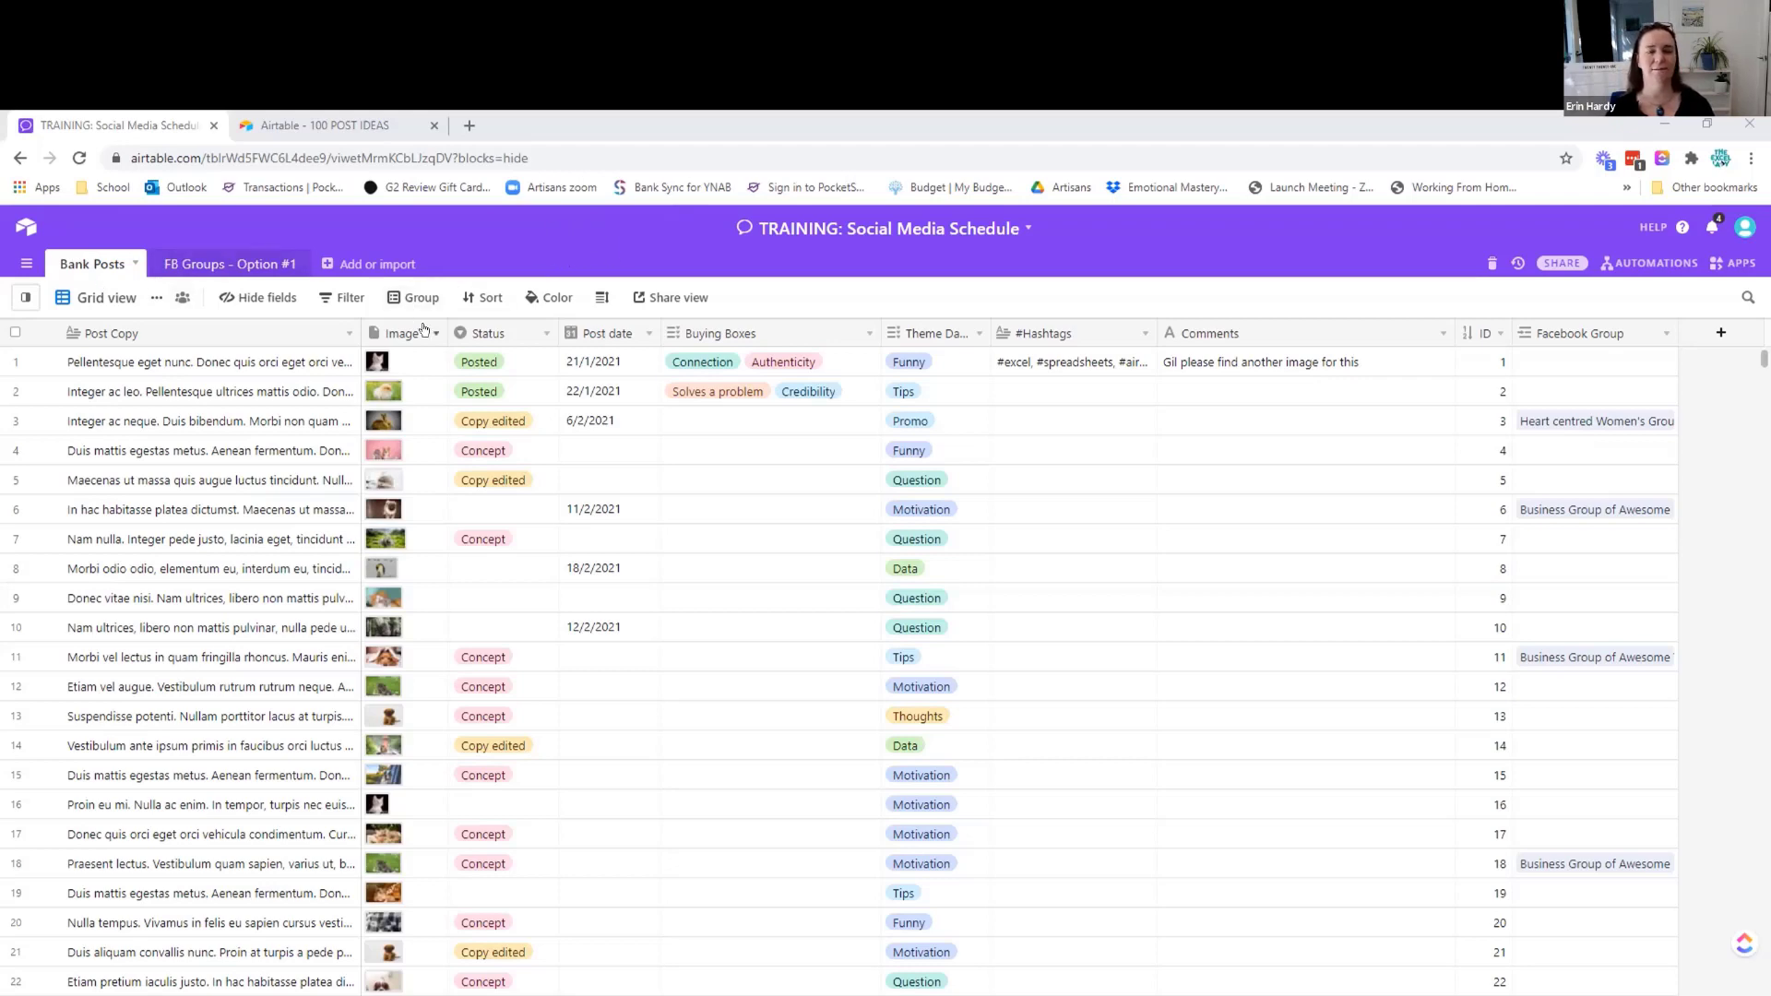
Review the first records' Post Copy and Image cells and the available Status options for the first post
click(147, 363)
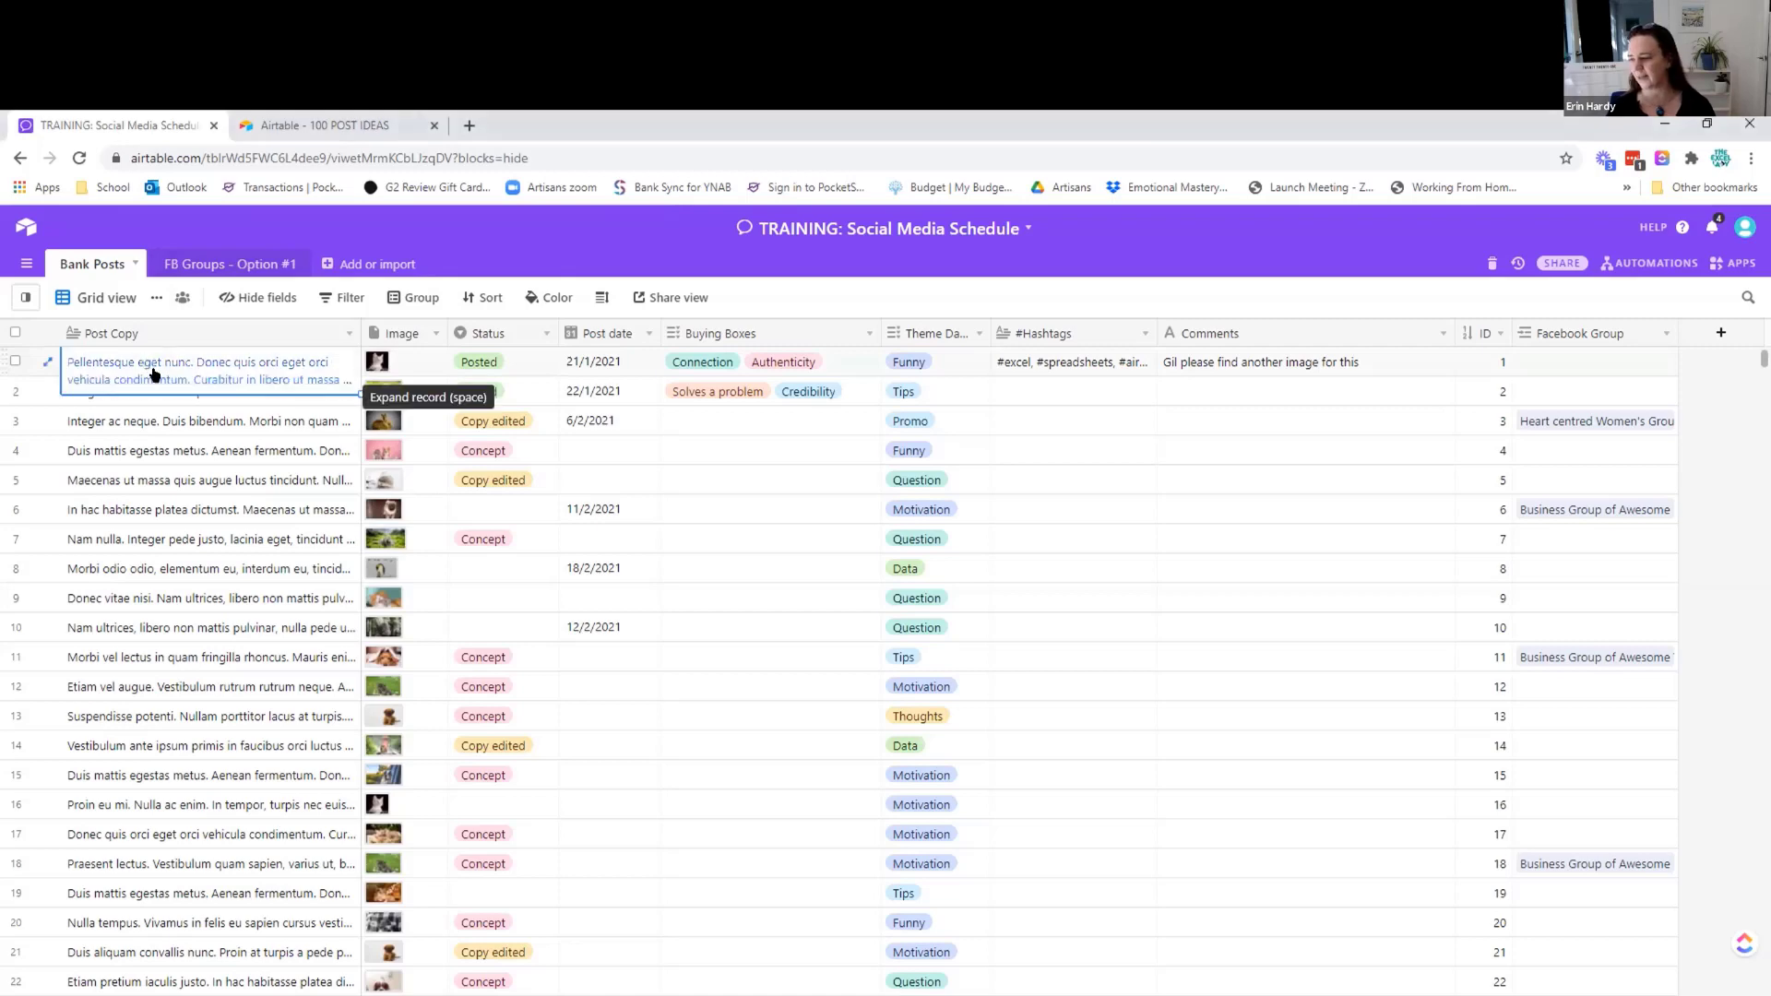
click(174, 422)
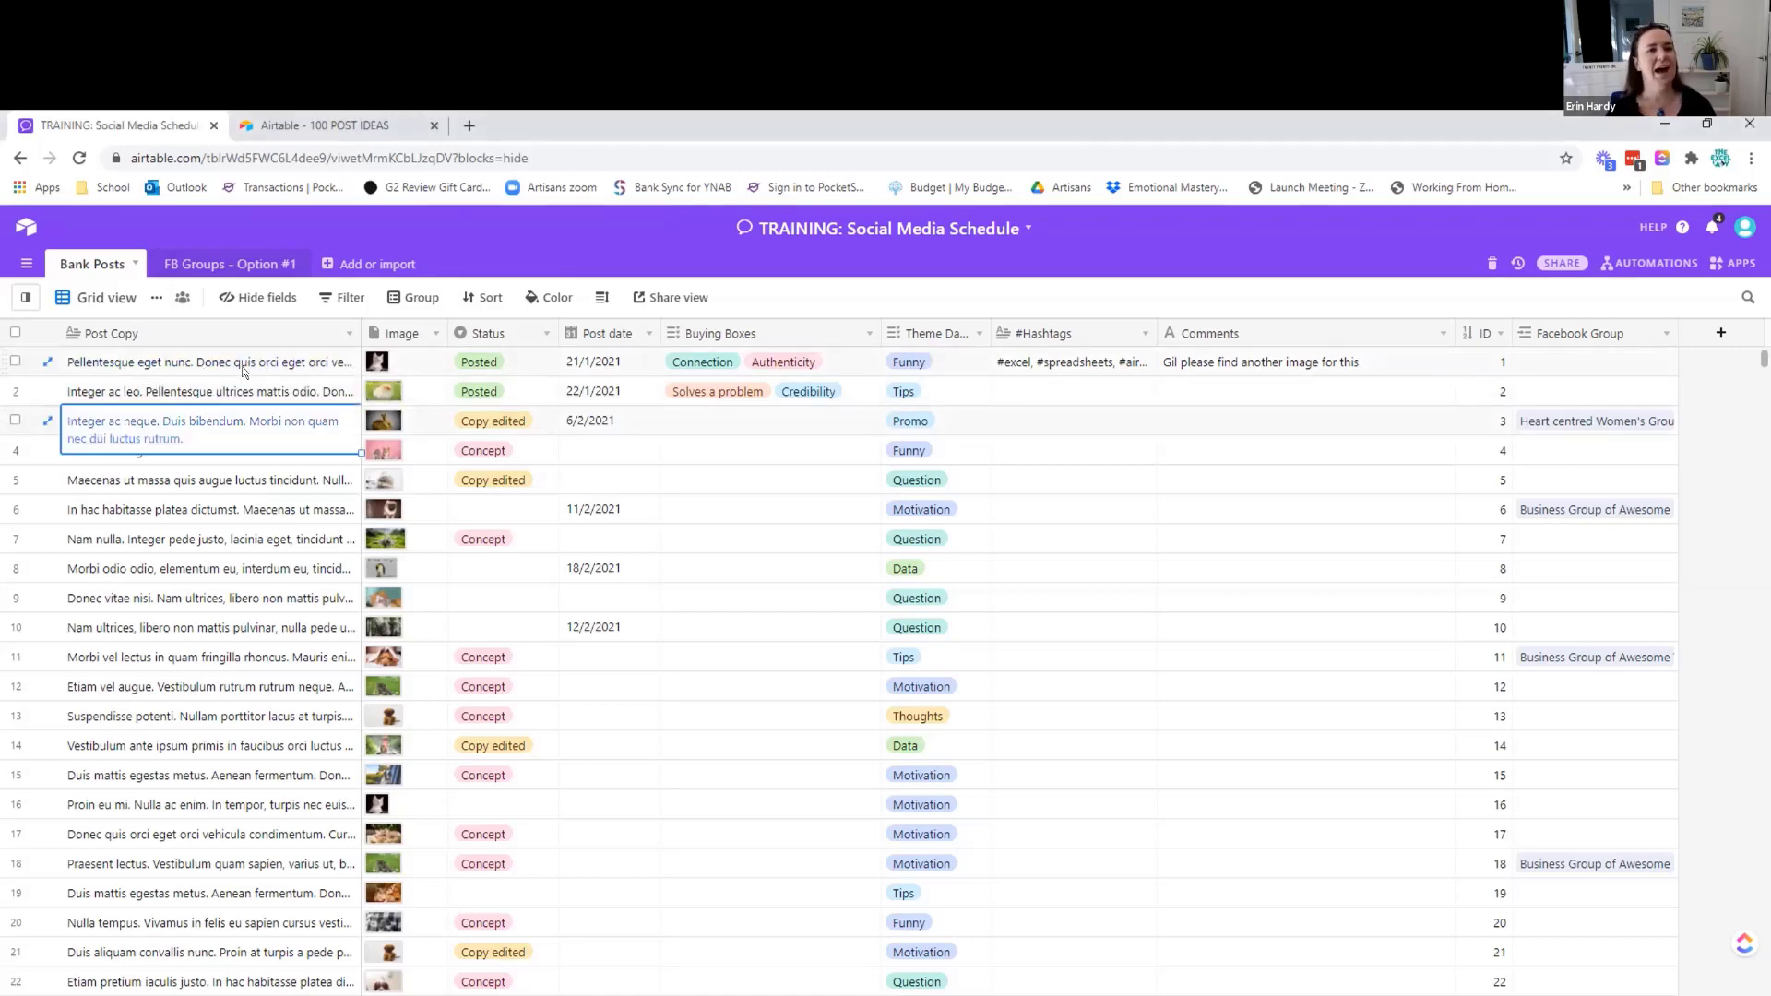
click(378, 362)
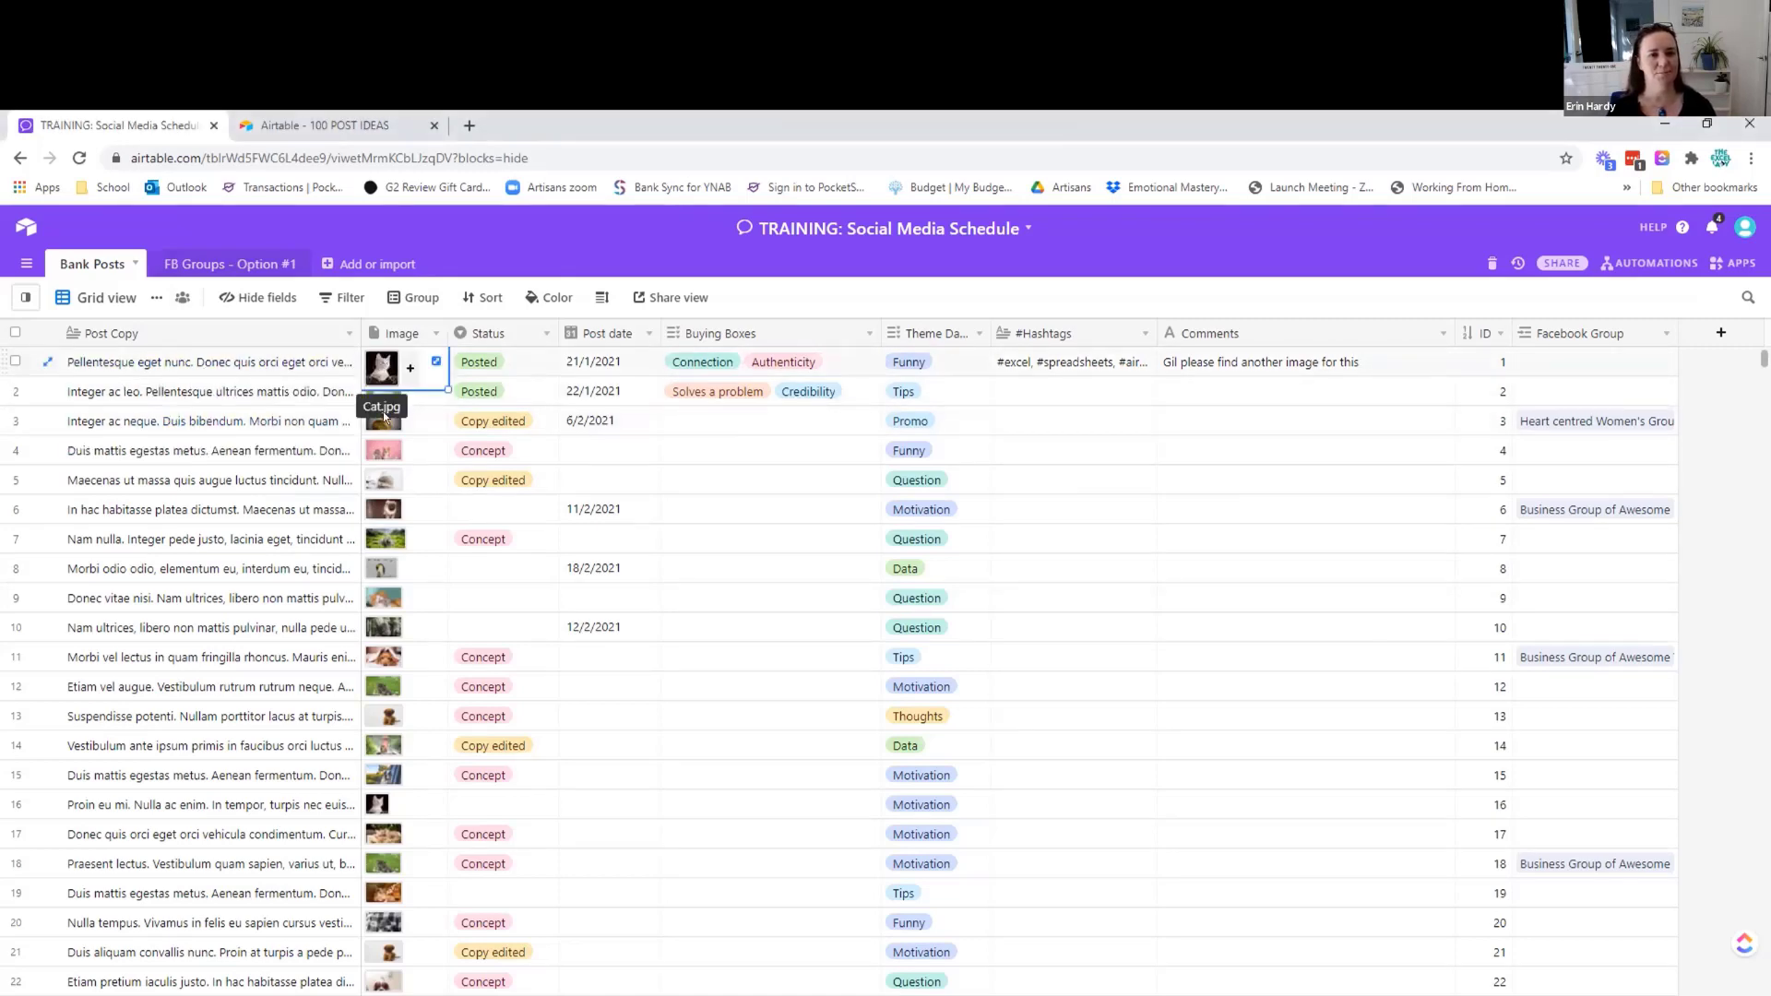
click(528, 360)
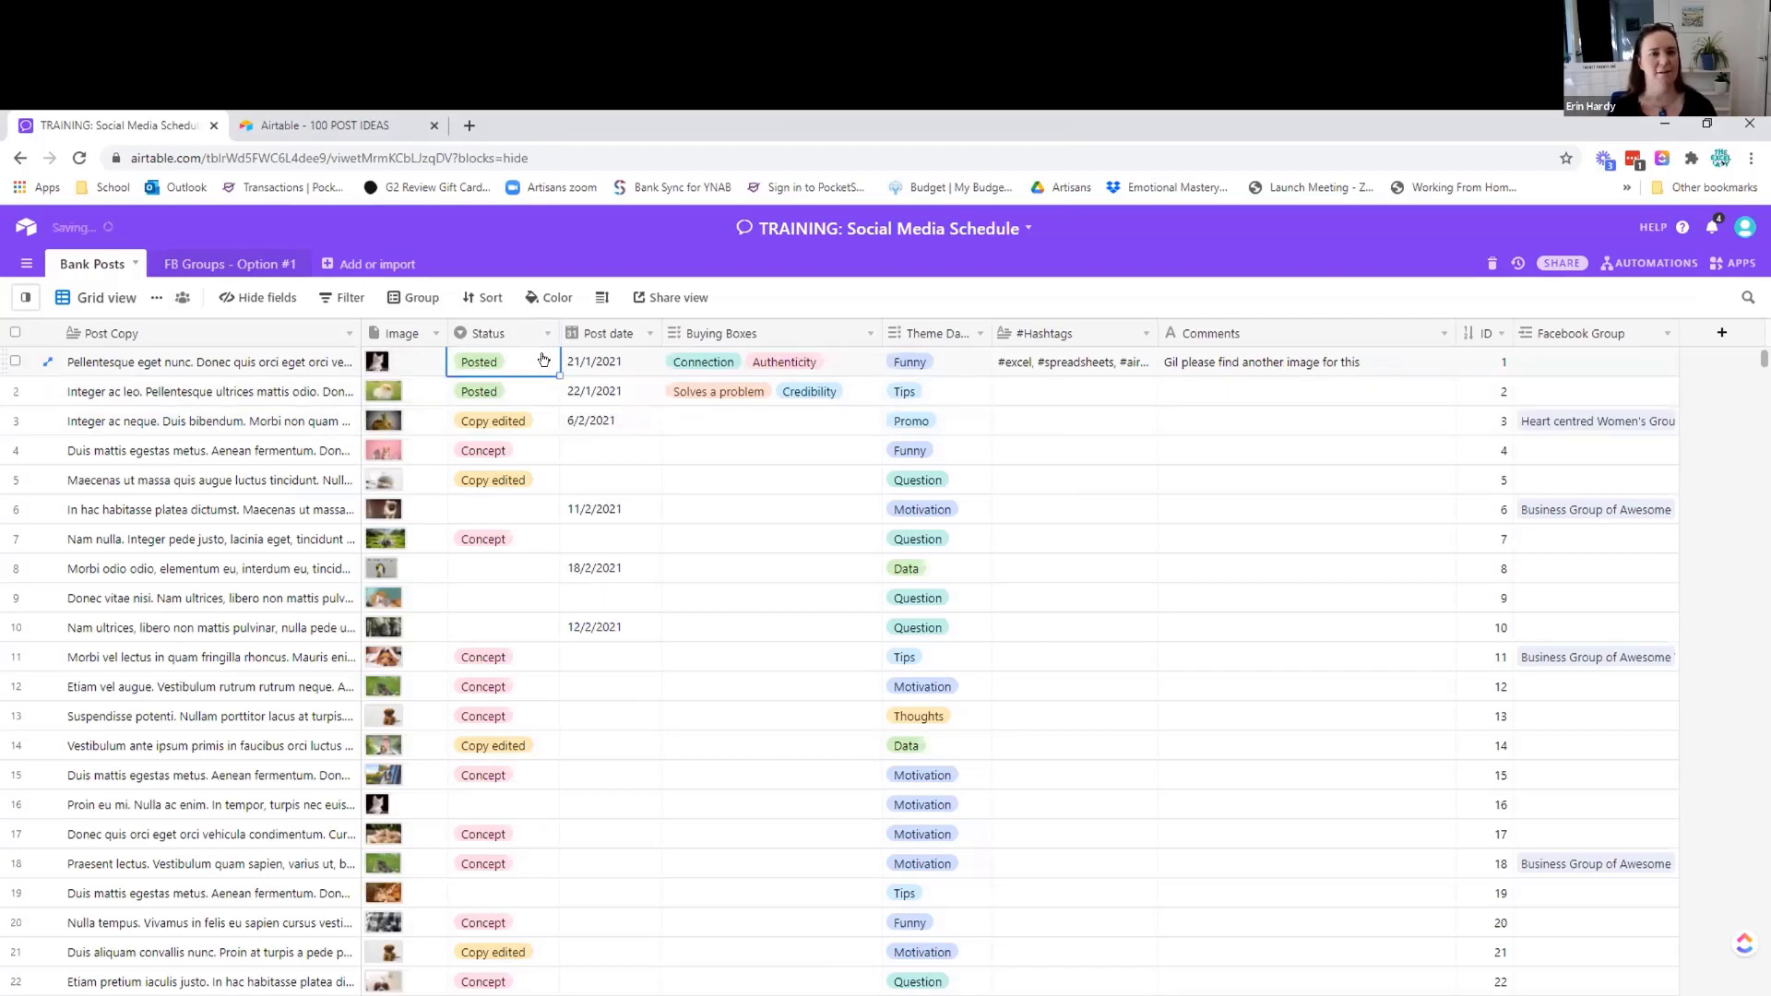
click(547, 361)
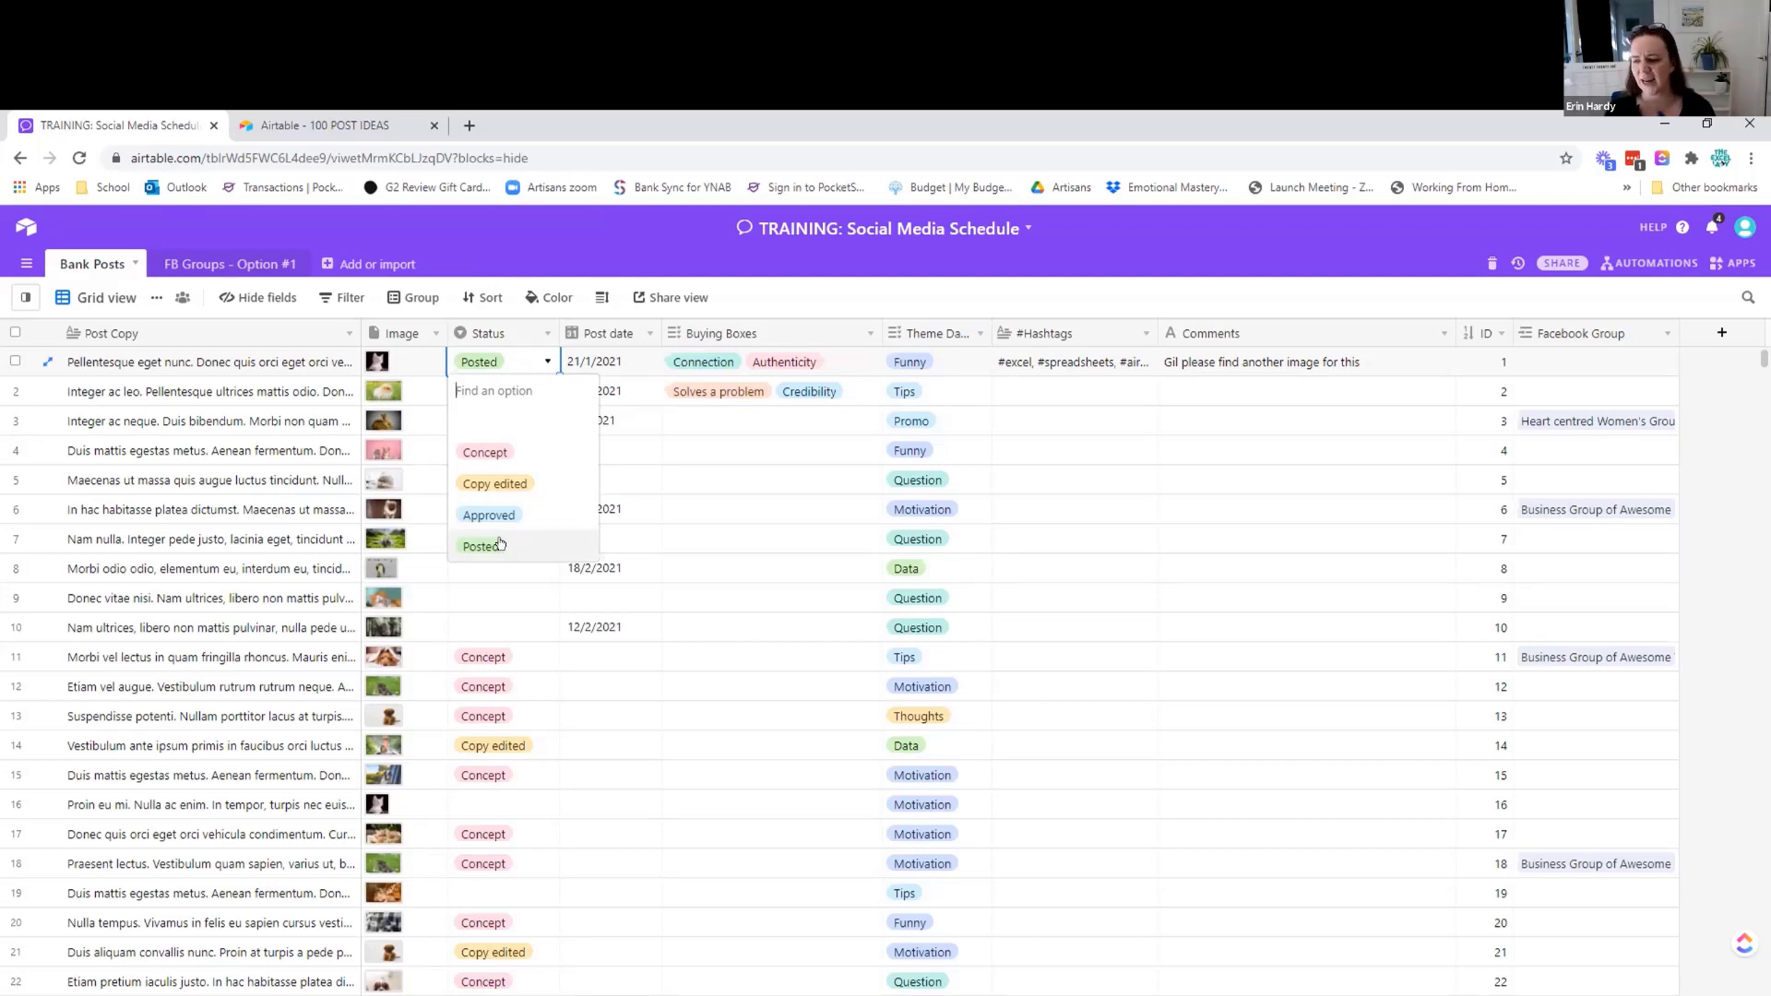
click(702, 456)
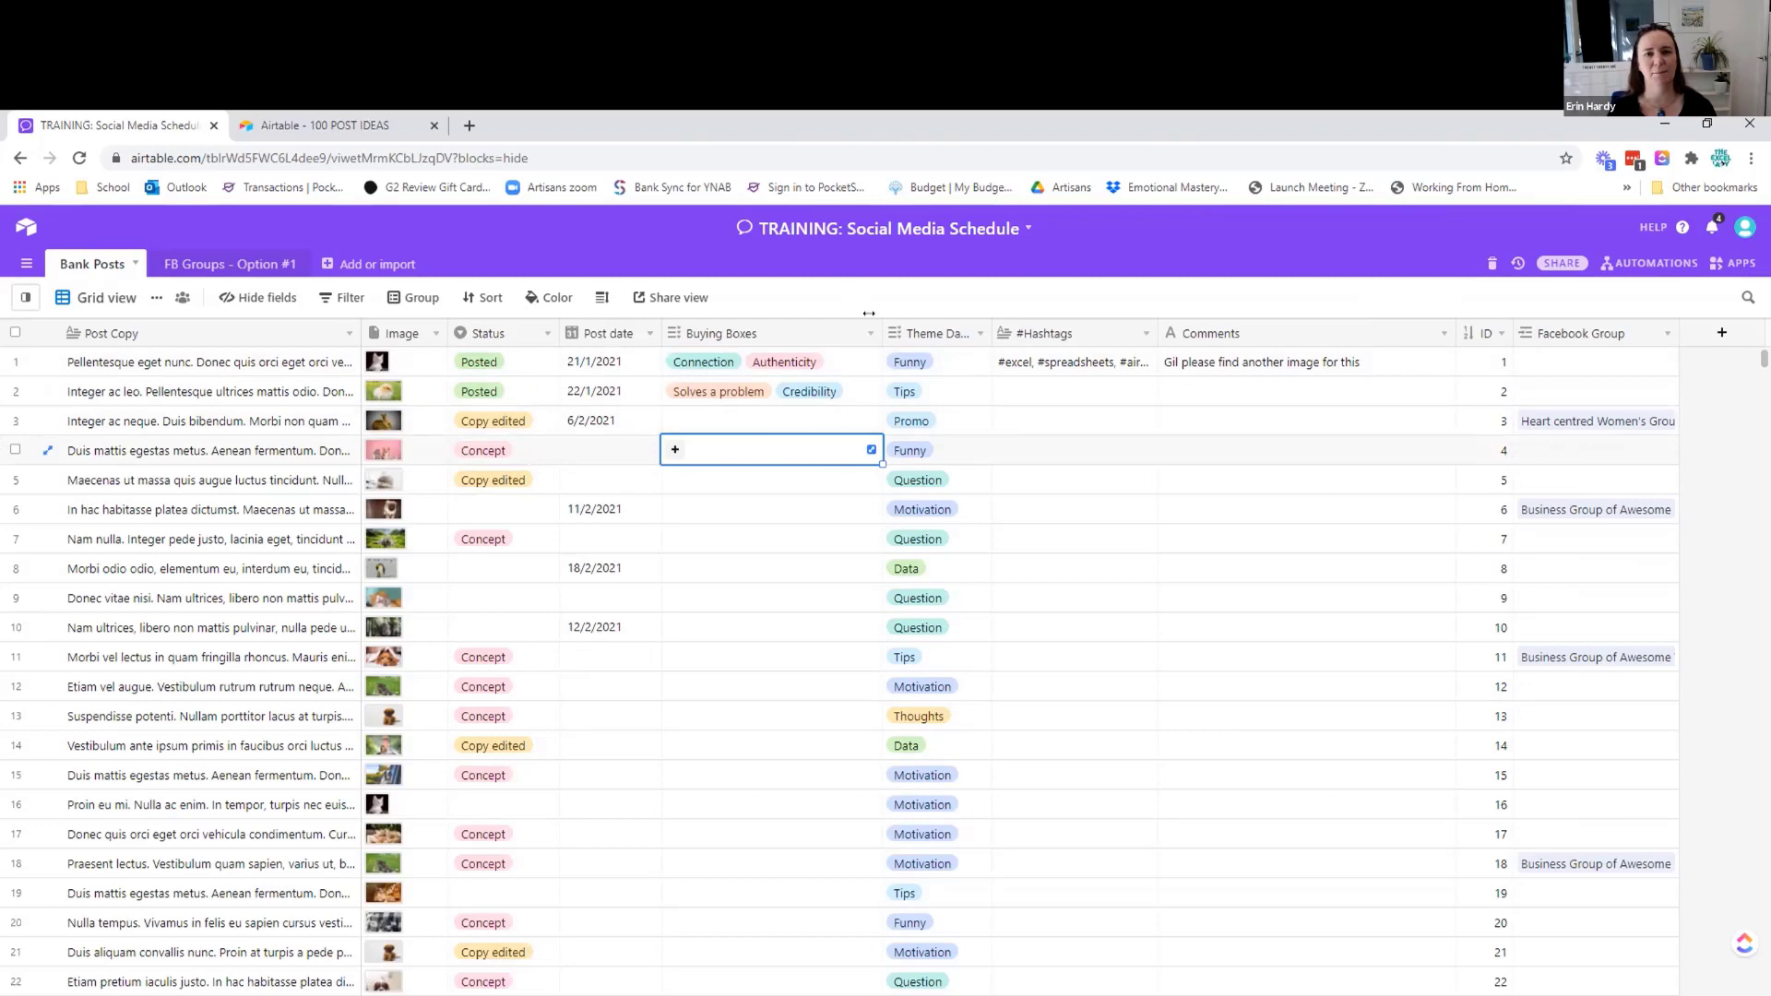
Examine the available Buying Boxes options for the third post without choosing one
key(Up)
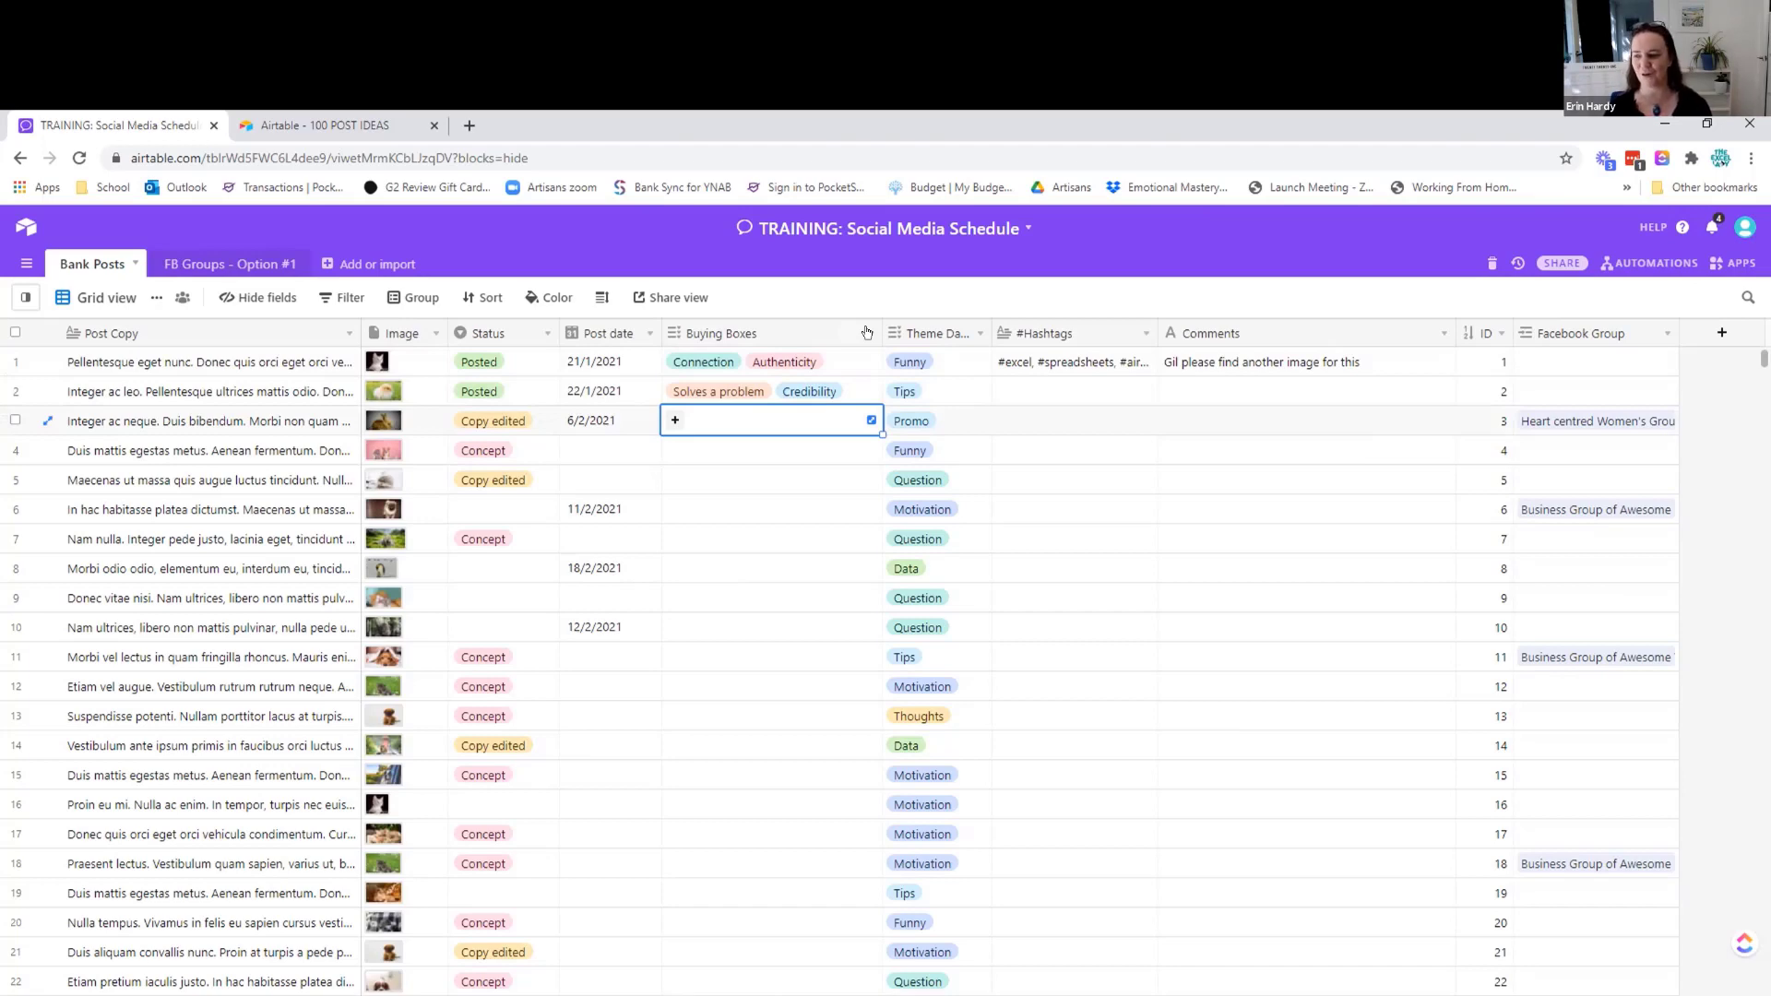
click(674, 417)
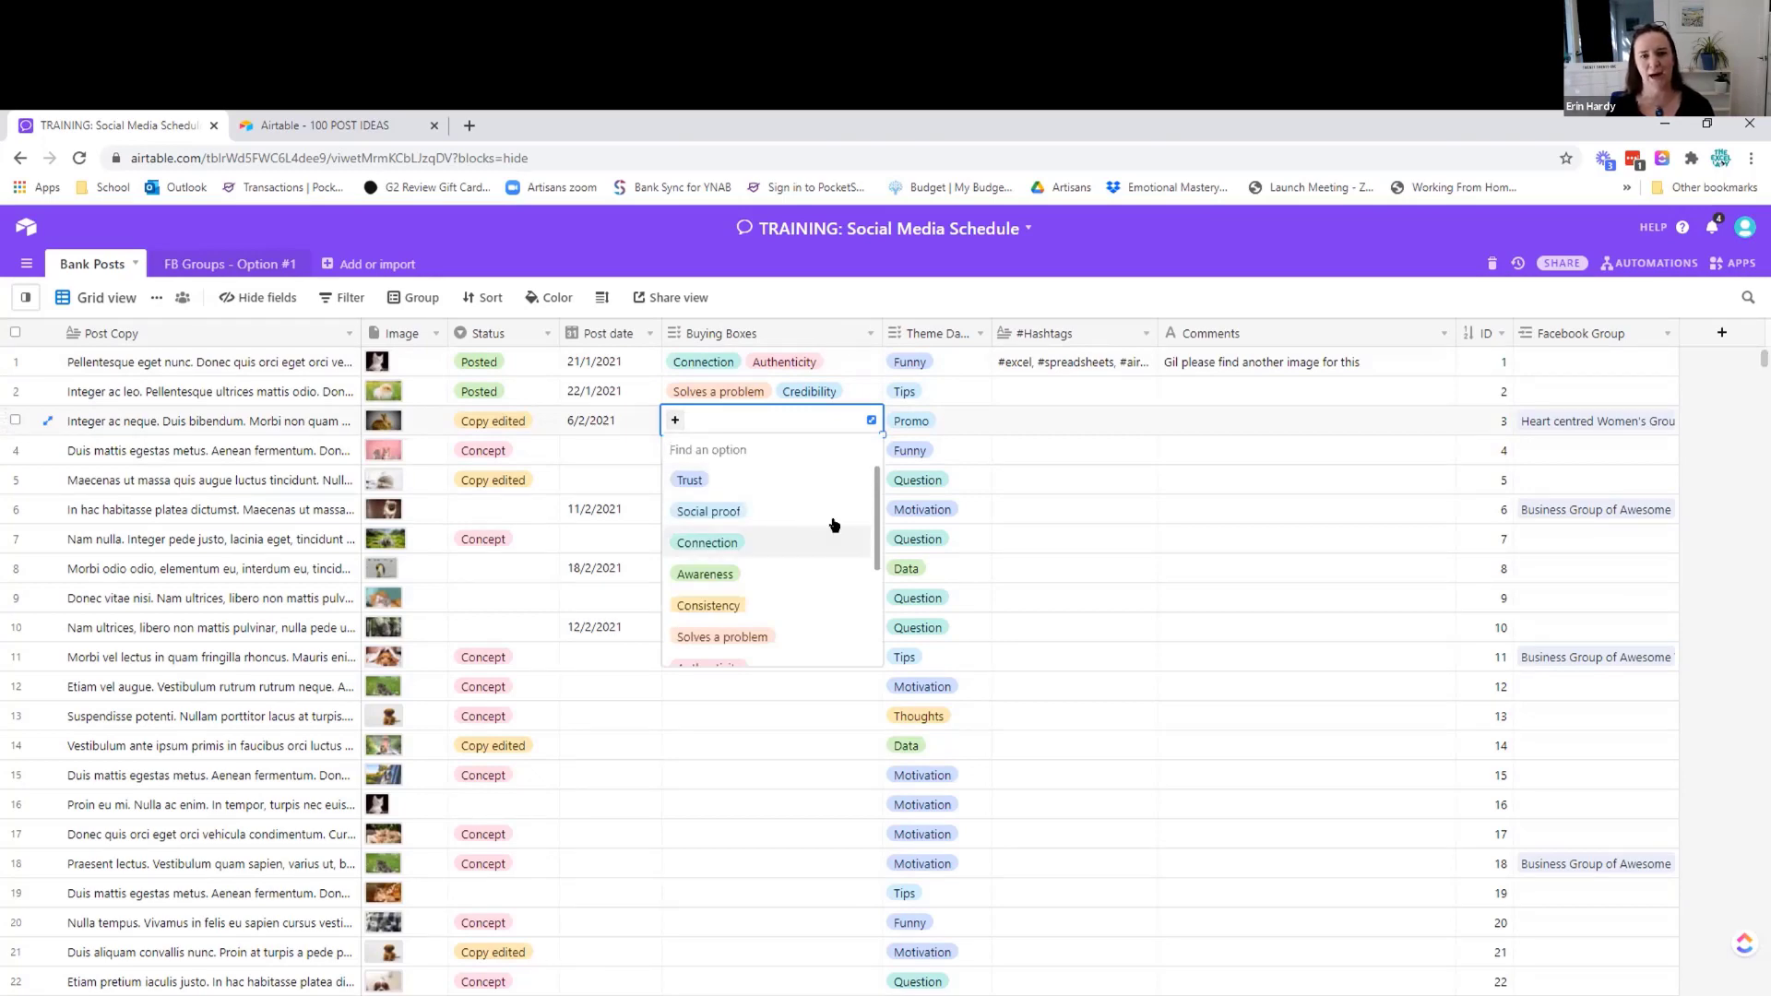
scroll(833, 524, down, 1)
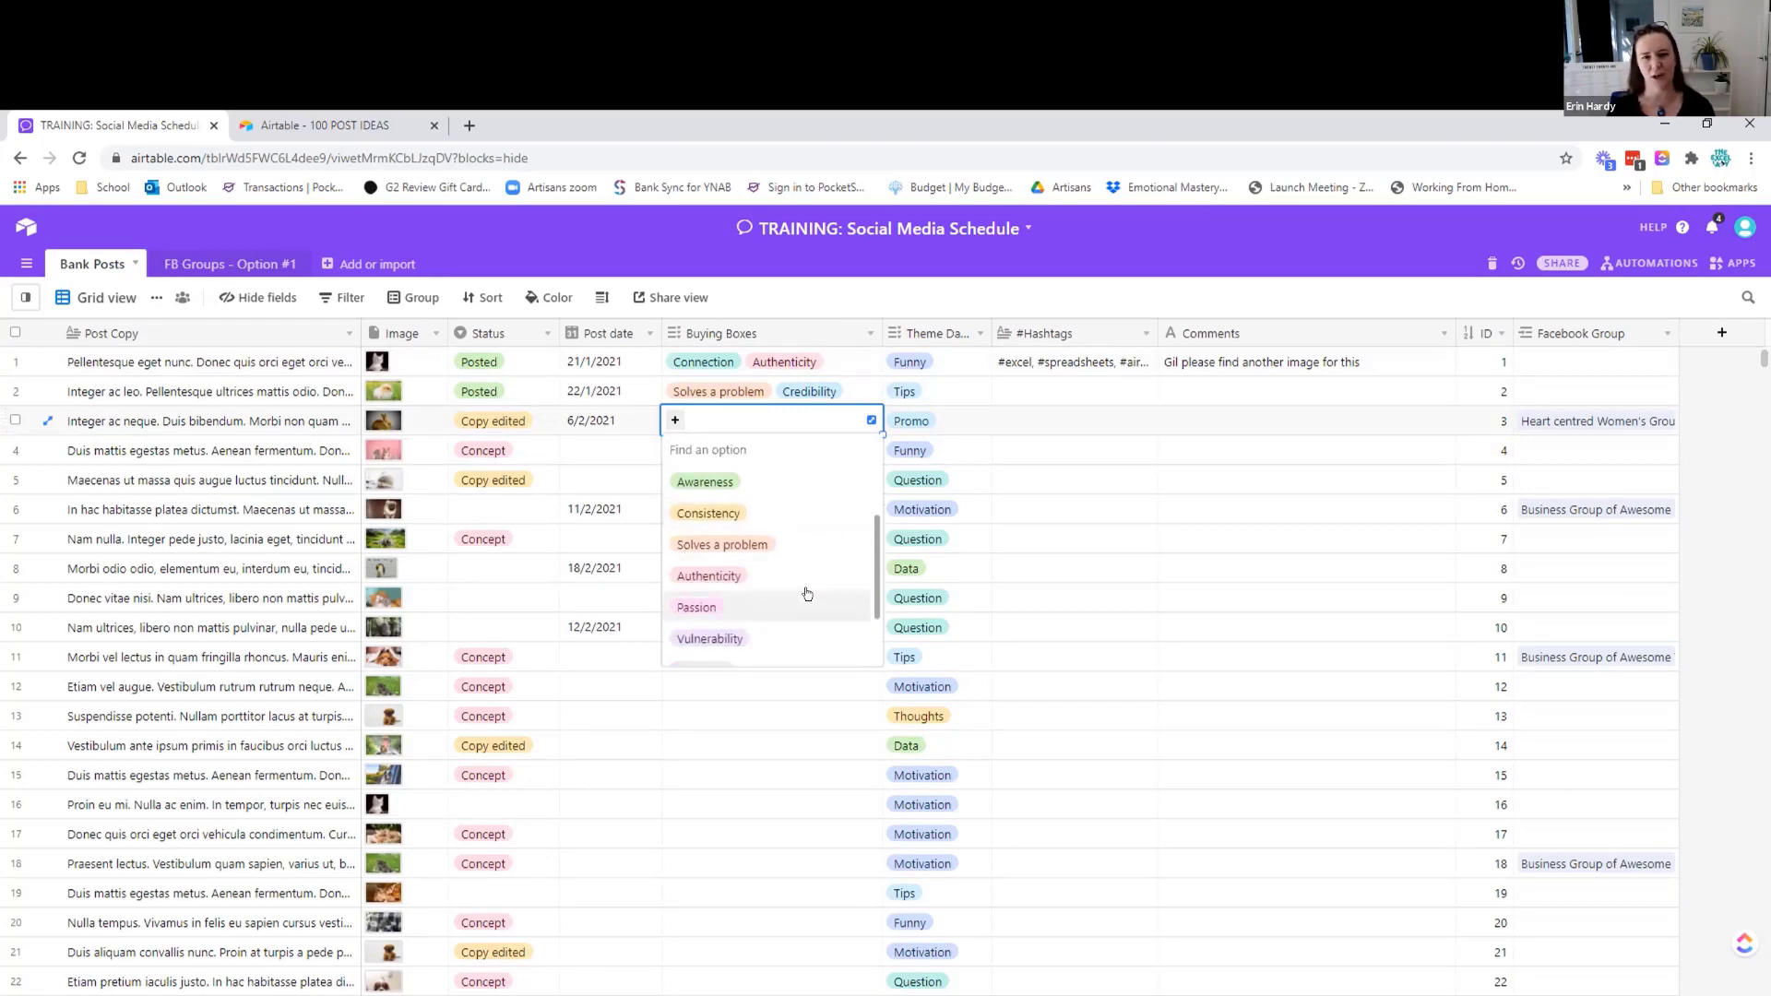
scroll(807, 593, down, 1)
scroll(808, 587, down, 1)
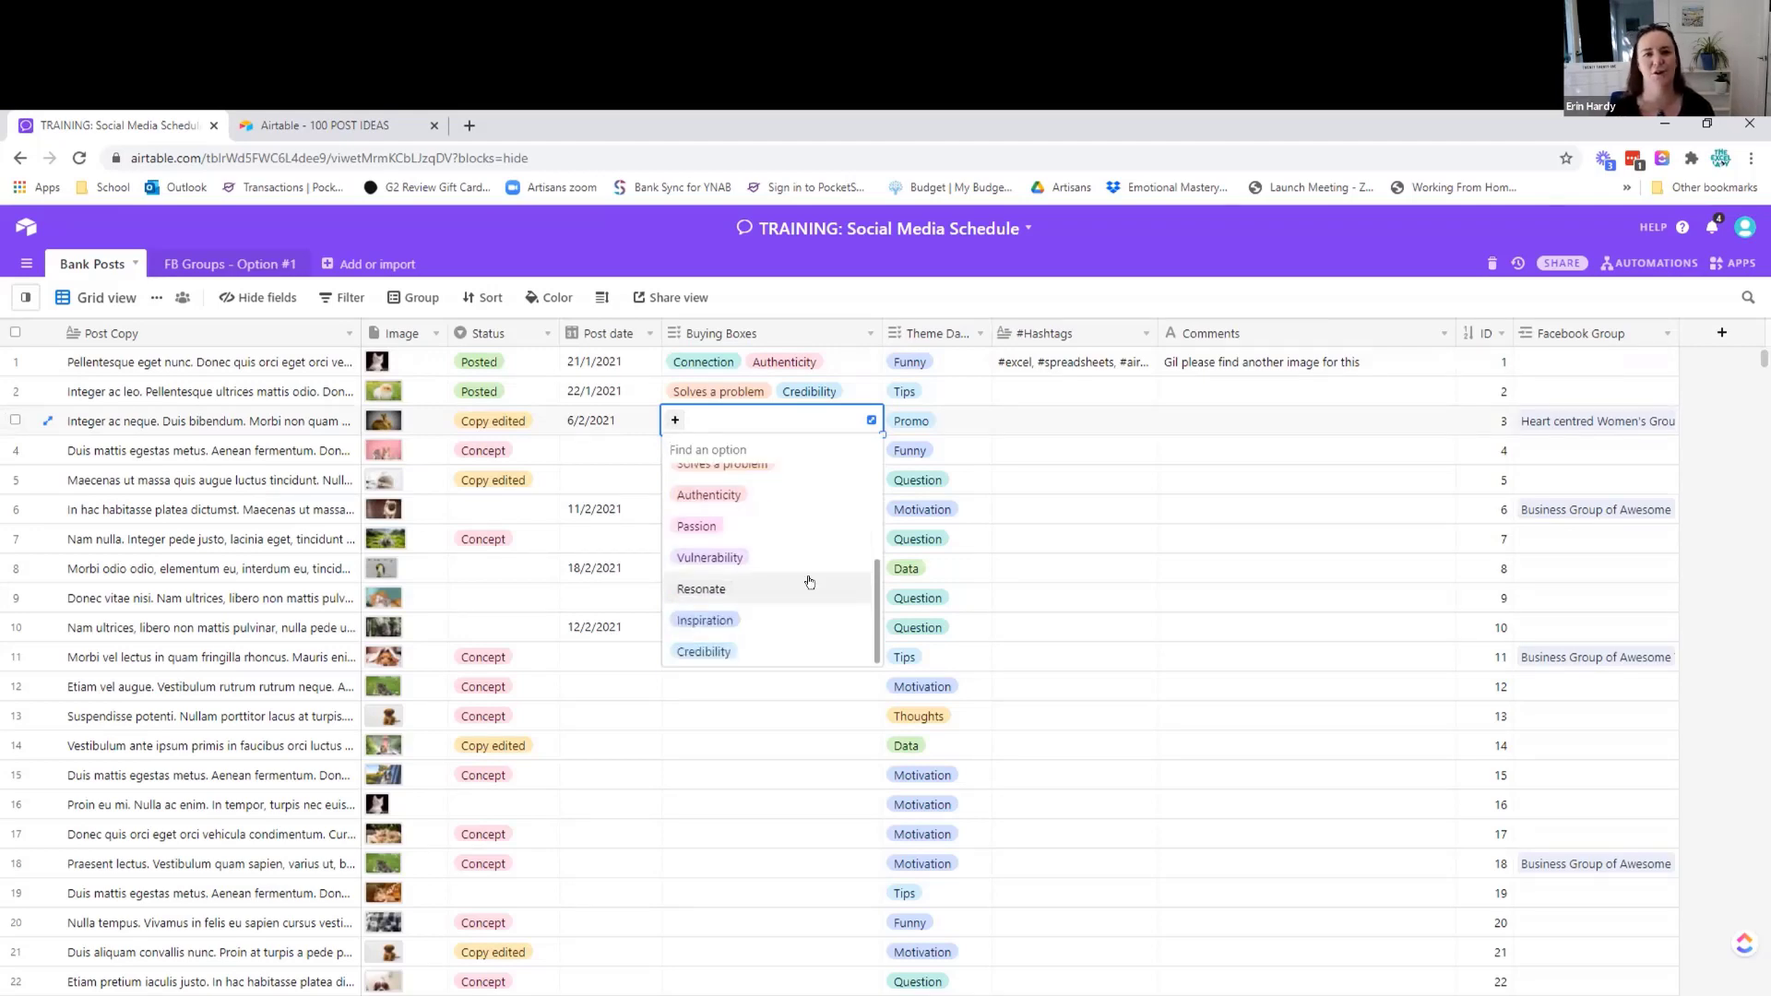
scroll(704, 622, up, 3)
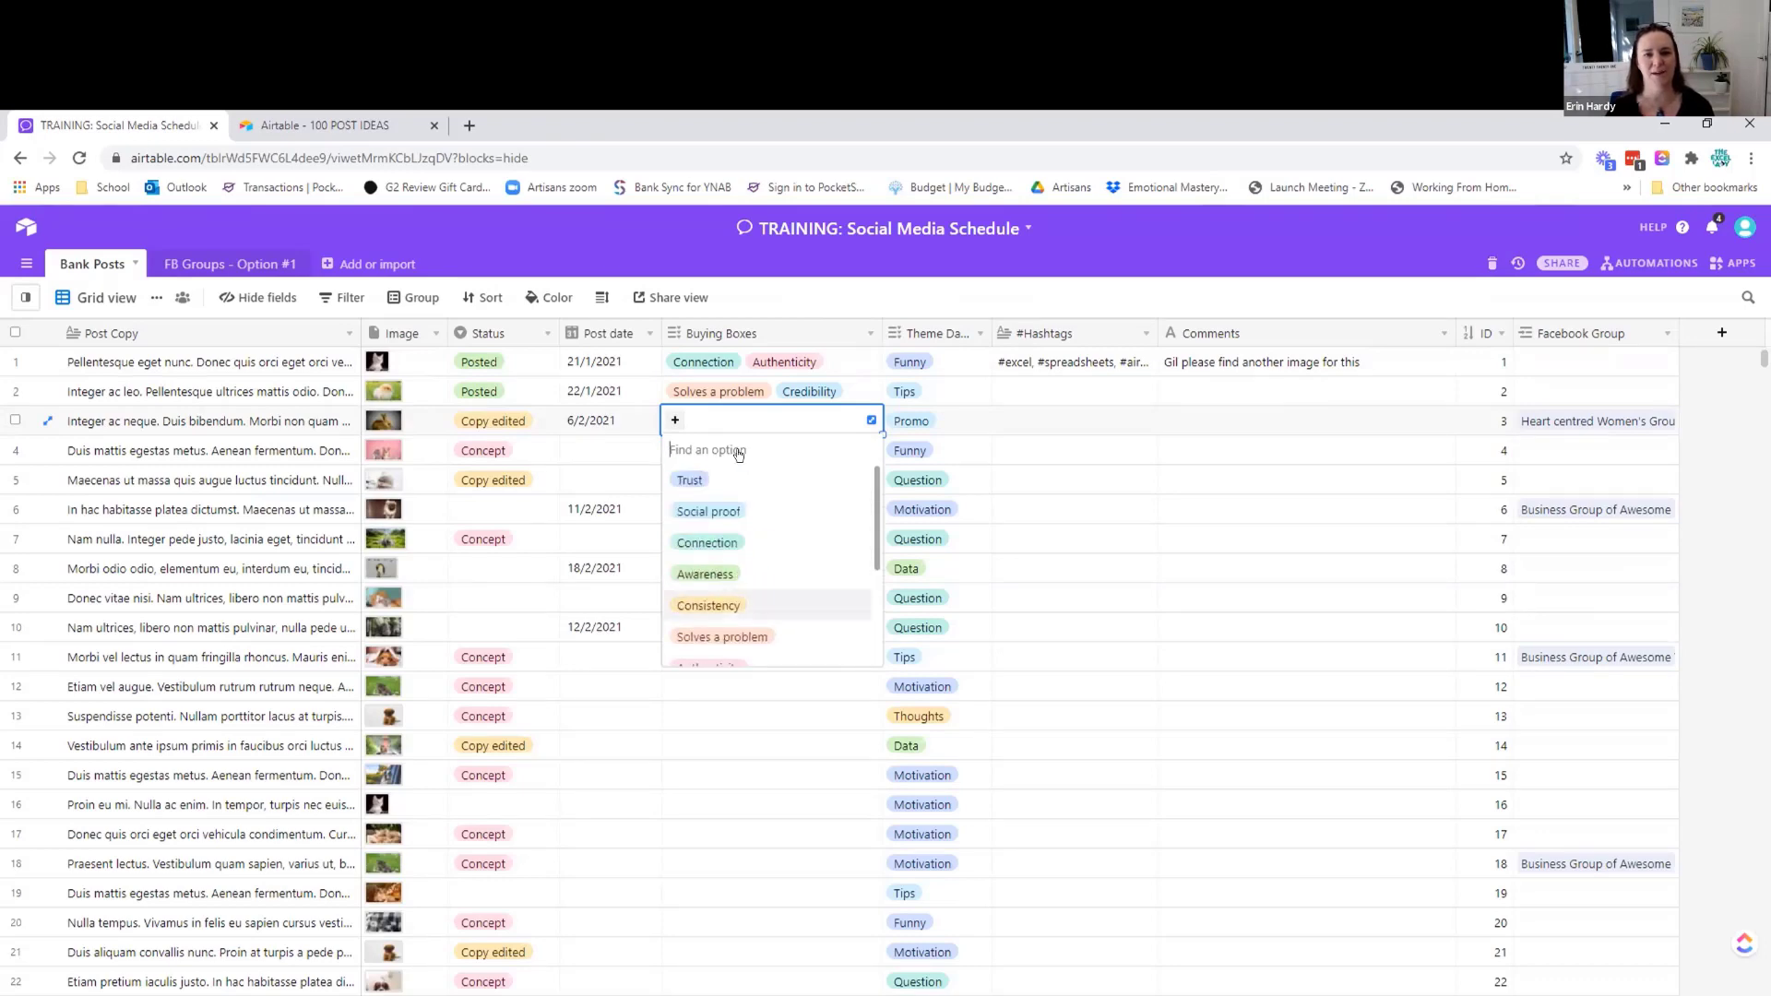
scroll(729, 657, down, 1)
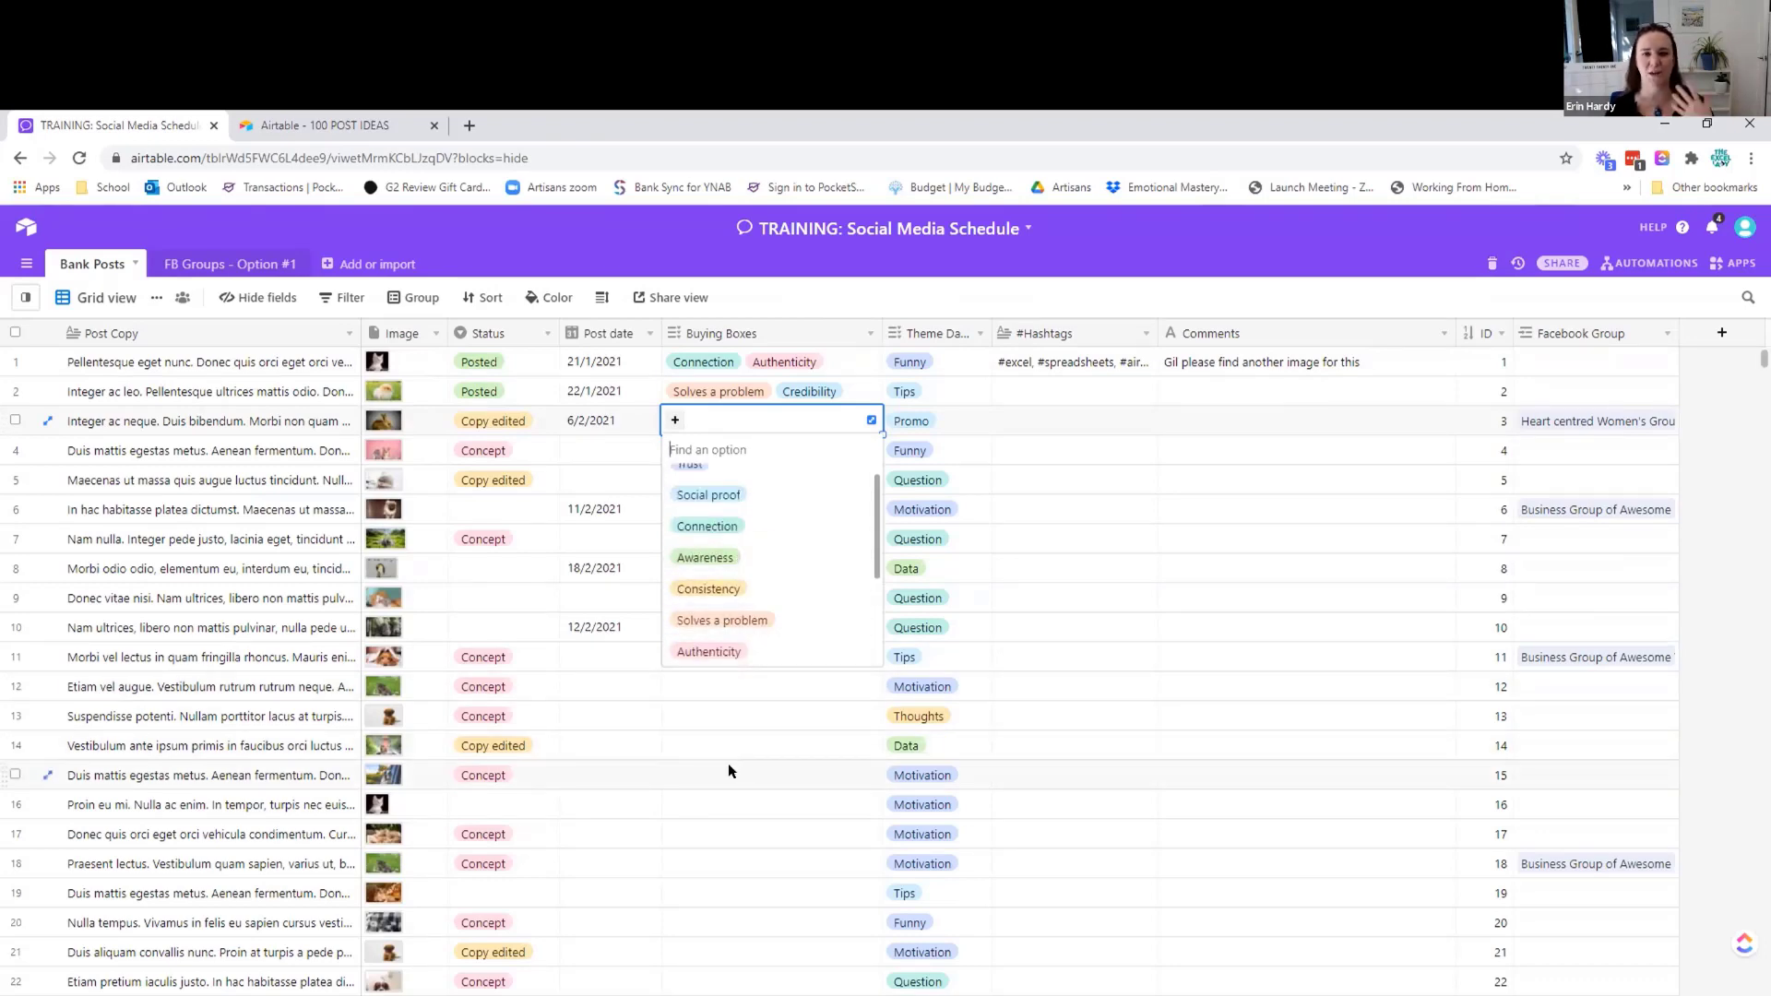
scroll(780, 565, up, 1)
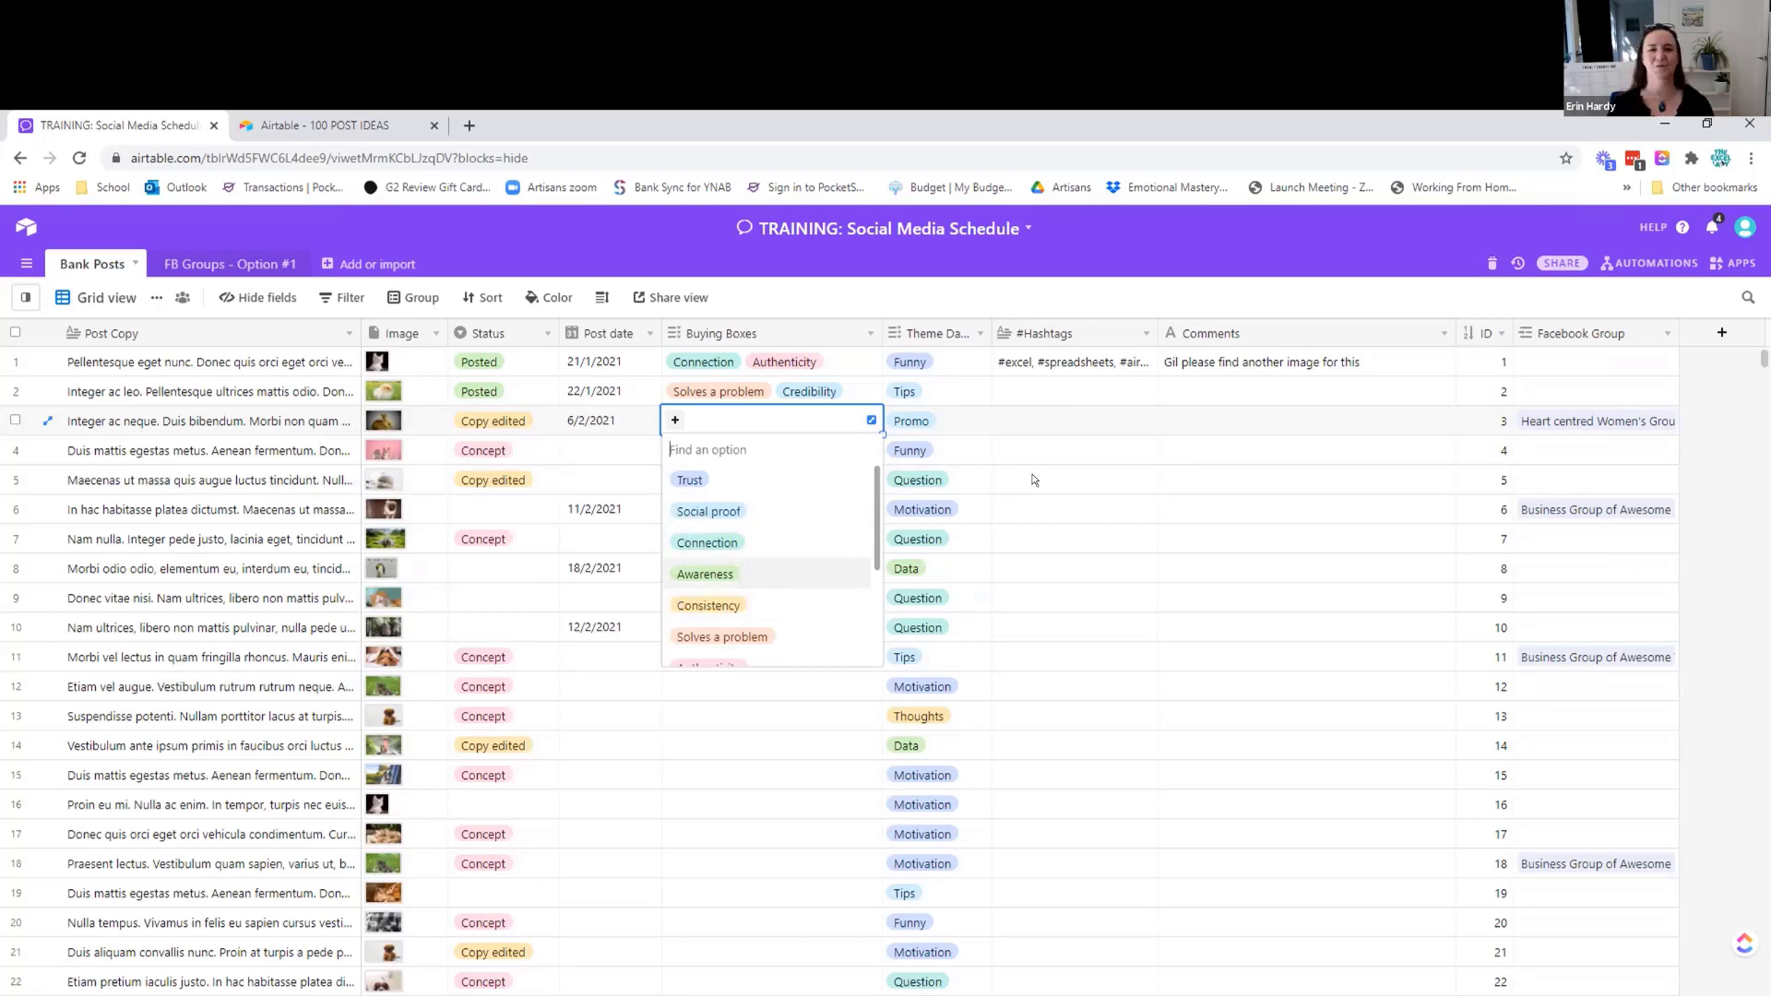
click(1033, 431)
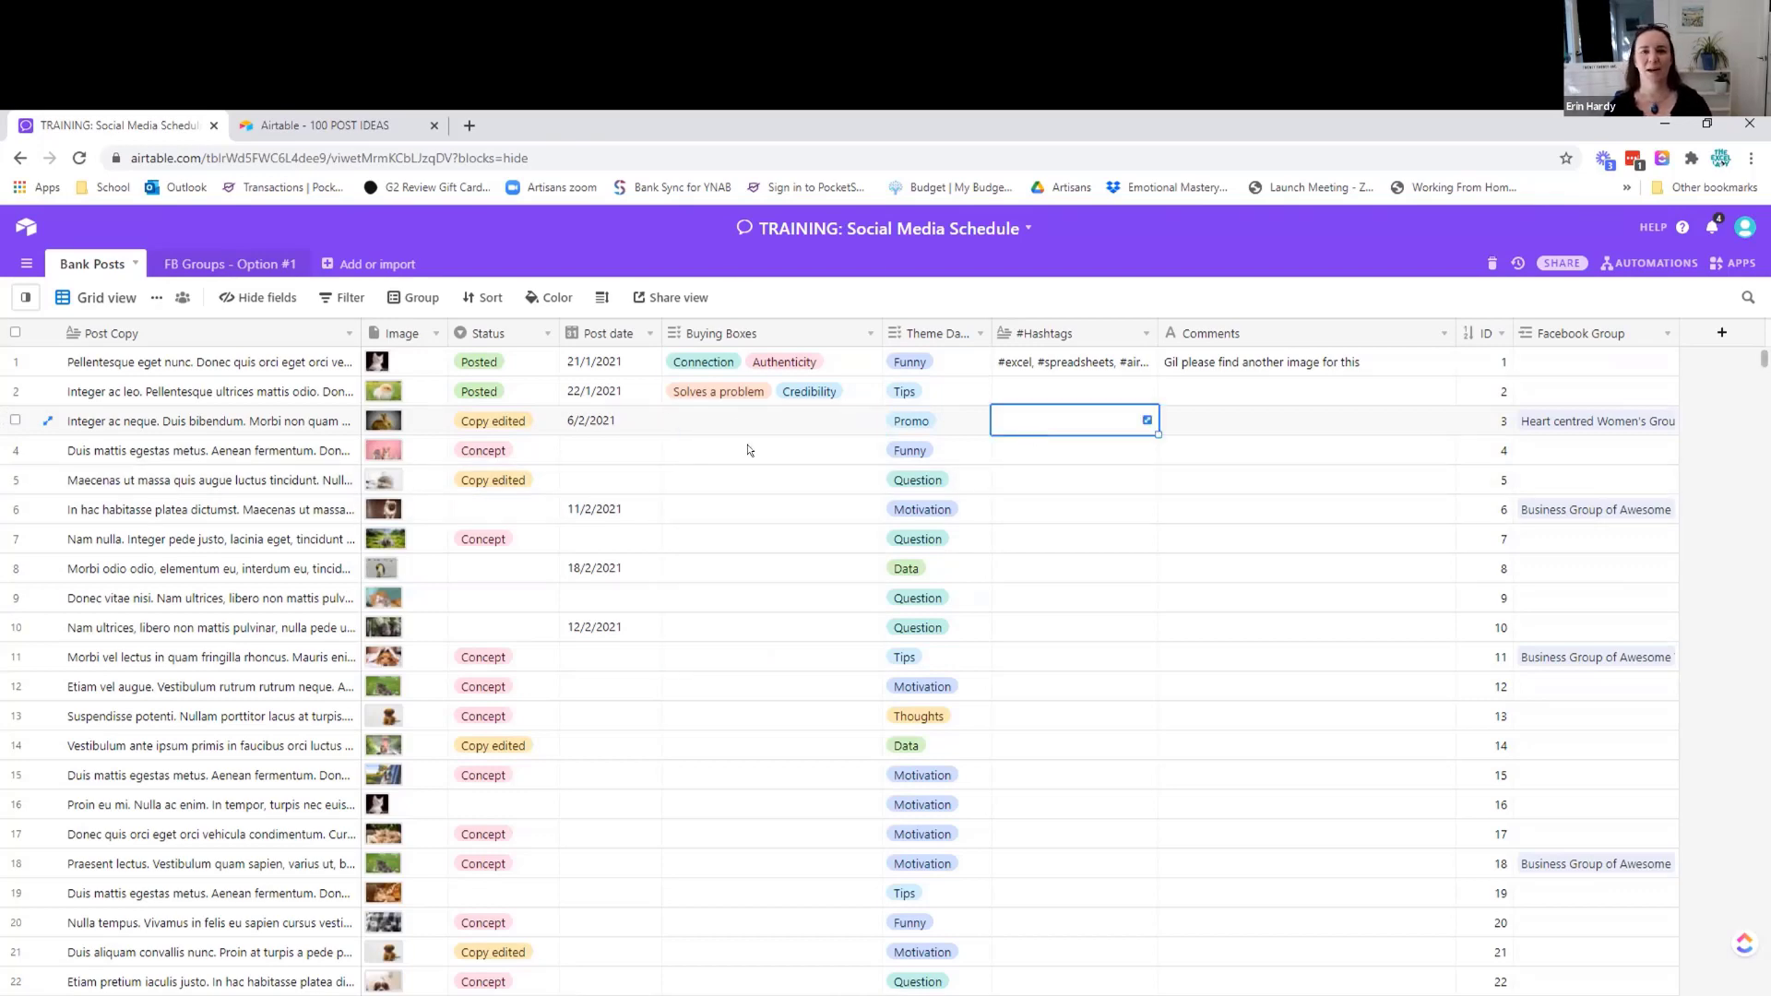
Review the Theme Days field's options menu and the Theme Days, #Hashtags, Comments and Post Copy cells of the upper records
click(975, 336)
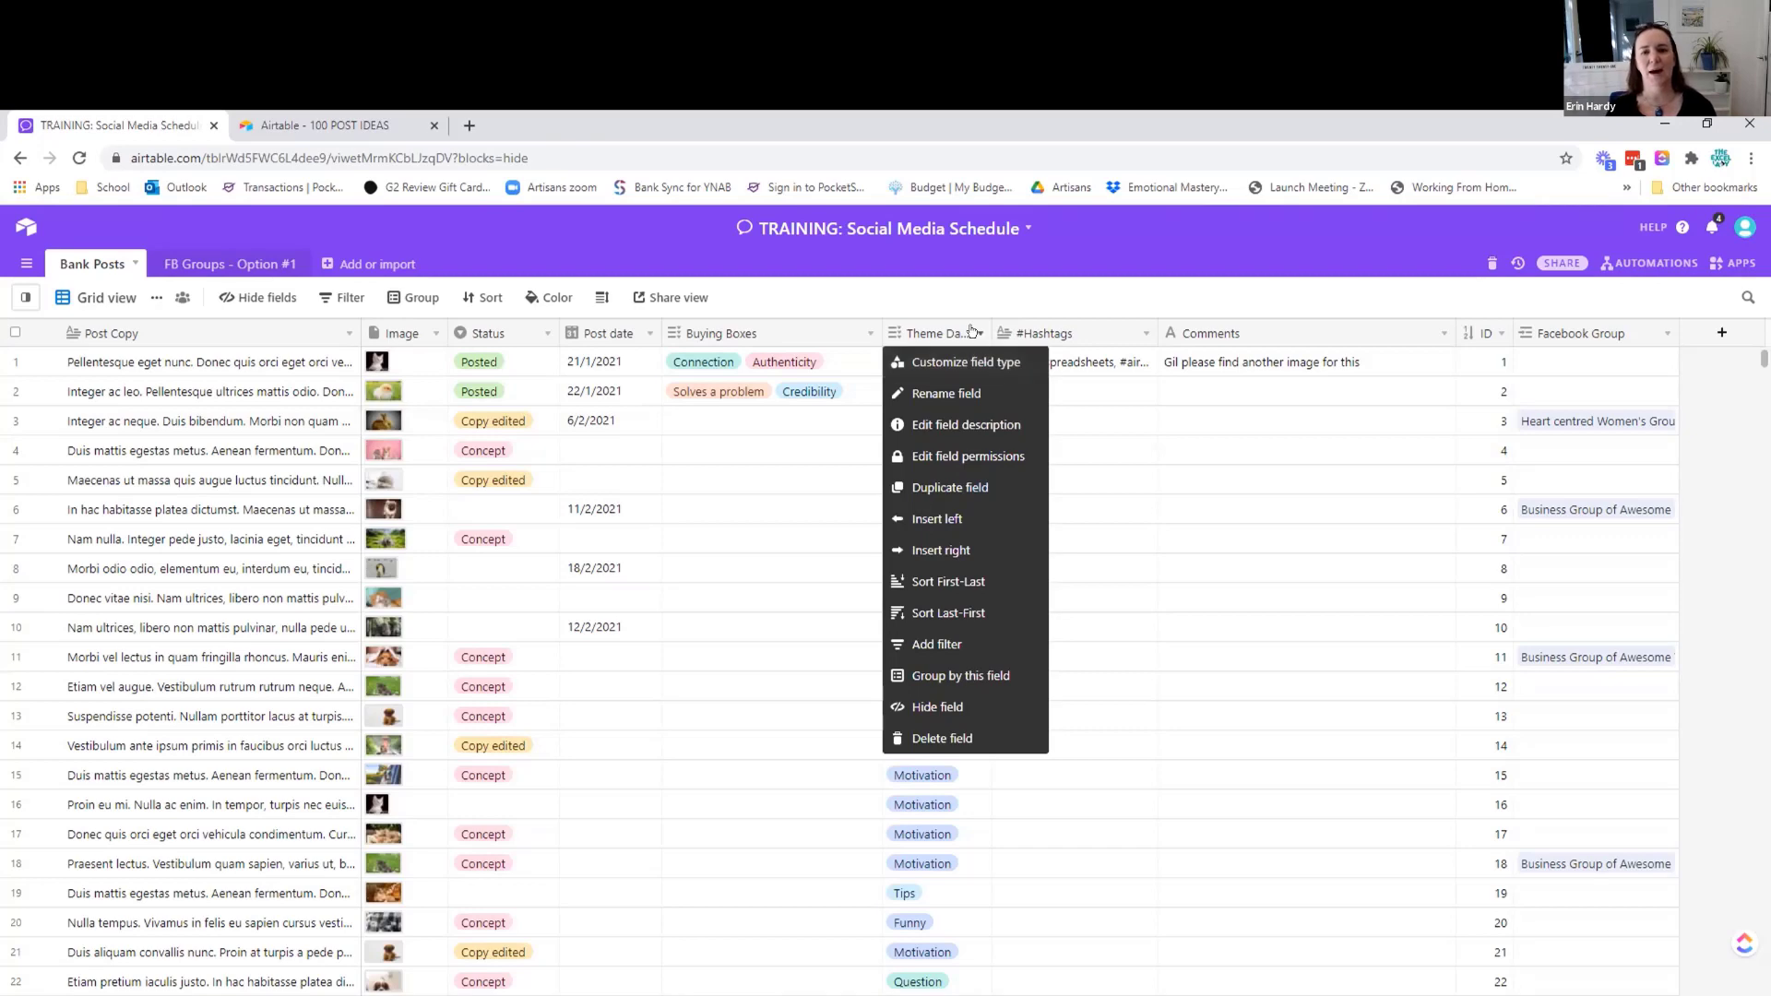
click(916, 360)
click(956, 351)
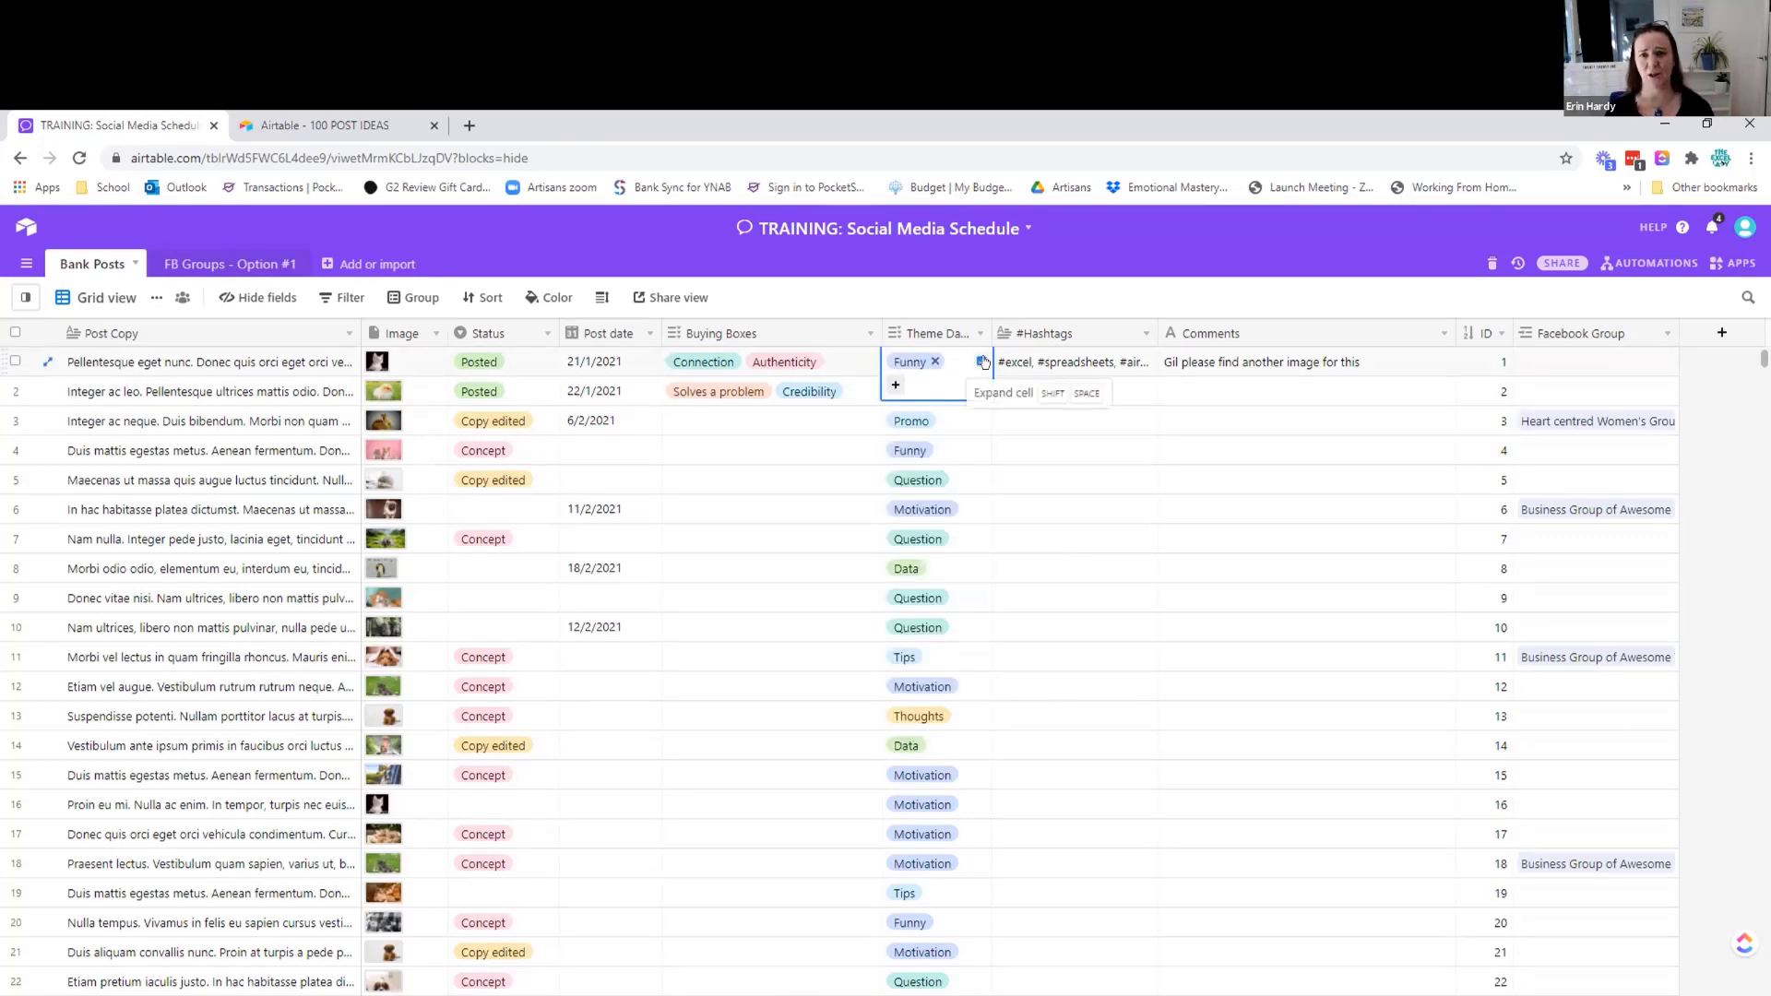
click(1061, 505)
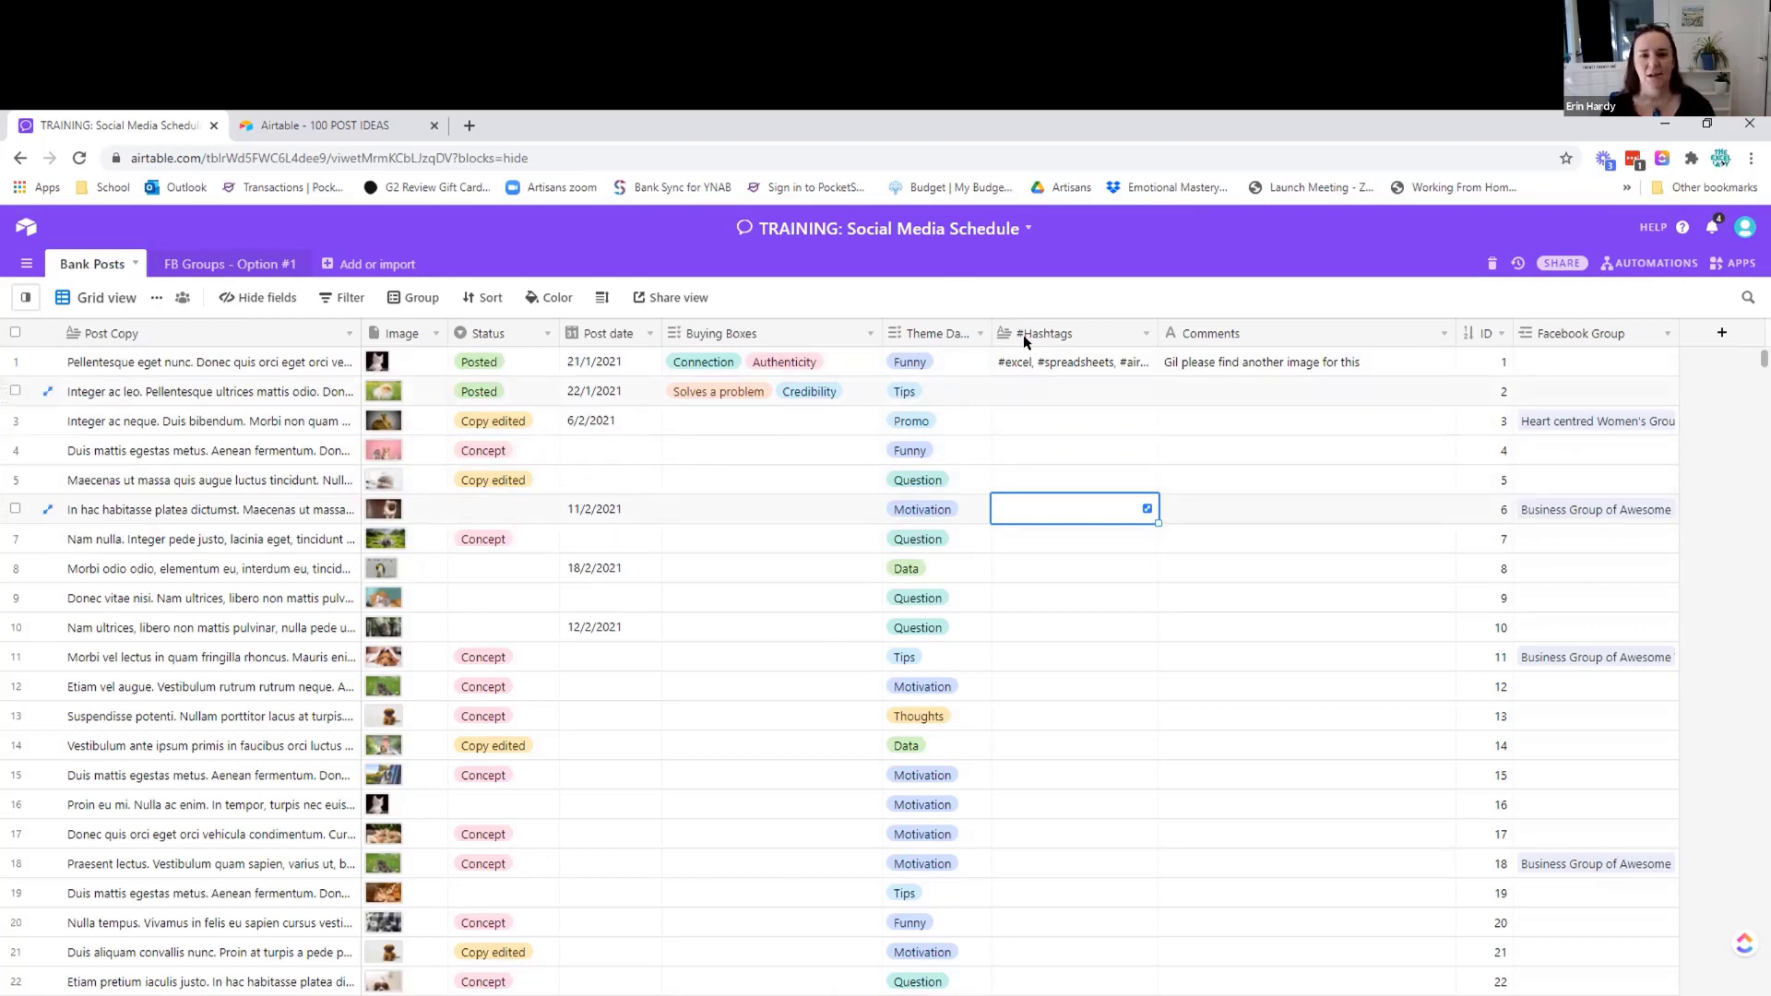
click(1106, 381)
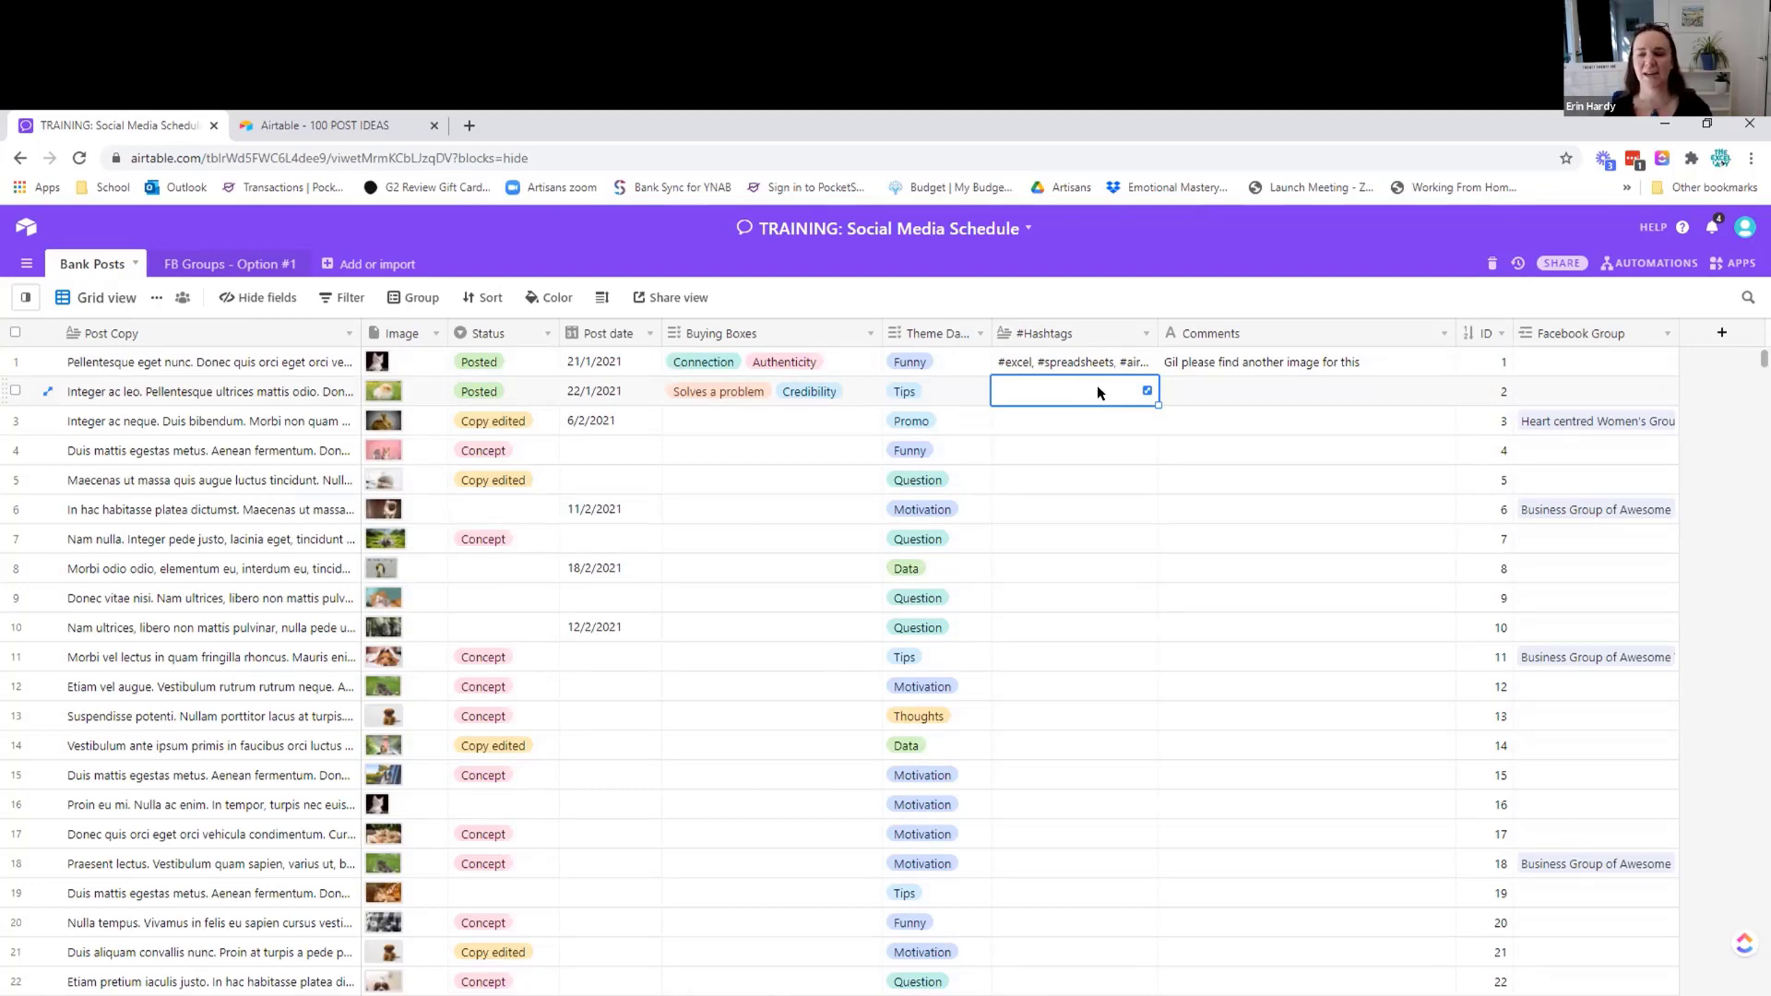
click(1245, 391)
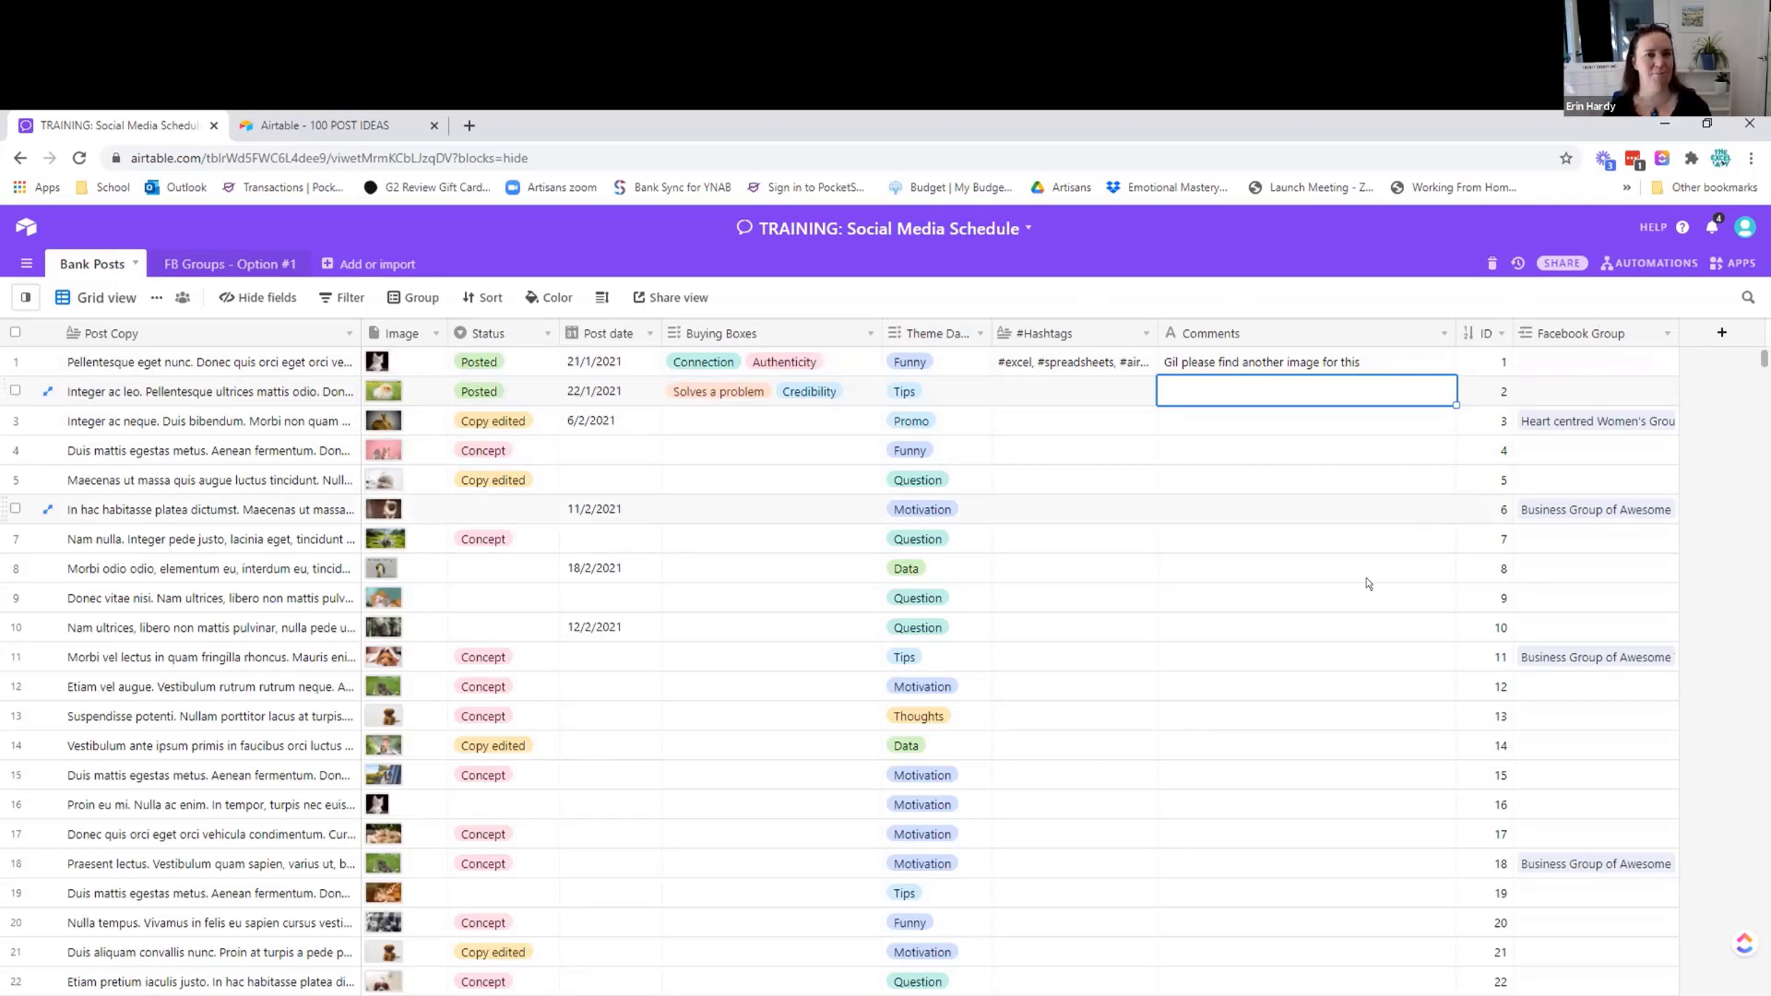
click(222, 385)
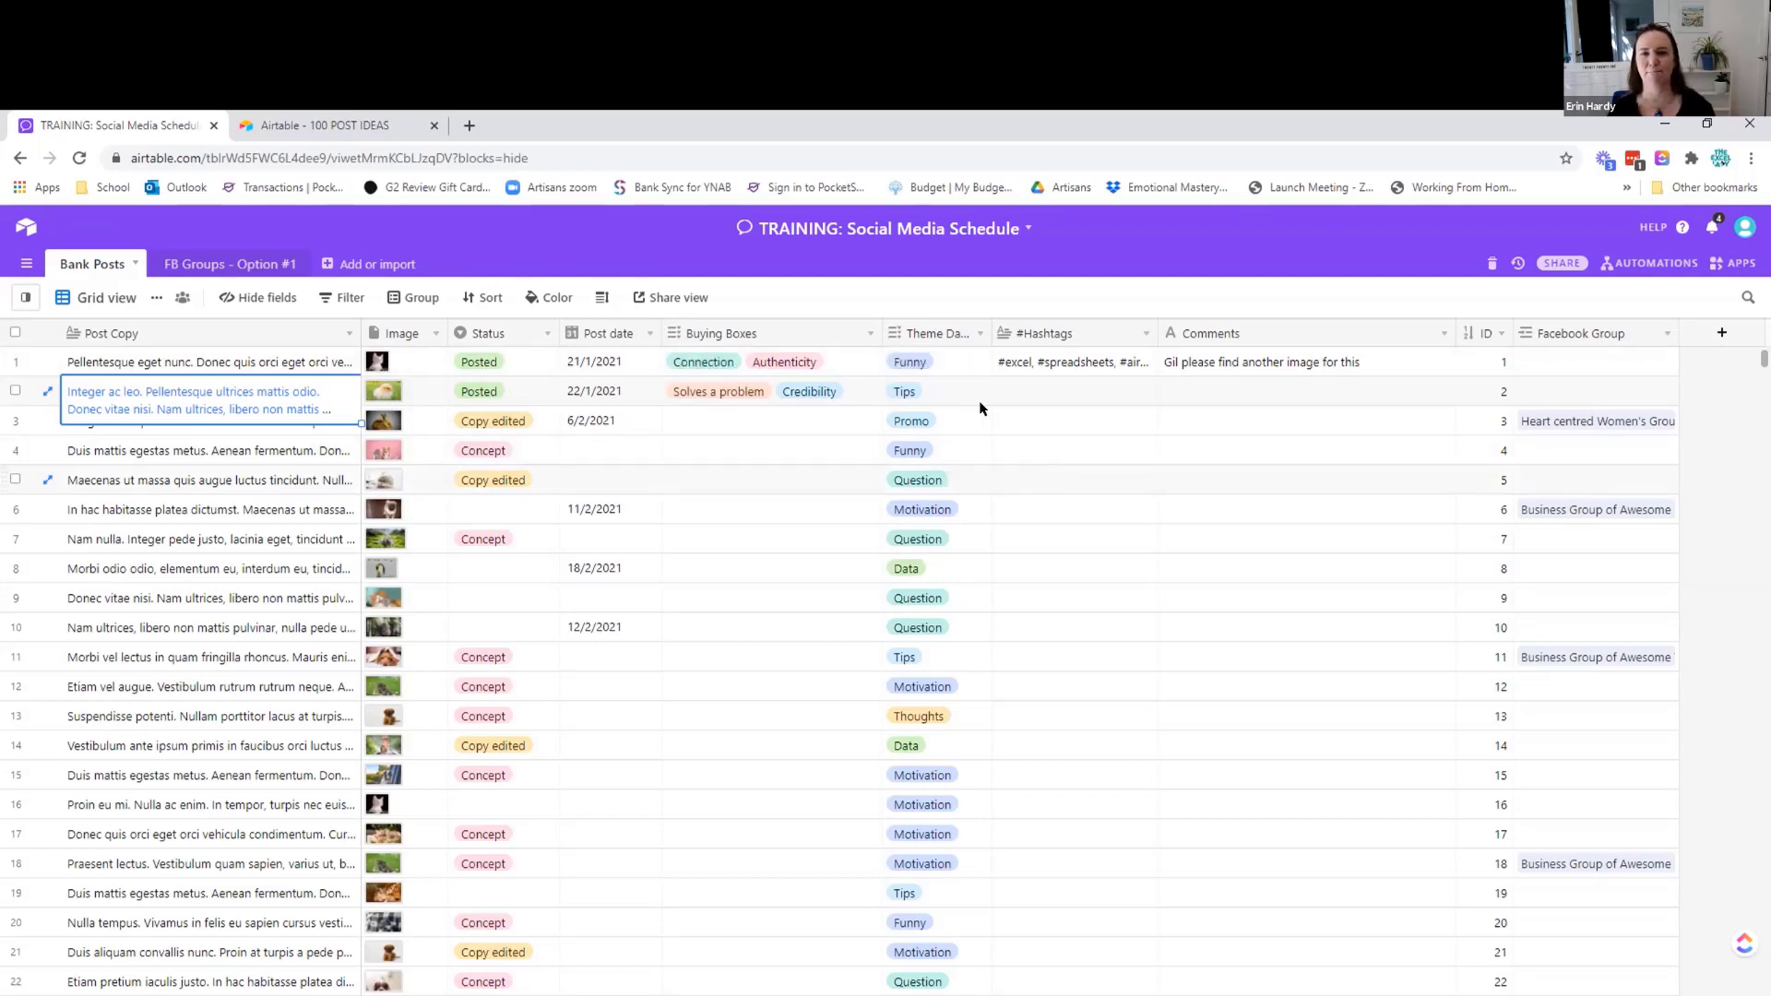
Add the Thoughtful and Mindful theme days to the first post and widen the Theme Days column to show all its tags
click(945, 362)
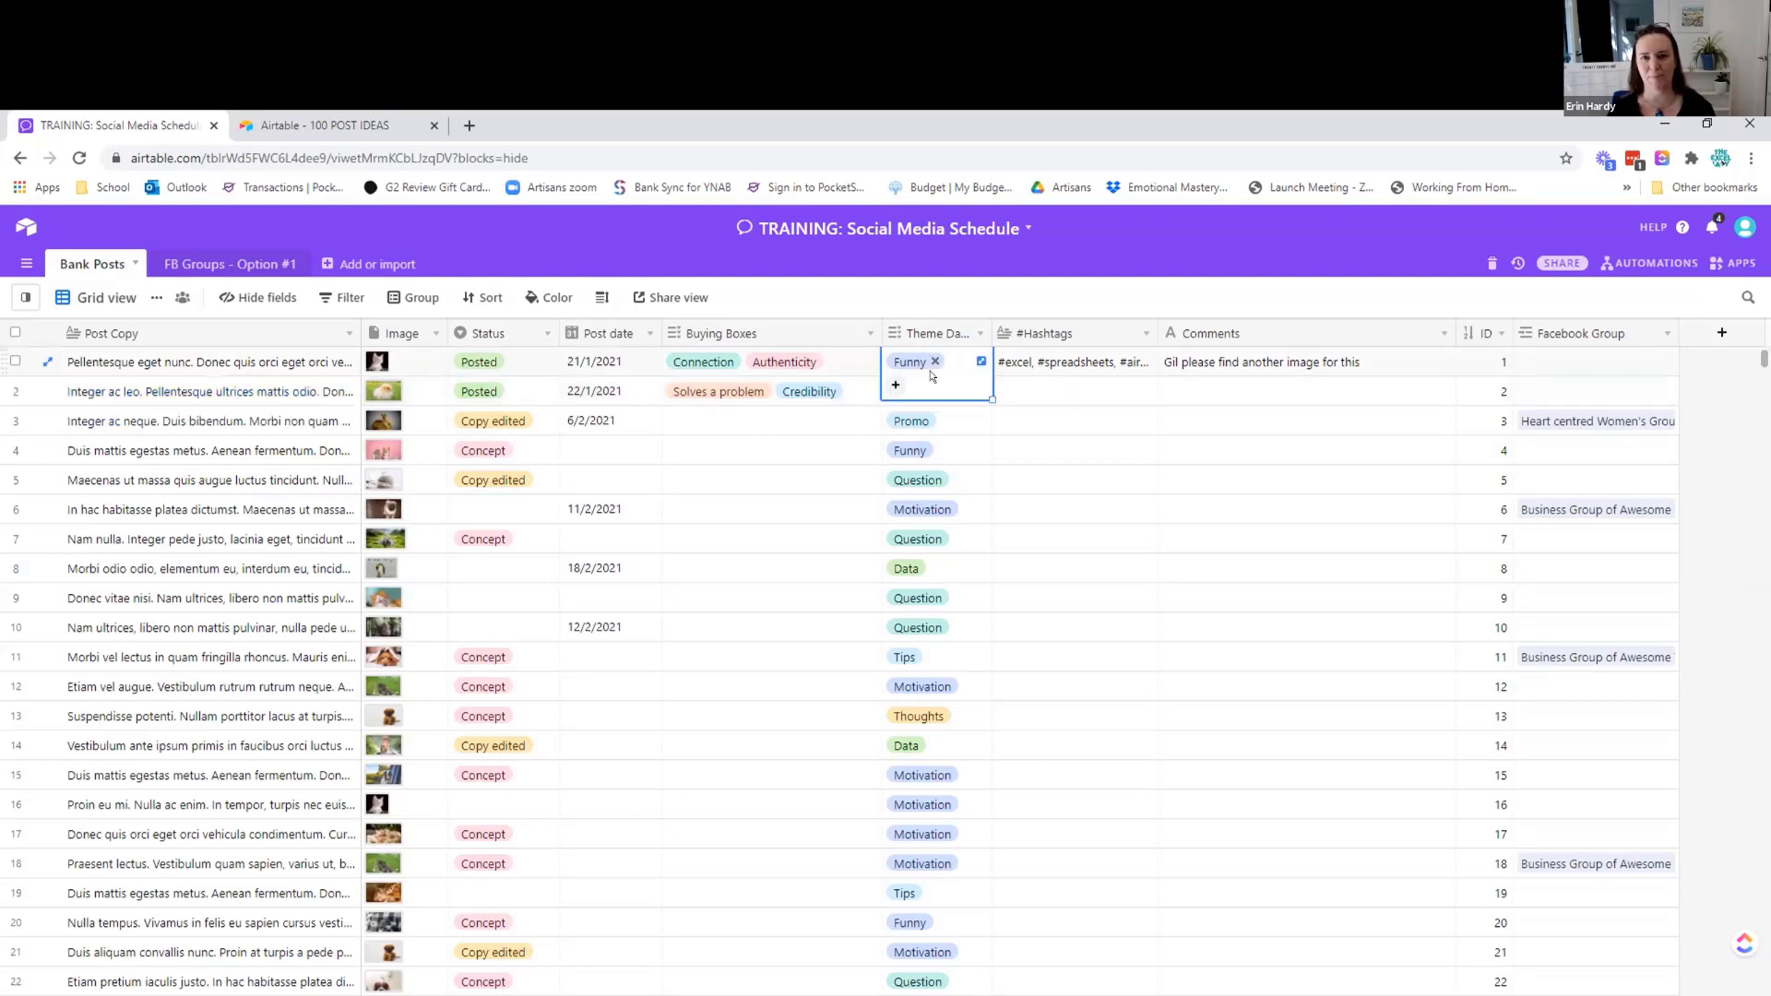
click(895, 387)
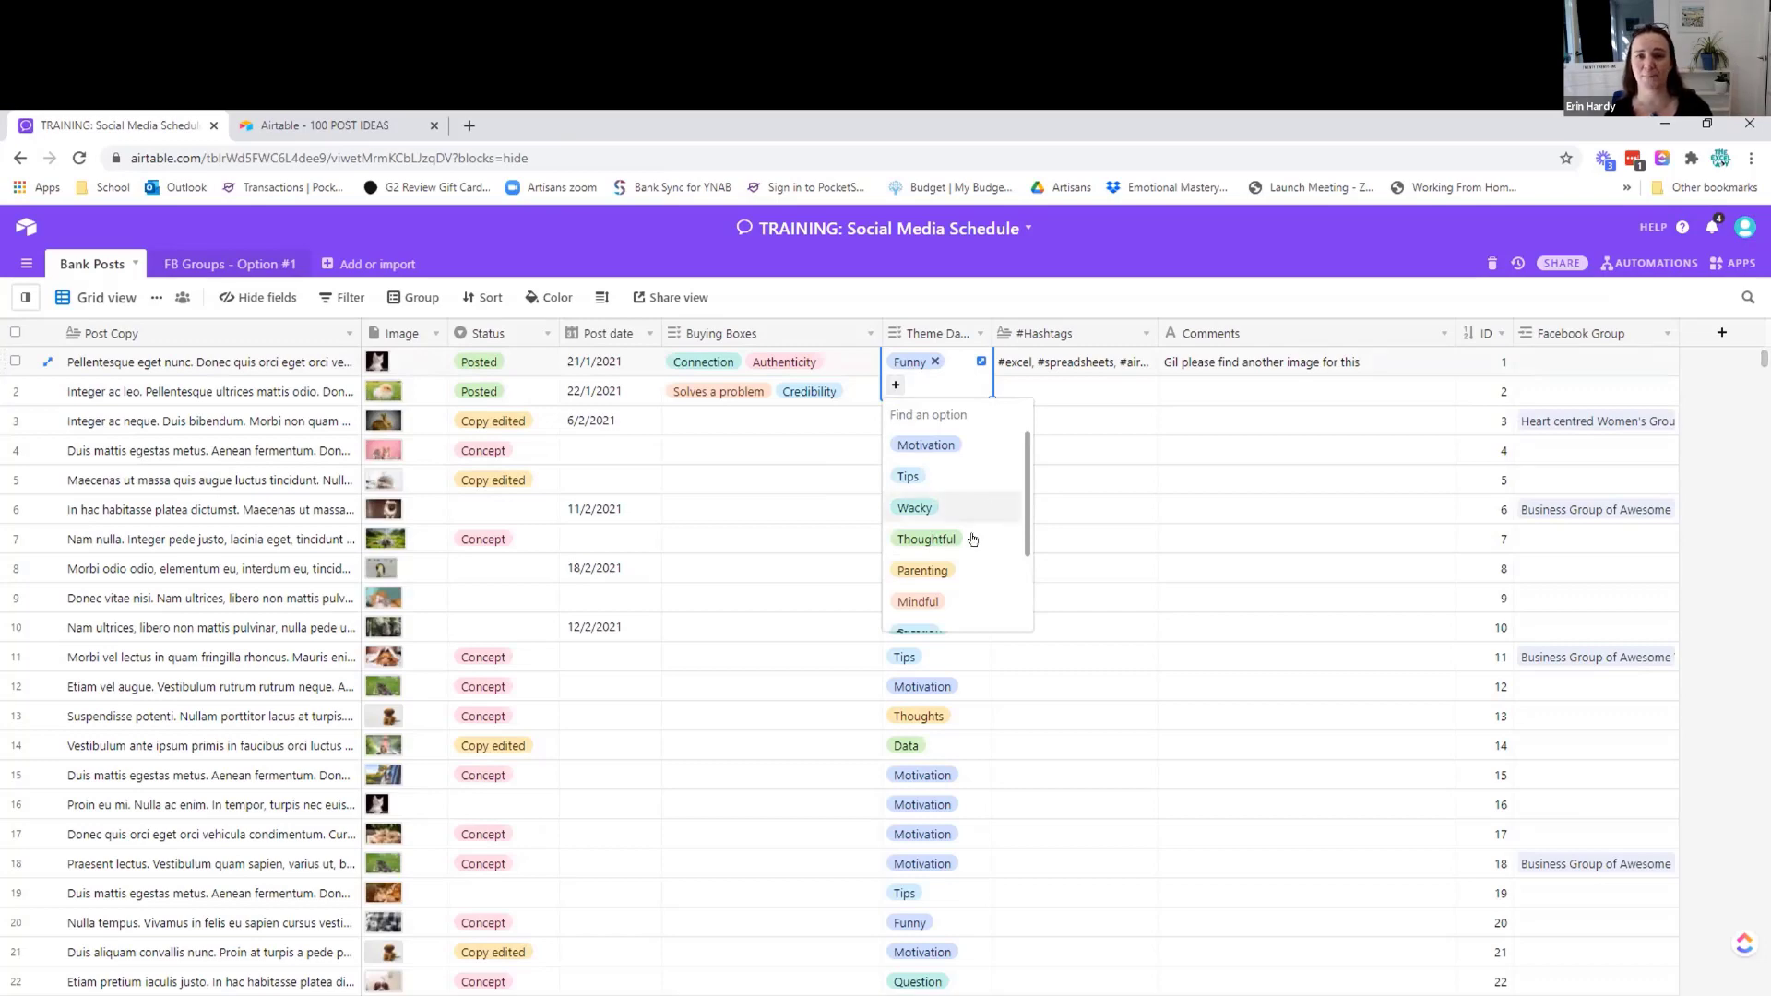
click(907, 524)
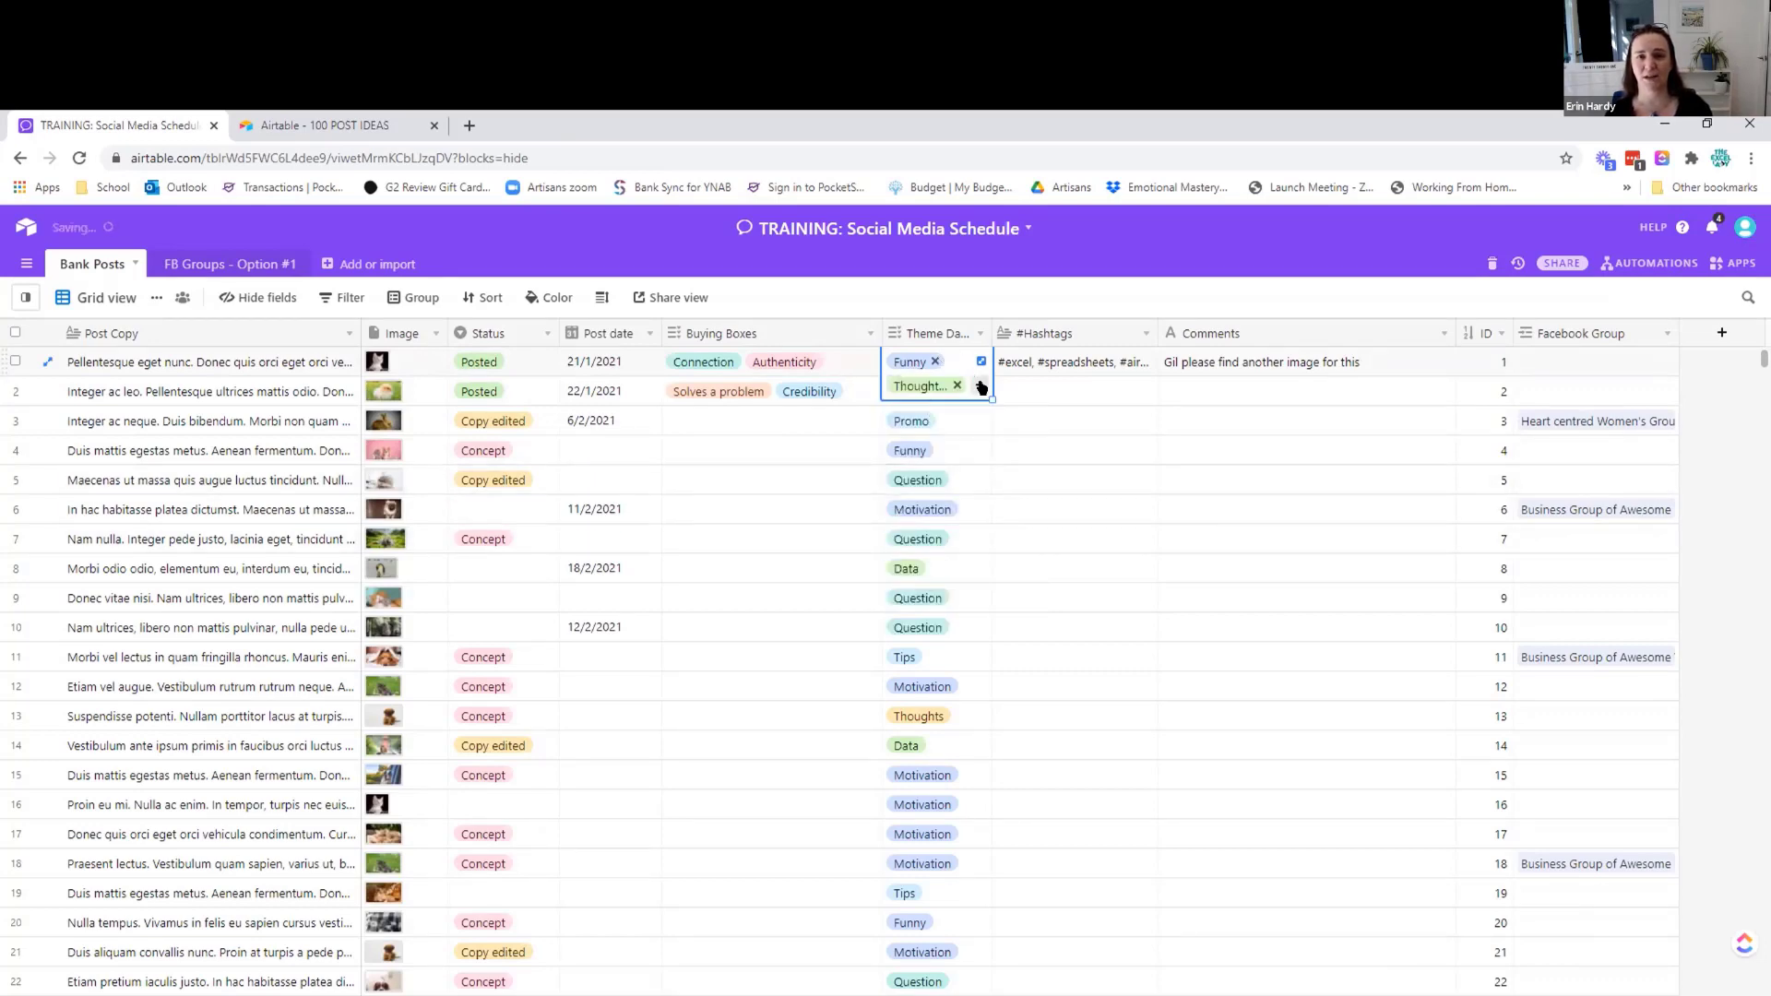
click(925, 569)
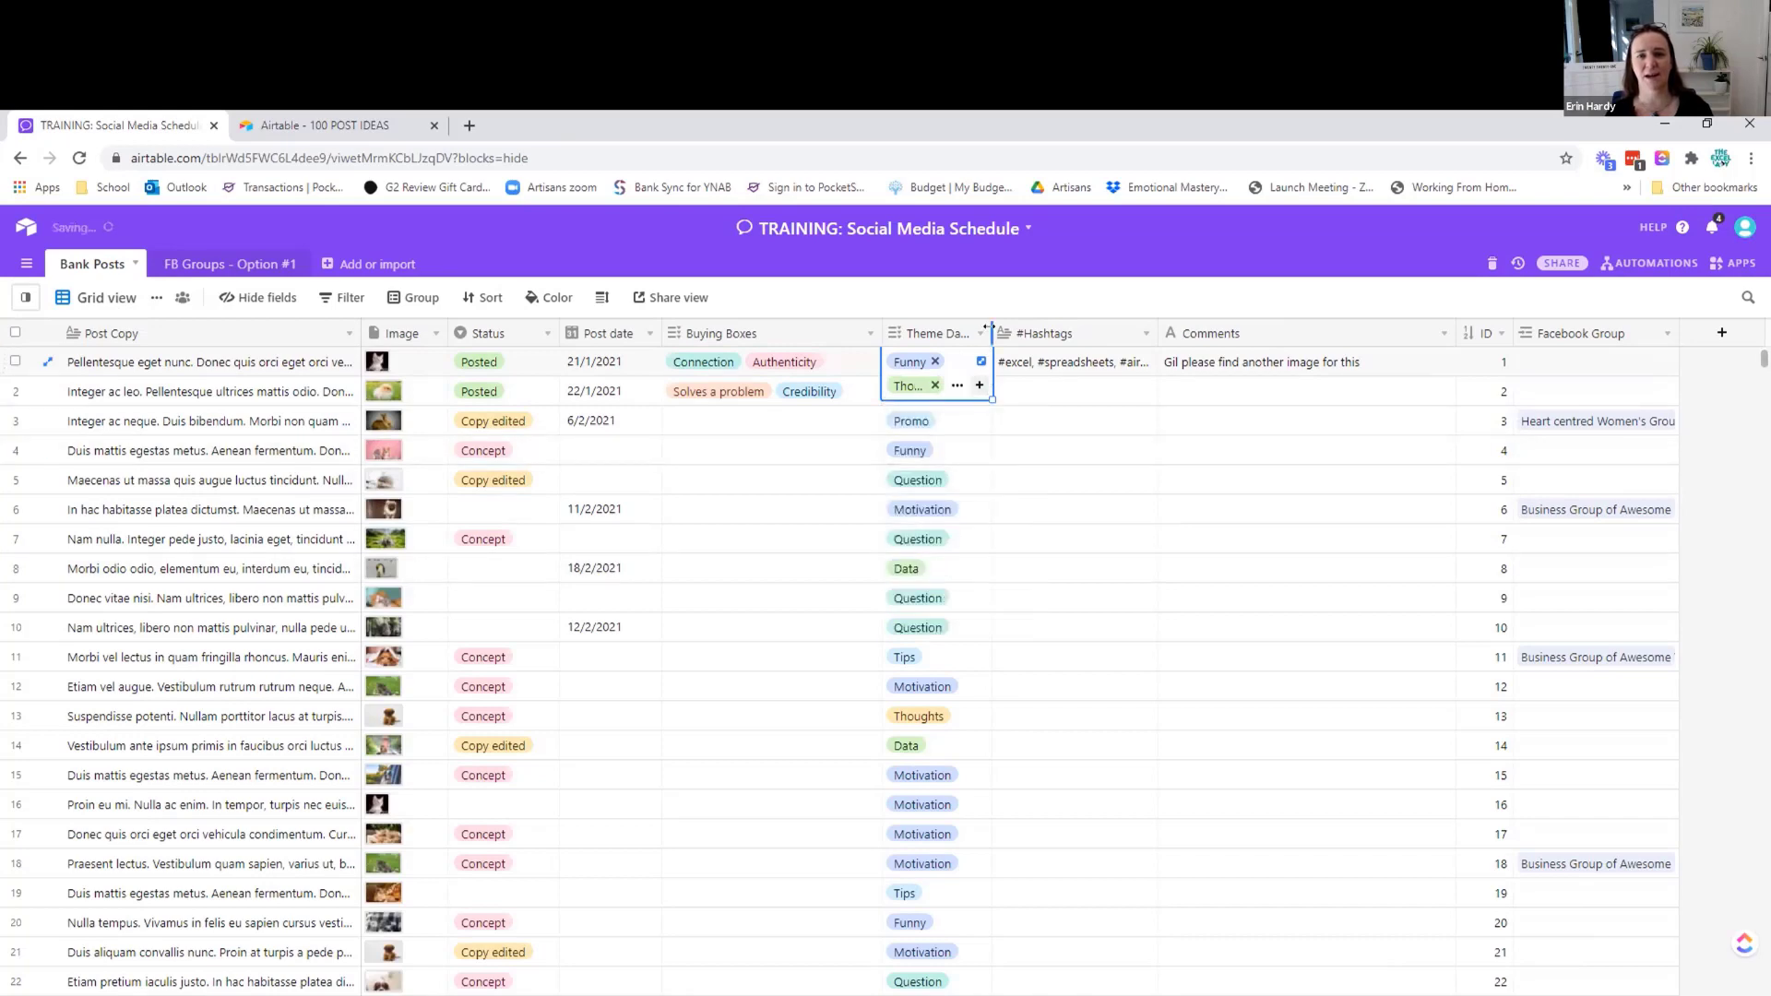
drag(991, 332, 1091, 332)
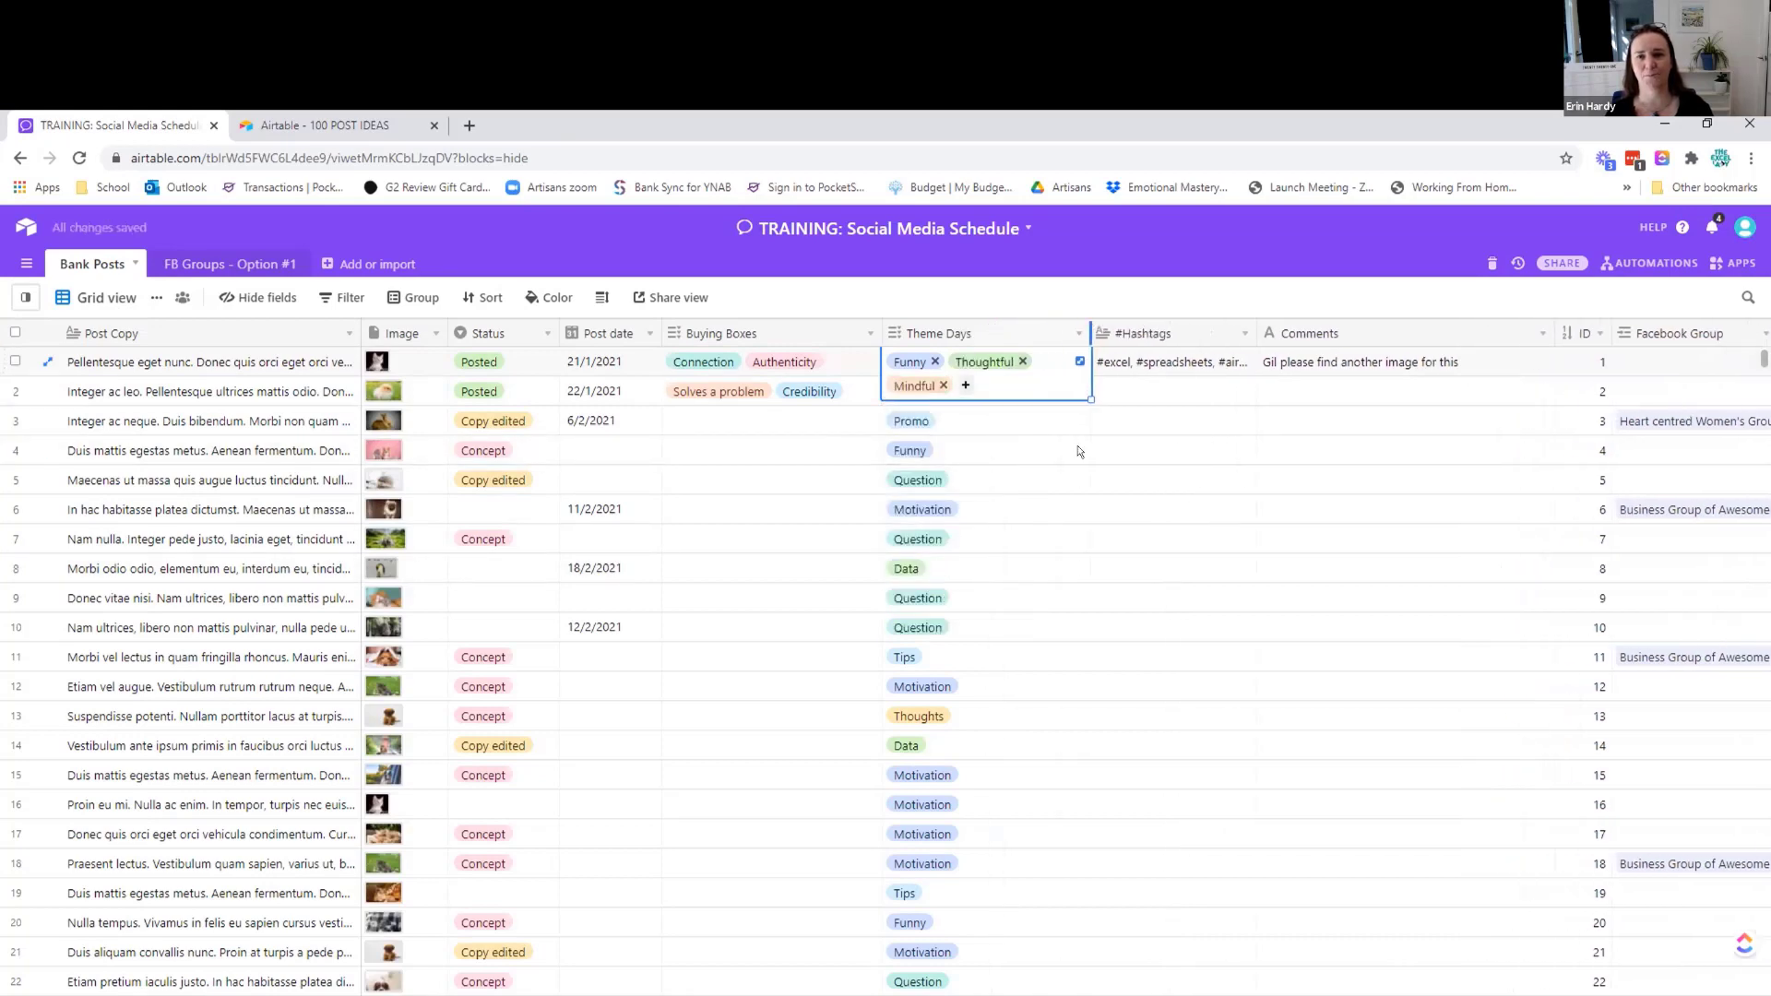
click(1055, 513)
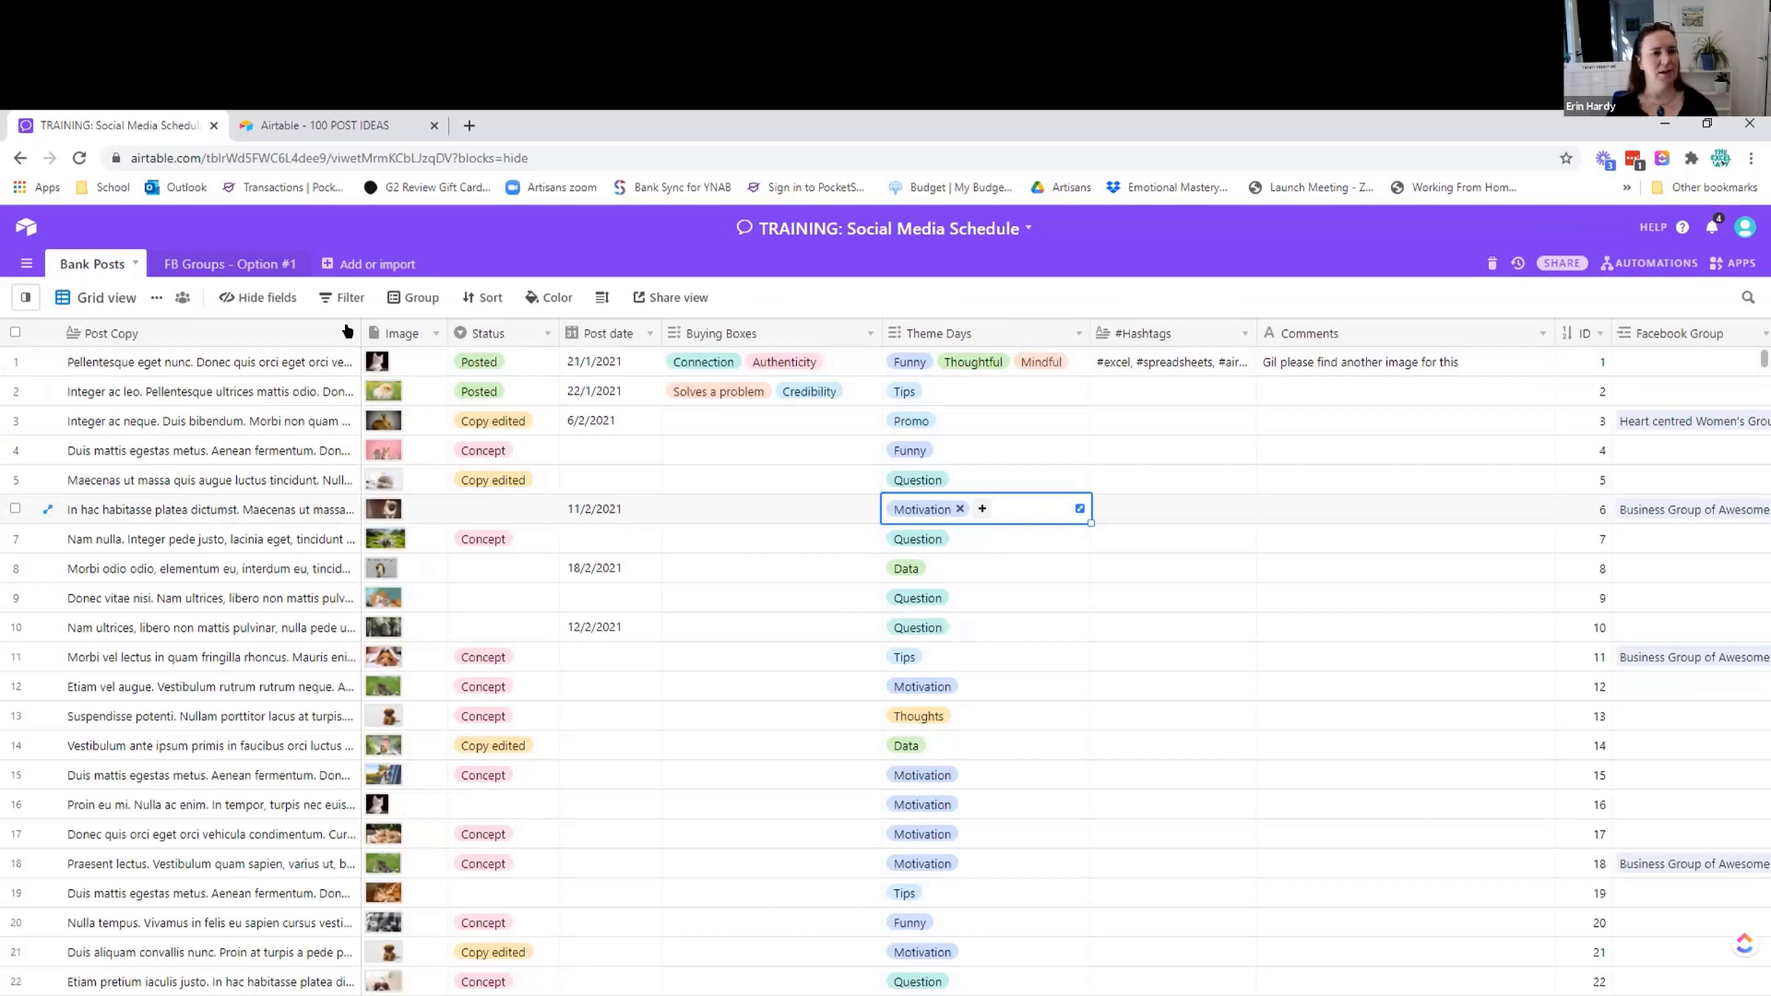
Show the list of views for the Bank Posts table and pin it beside the grid
click(26, 297)
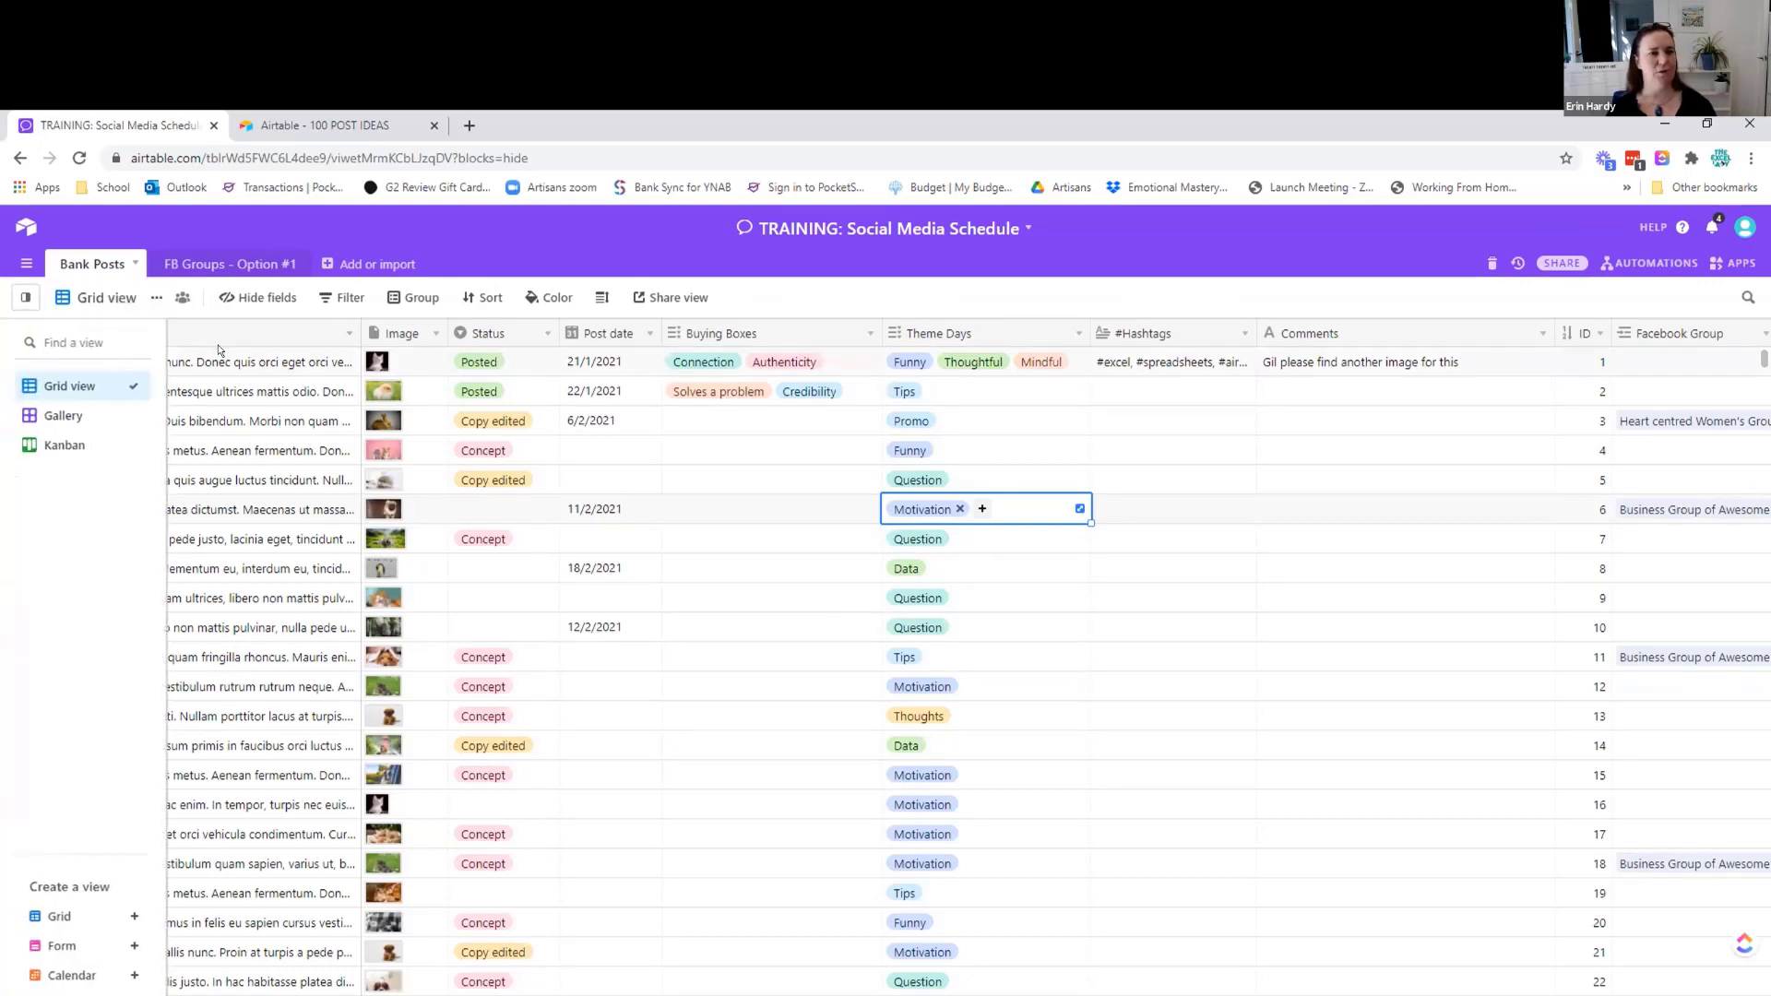
mouse_move(26, 298)
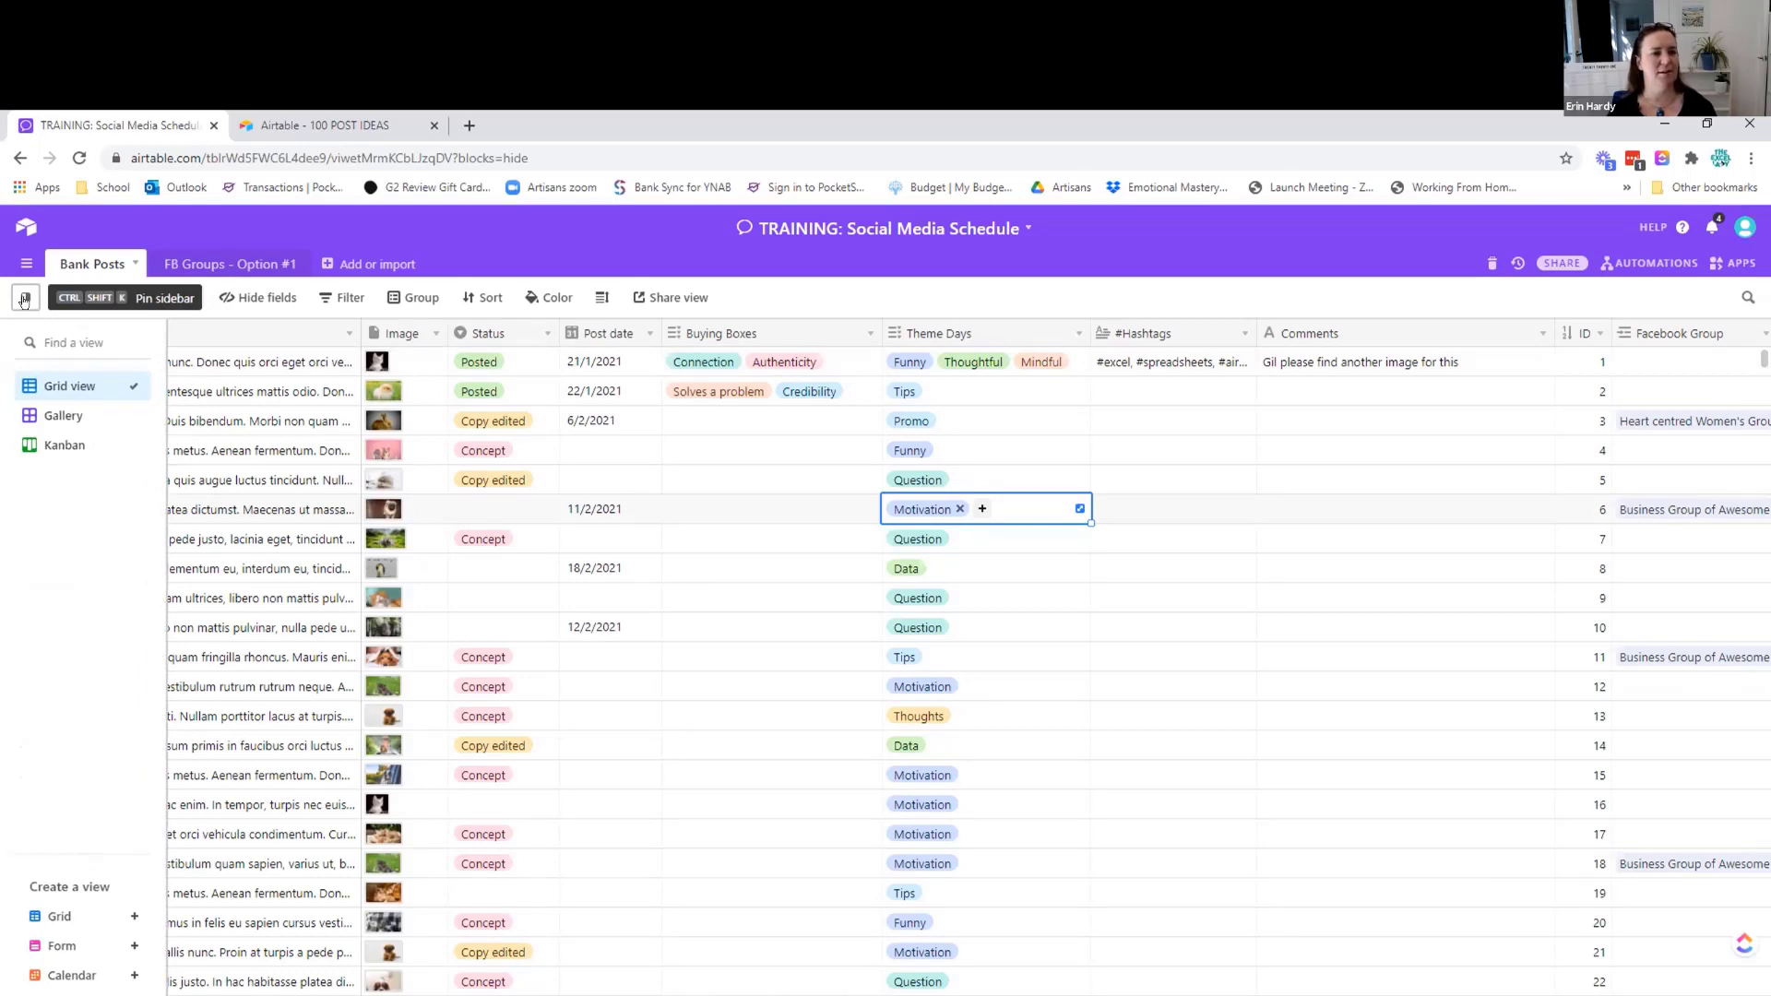
click(24, 298)
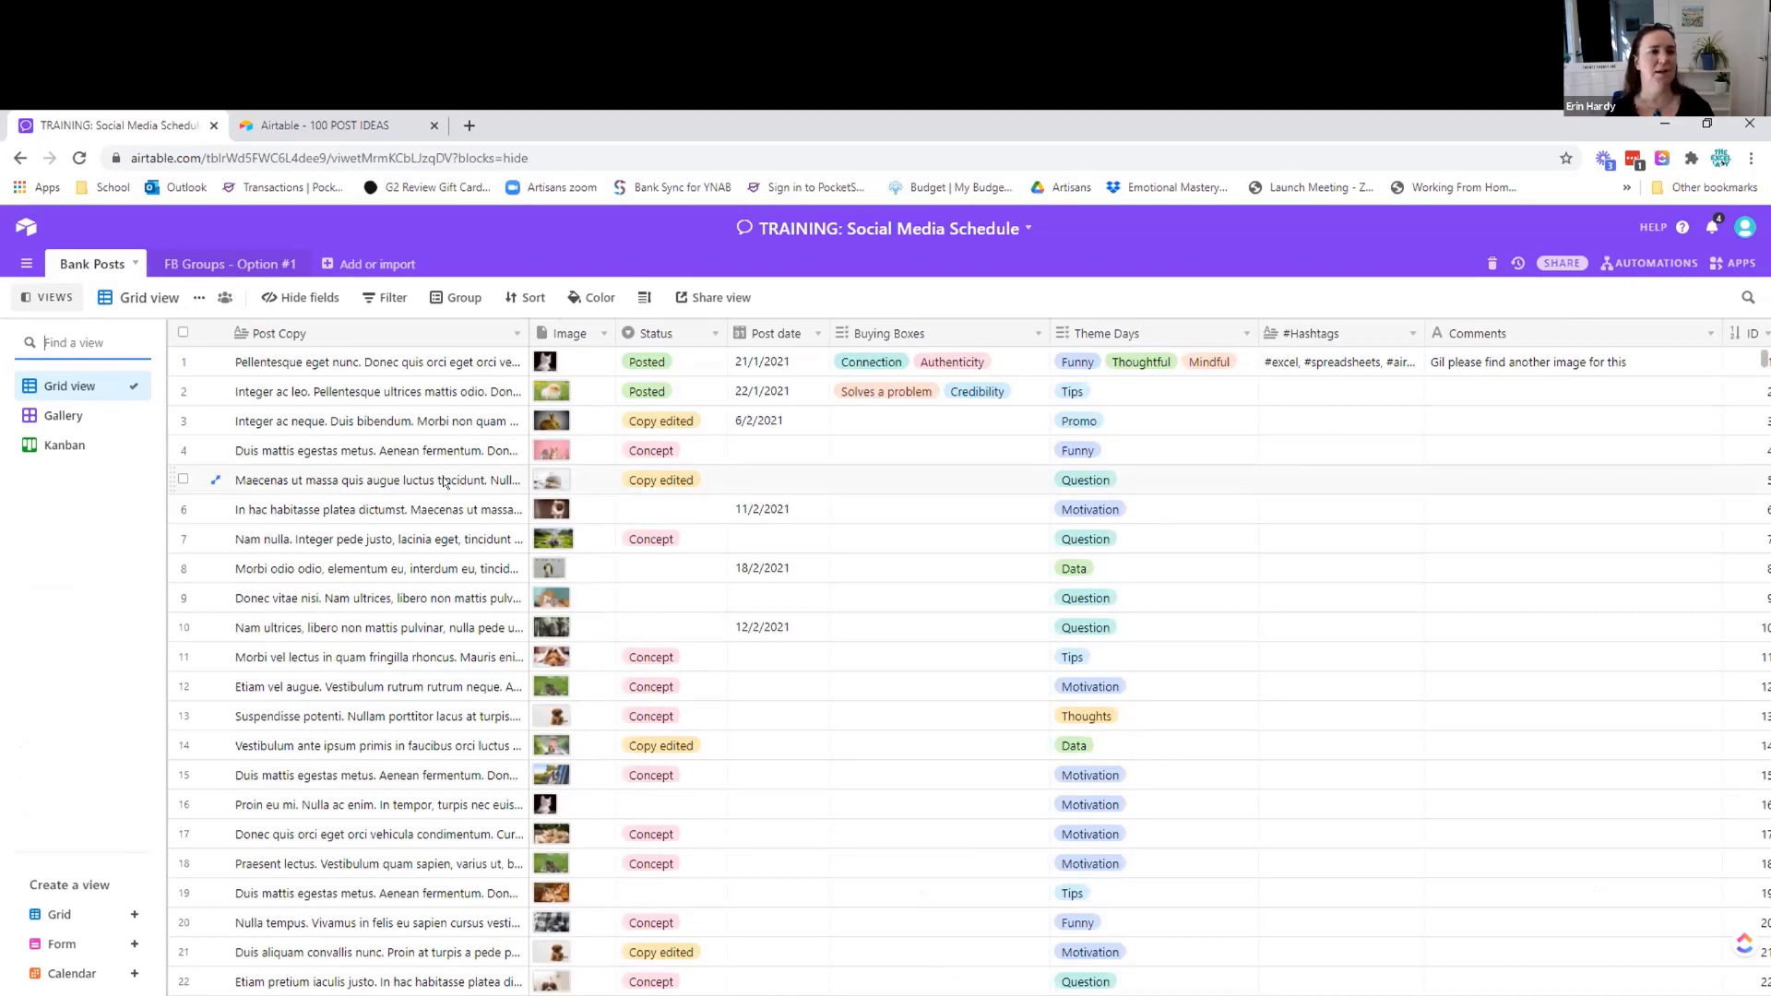
Switch the Bank Posts table to the Gallery view and browse through the post cards
click(57, 411)
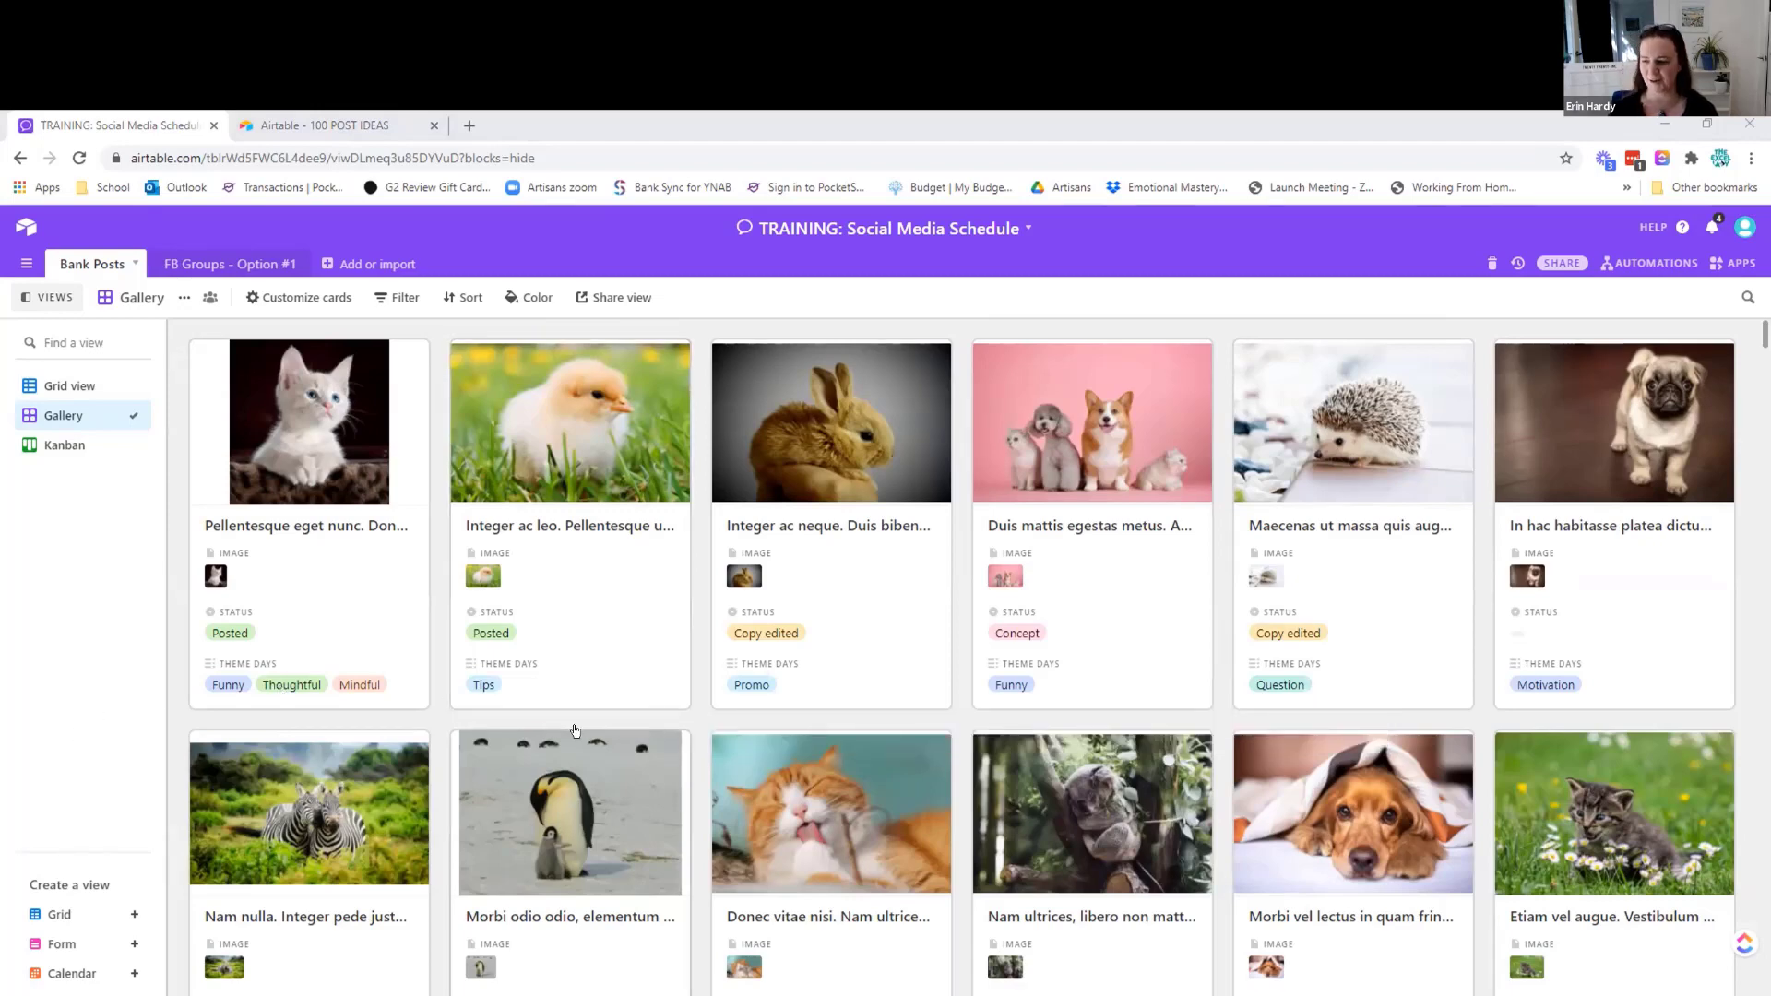
scroll(557, 706, down, 2)
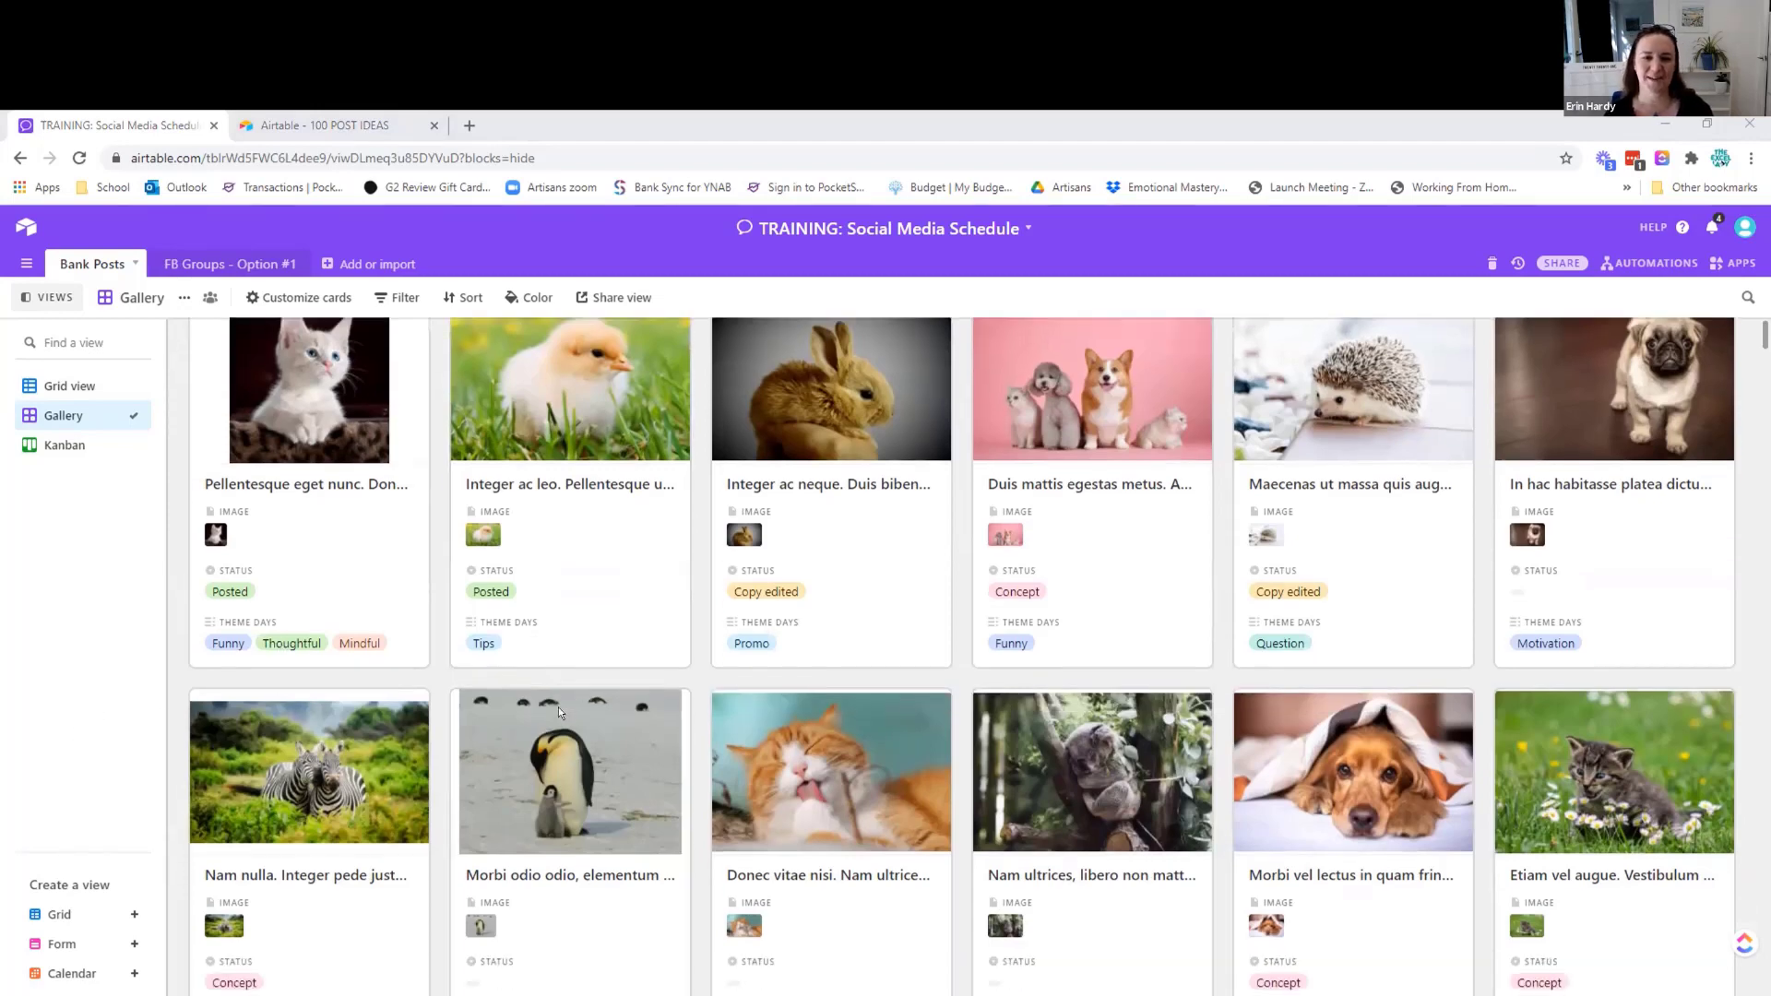
scroll(557, 707, down, 7)
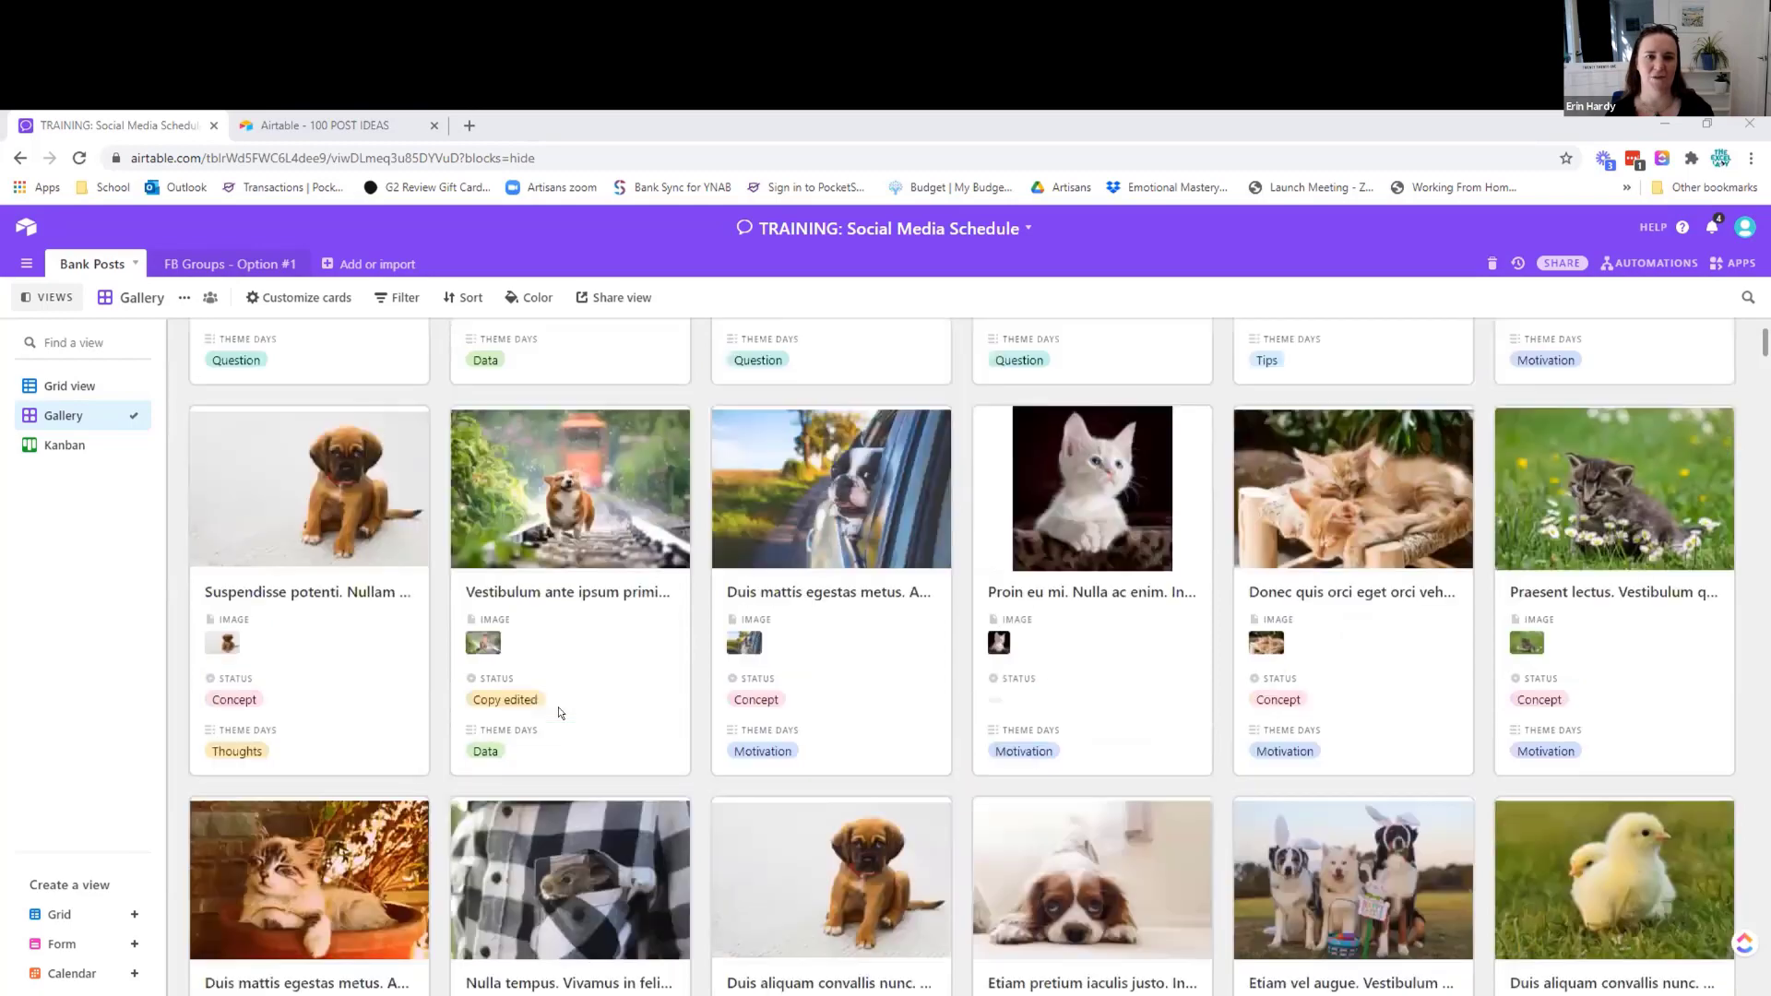
scroll(559, 711, down, 1)
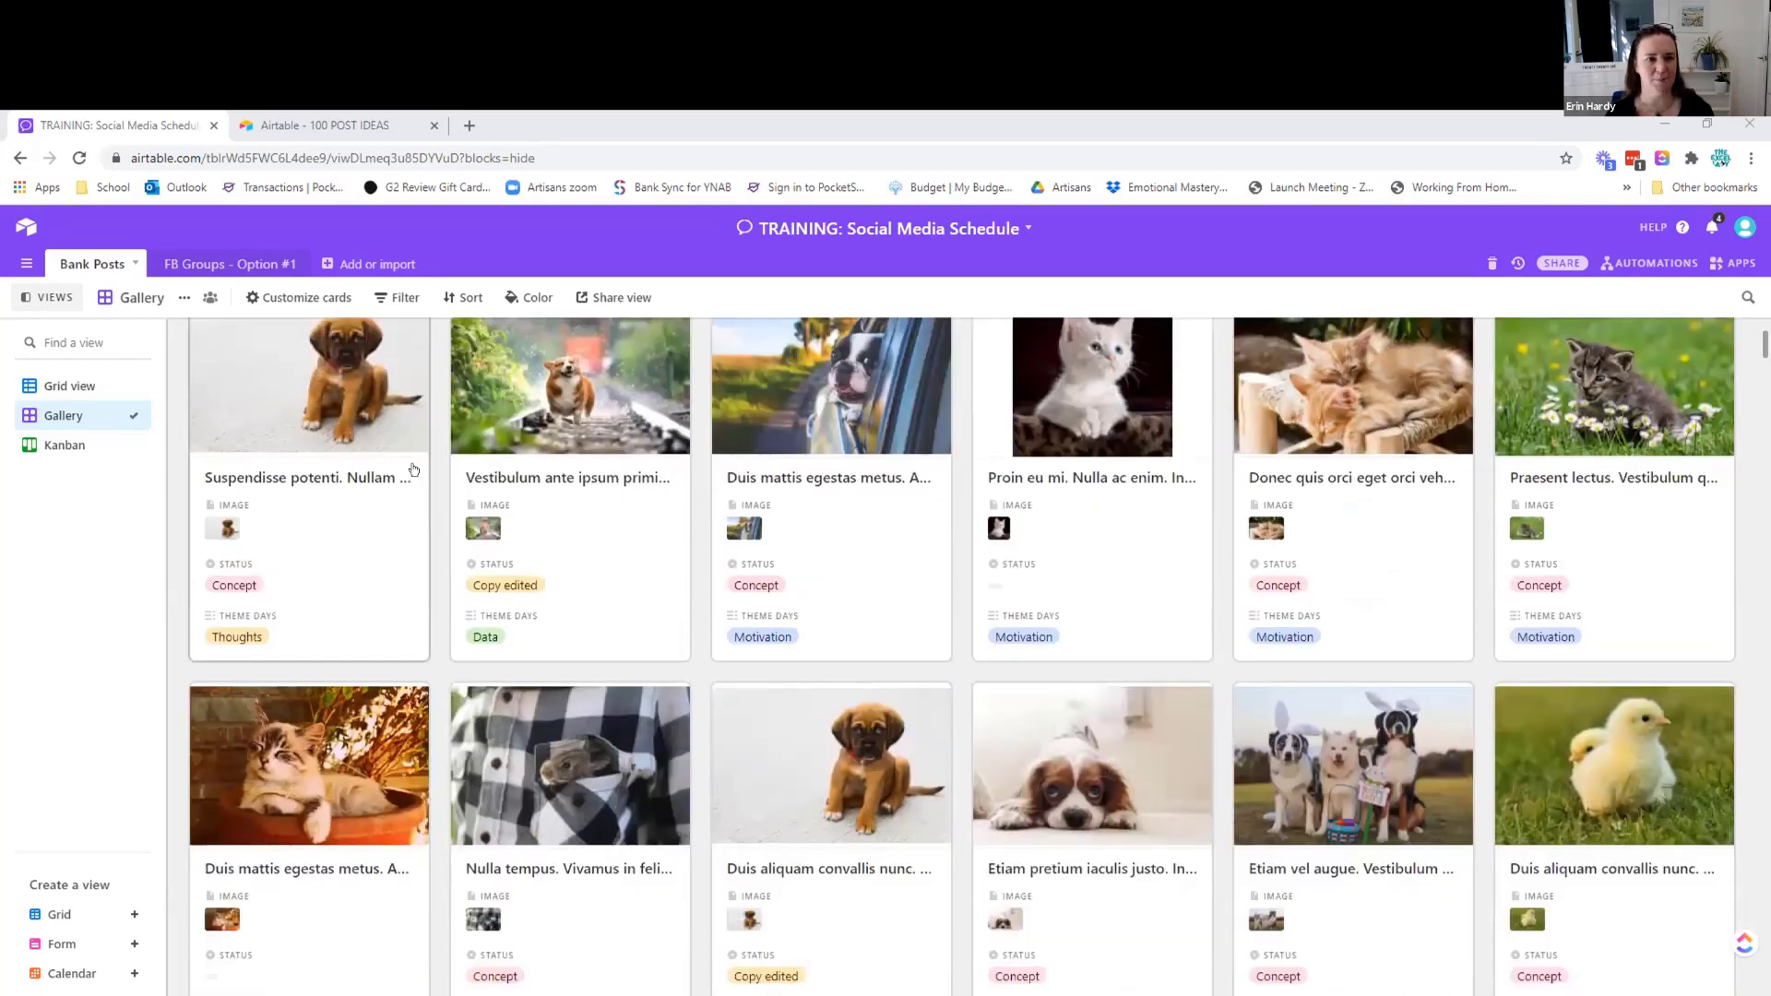
scroll(258, 492, down, 2)
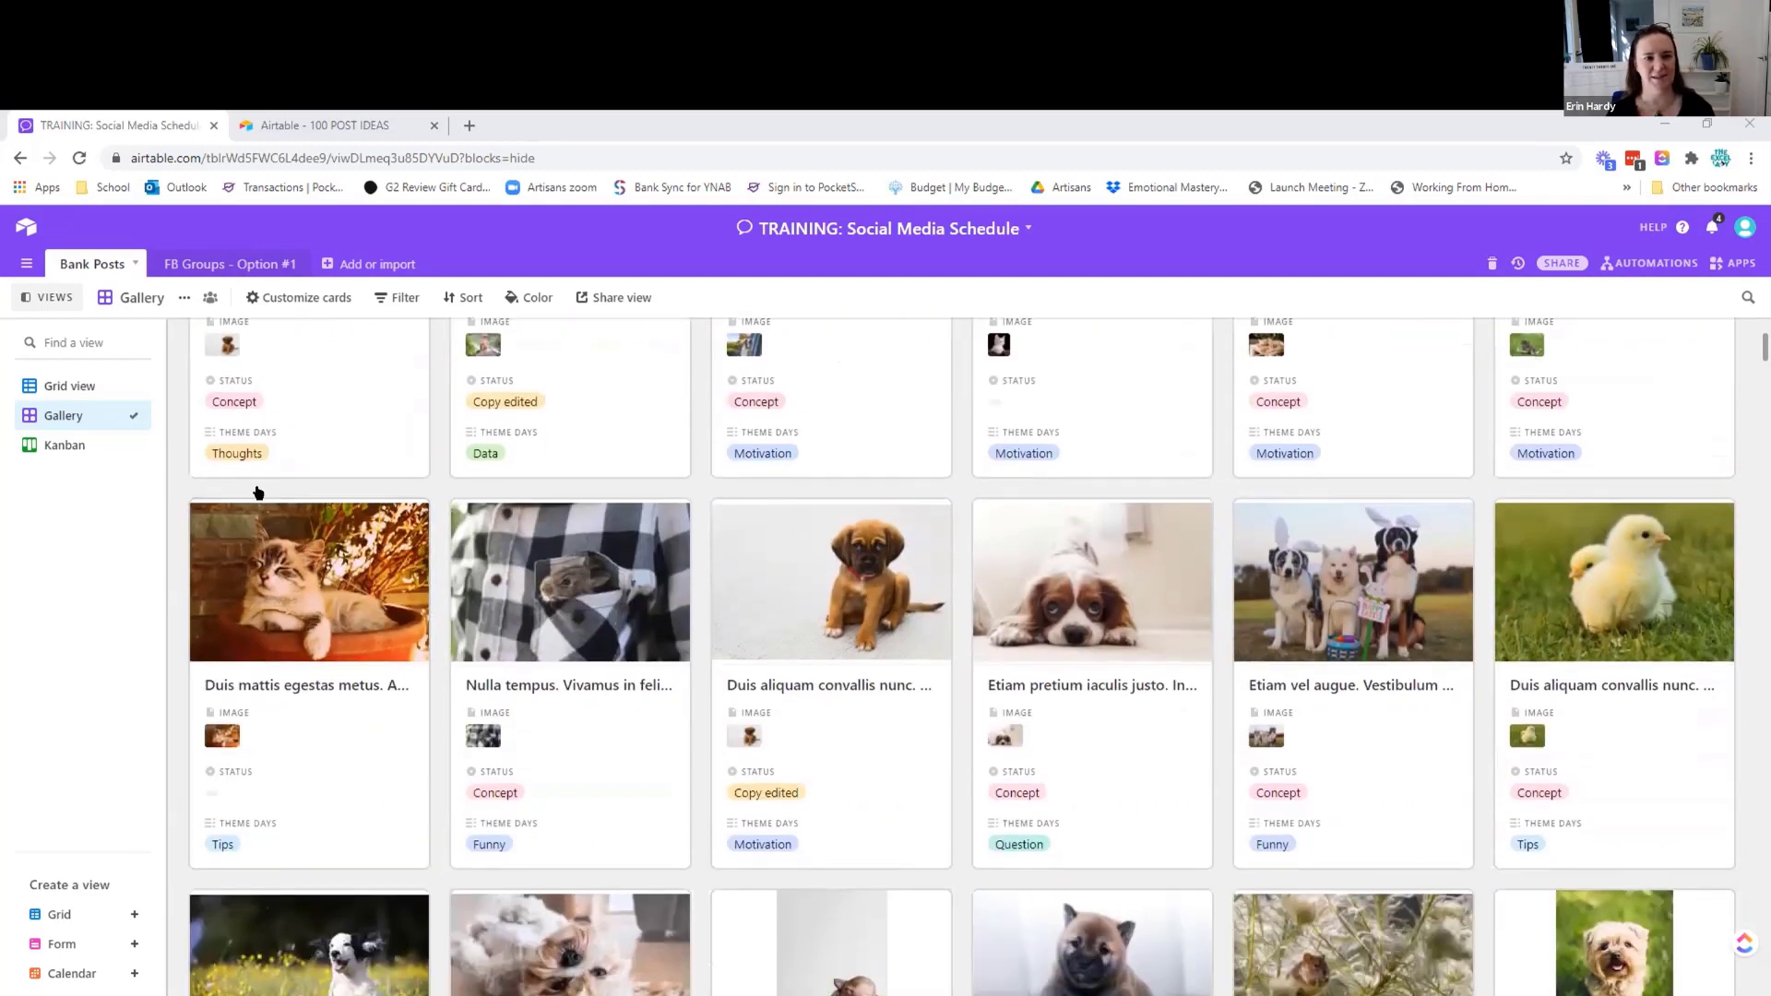
scroll(337, 773, up, 4)
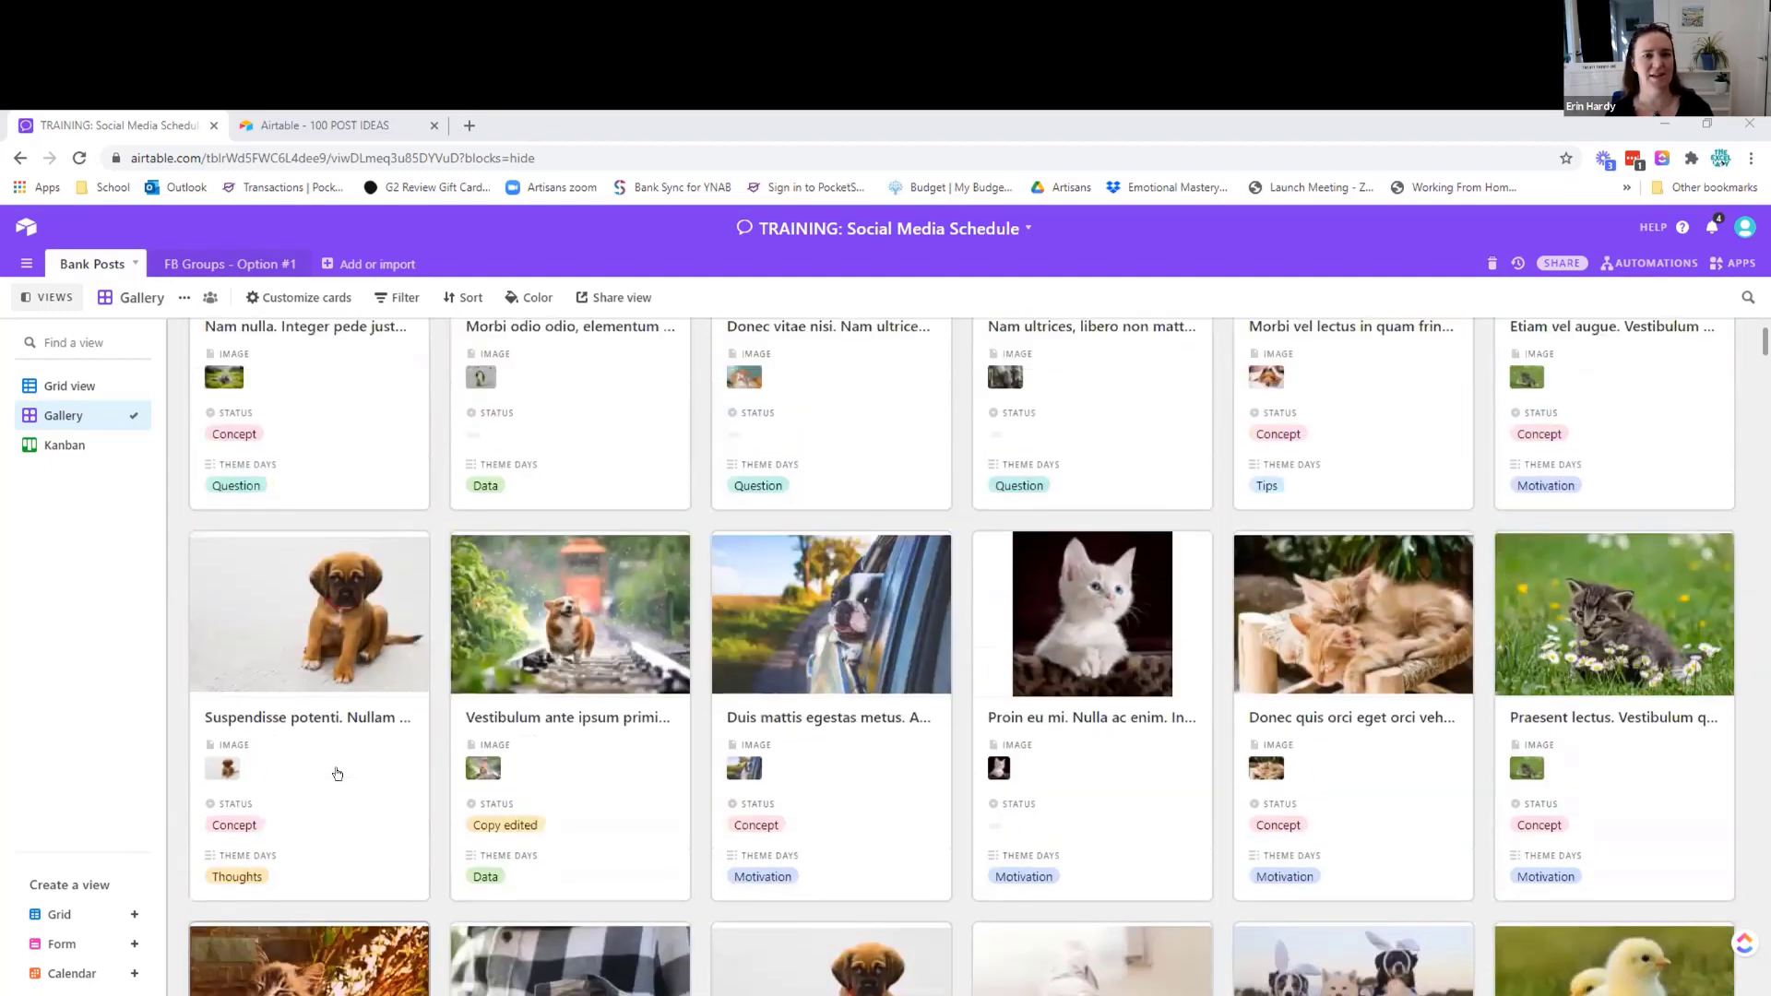
Switch the Bank Posts table to the Kanban view and look over the cards stacked by Status
scroll(337, 773, up, 6)
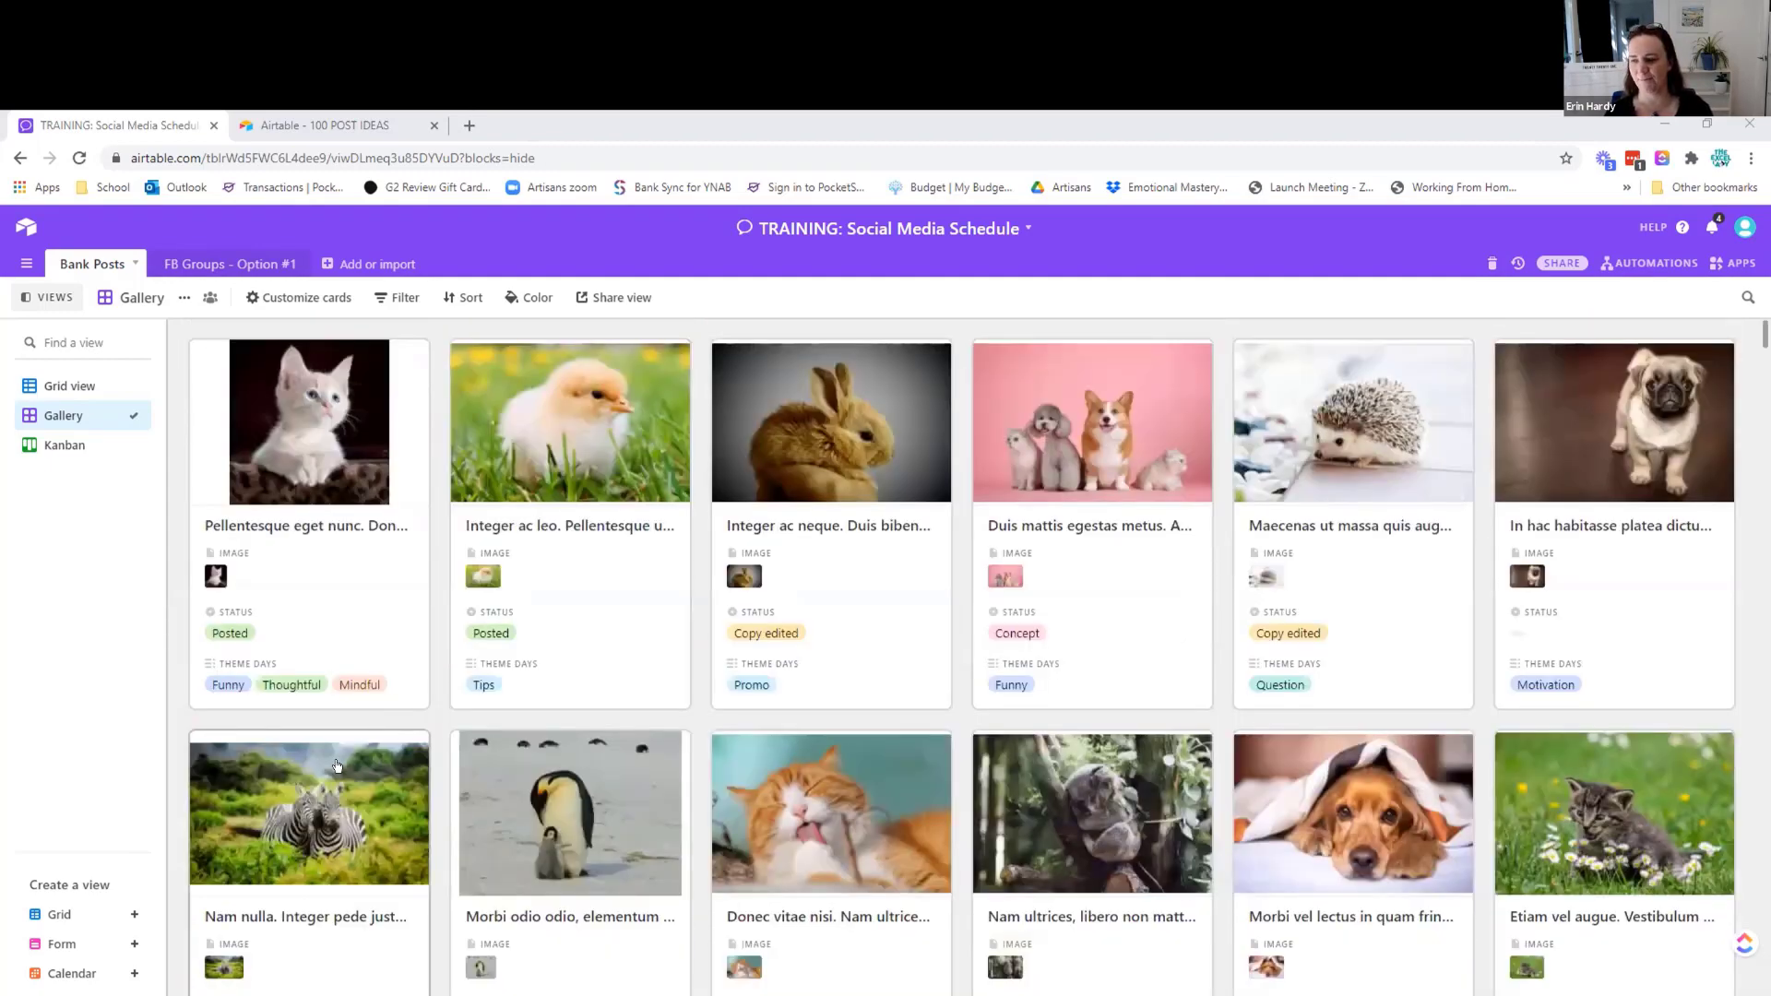
click(66, 446)
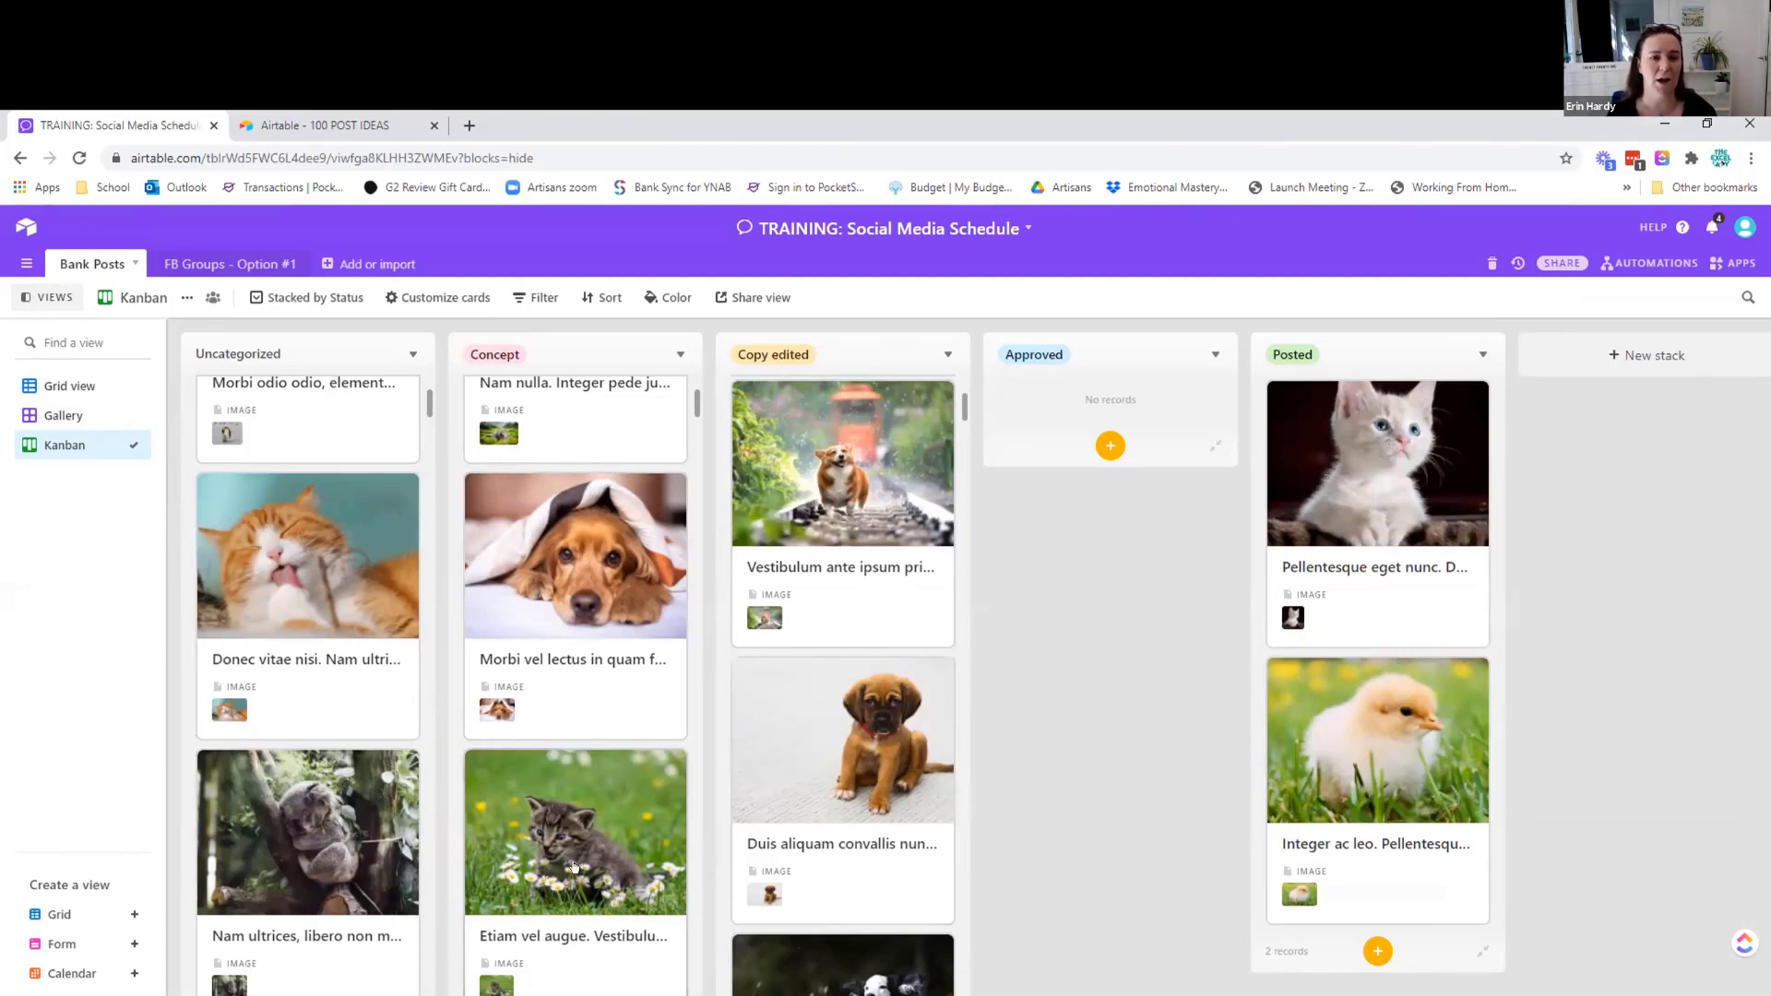
scroll(562, 588, up, 1)
scroll(561, 589, up, 2)
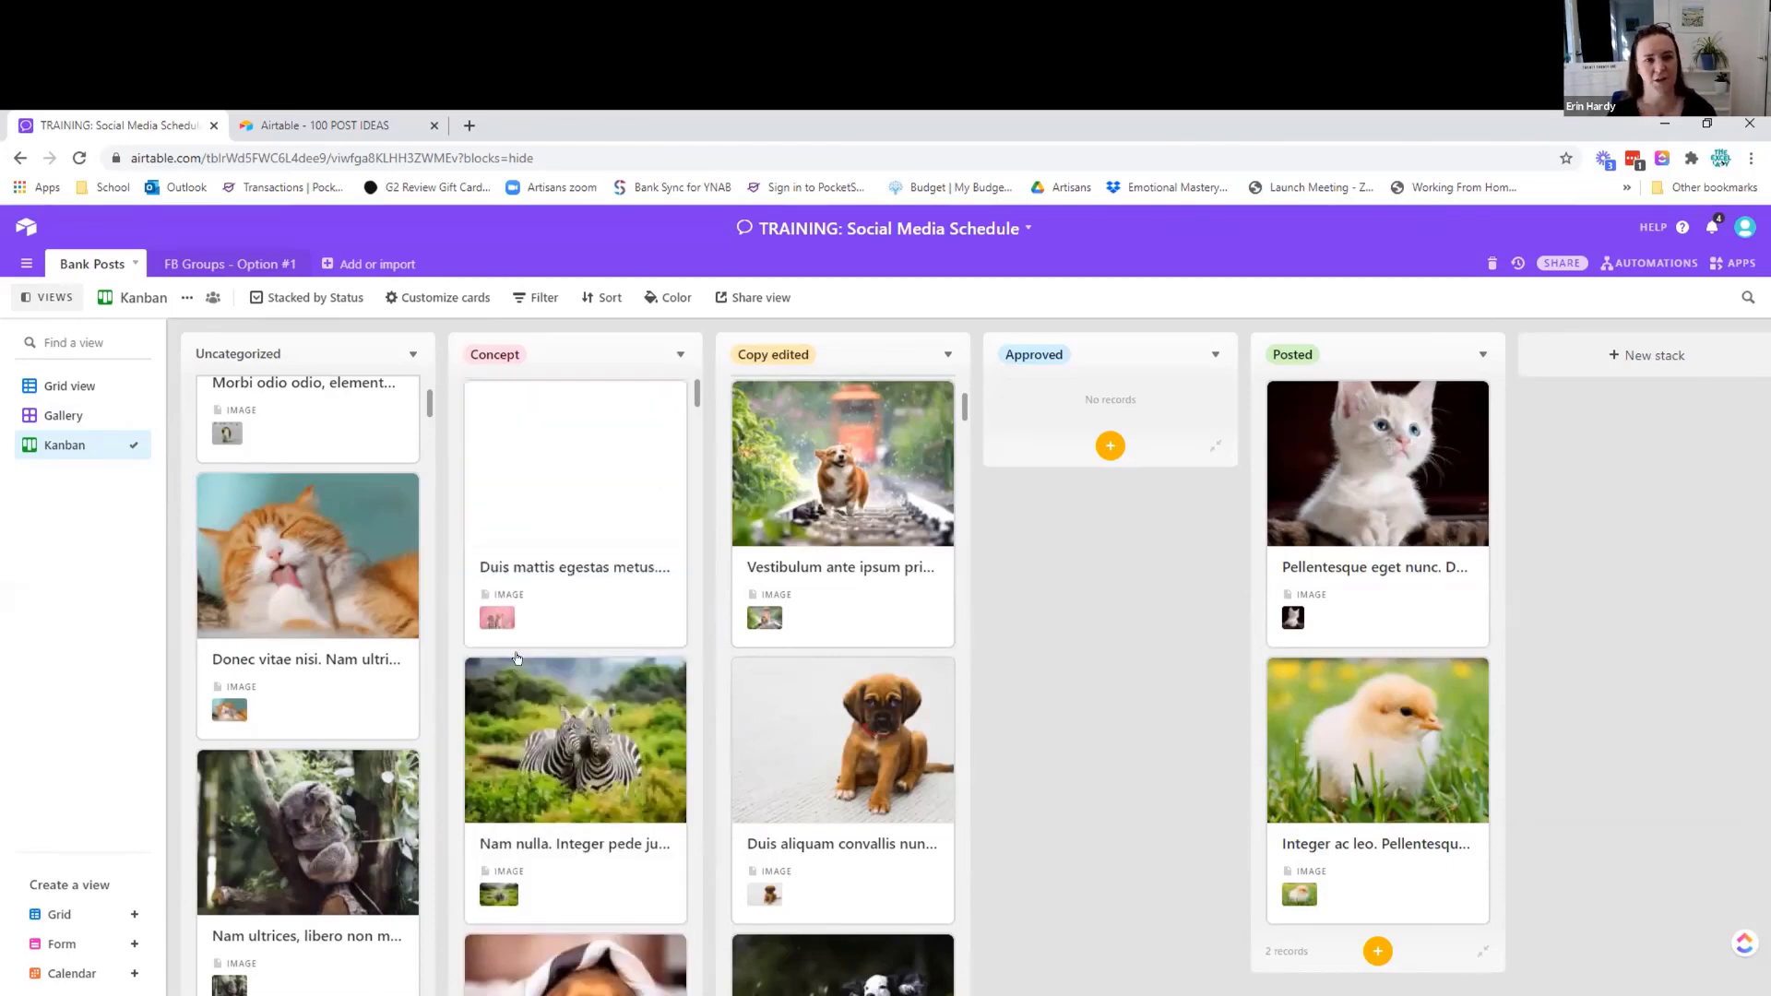
Return to the main grid view of Bank Posts and create a new grid view named after the team member
click(60, 383)
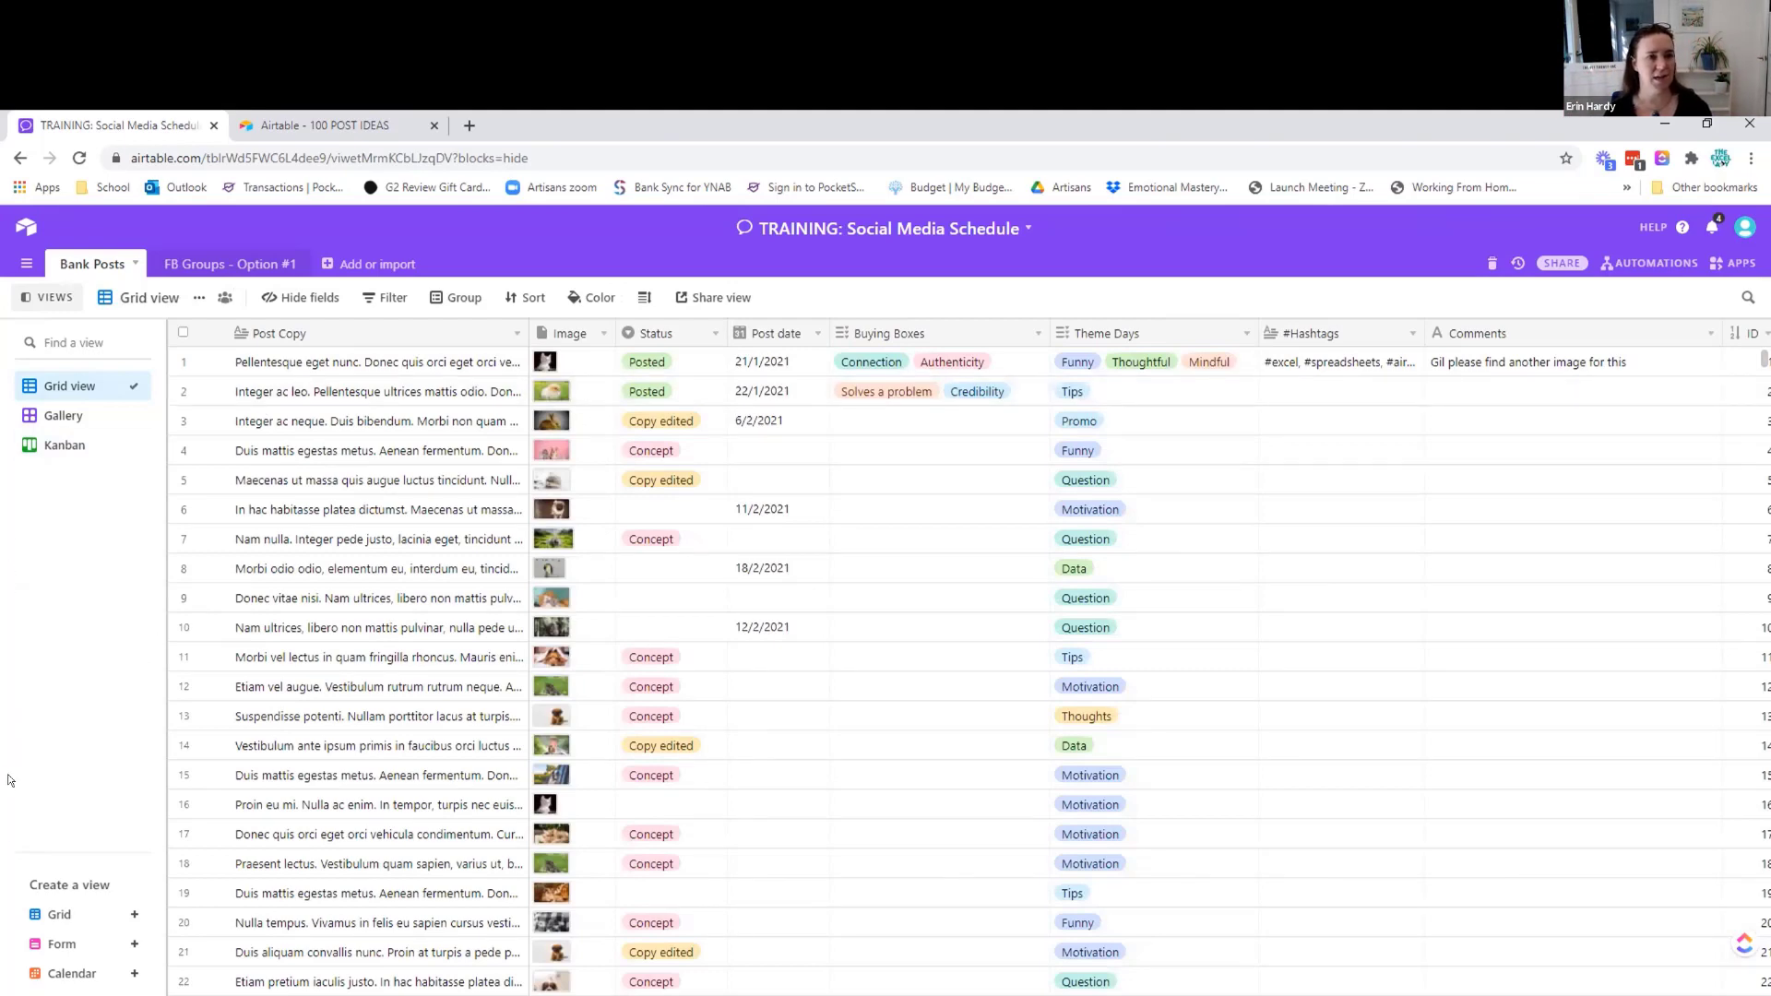
mouse_move(59, 913)
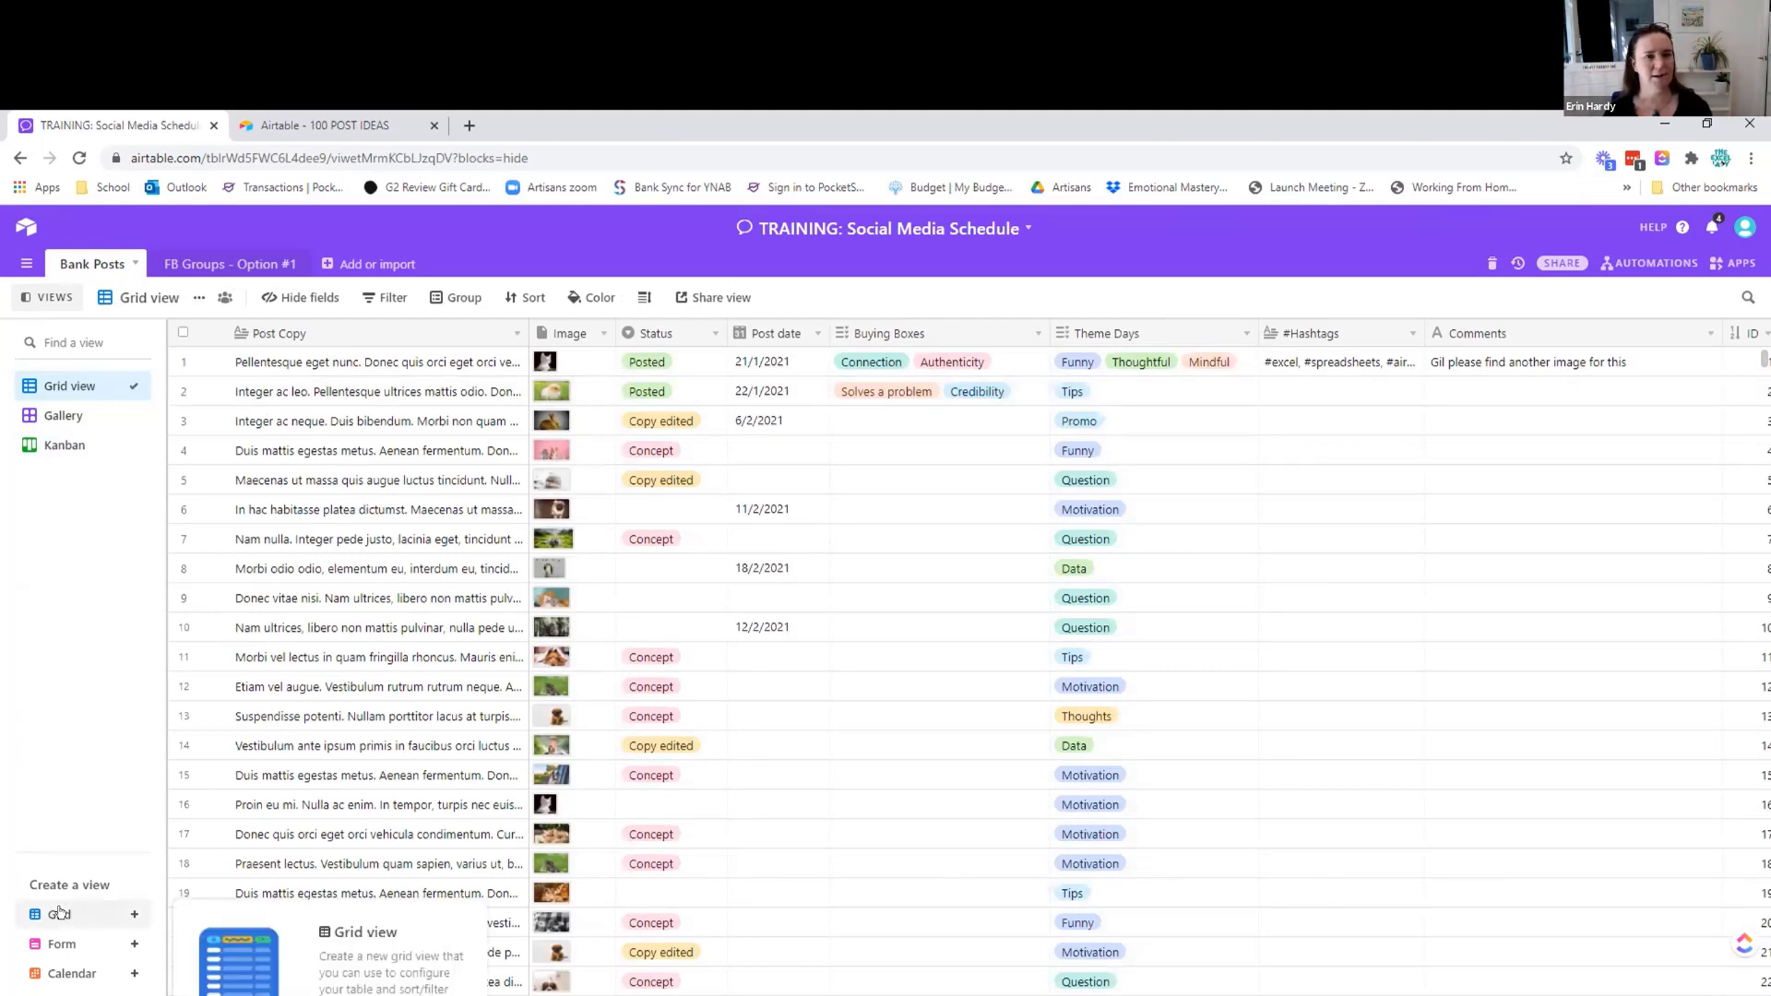
click(59, 913)
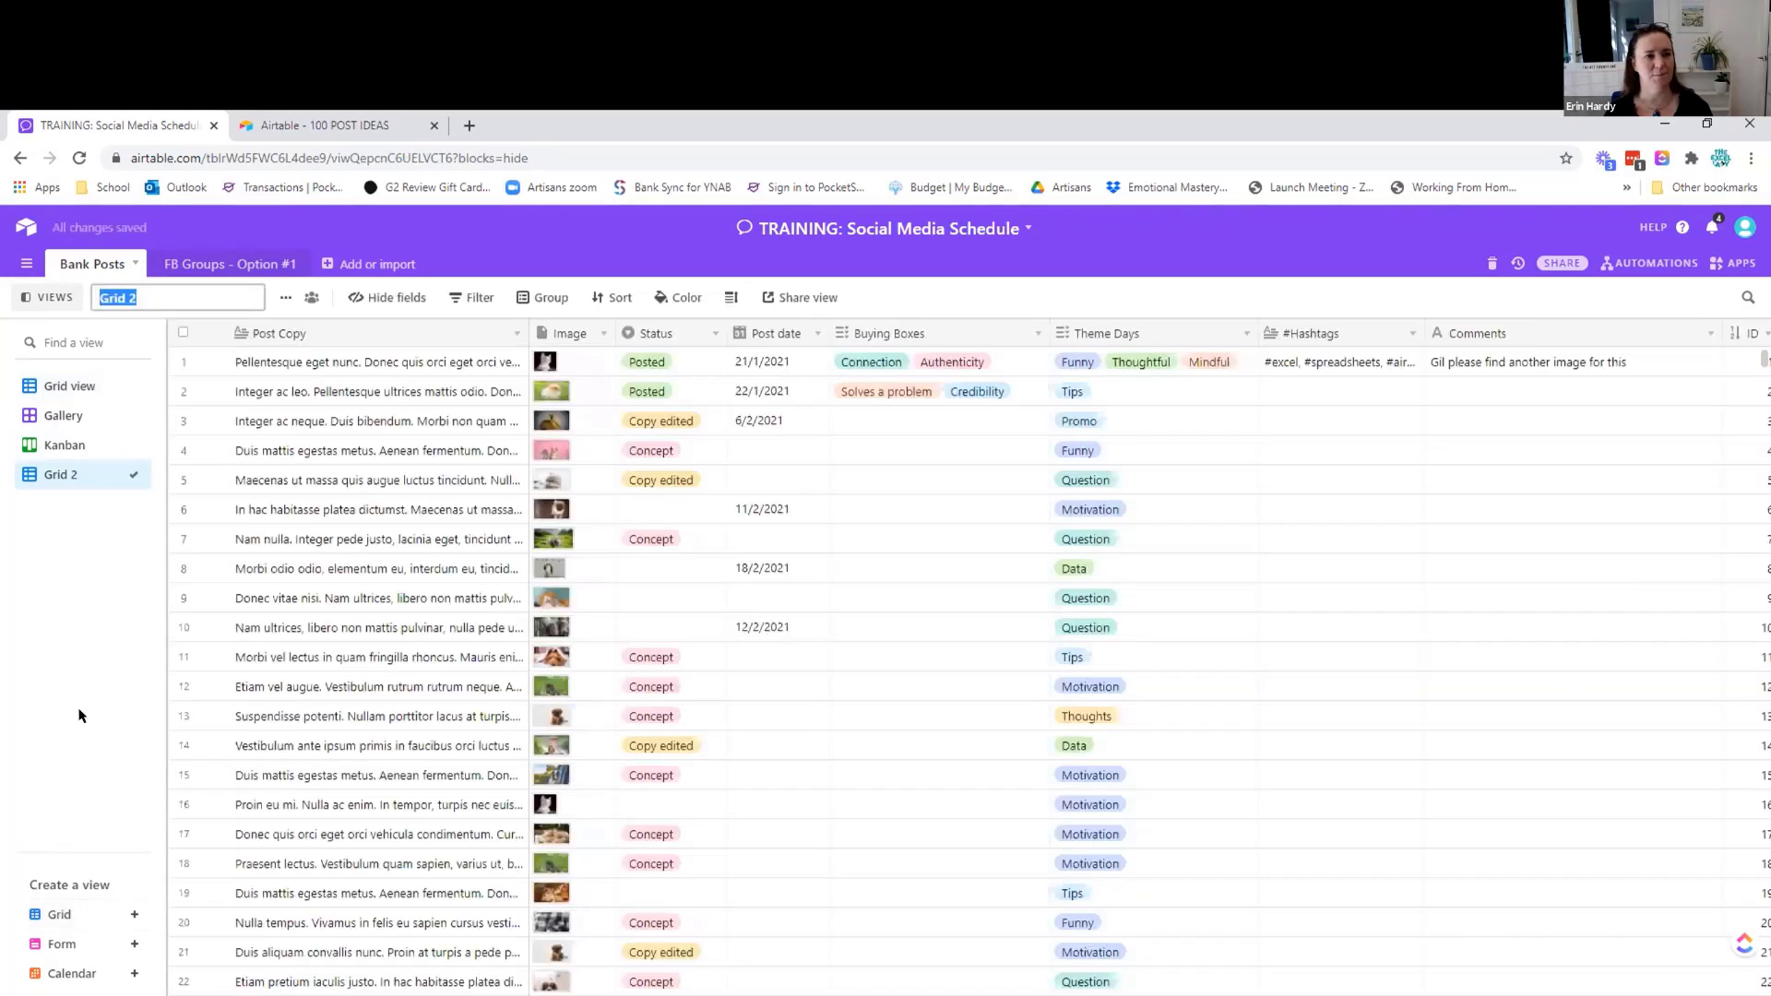
text(Gil)
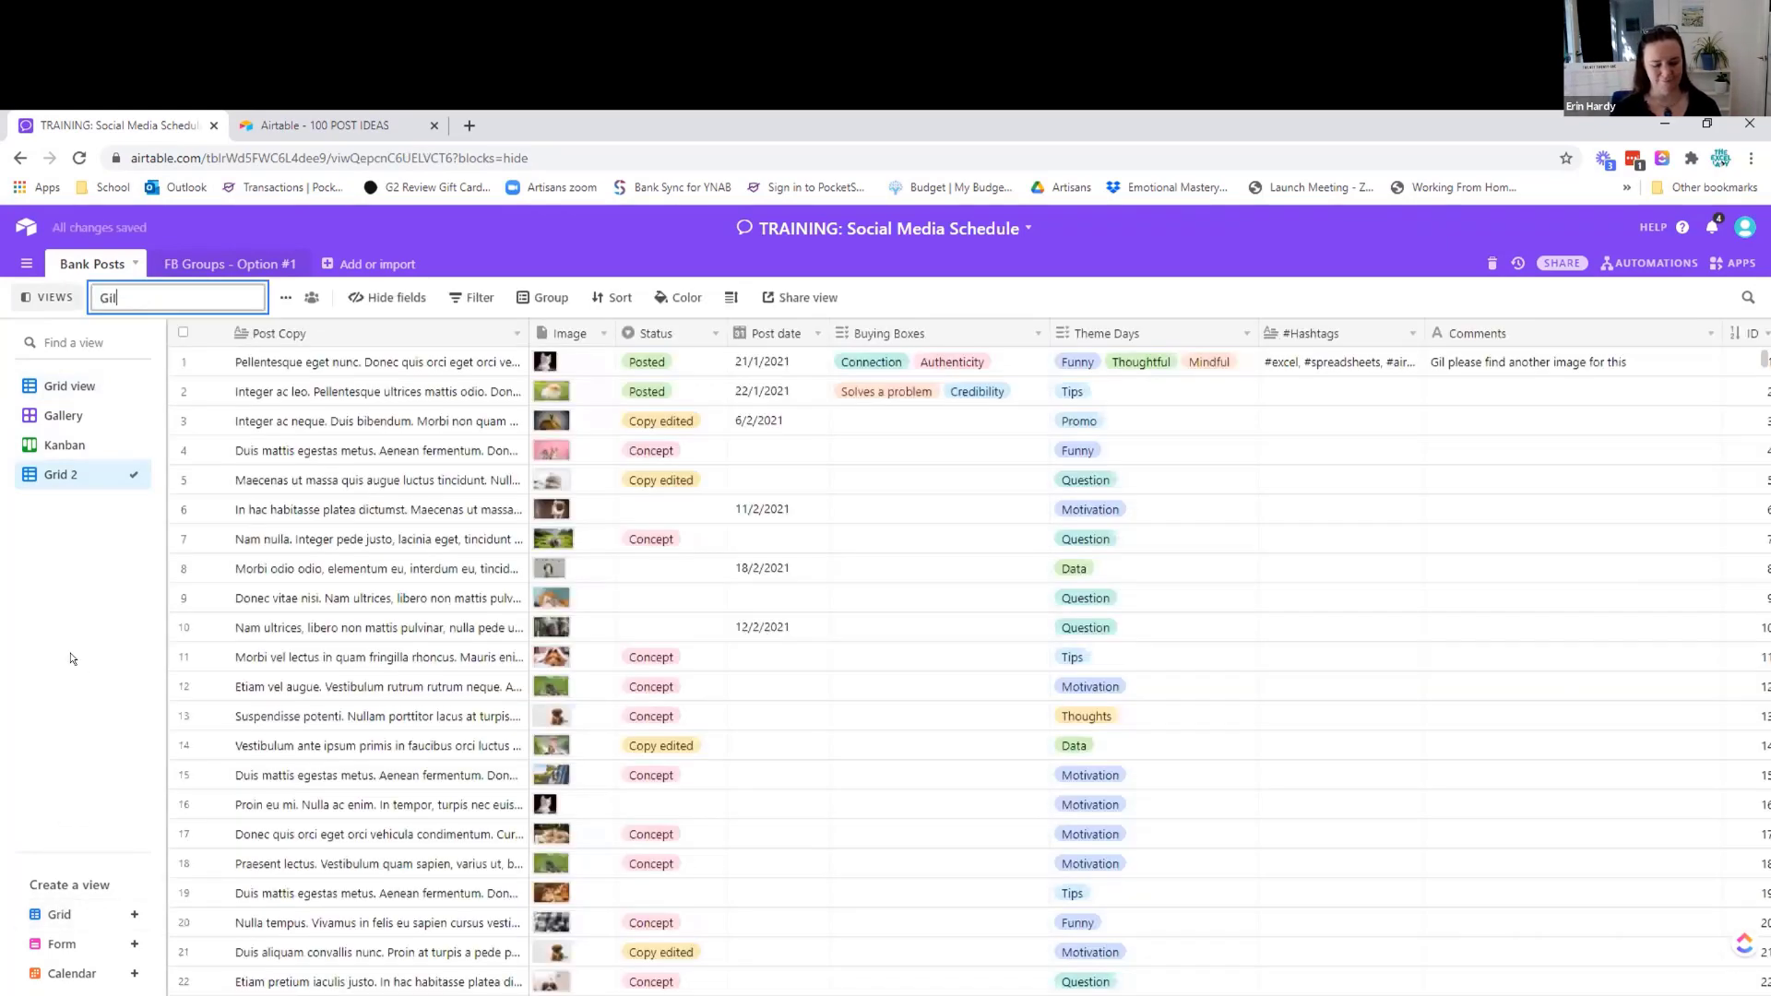
text(s View)
key(Return)
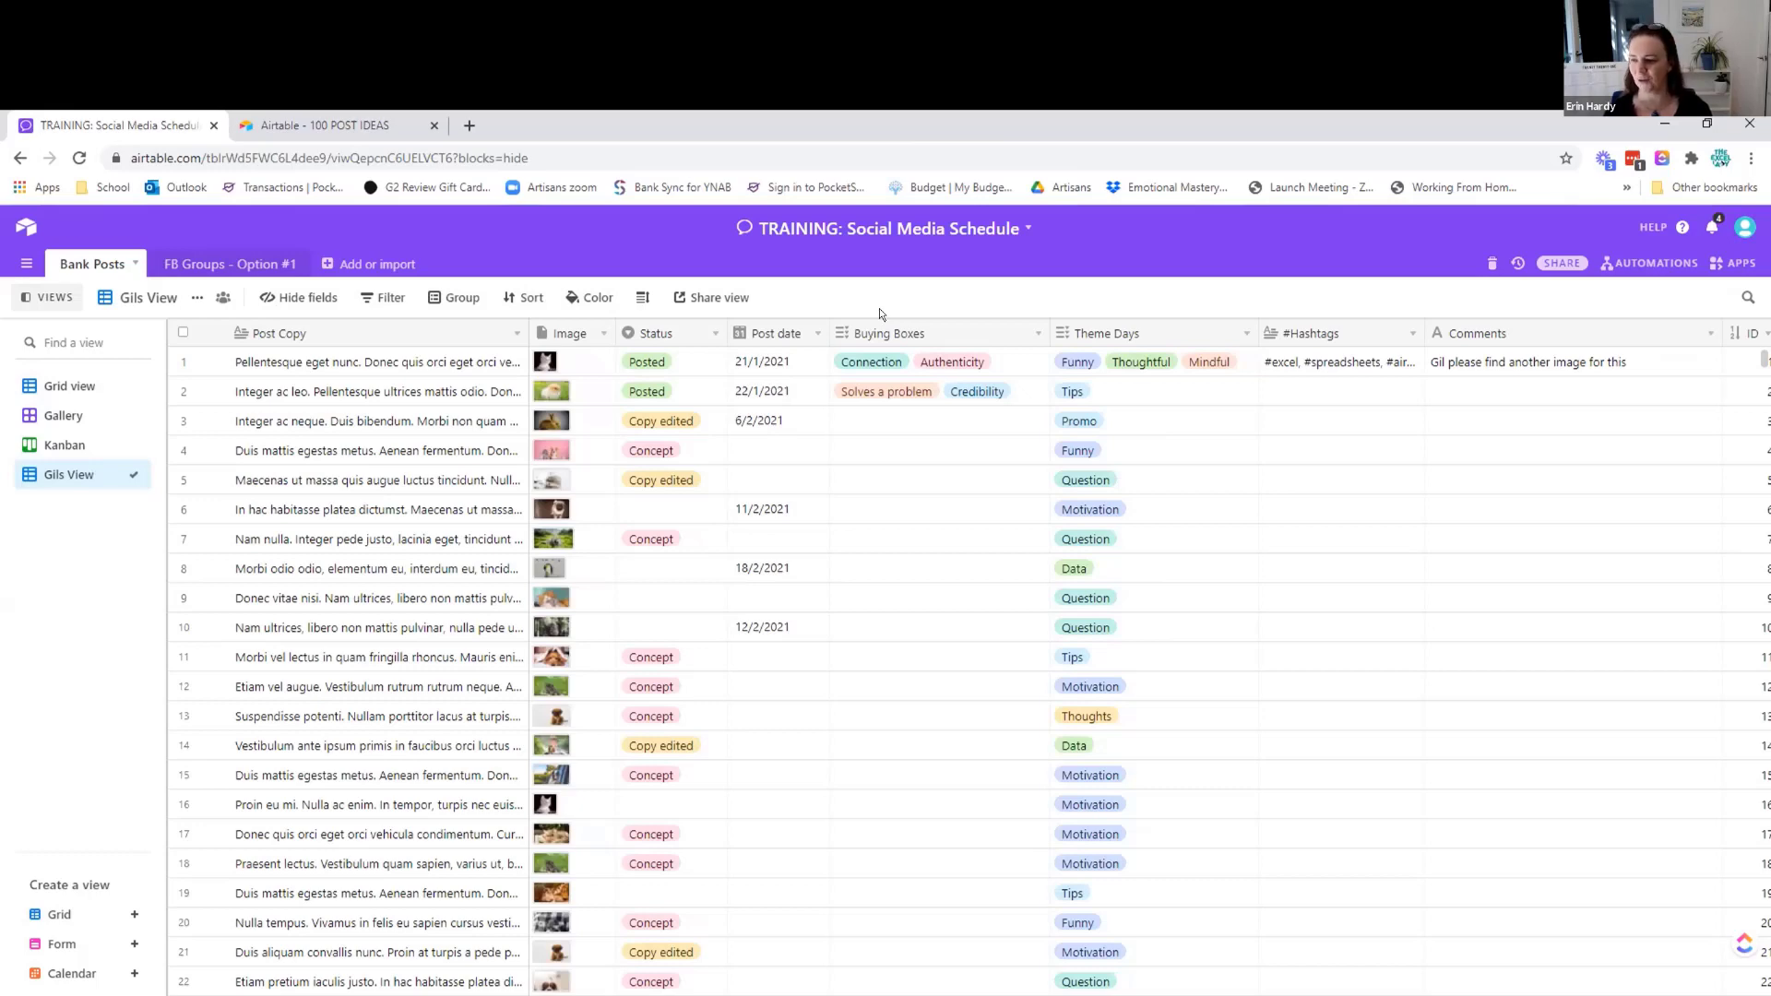
Filter the new view to records where #Hashtags contains #excel
click(379, 299)
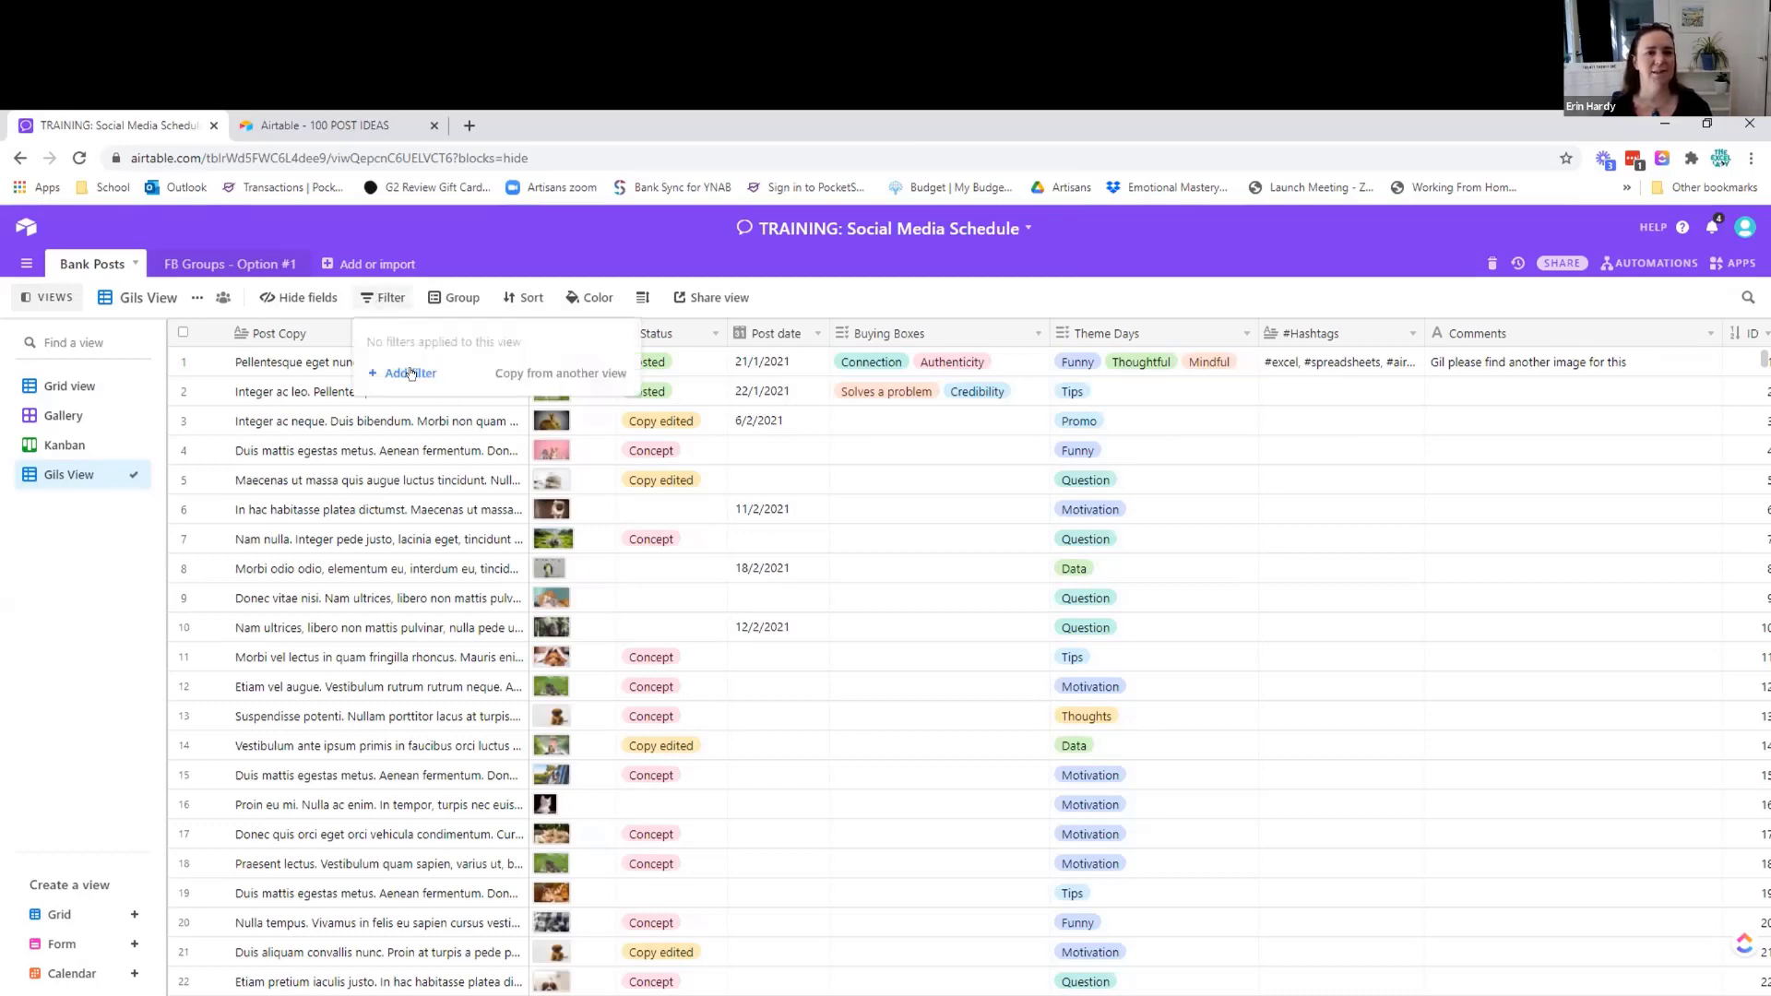
click(410, 373)
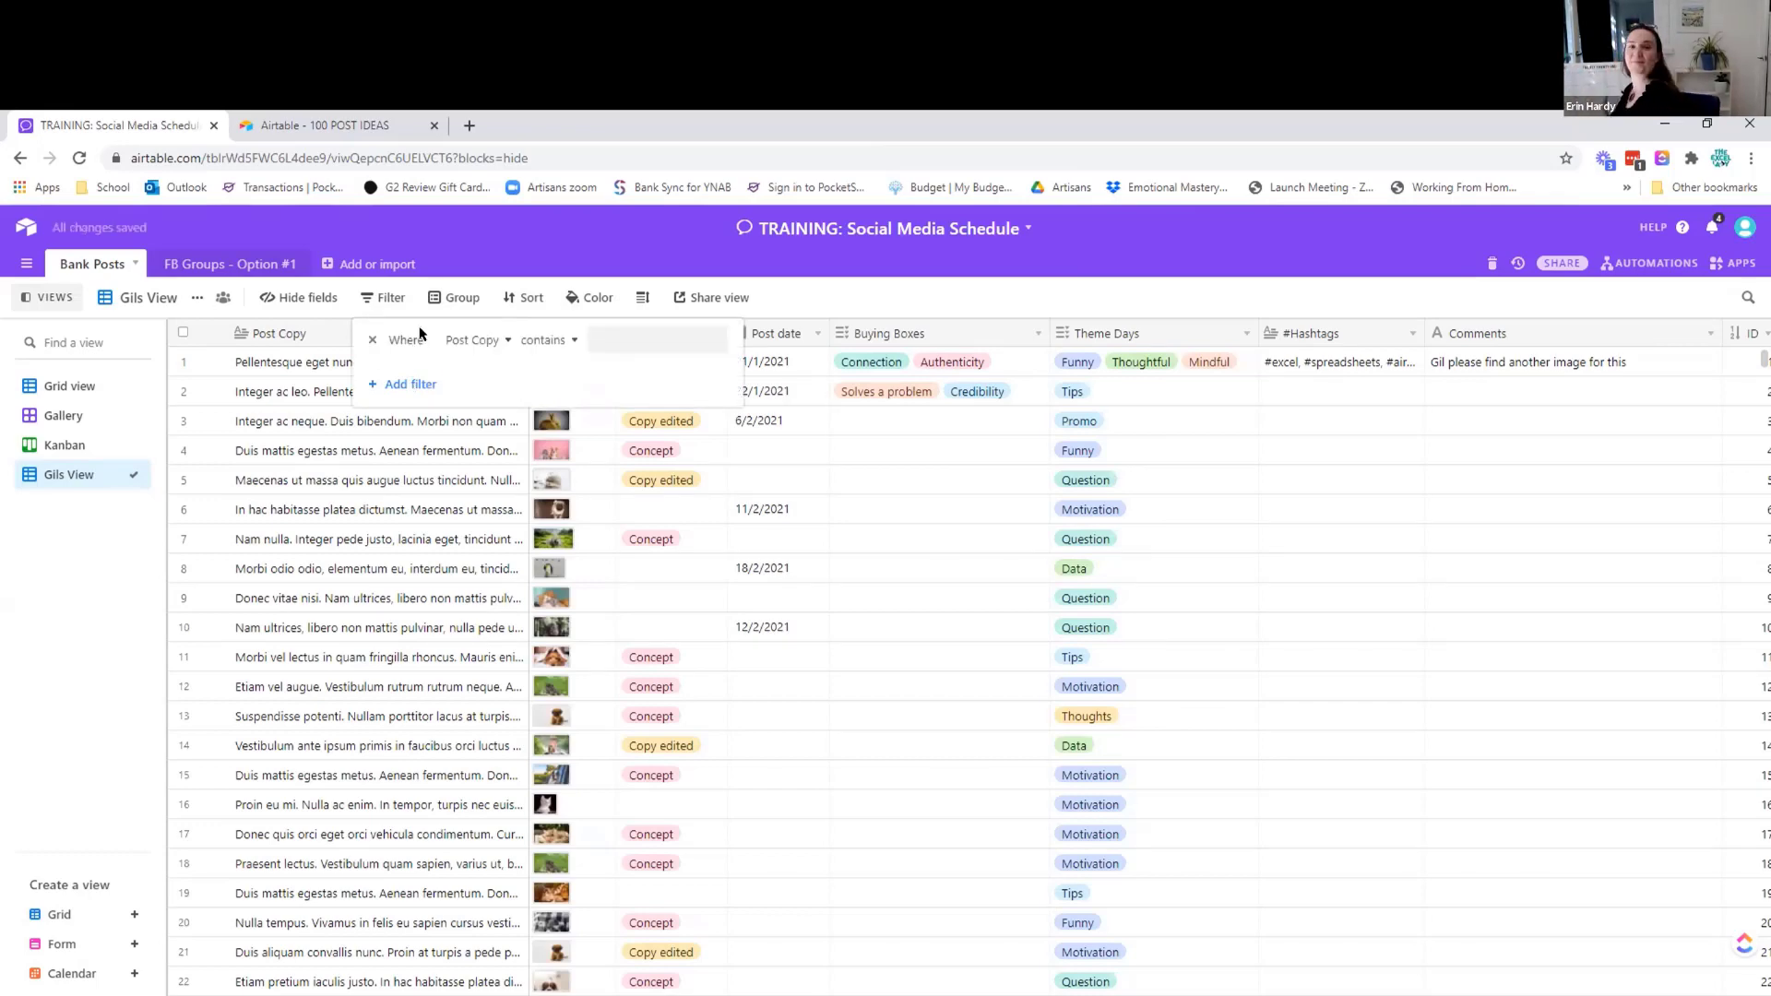
click(480, 339)
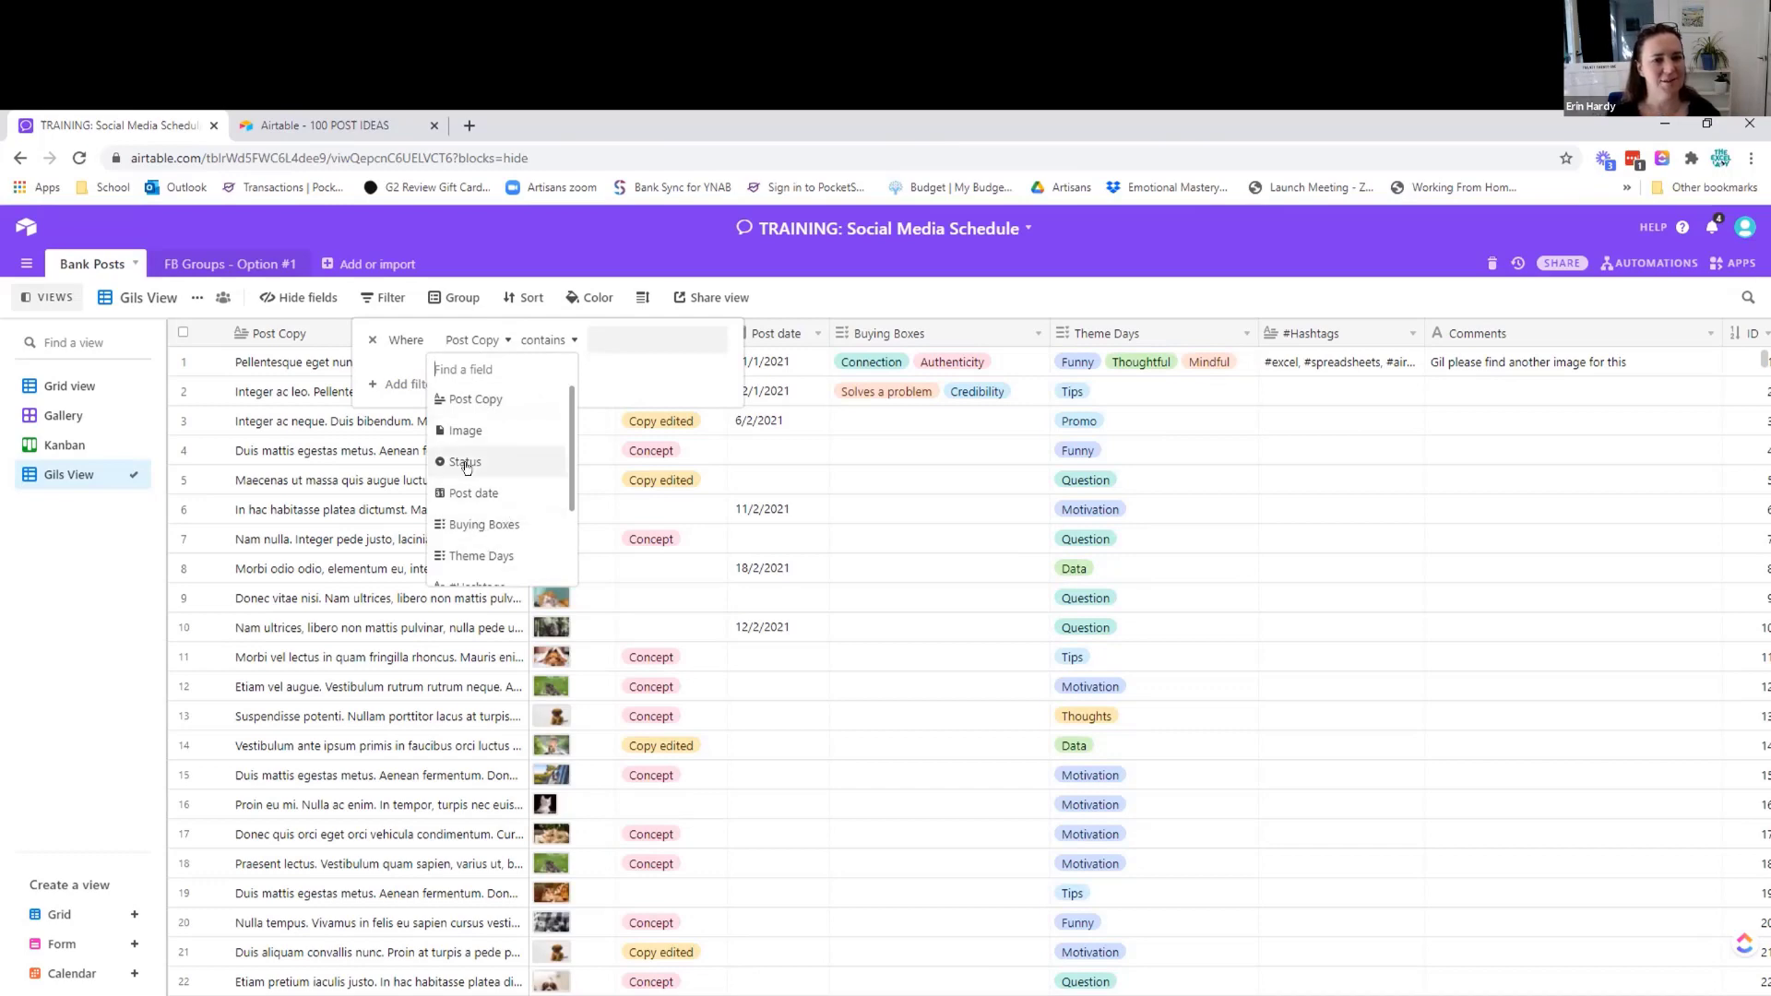
scroll(471, 434, down, 2)
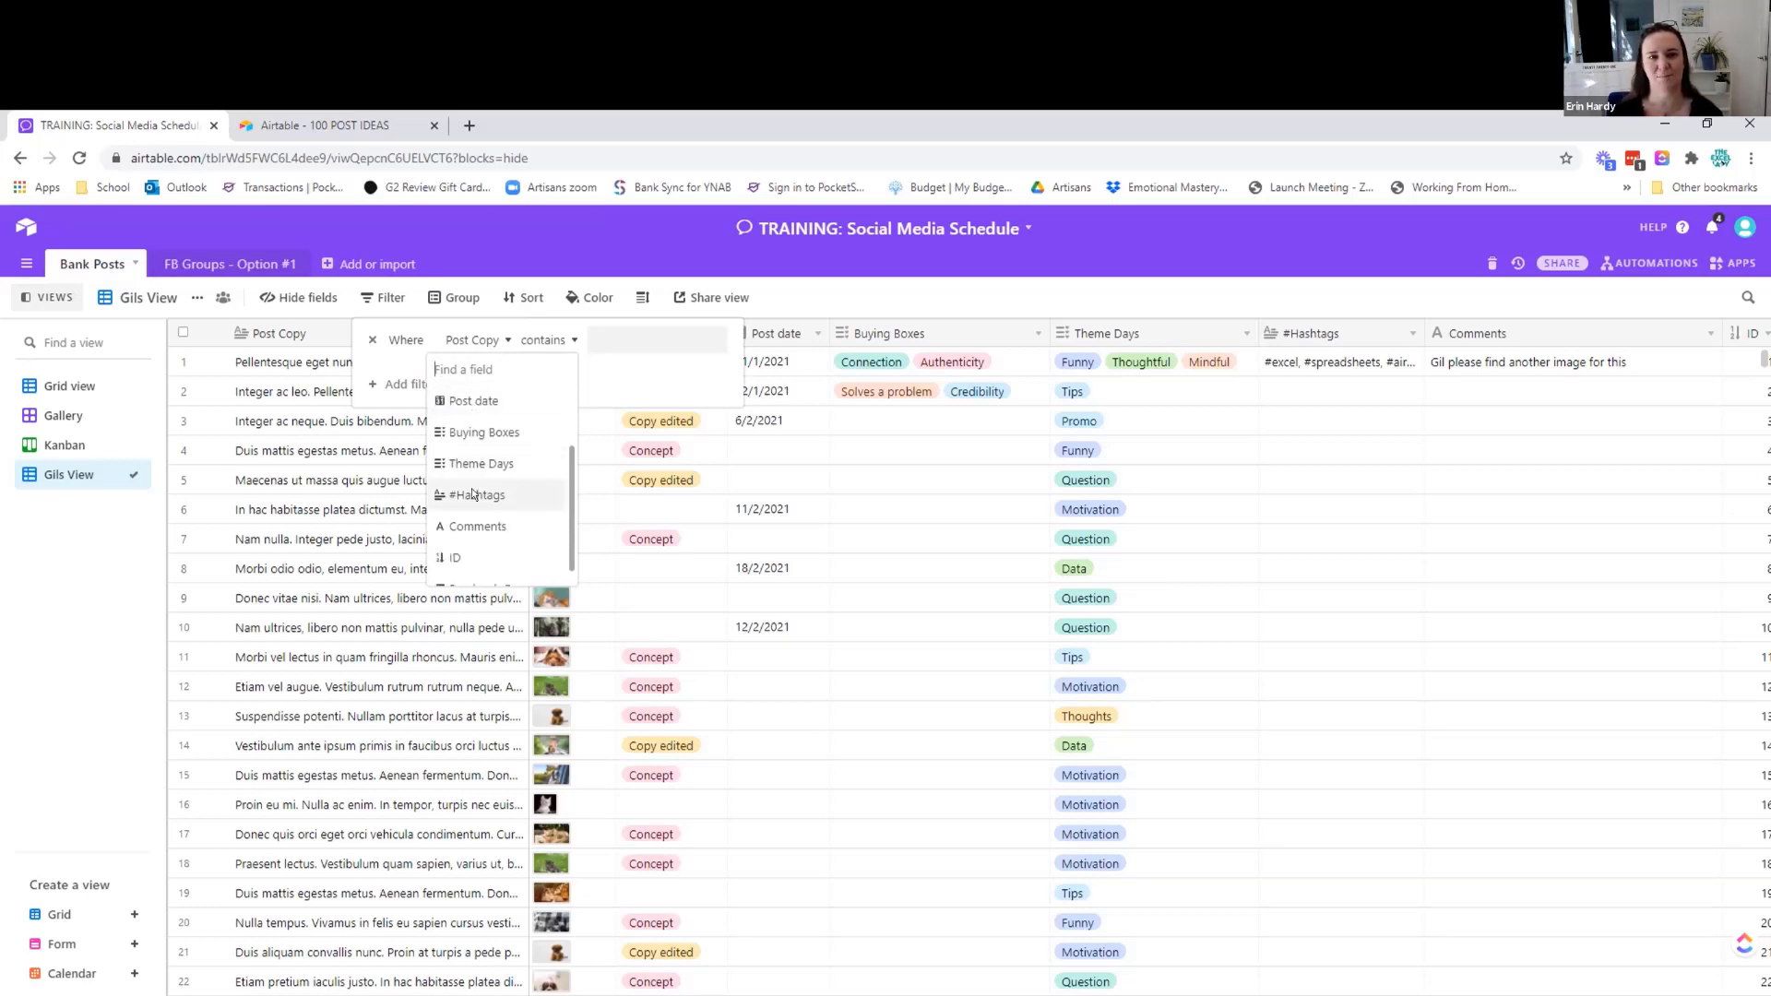
click(473, 494)
click(562, 341)
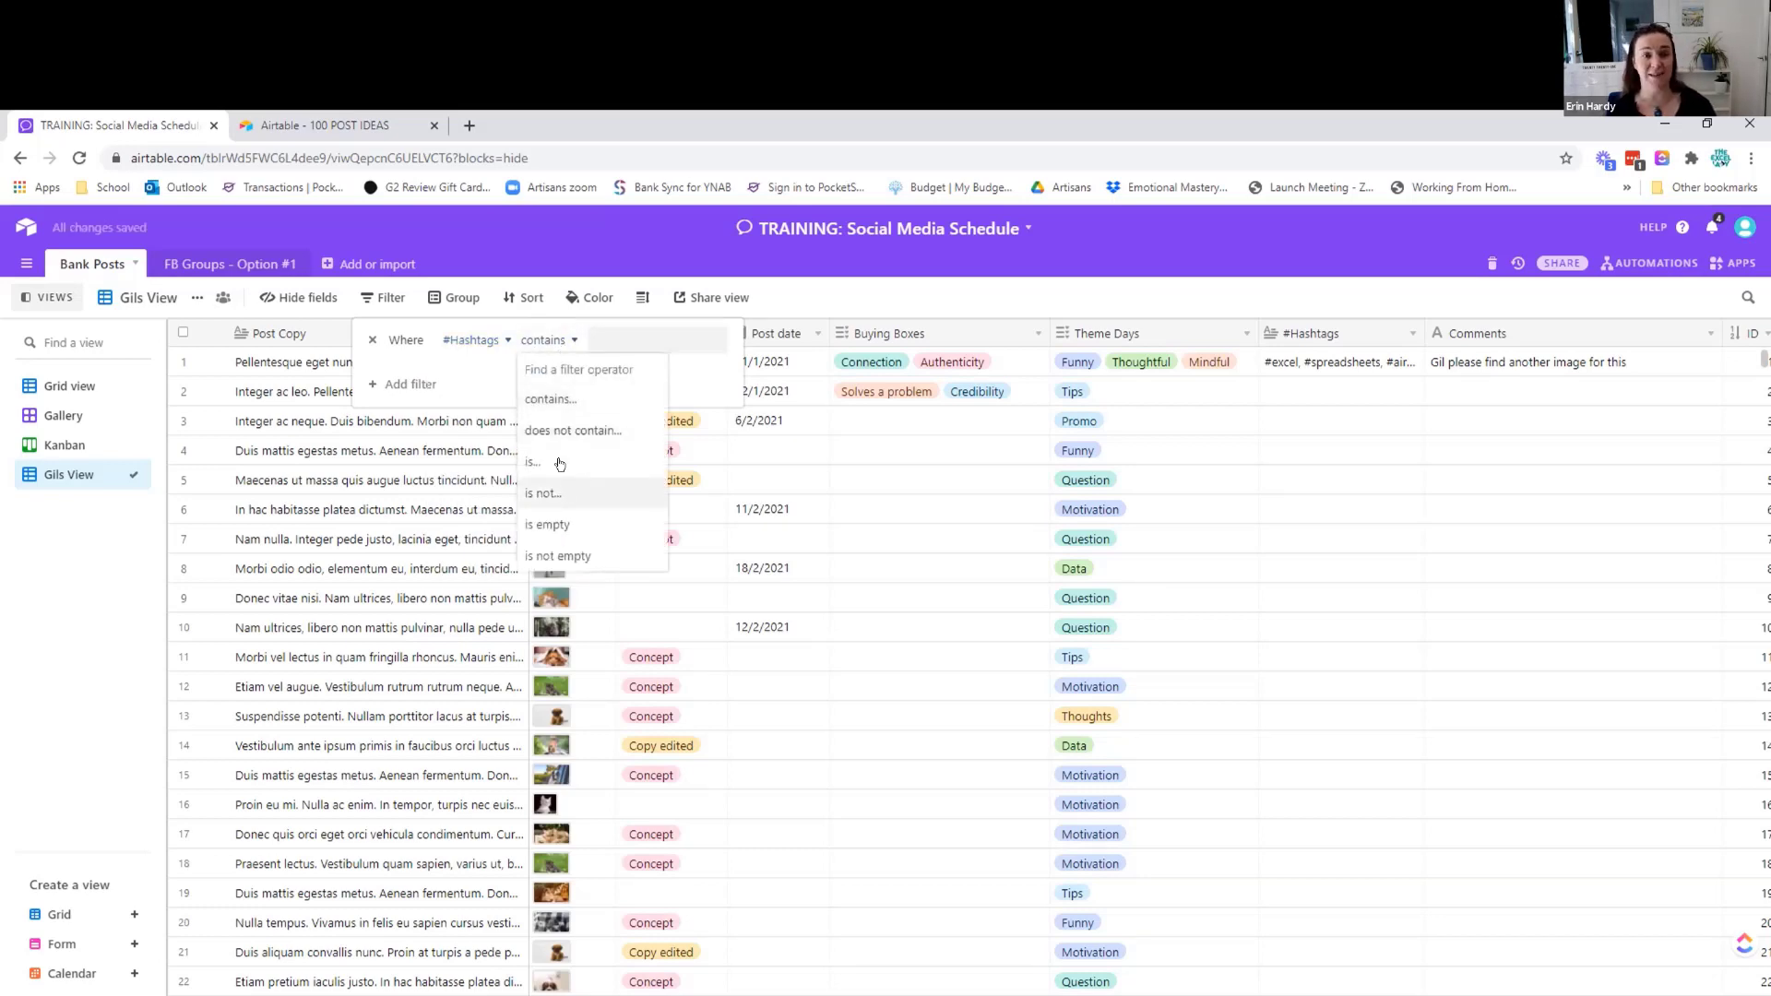
click(684, 339)
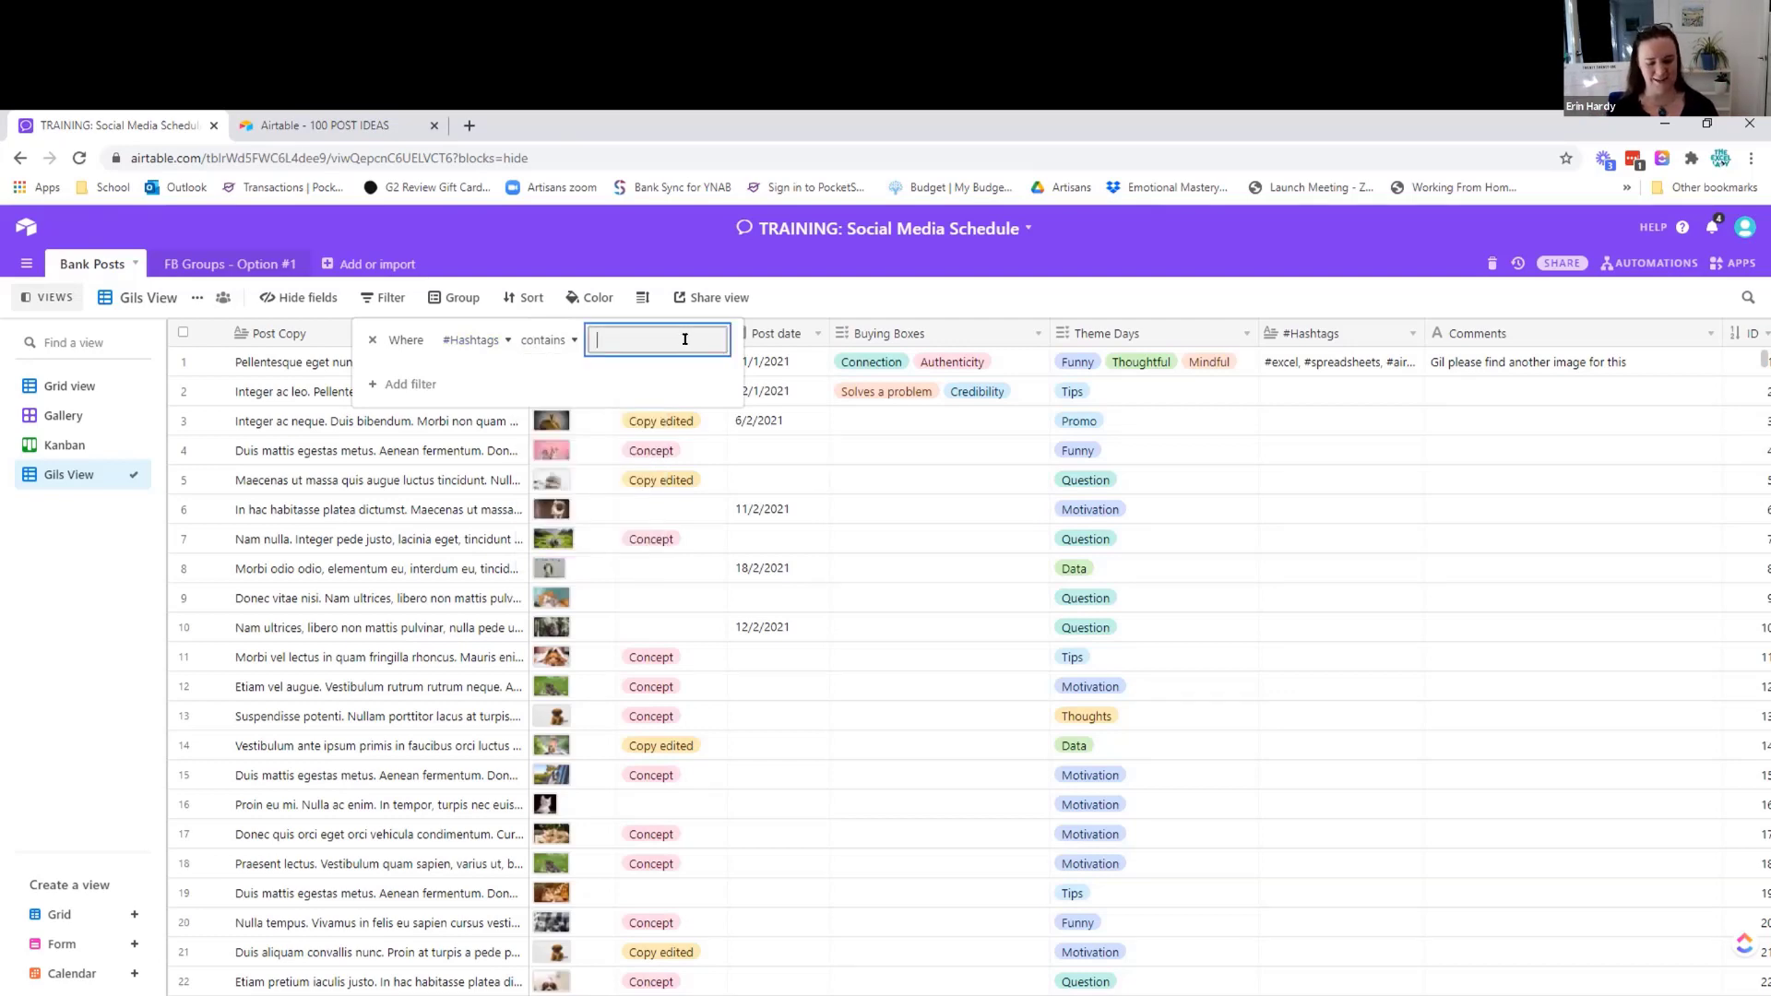
text(#excel)
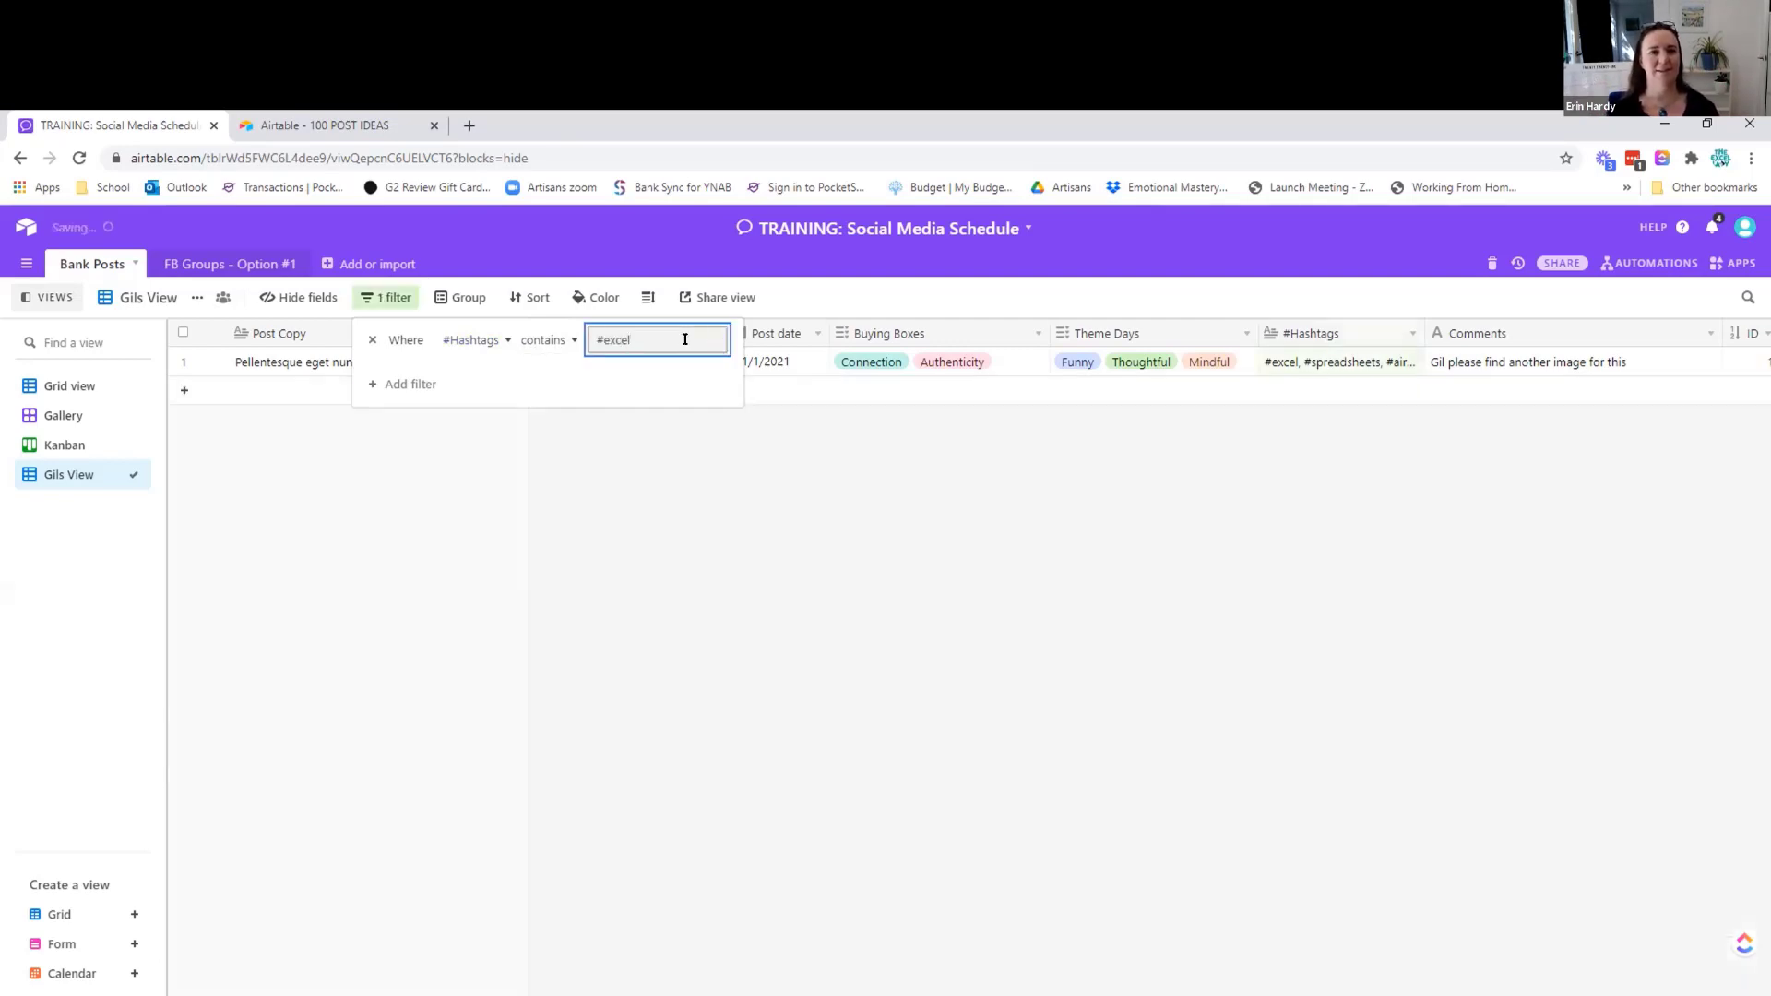
click(316, 641)
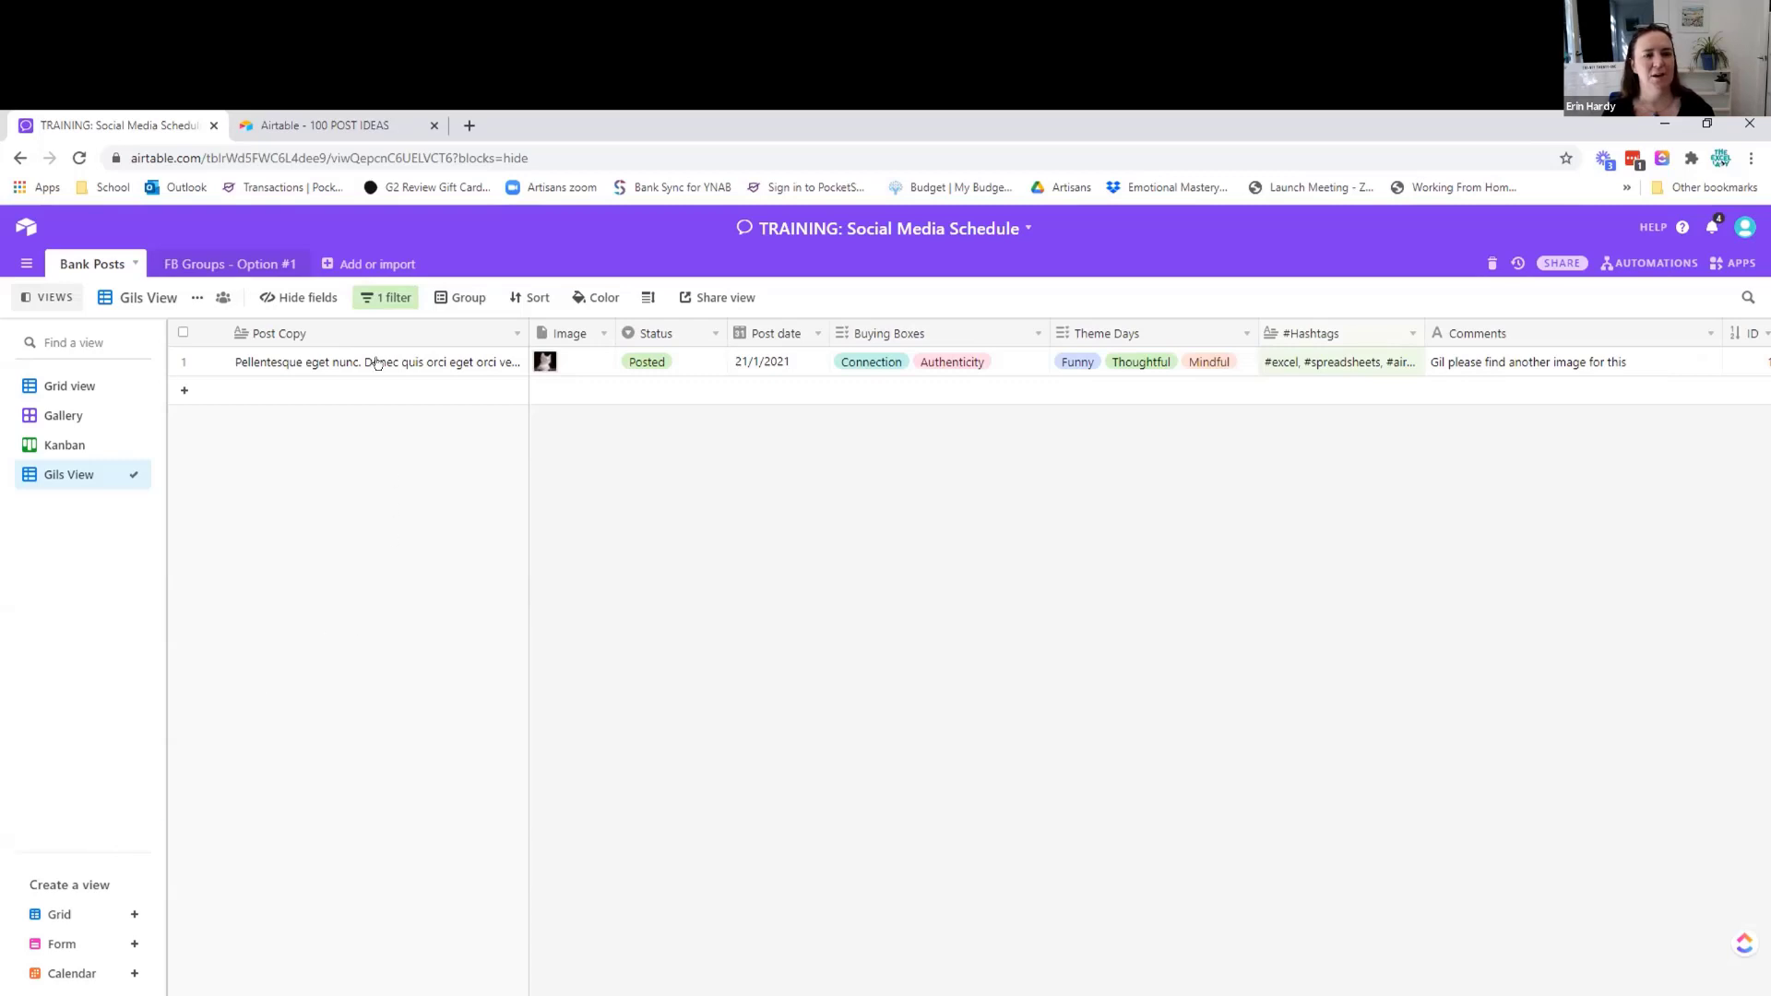
Remove the #Hashtags filter from the new view and sort its records by Post date in ascending order (1 → 9)
click(369, 300)
click(372, 339)
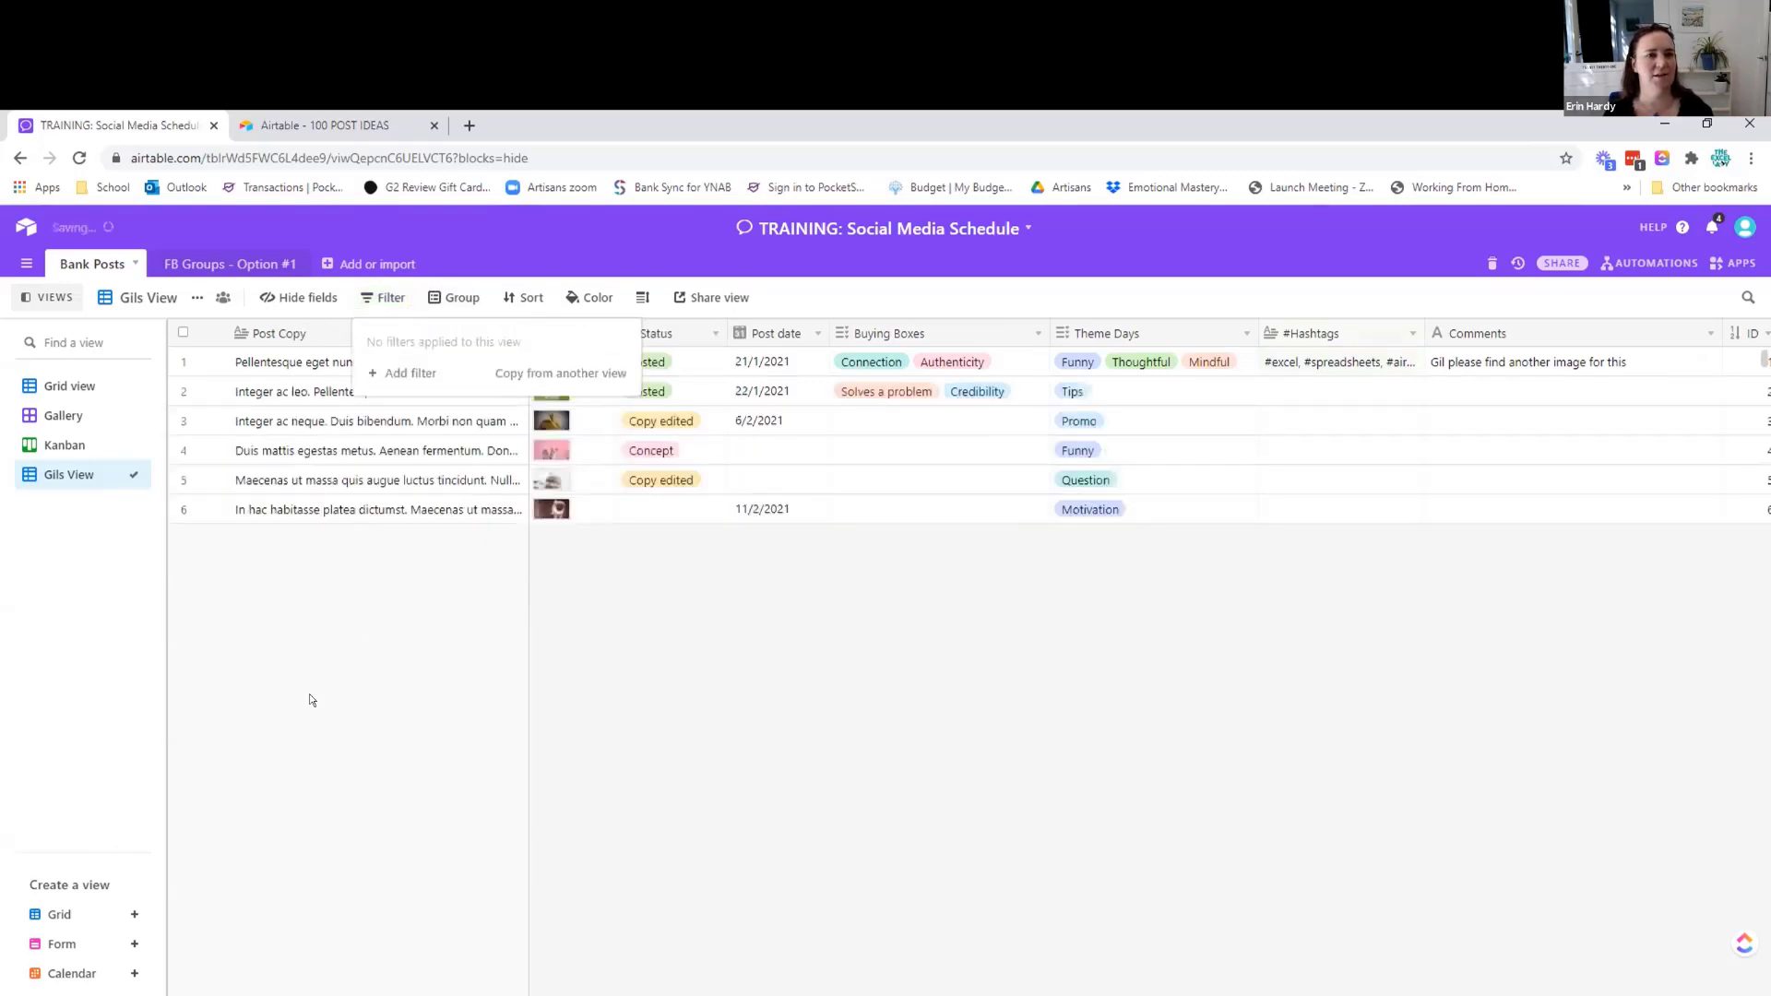
click(100, 617)
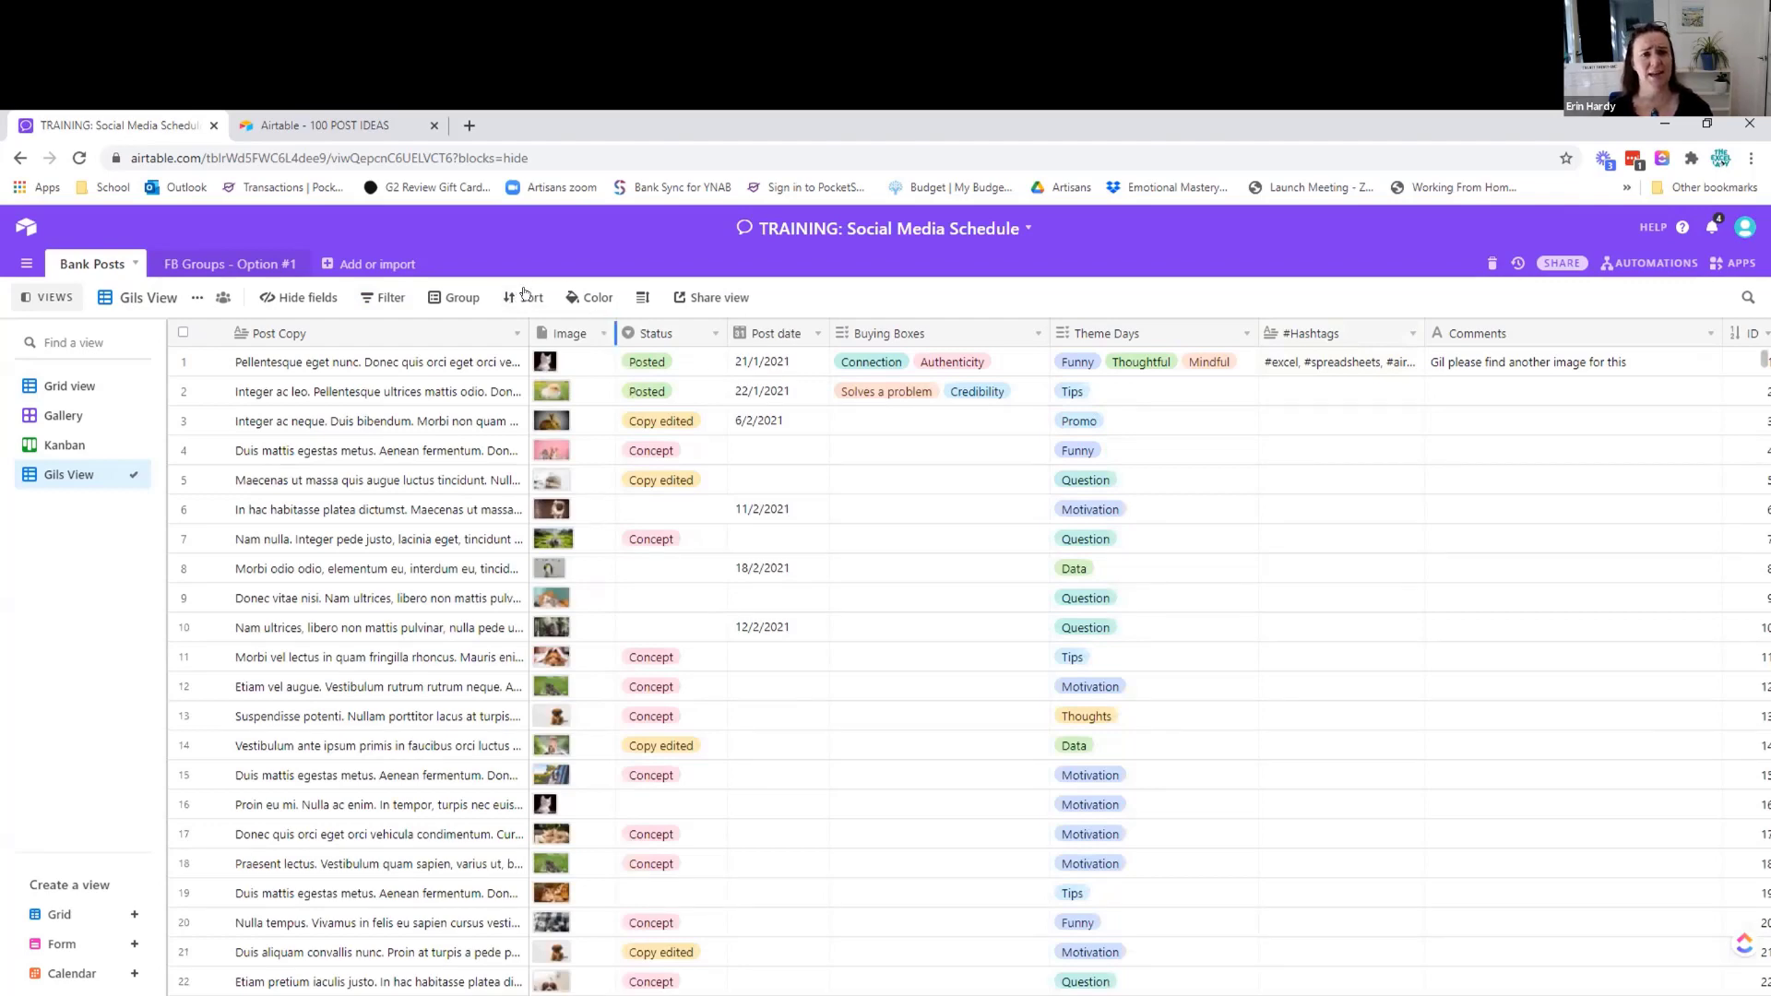
click(813, 333)
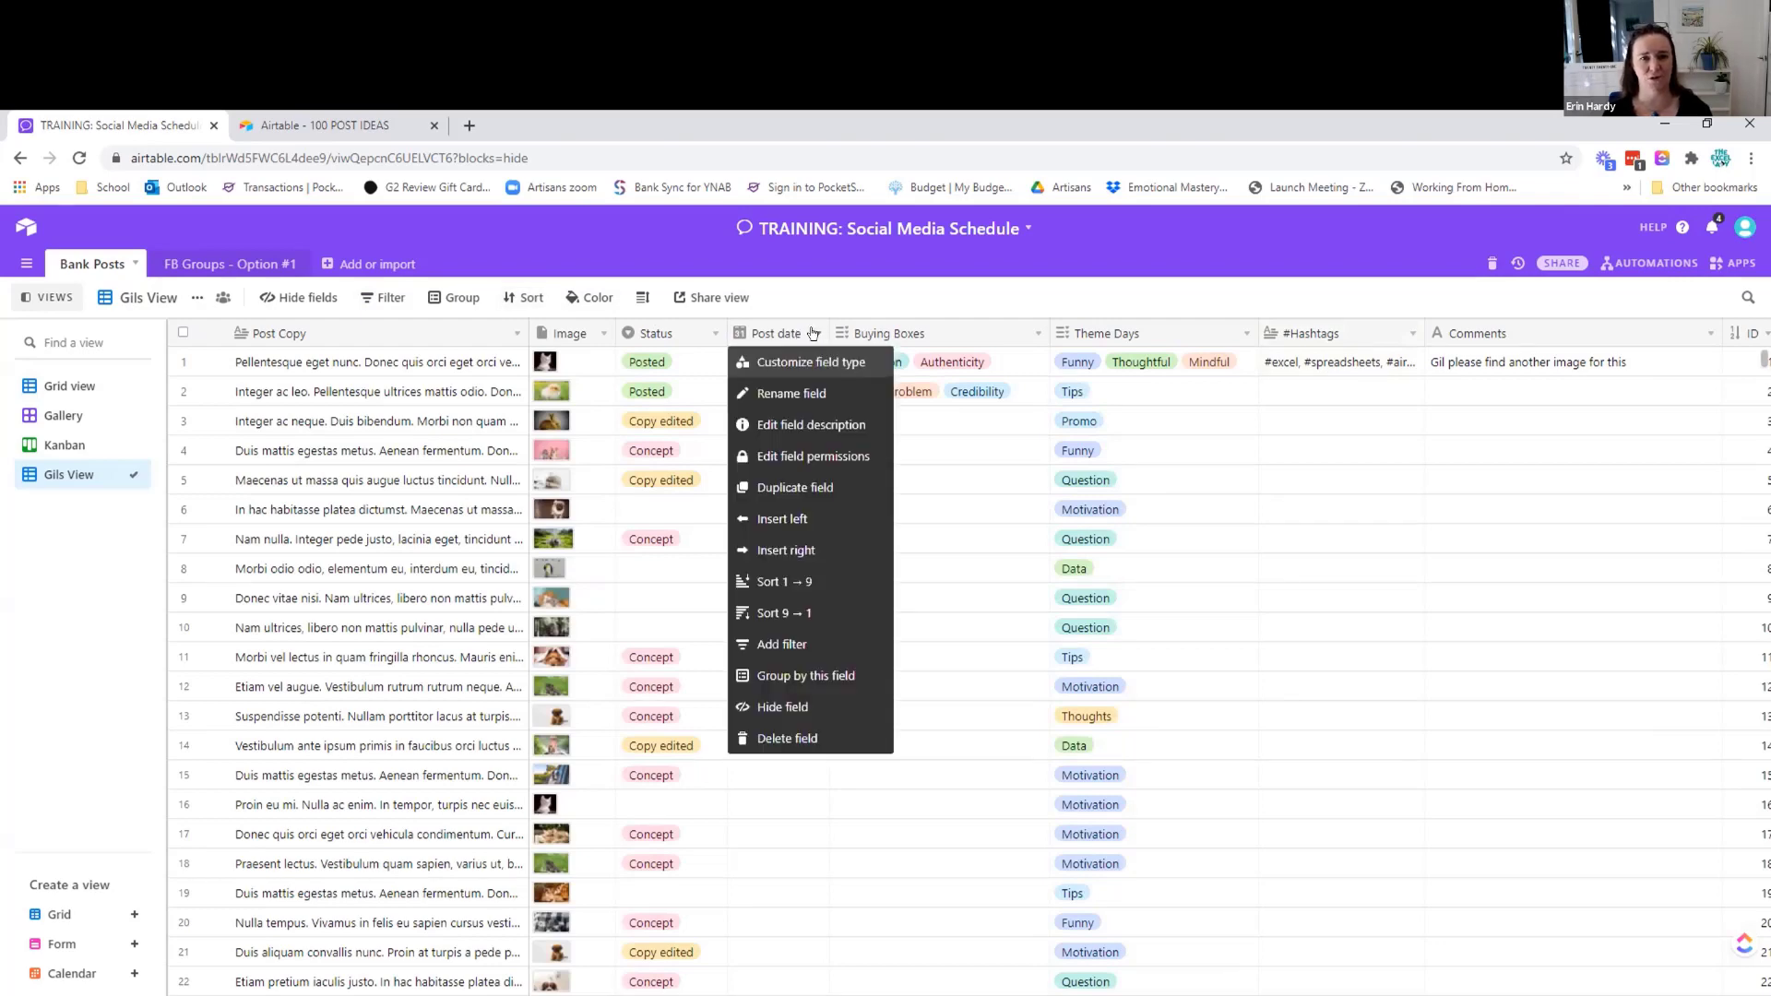
click(781, 582)
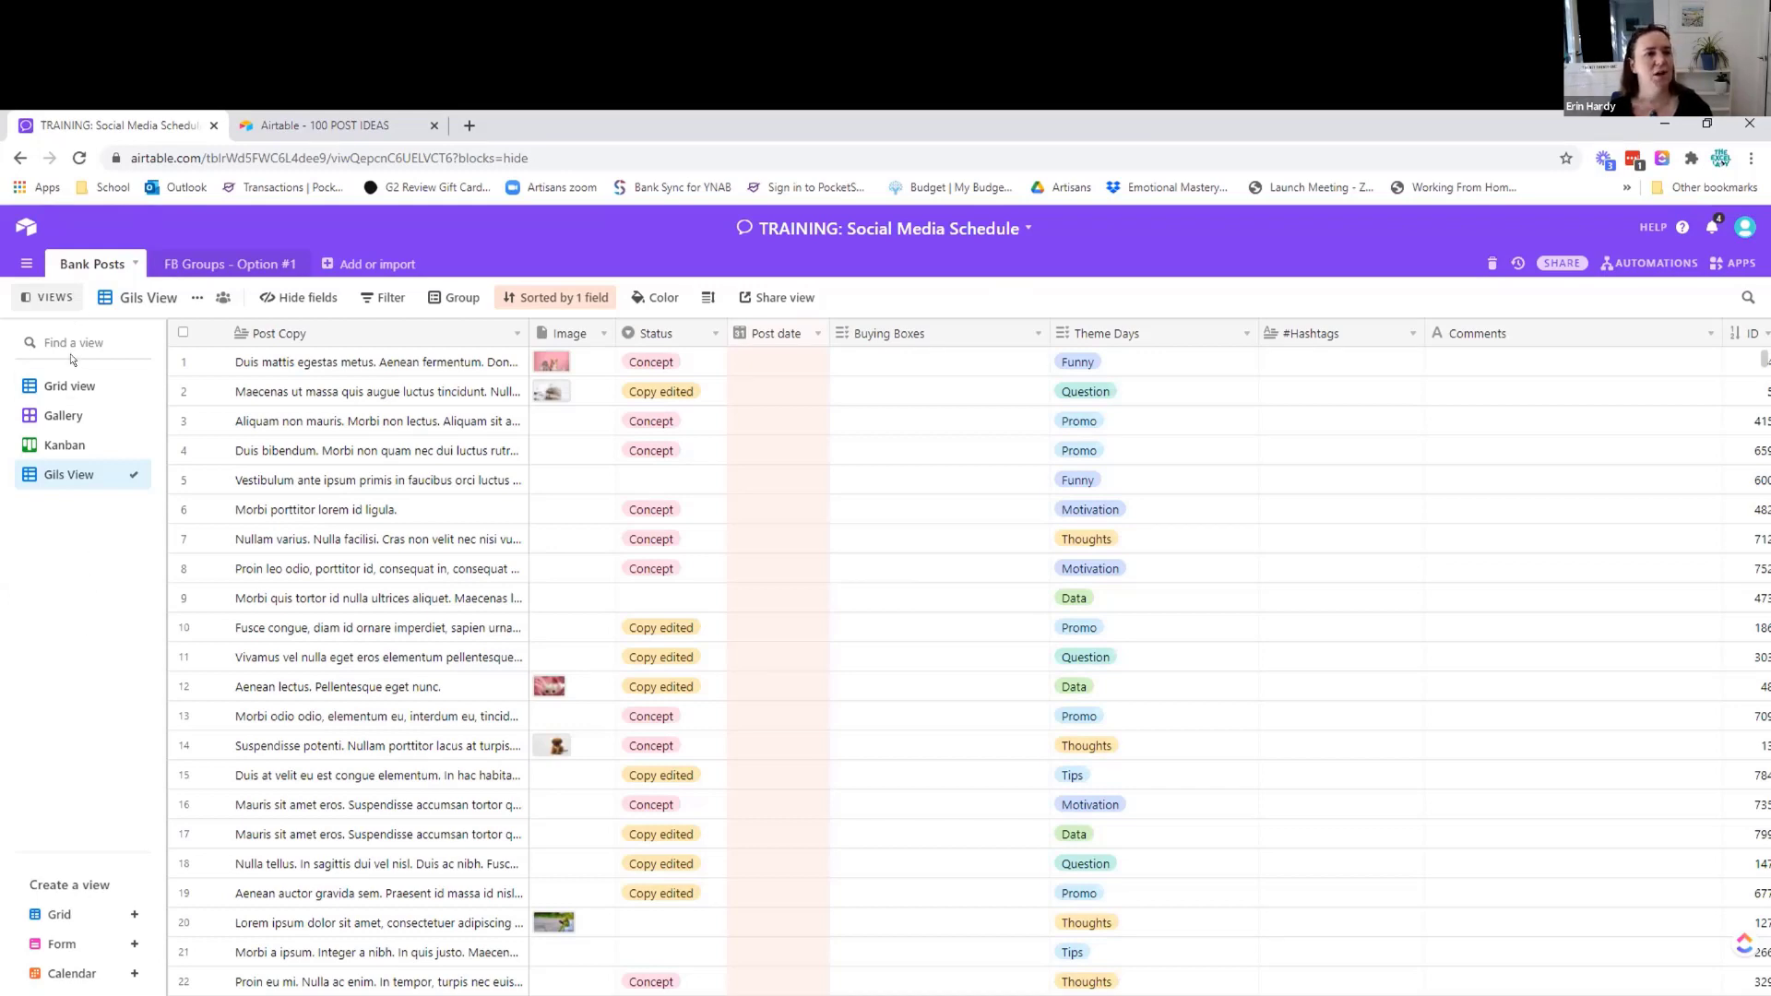
Return to the main grid view and look through the long list of Bank Posts records
click(67, 385)
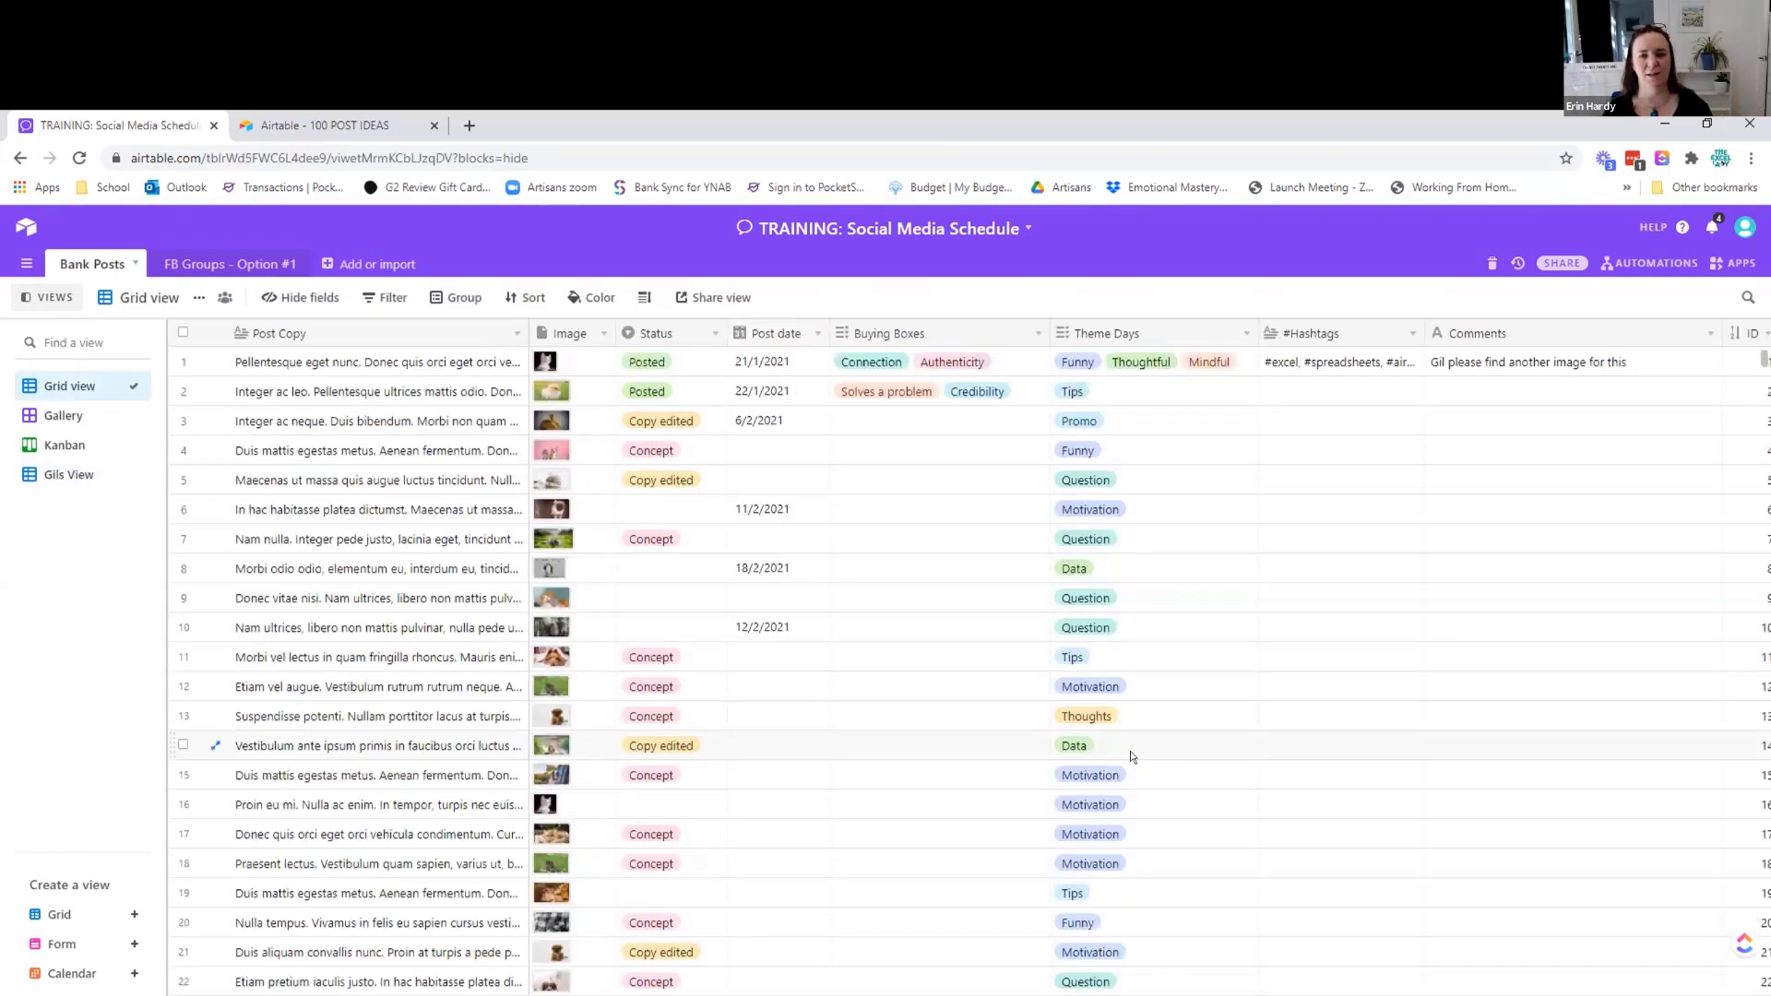
scroll(1132, 756, down, 6)
scroll(894, 734, down, 15)
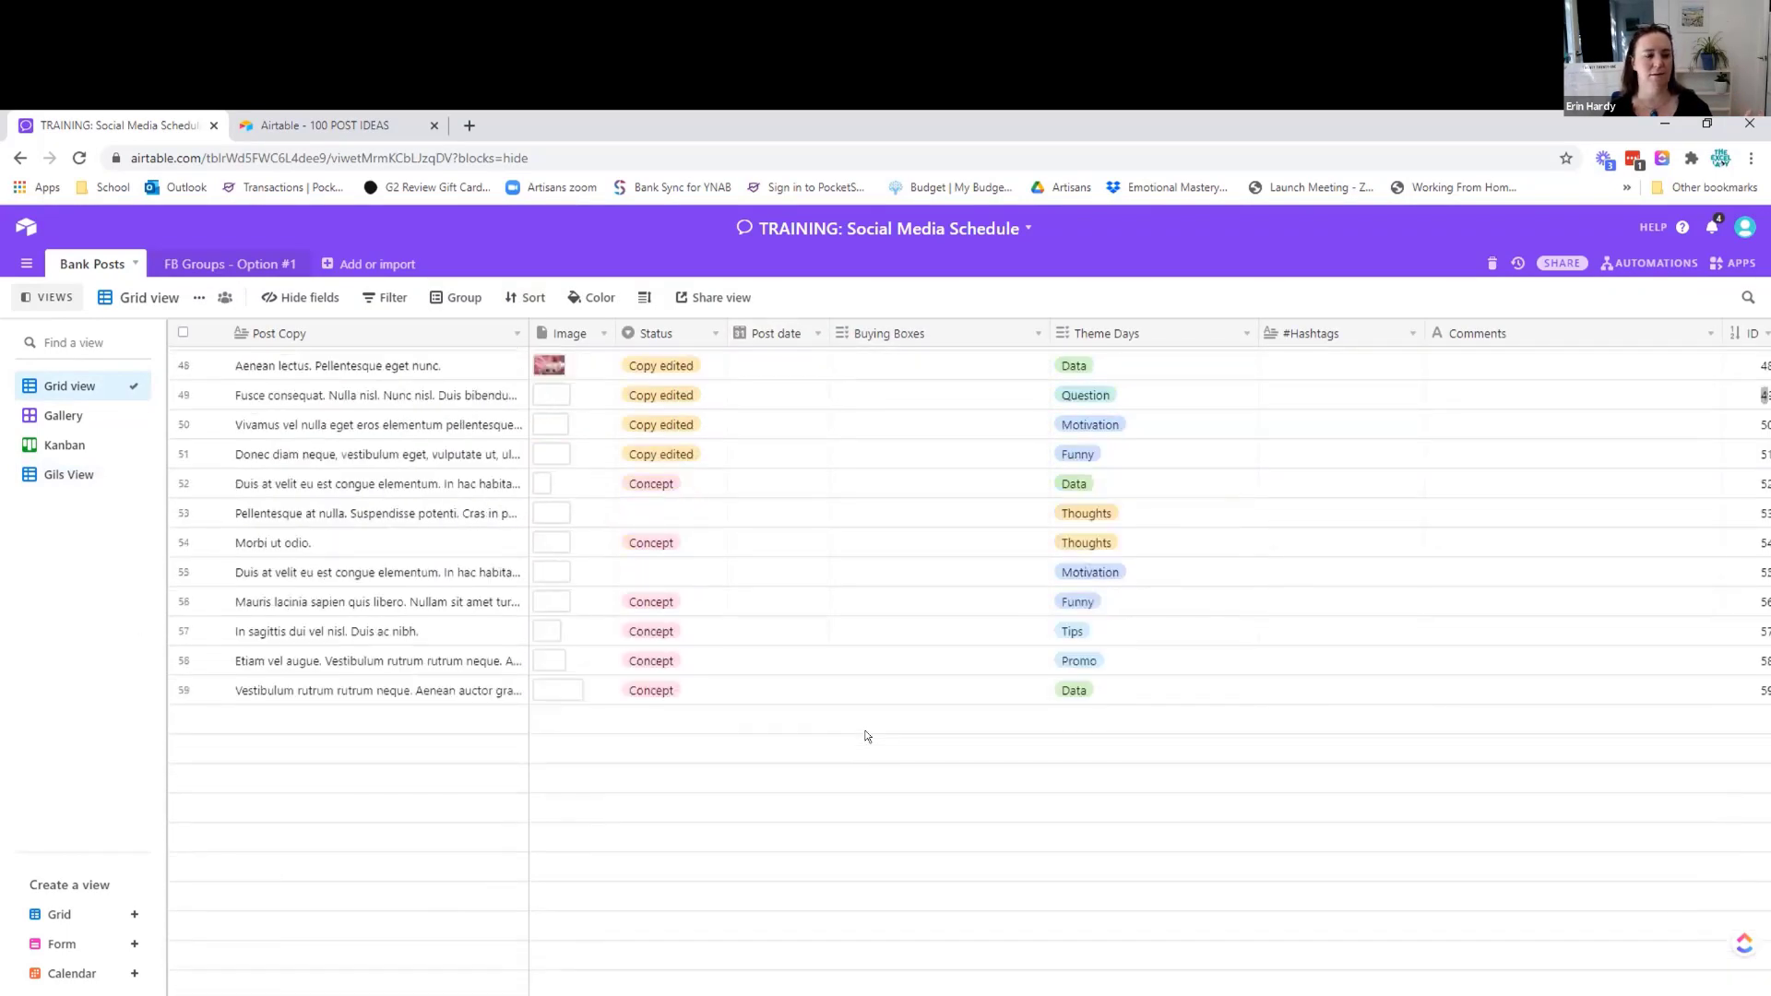
scroll(867, 735, down, 8)
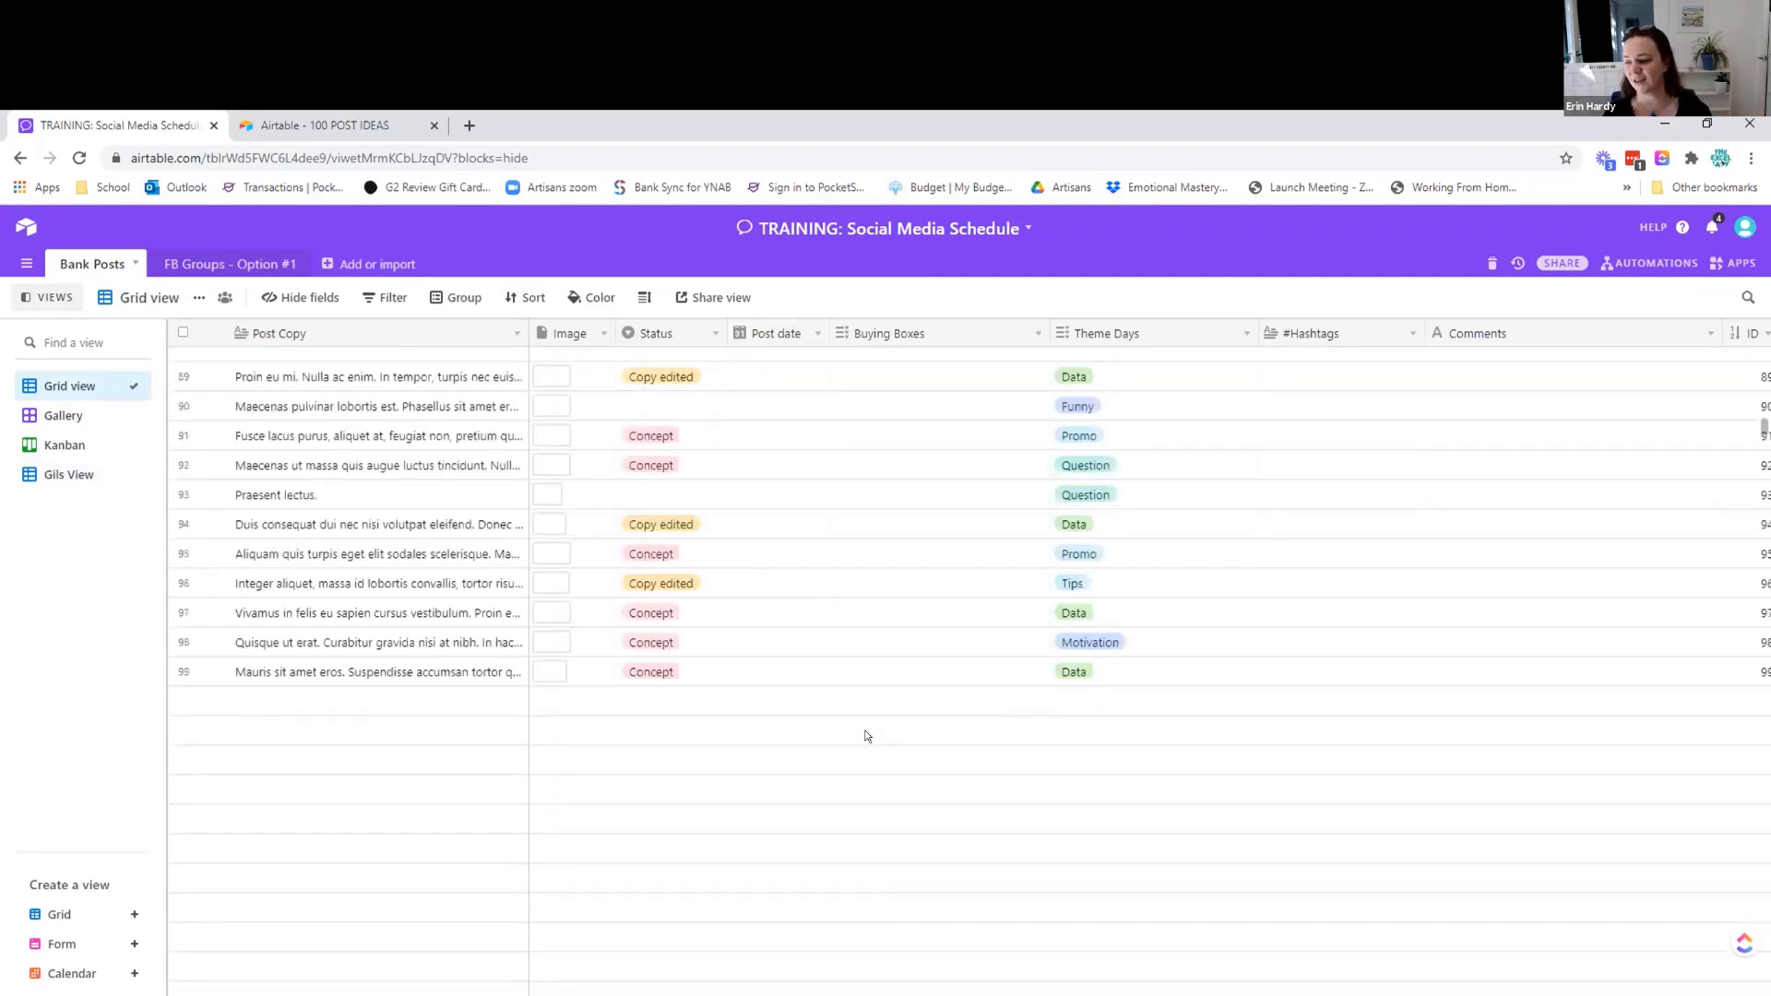
scroll(867, 735, down, 12)
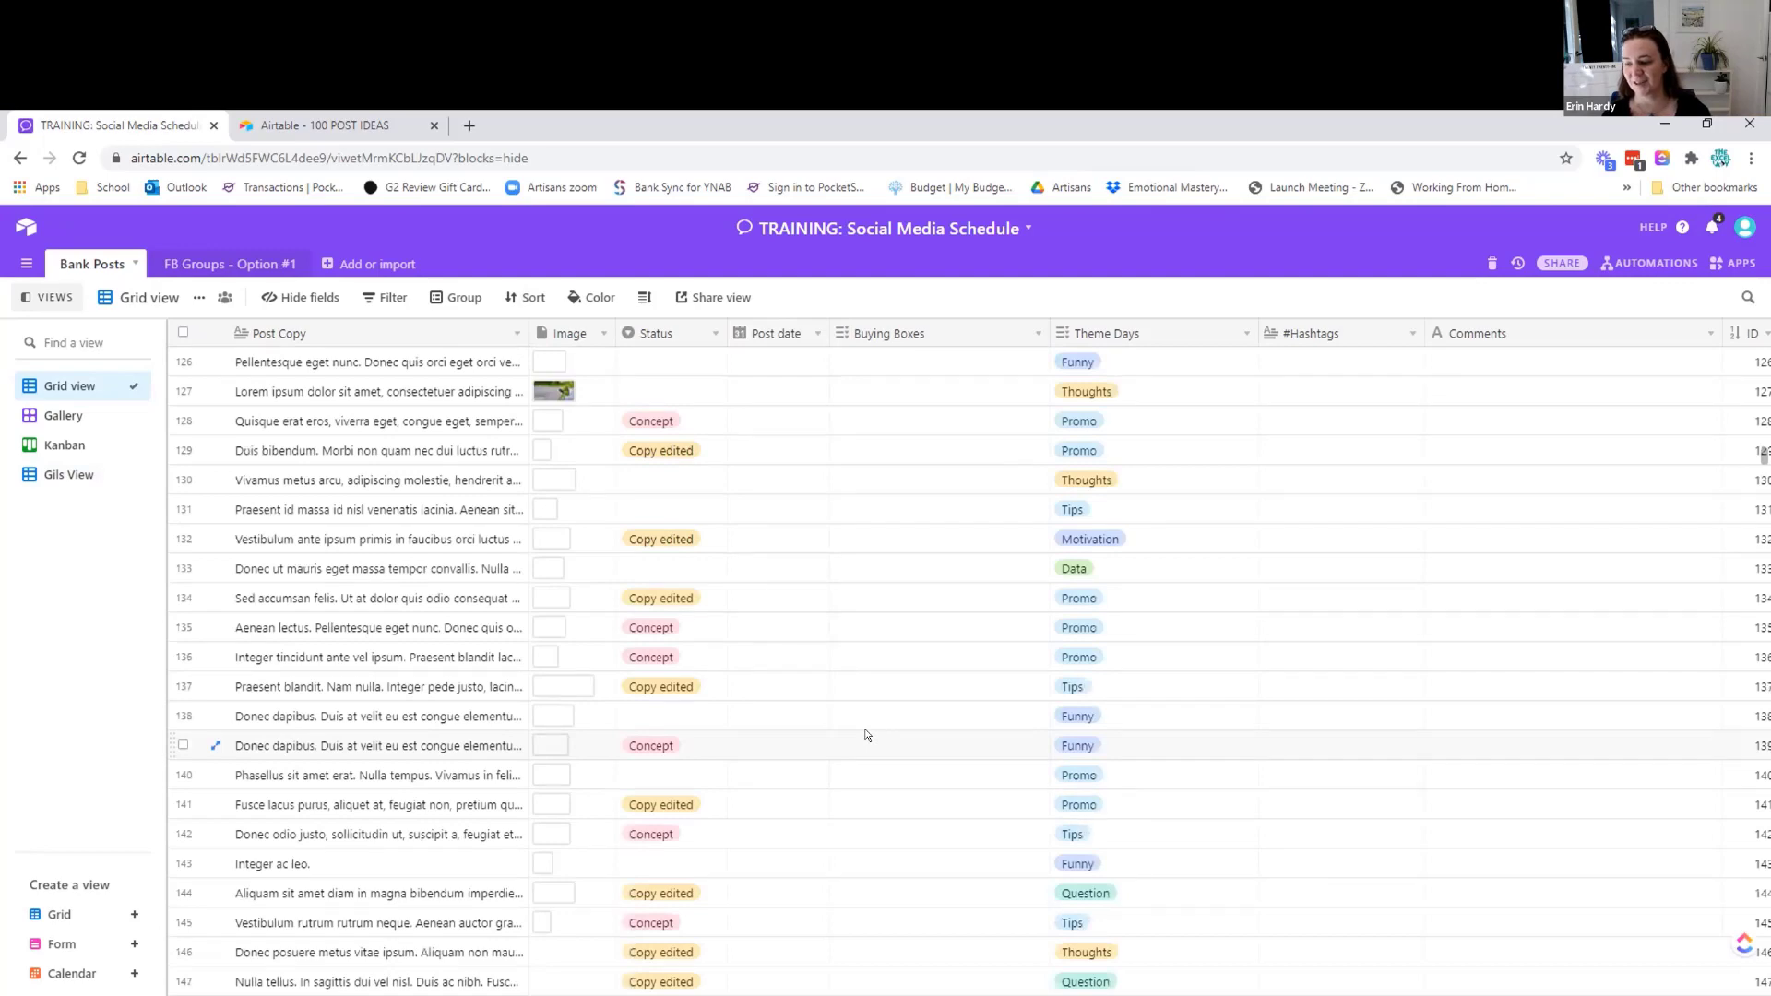
scroll(866, 735, up, 4)
scroll(866, 728, up, 3)
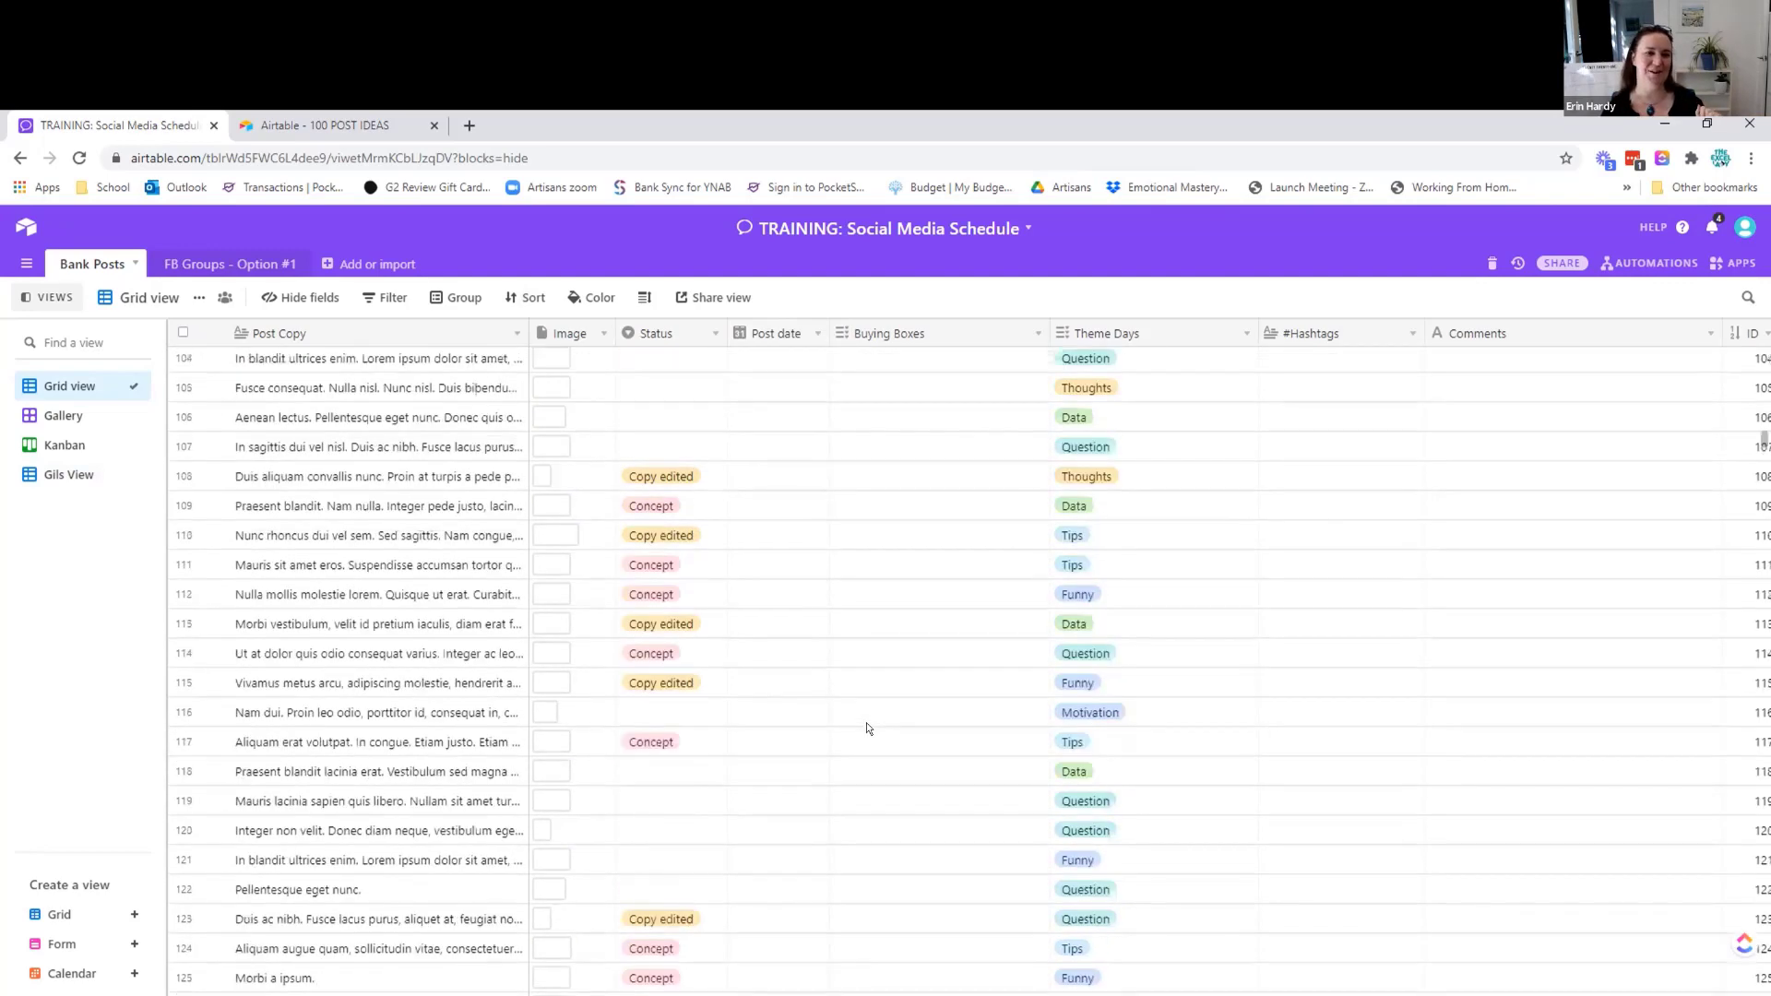
scroll(866, 728, up, 15)
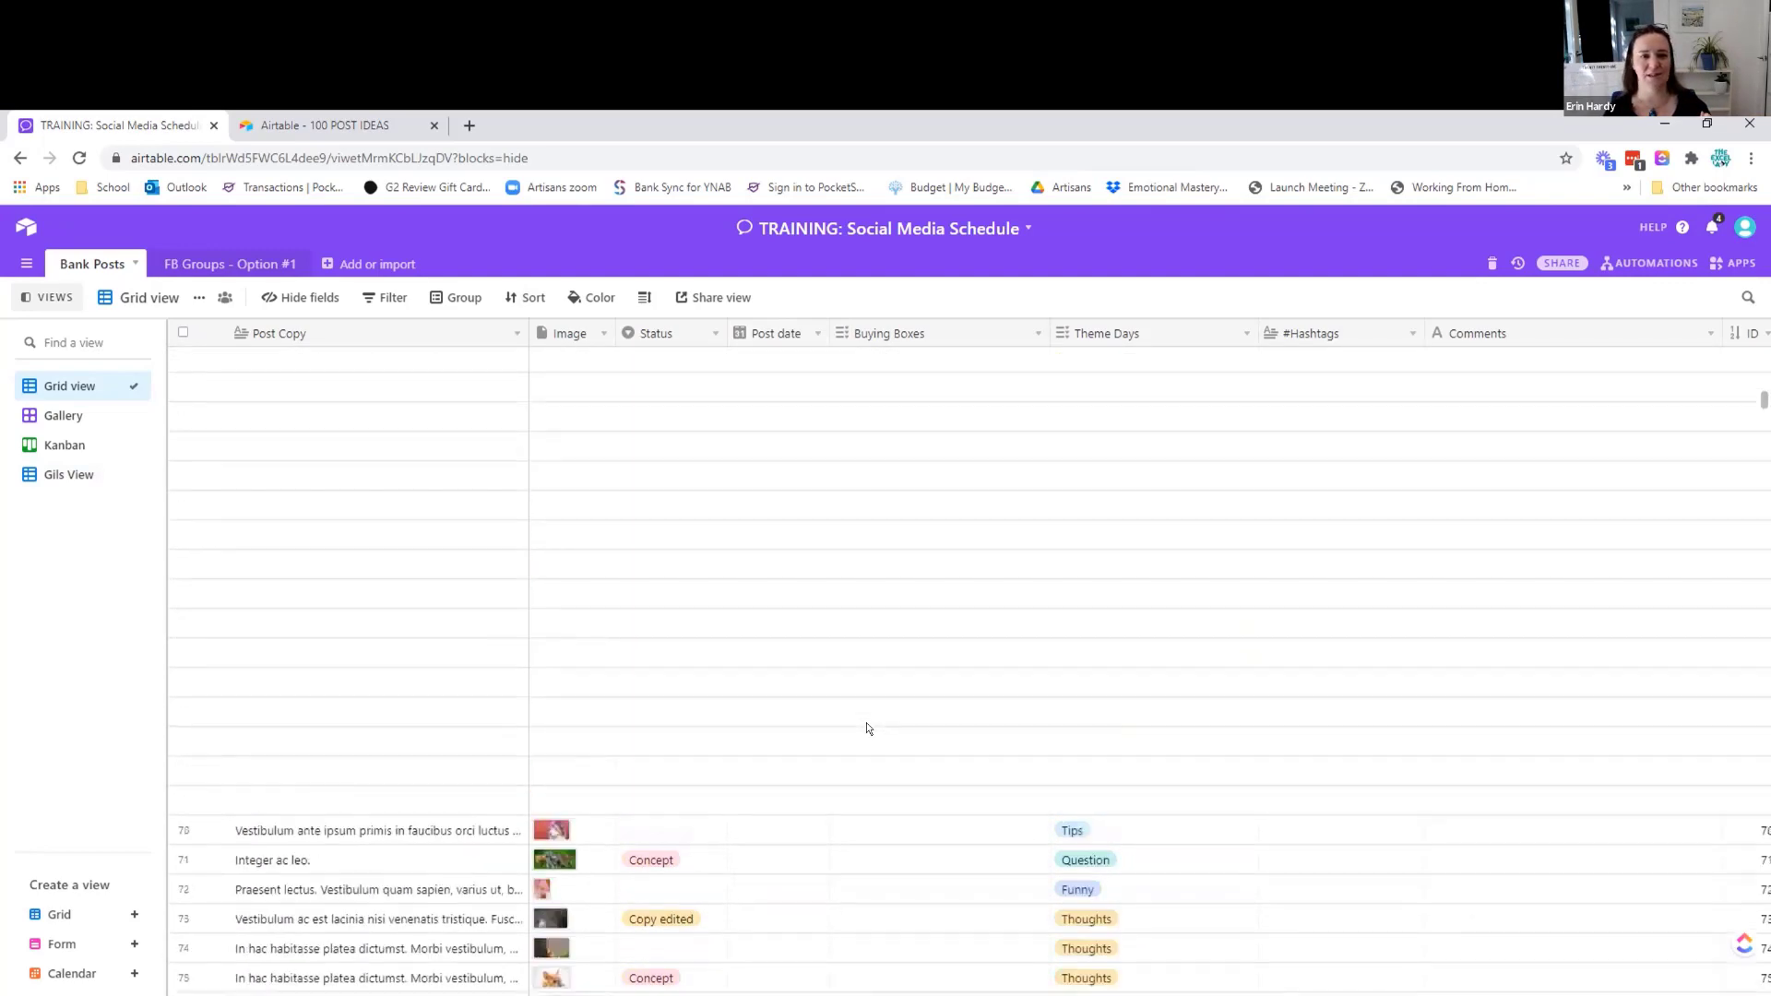
scroll(866, 728, up, 14)
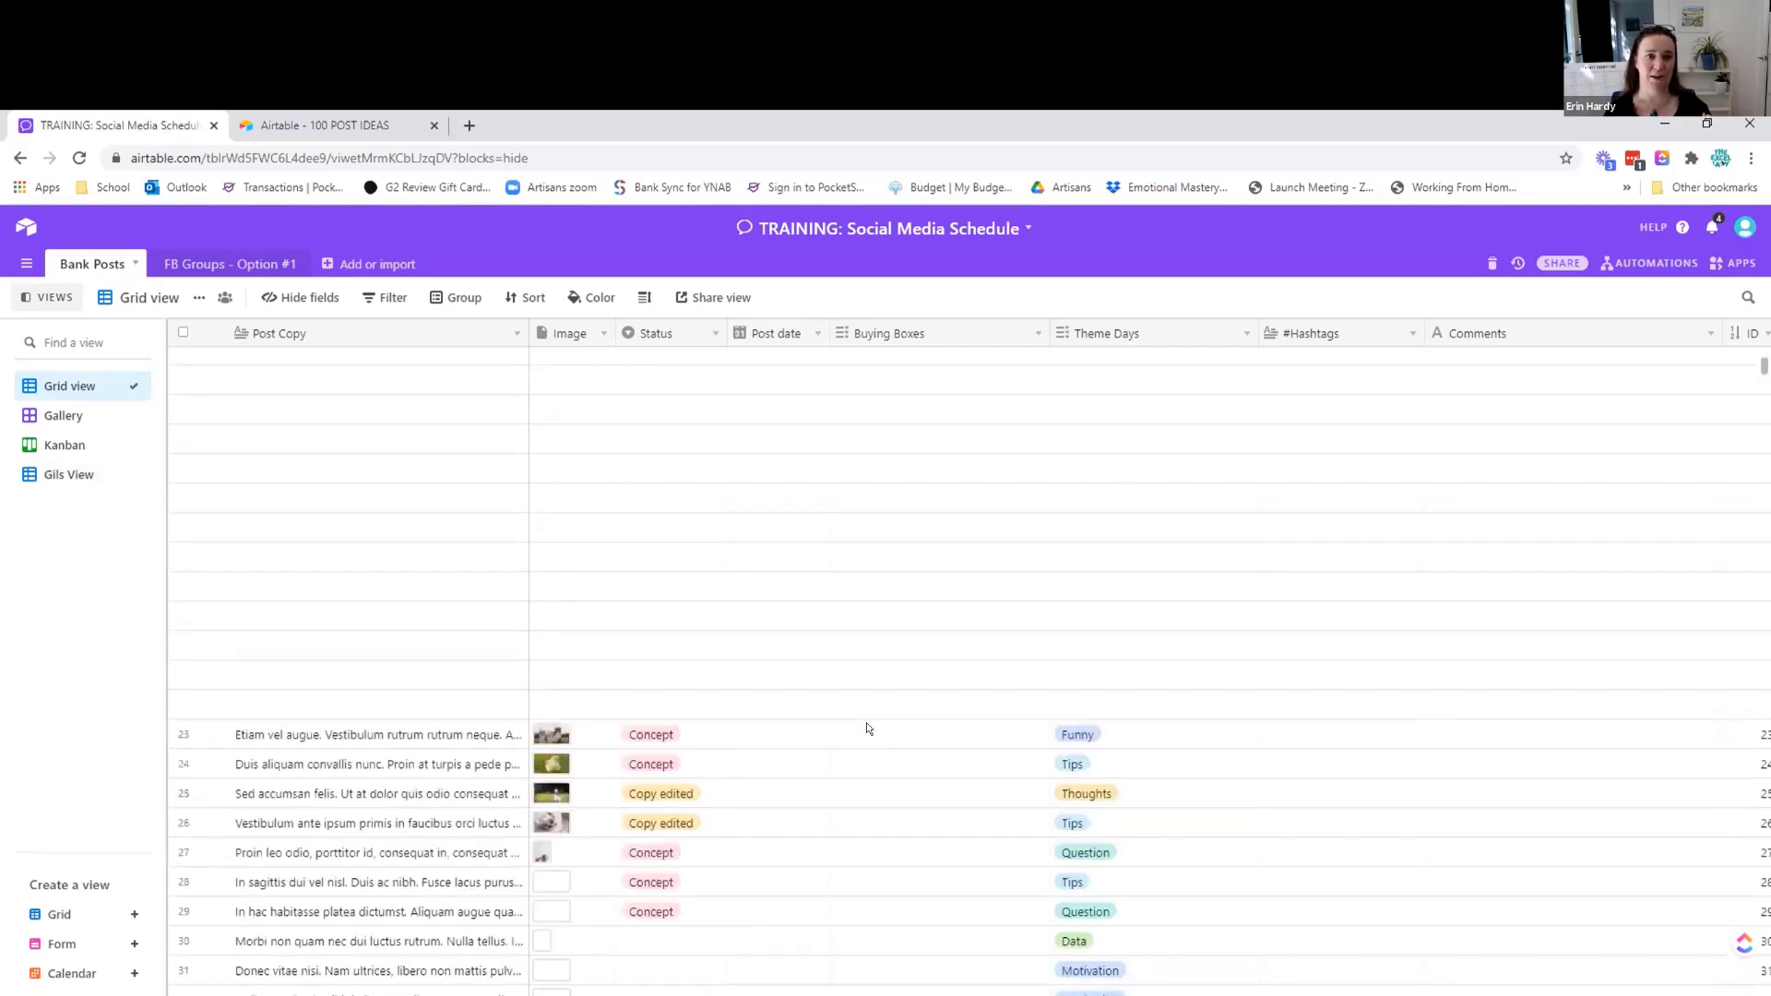
scroll(866, 728, up, 4)
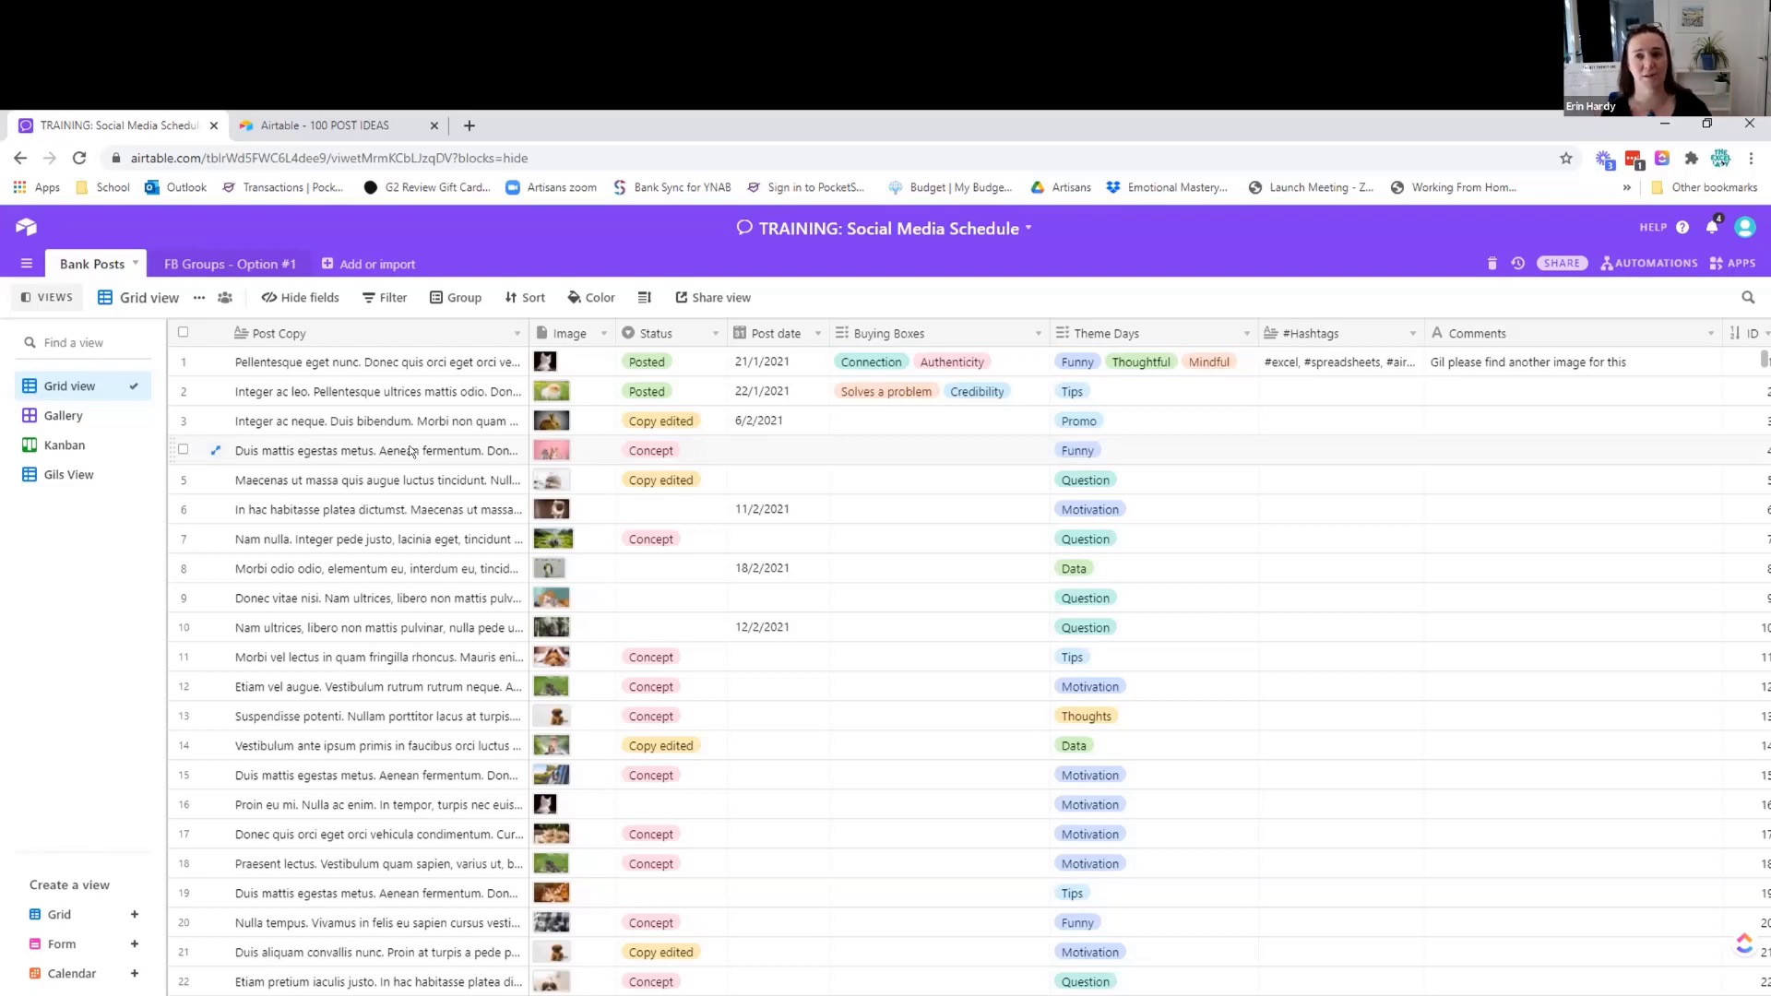
Open the FB Groups - Option #1 table and widen its Group column to show the full group names
click(230, 262)
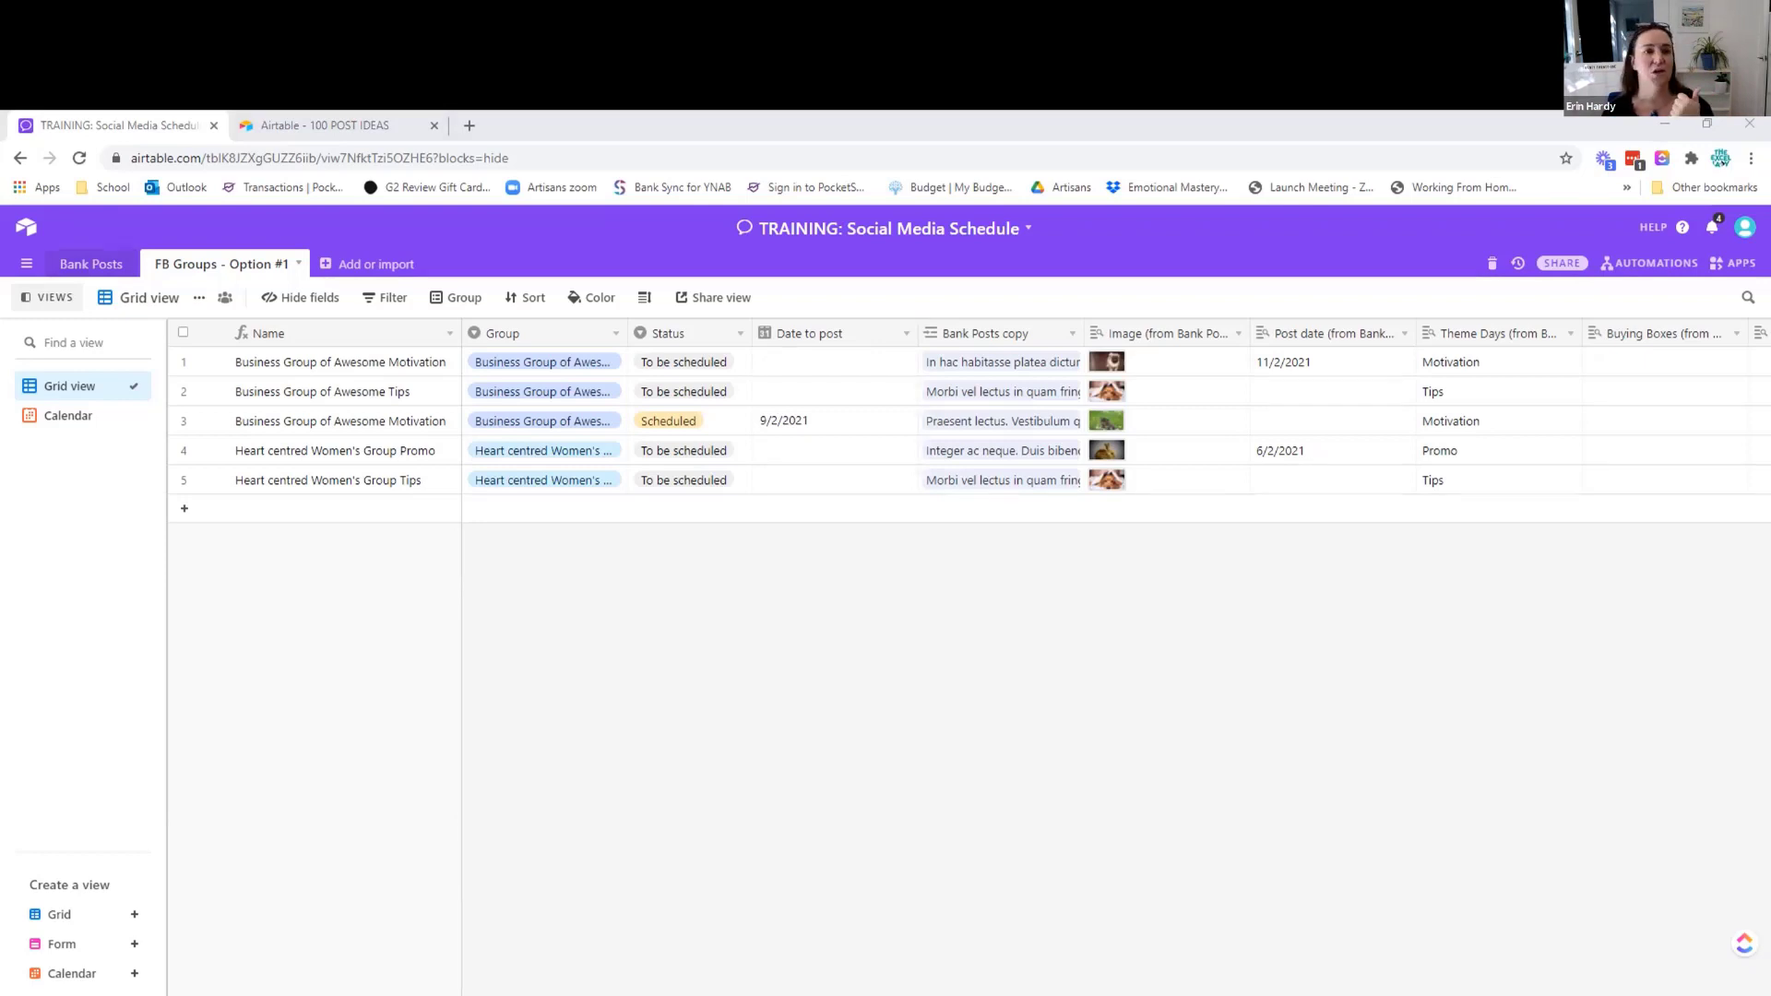
click(80, 262)
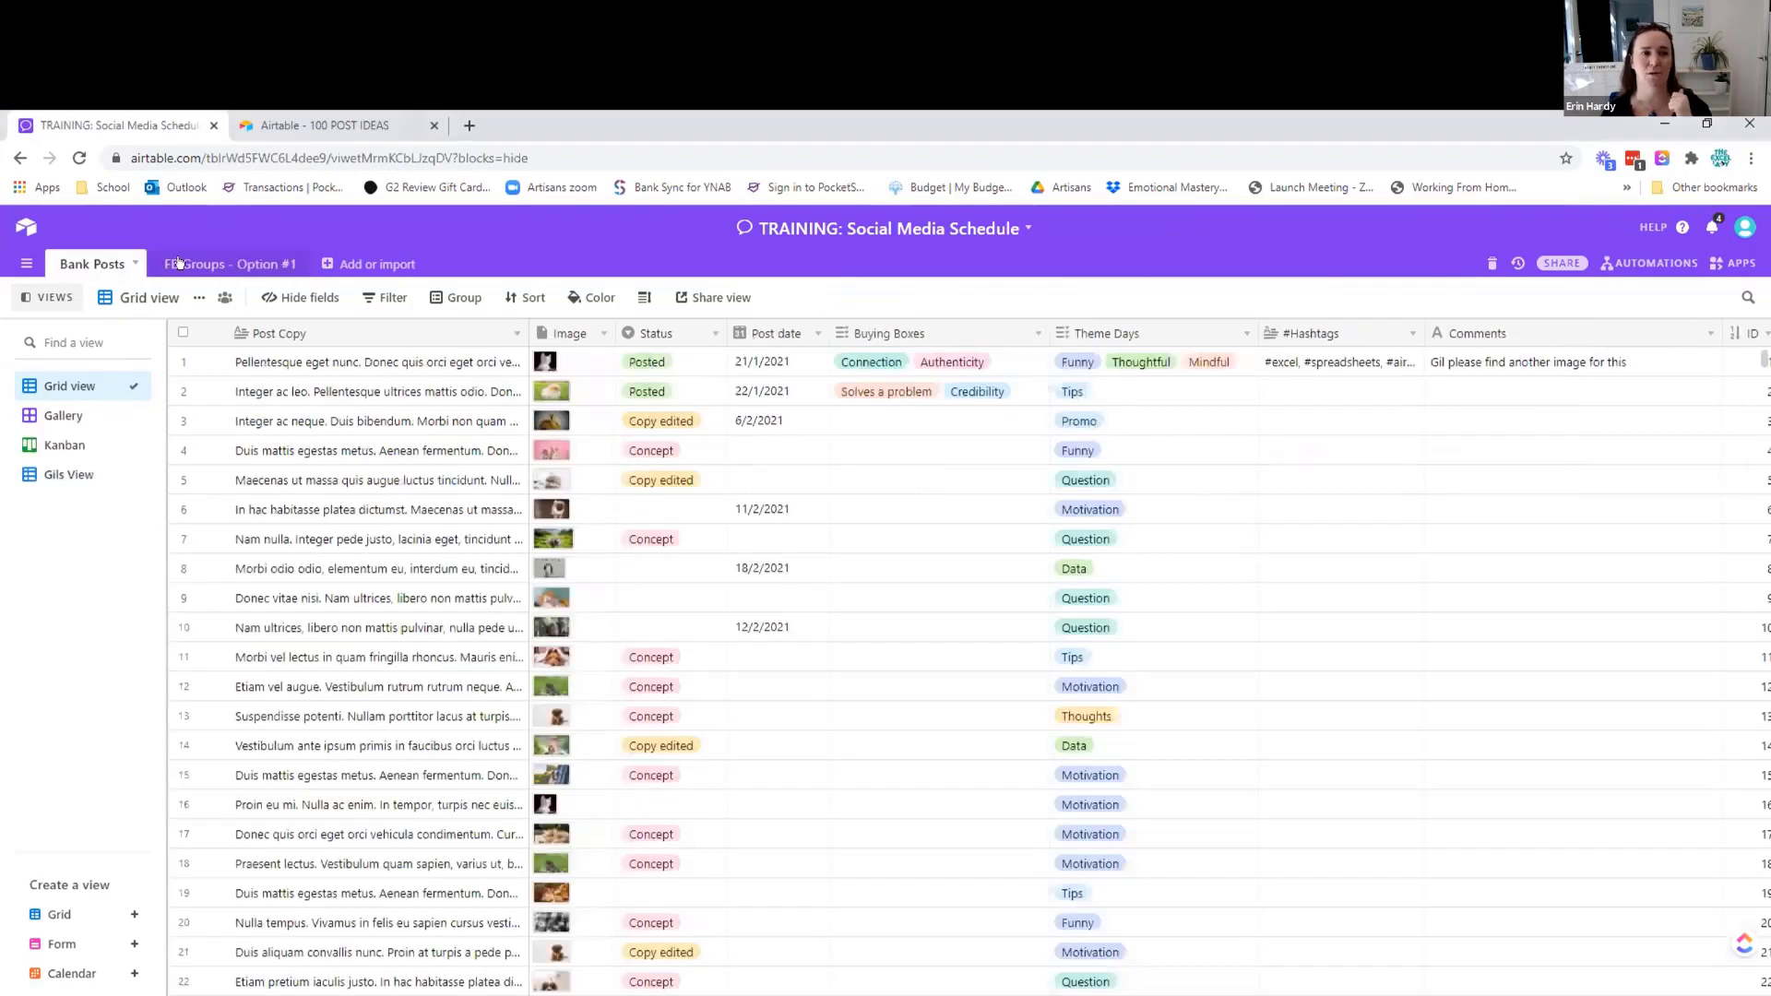
click(179, 262)
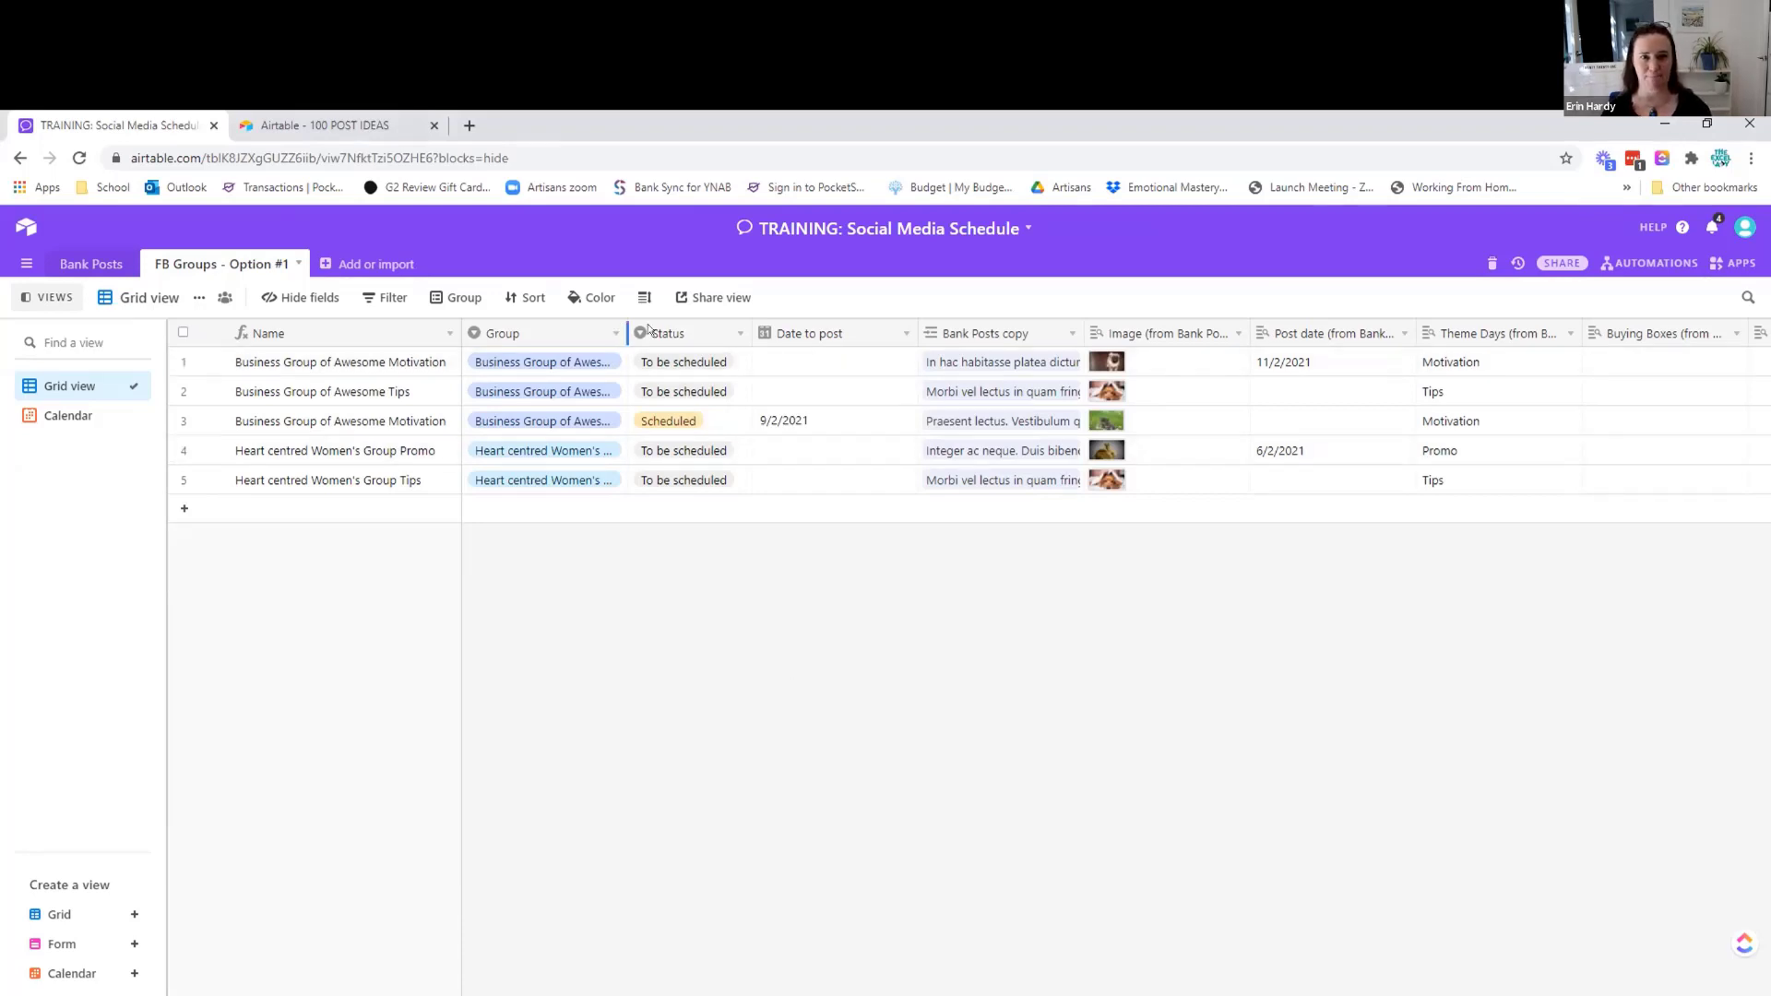
drag(627, 337, 675, 337)
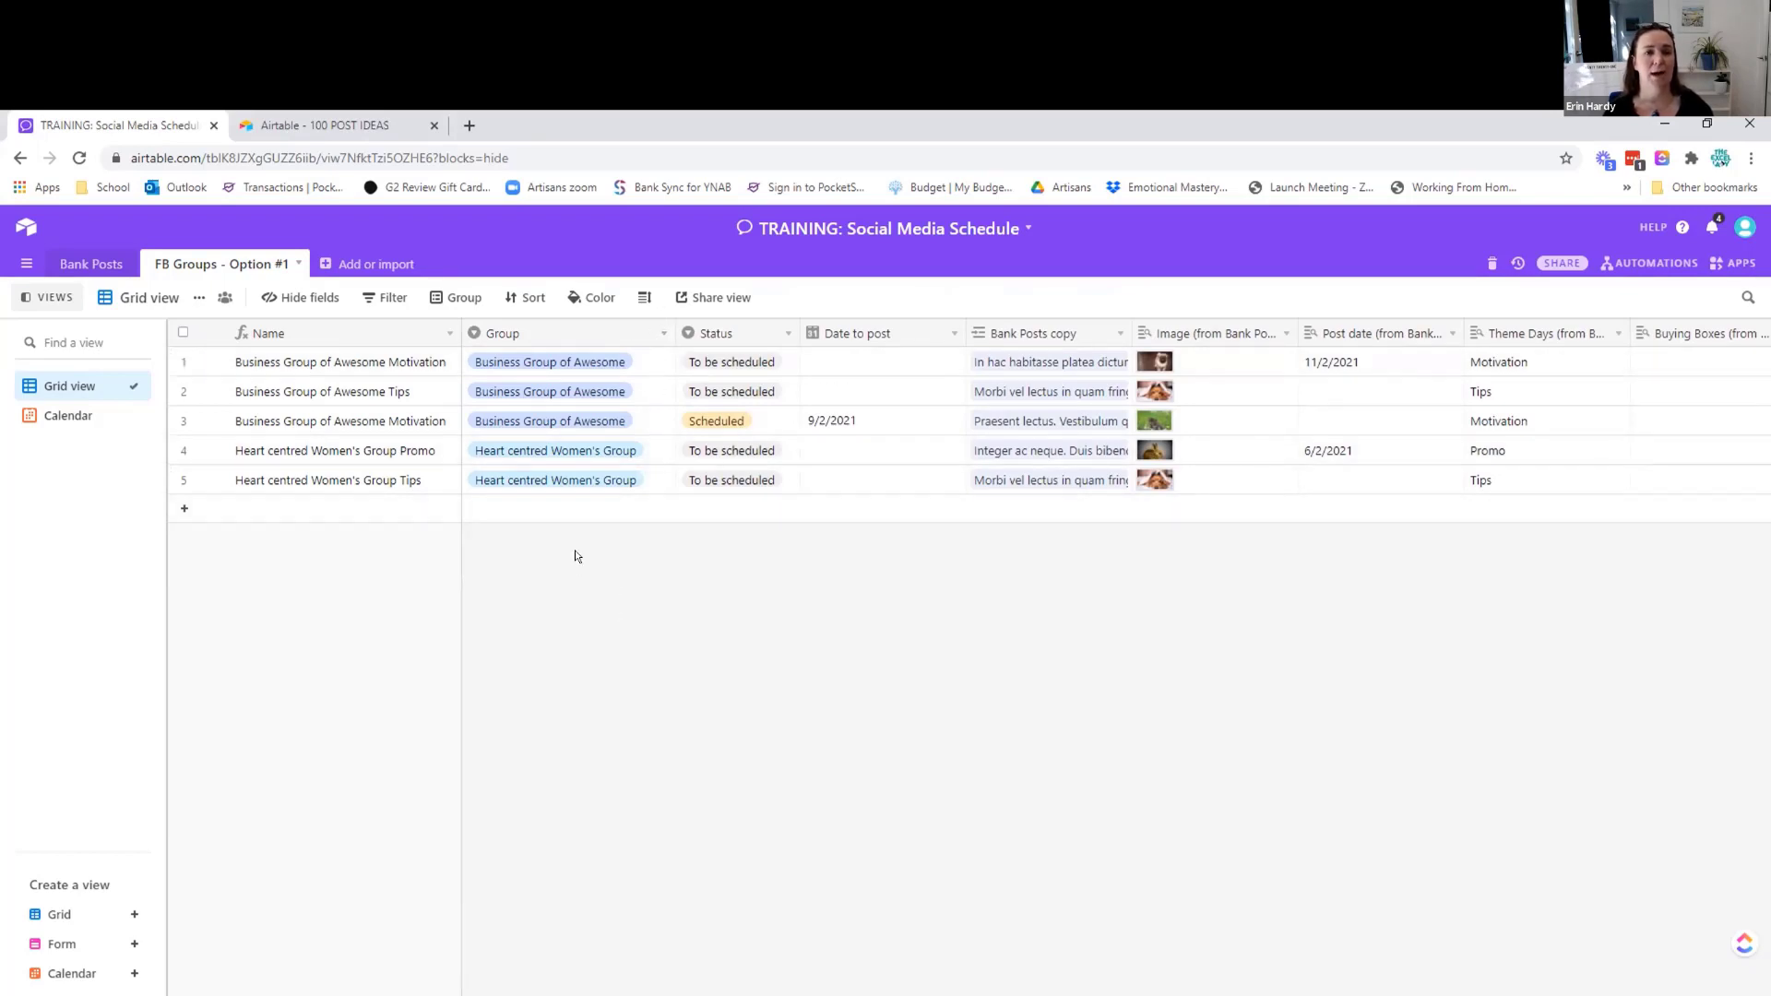
Review the Group field's single select type and its predefined options, leaving the settings unsaved
click(662, 330)
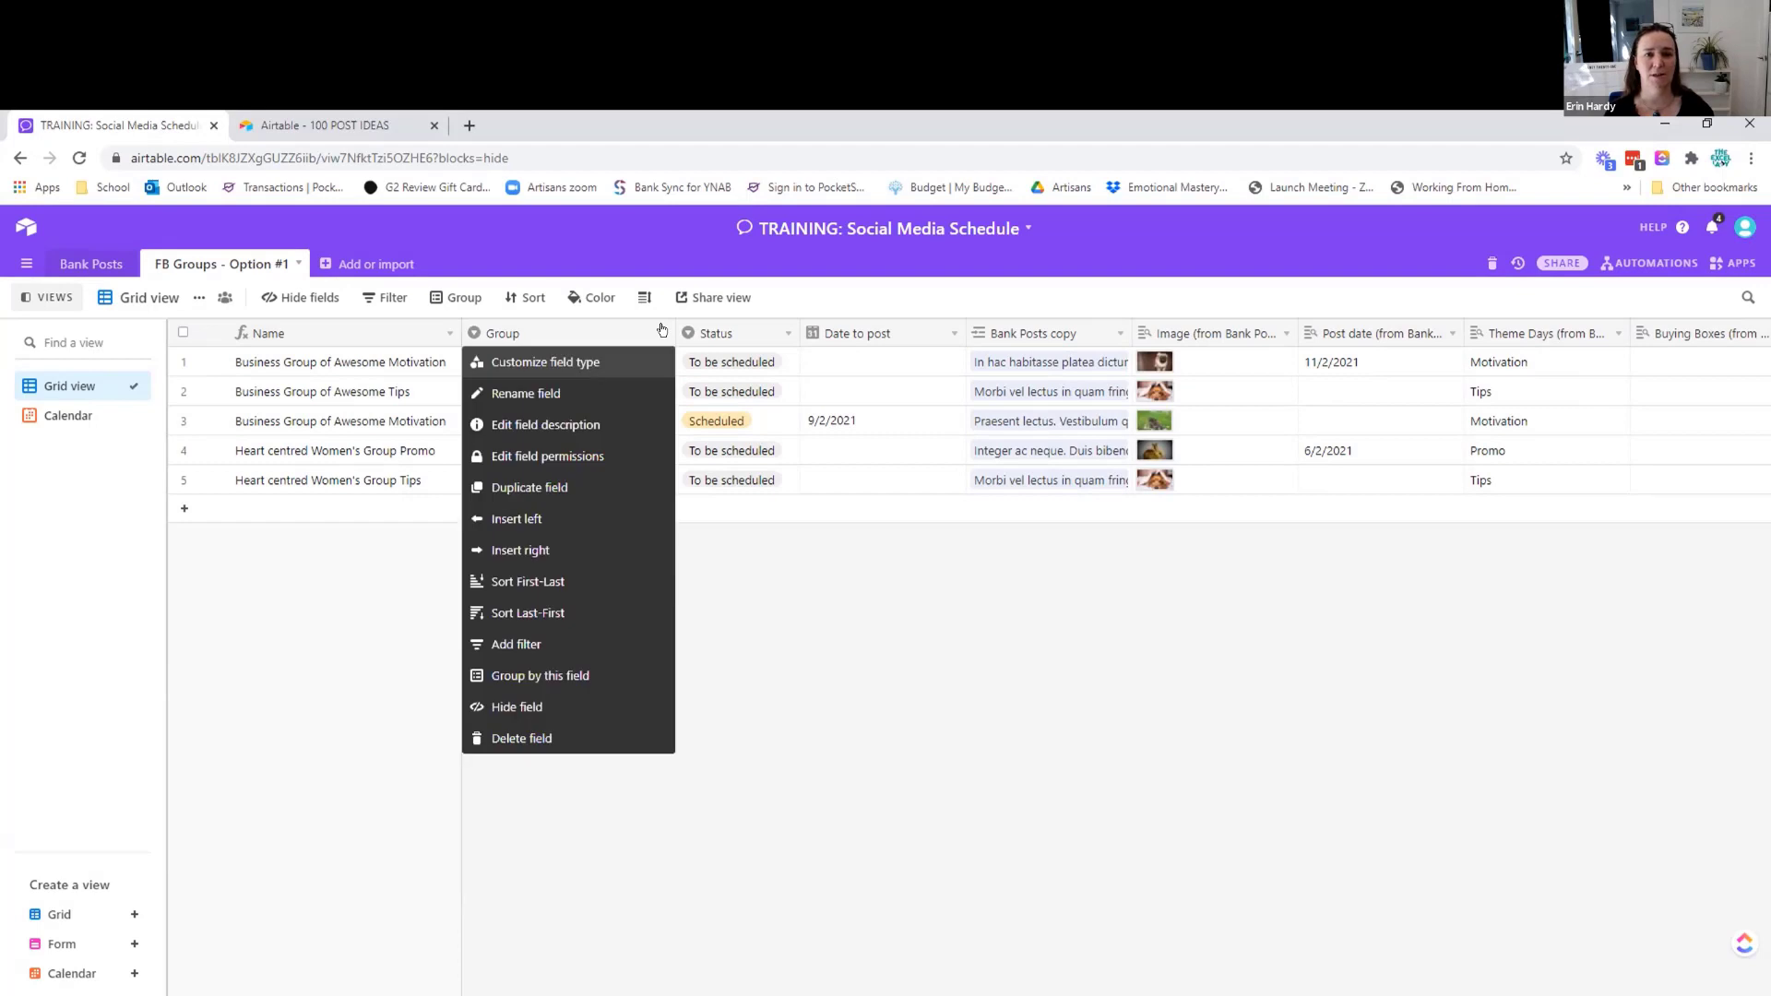
click(545, 361)
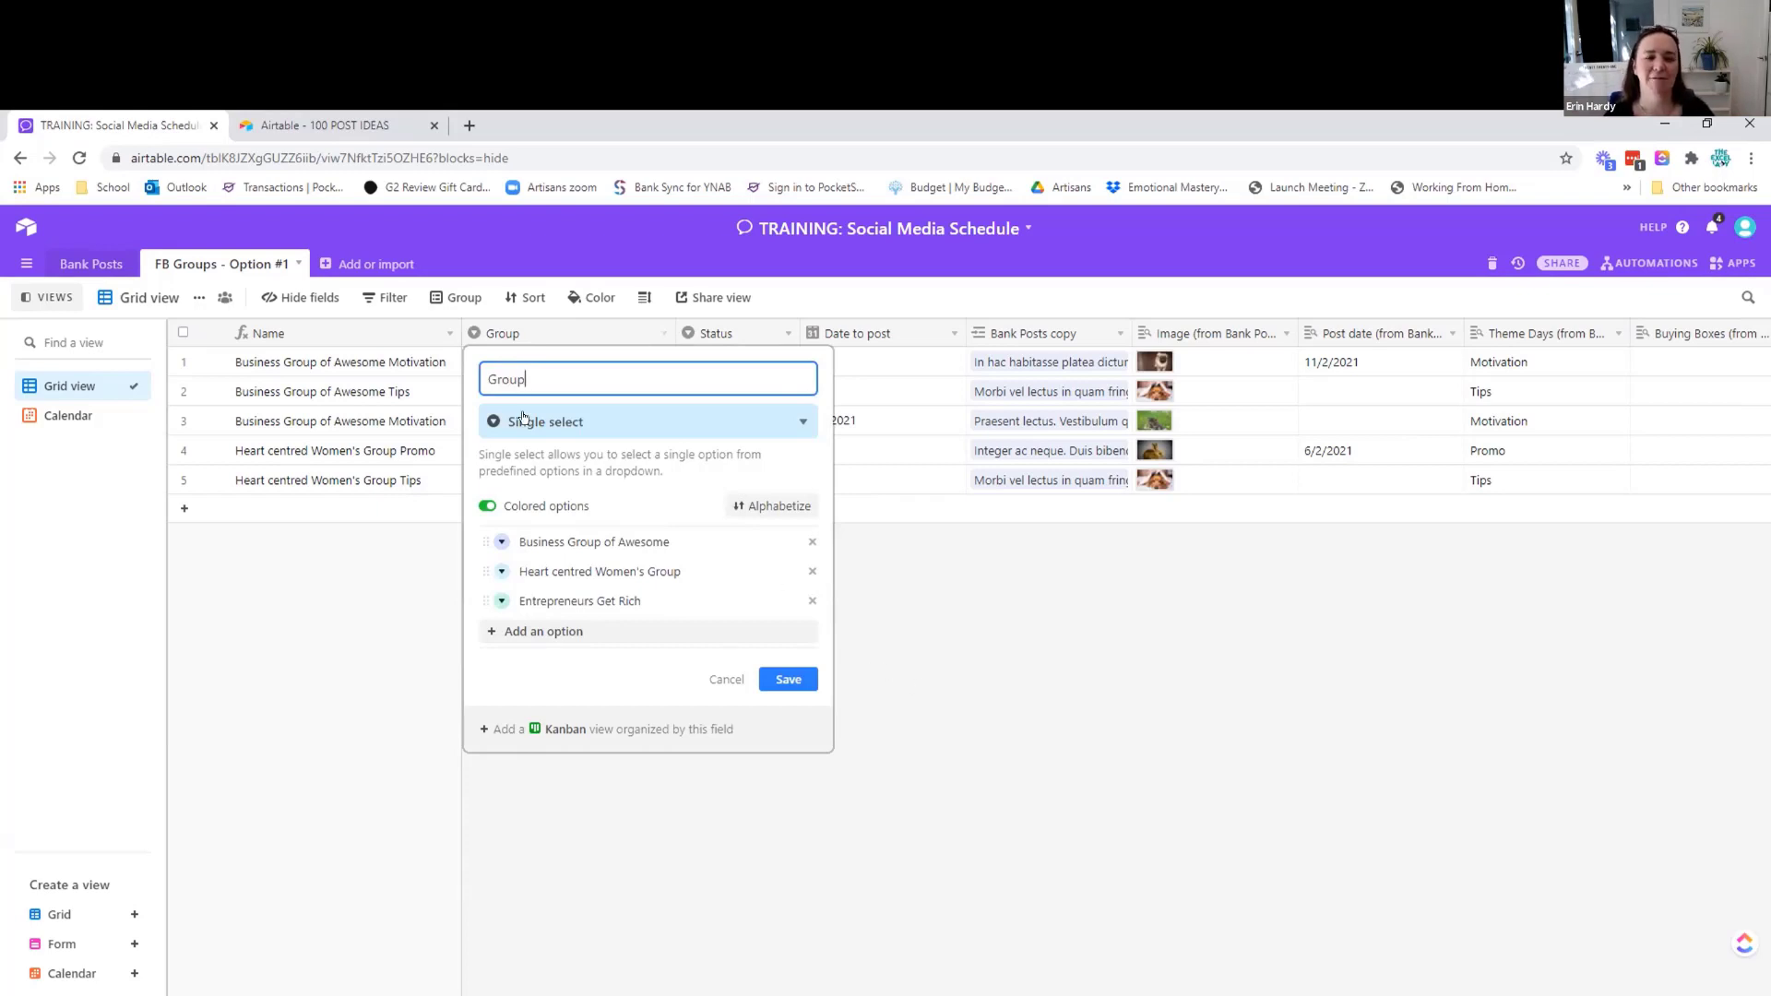
click(925, 667)
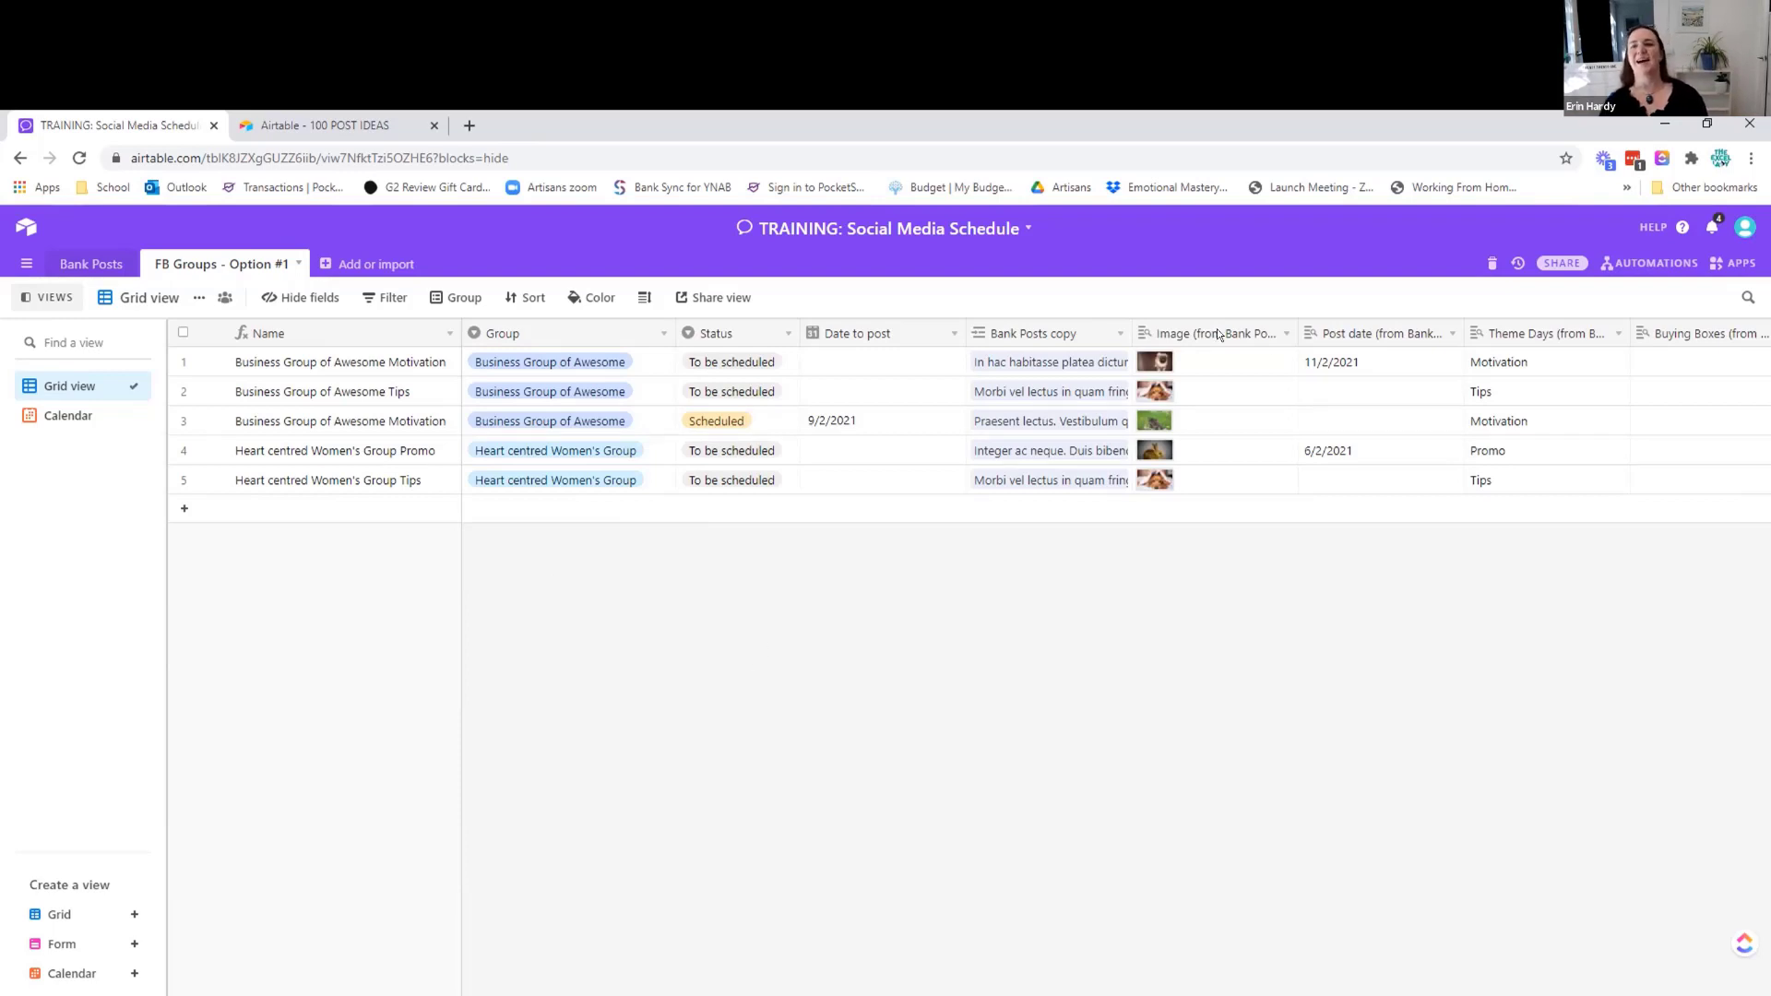
Add two new records to the table and set the Group of each to Entrepreneurs Get Rich
click(395, 509)
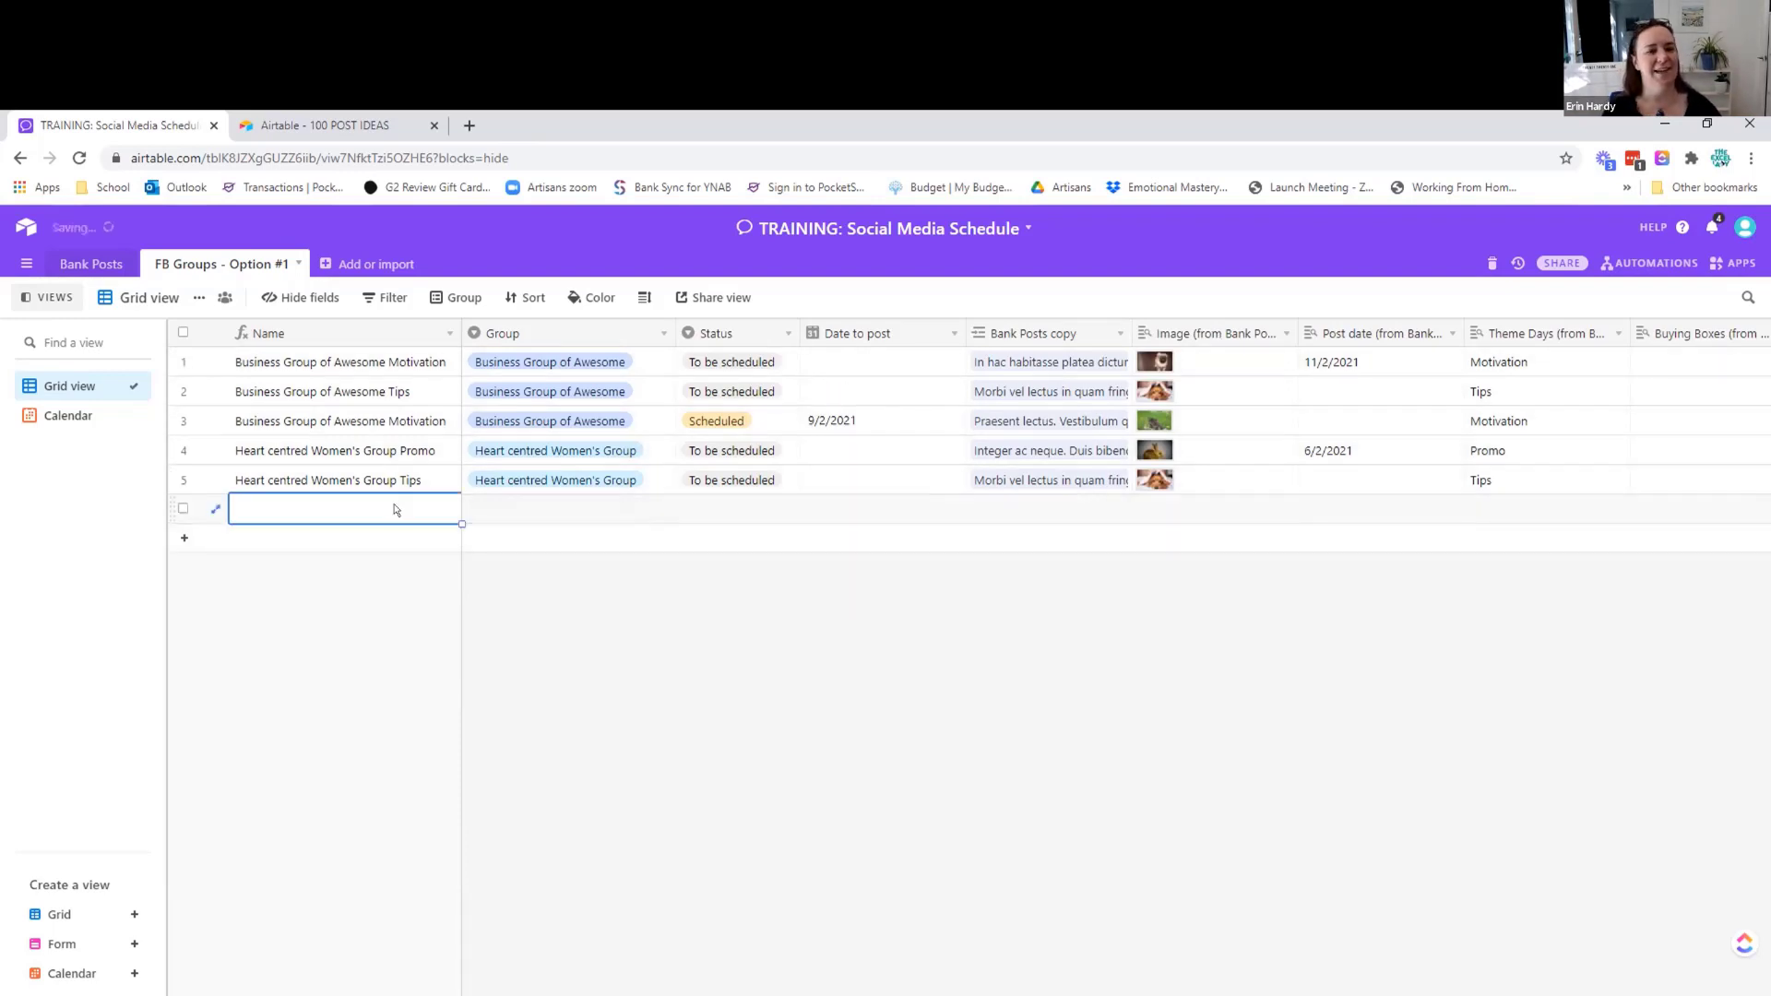
click(499, 515)
click(660, 508)
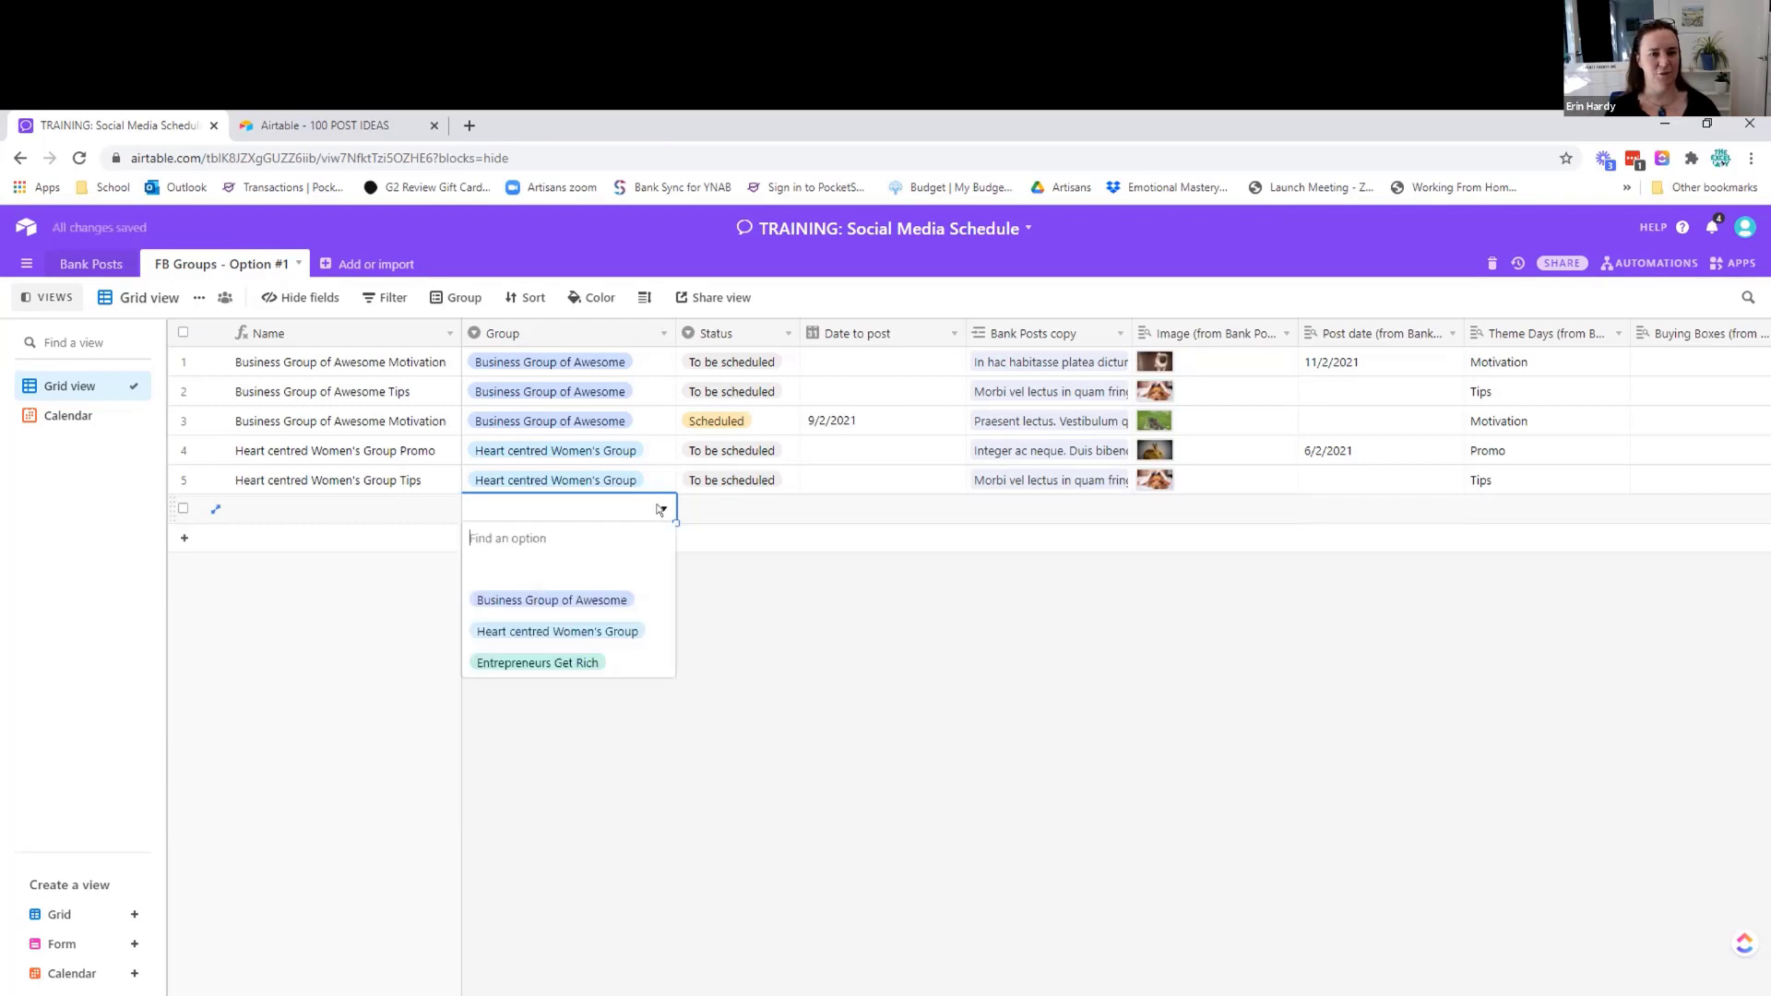
click(572, 663)
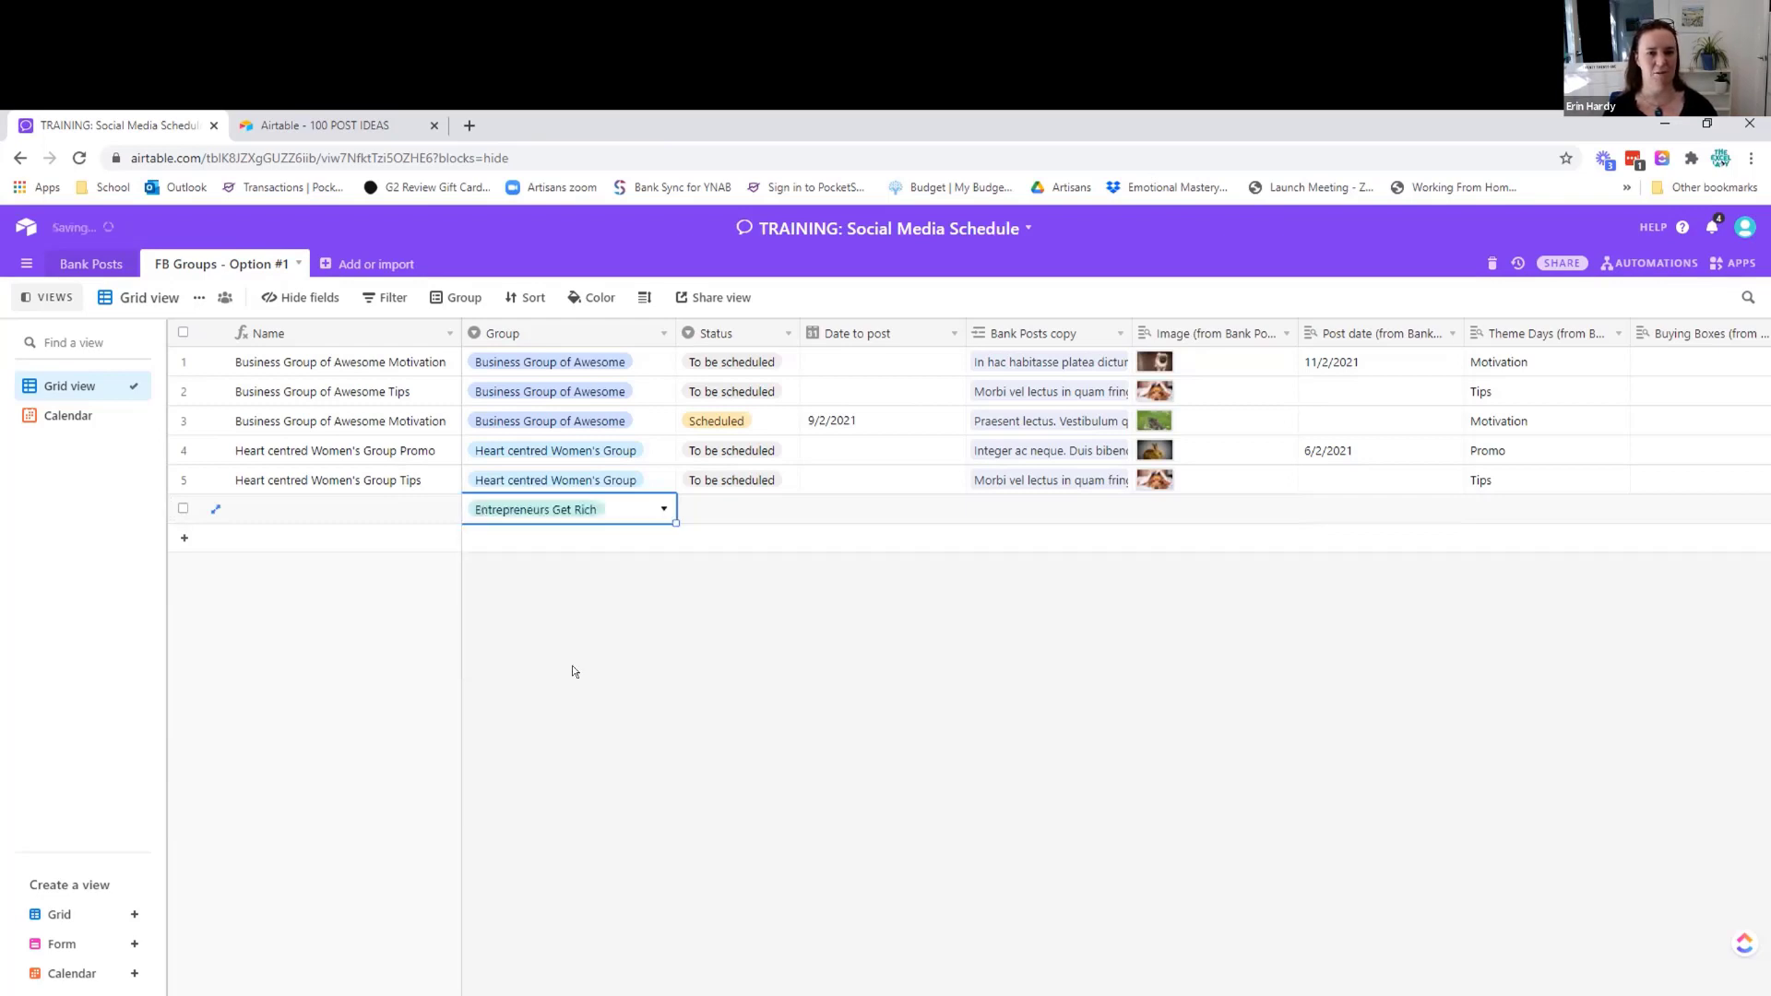
click(798, 509)
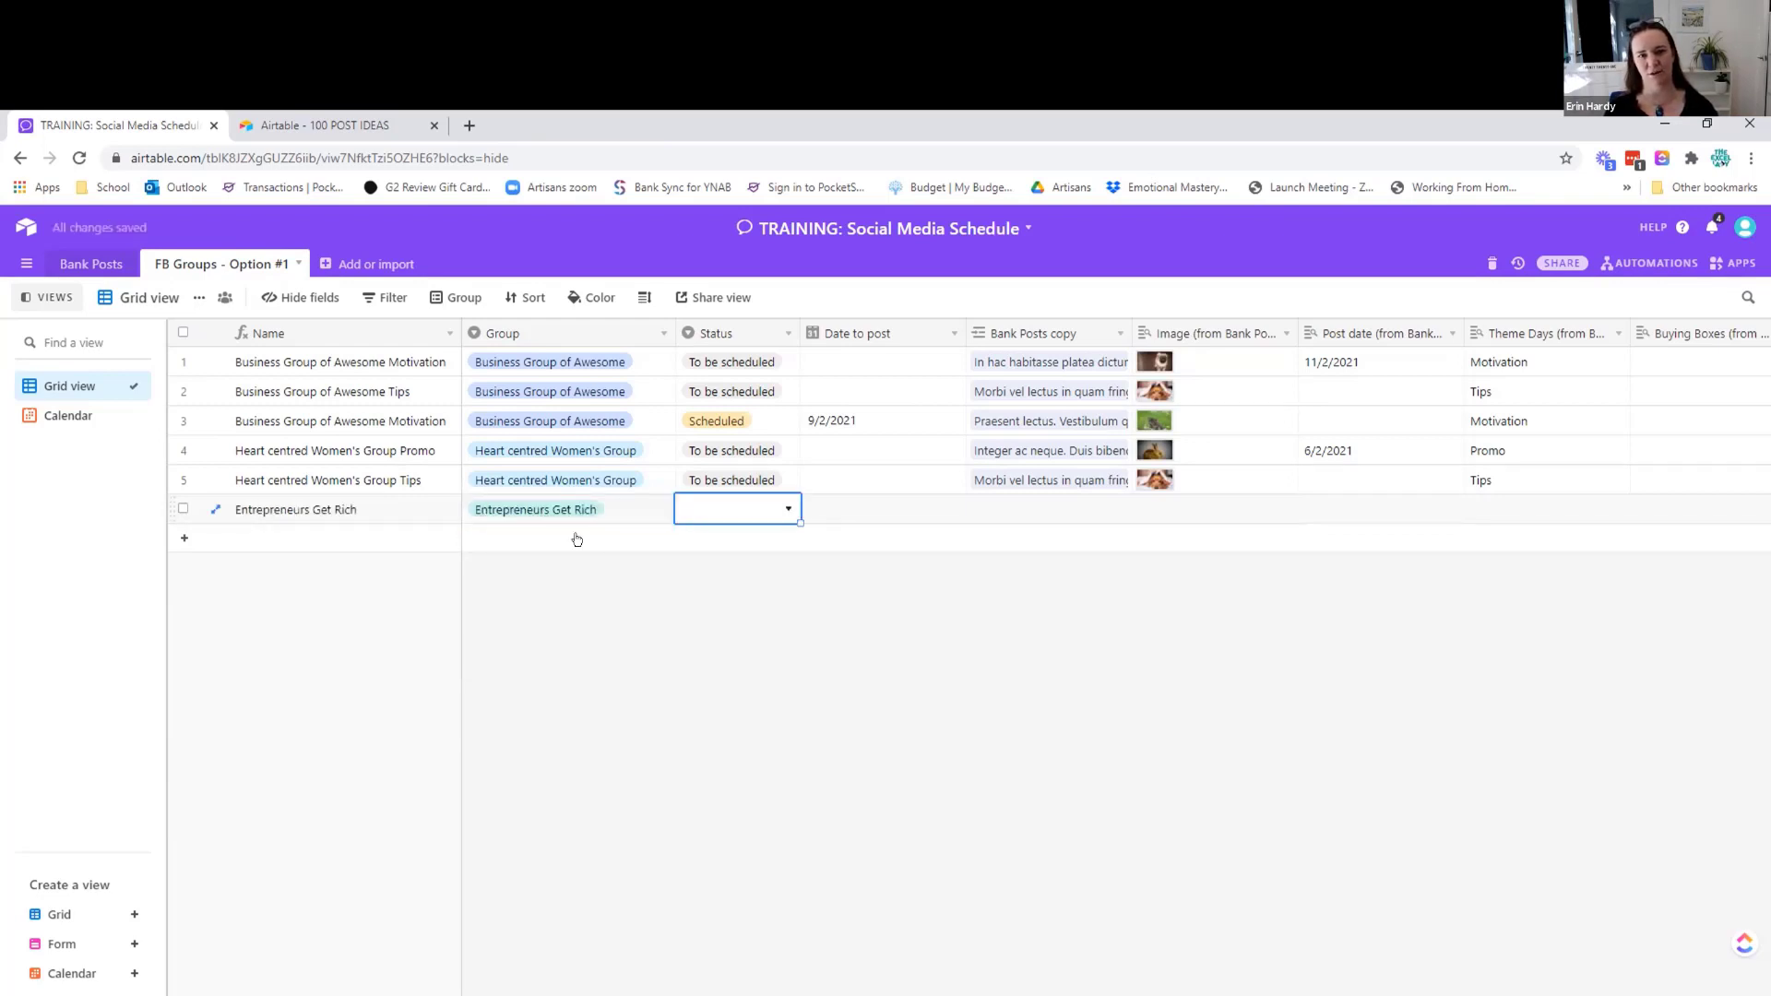
click(650, 550)
click(650, 546)
click(651, 540)
click(663, 538)
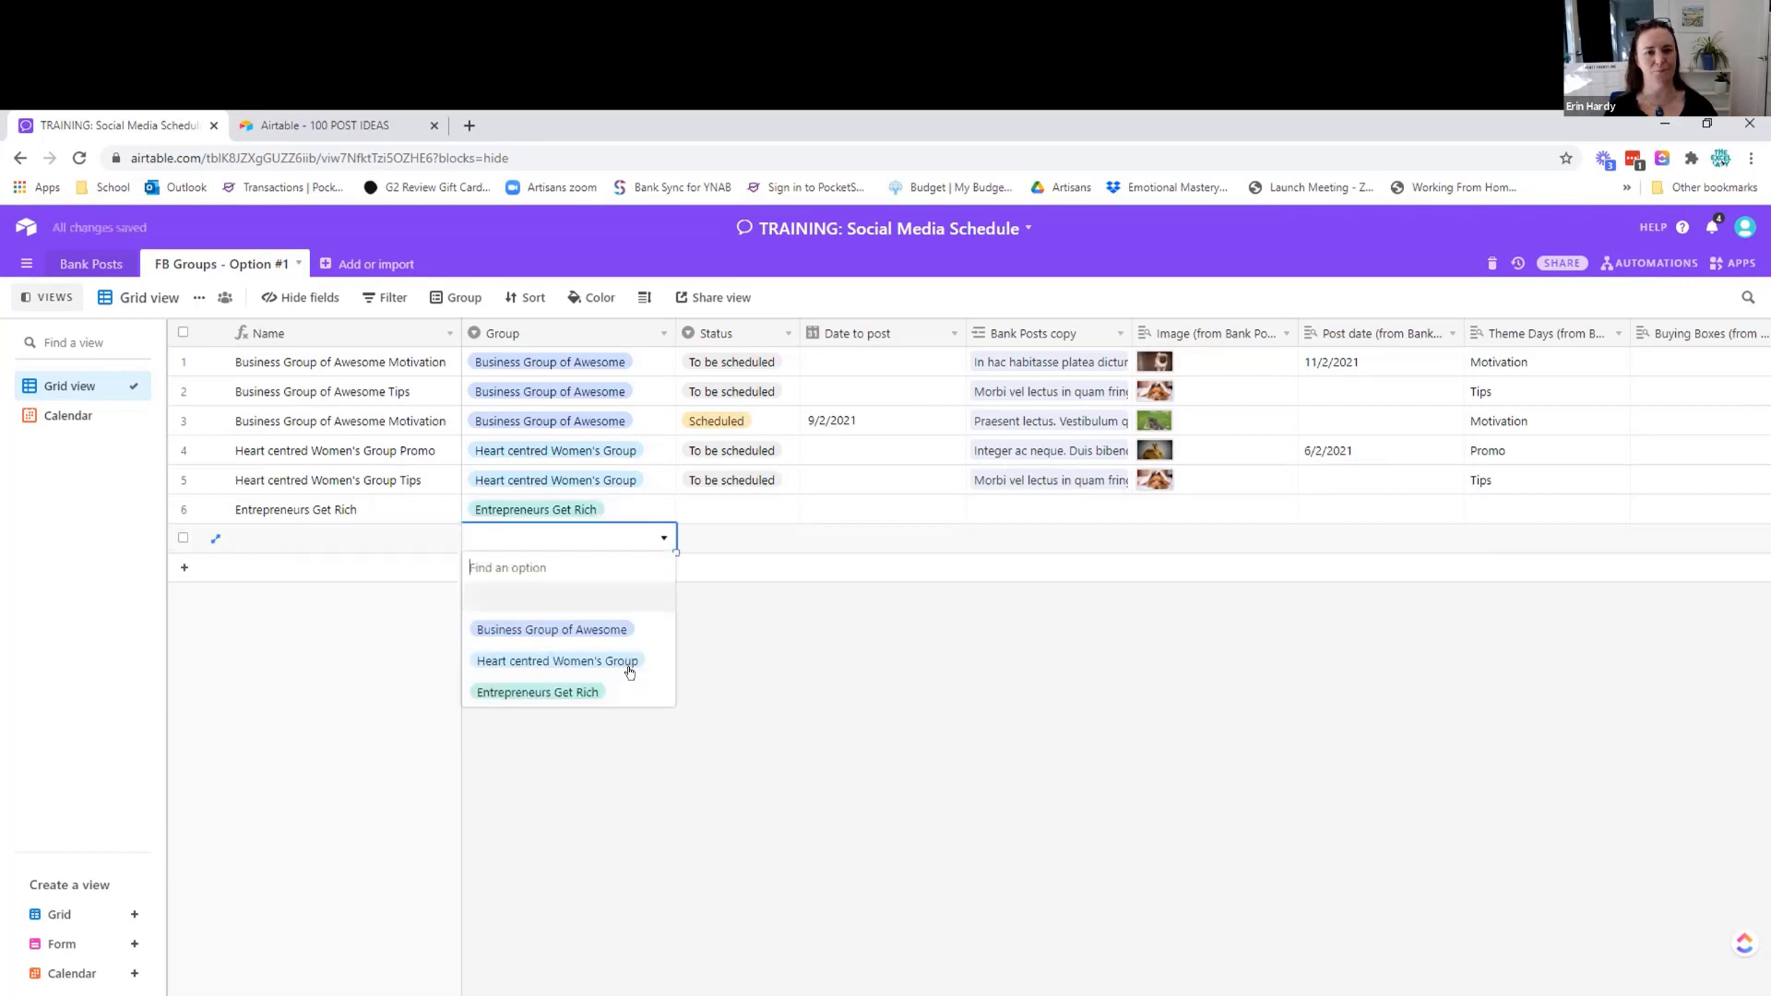
click(627, 698)
Link the first Entrepreneurs Get Rich record to the Question-themed bank post starting "Maecenas ut massa quis augue" in Bank Posts copy
click(1030, 509)
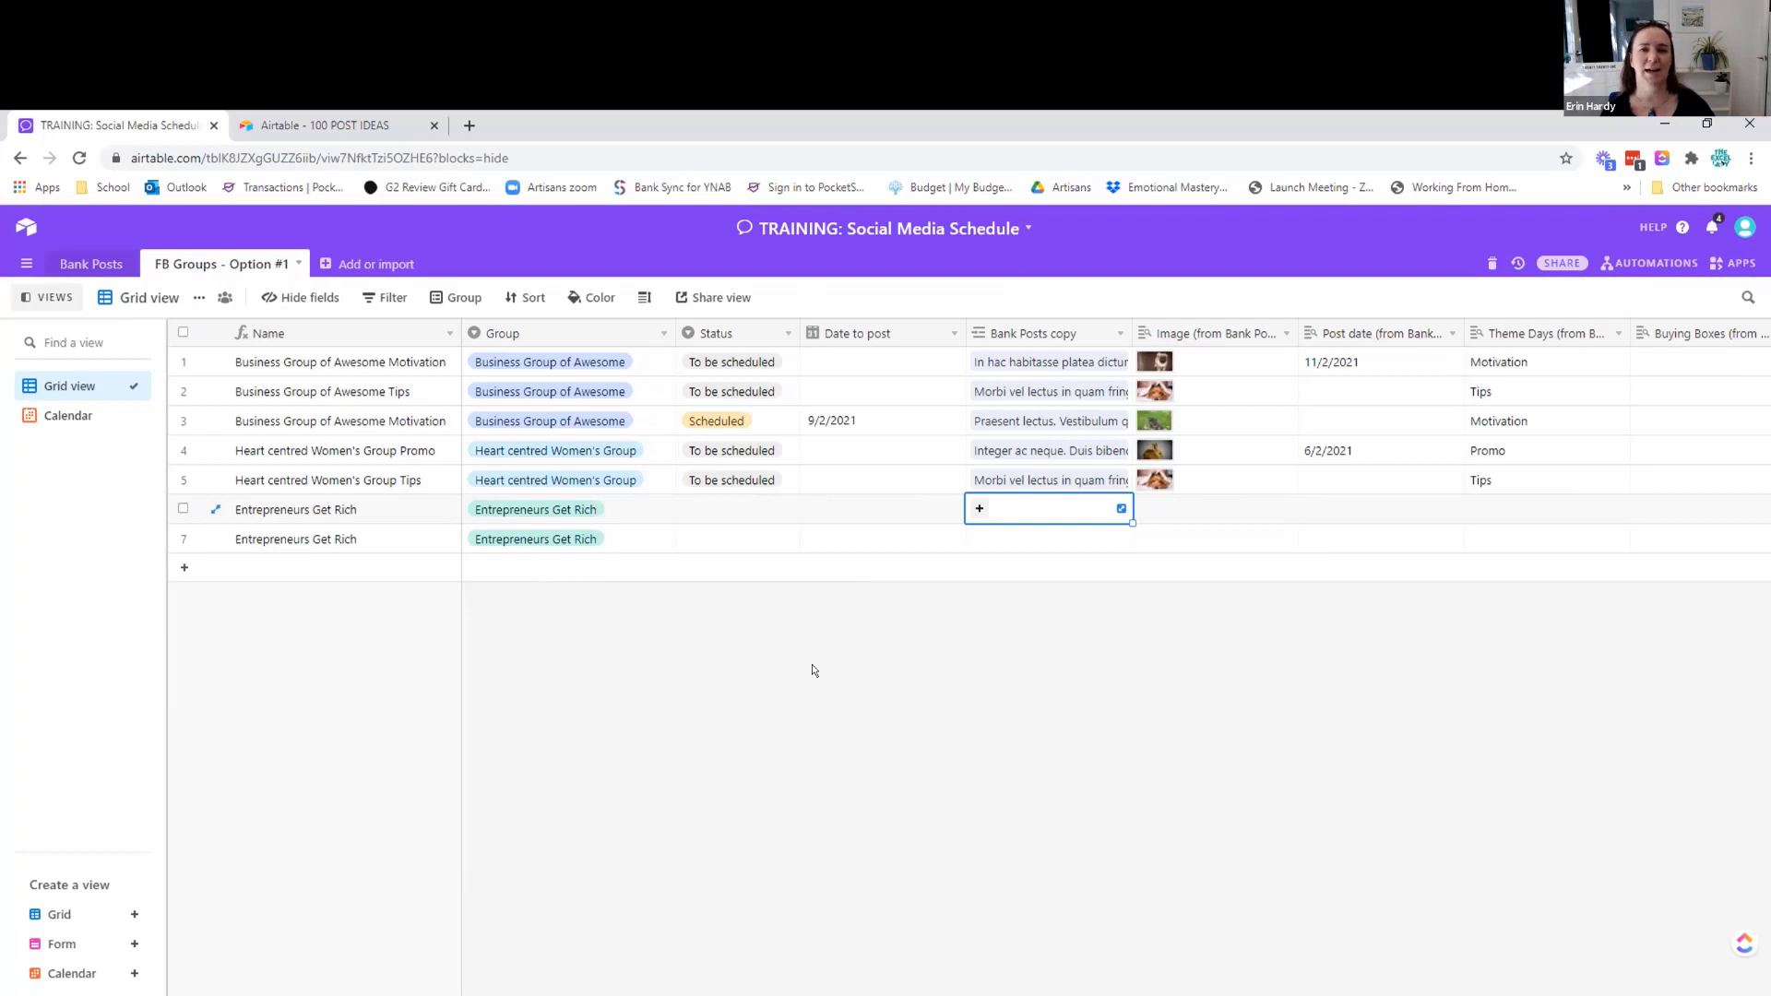
click(975, 509)
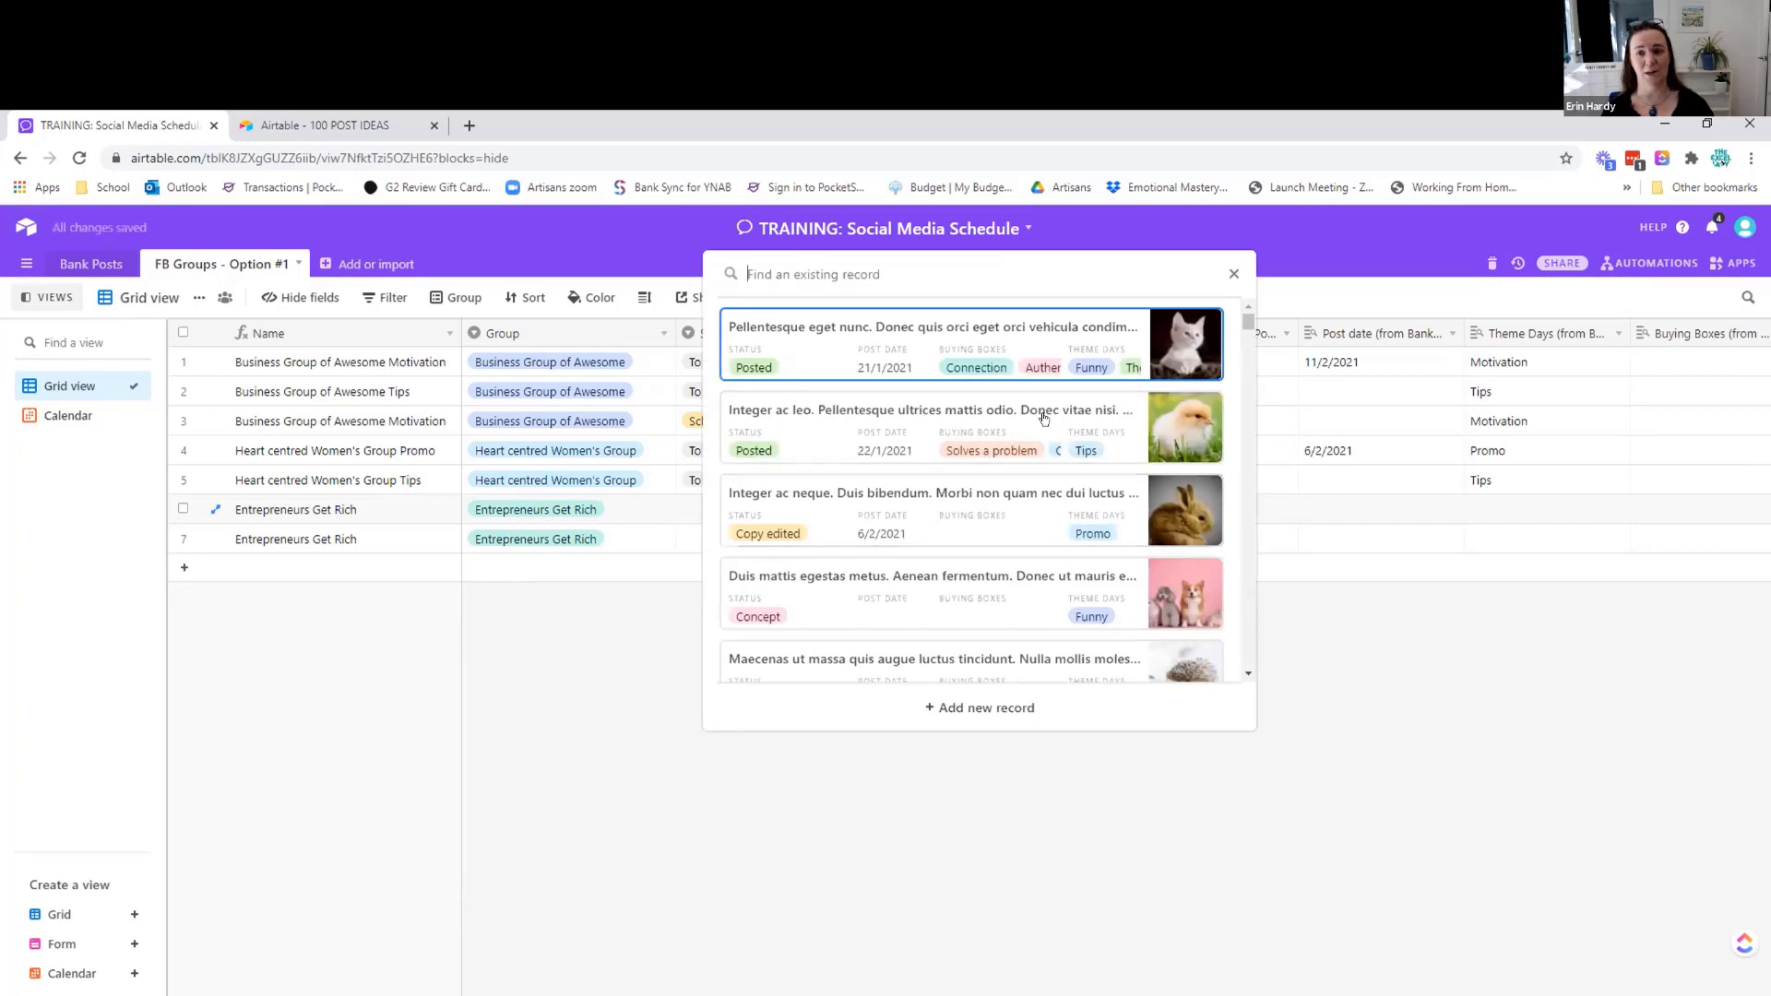
scroll(1043, 419, down, 1)
scroll(1043, 420, down, 3)
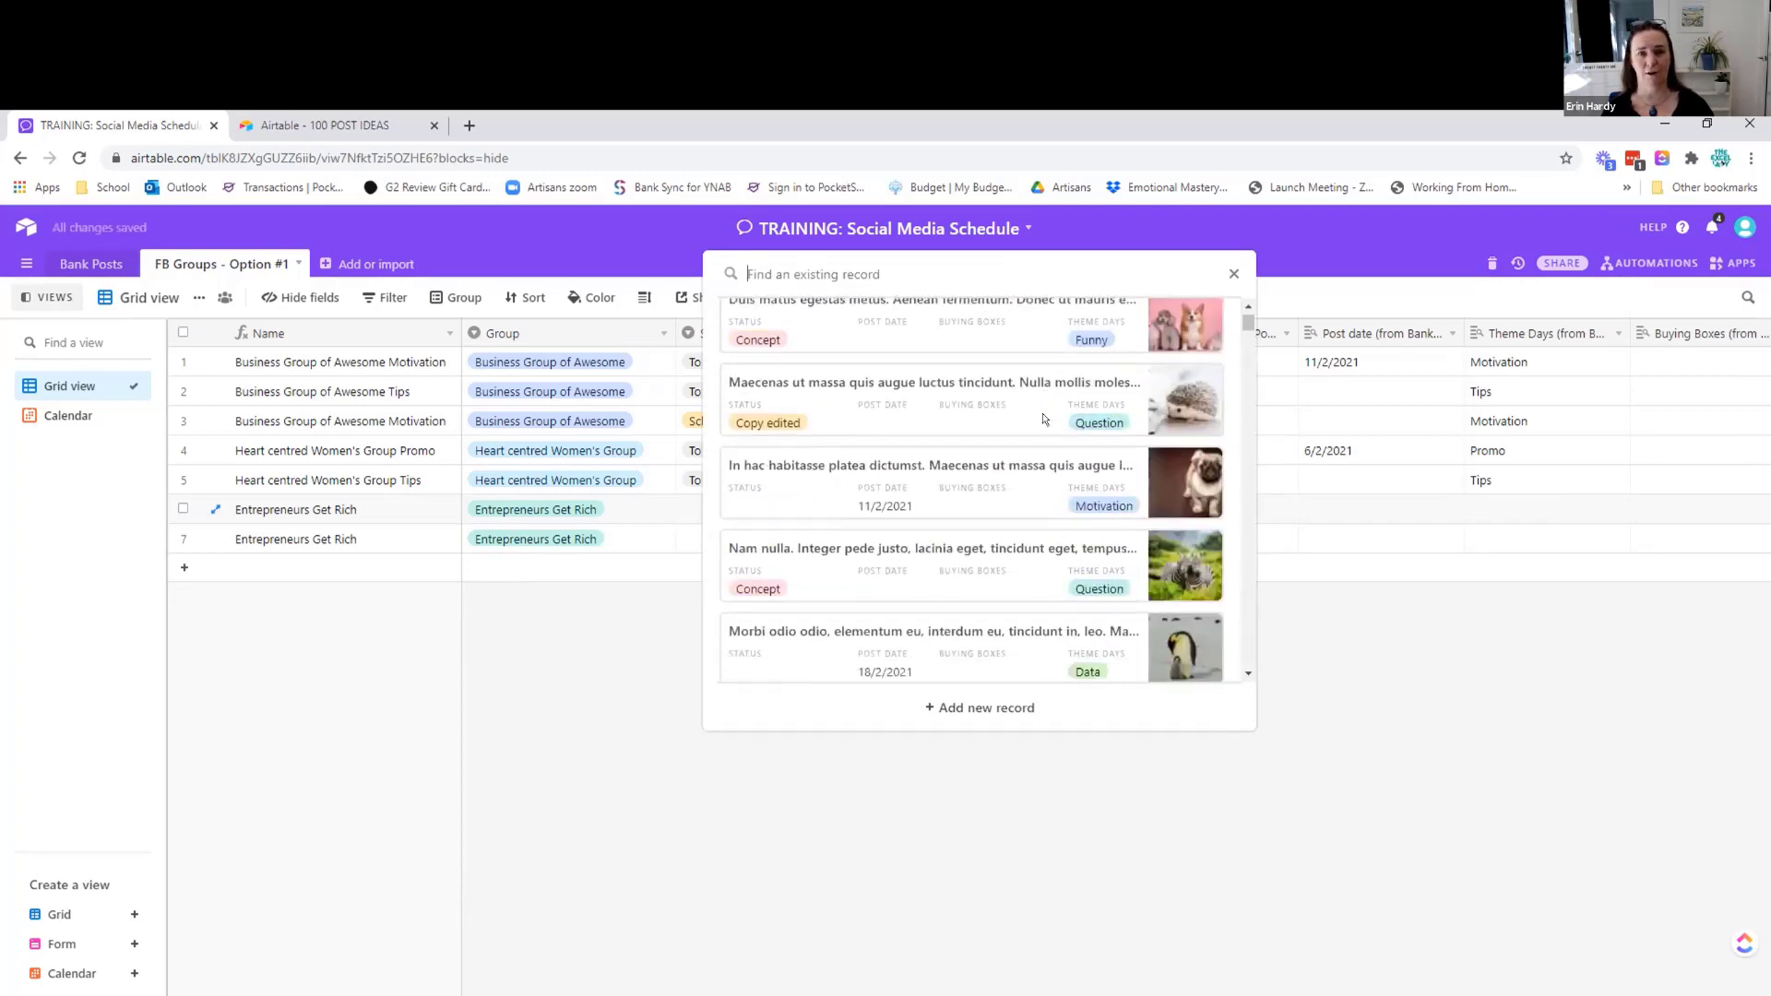
scroll(1044, 420, down, 10)
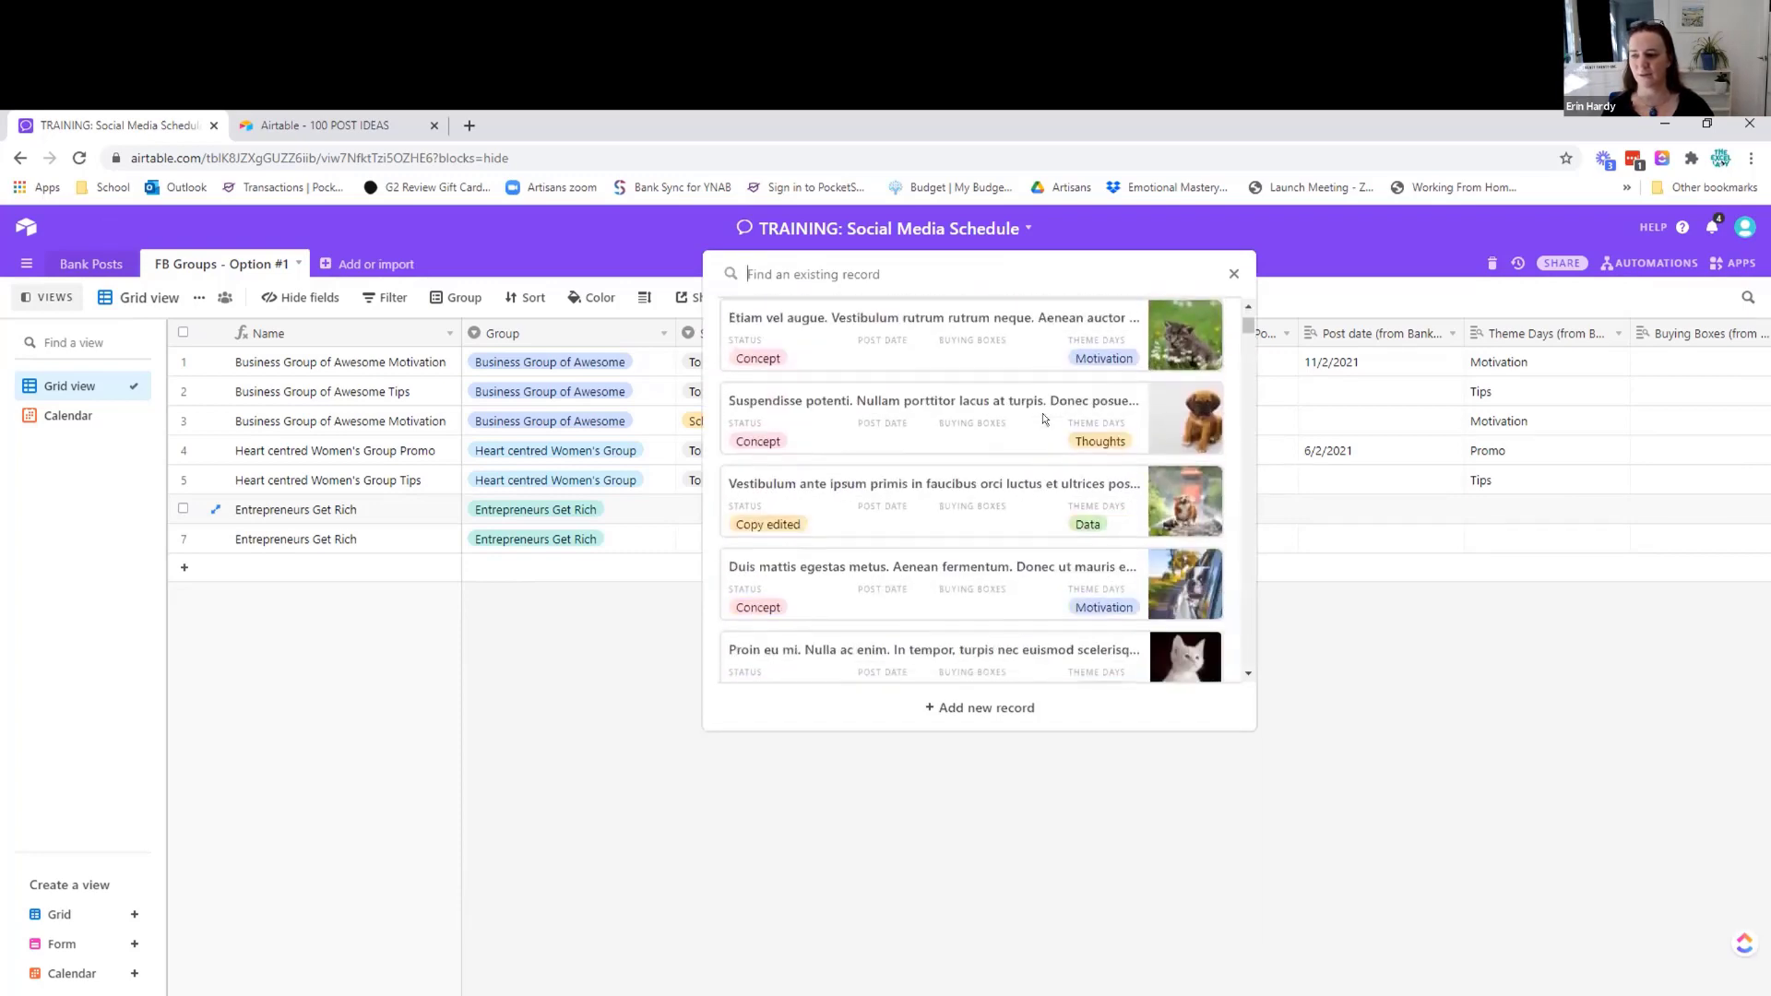
scroll(1044, 419, down, 10)
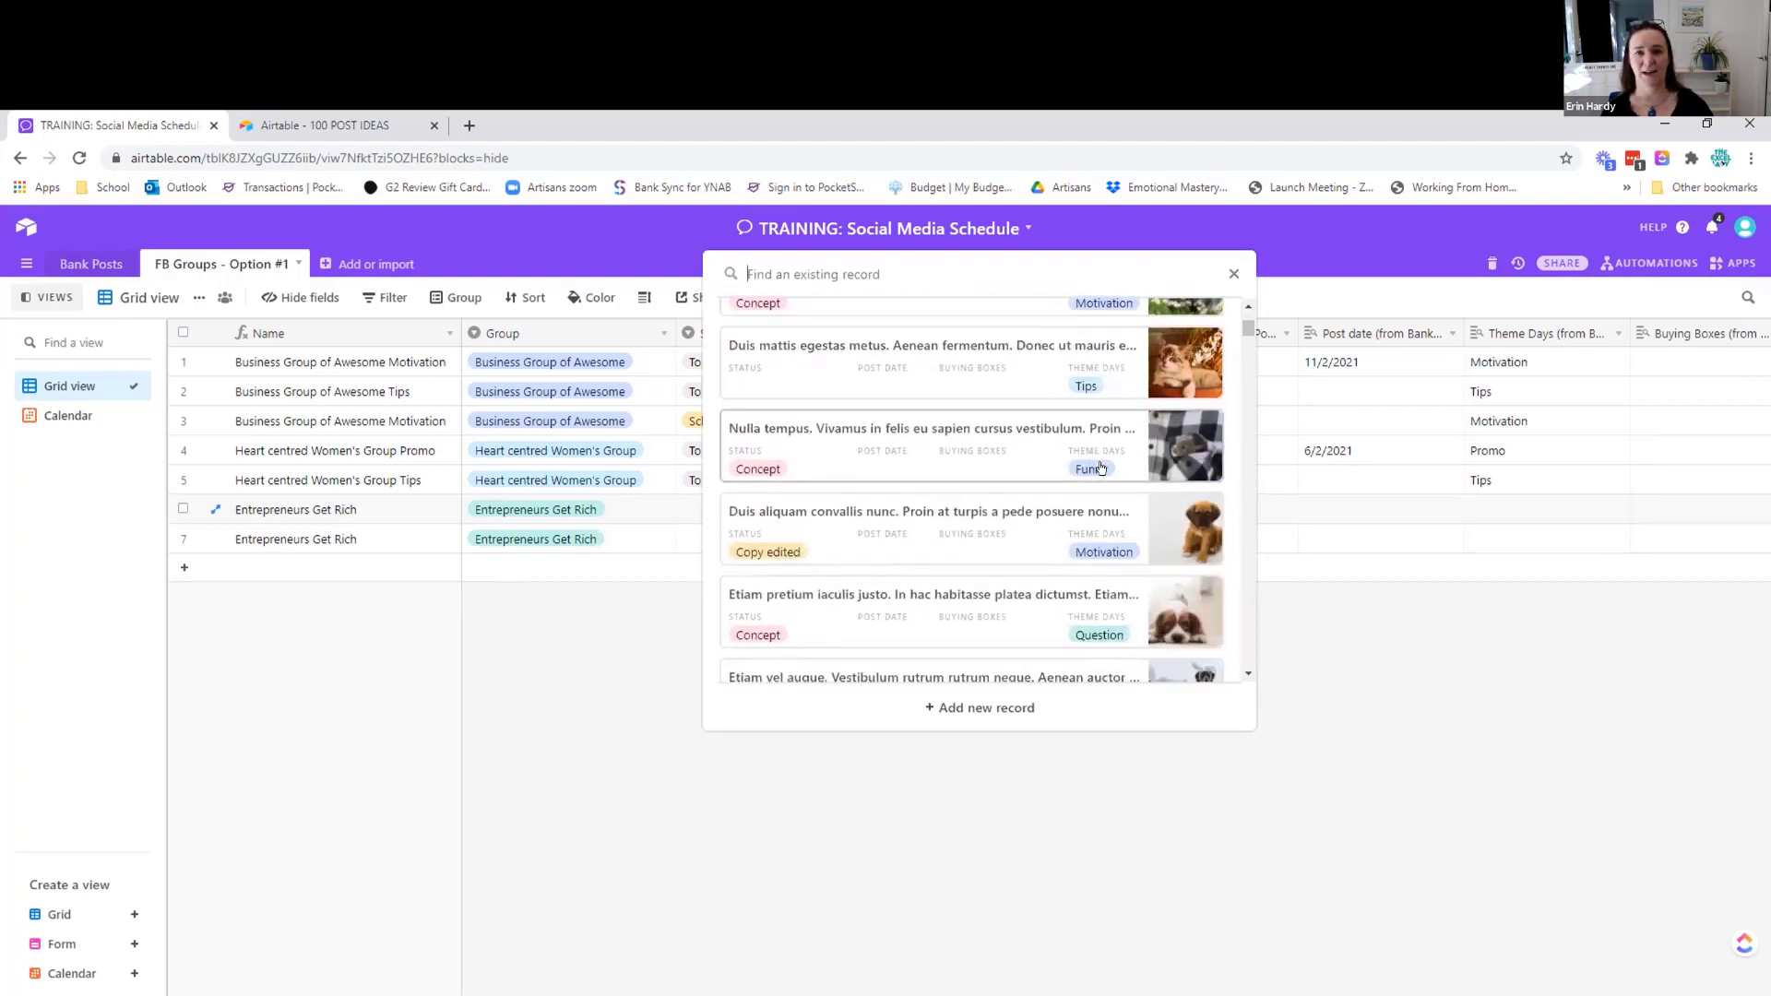
scroll(945, 467, down, 2)
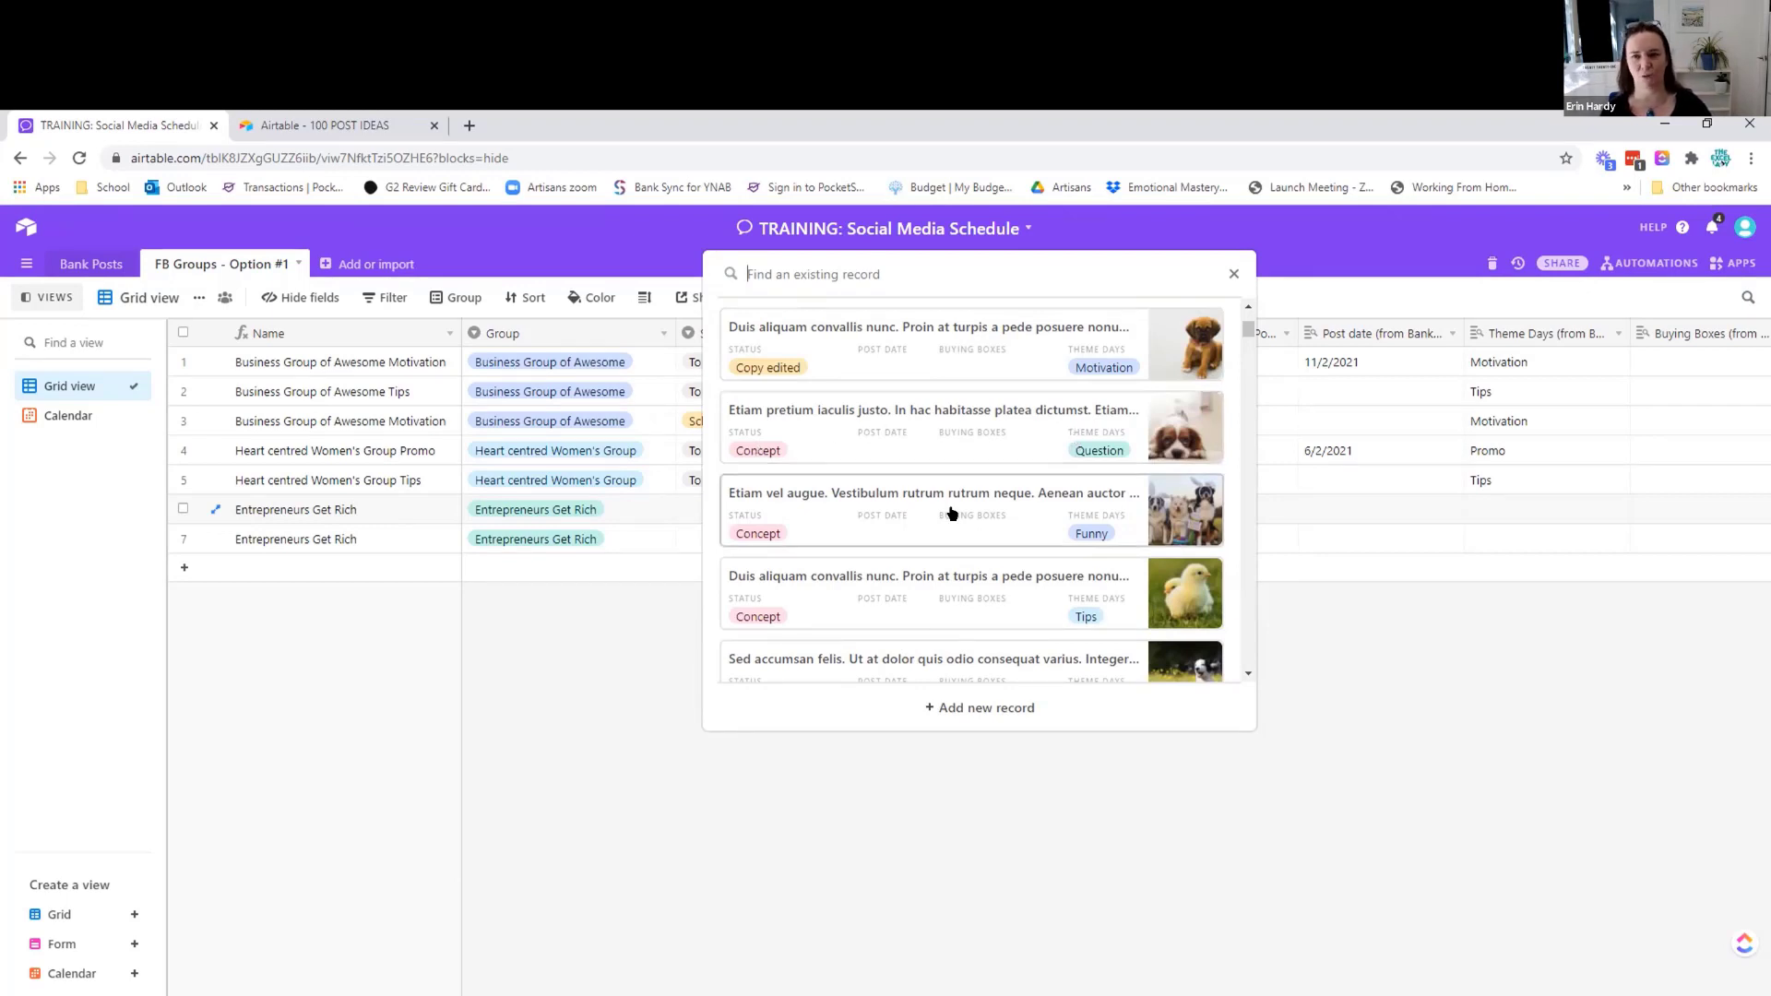
scroll(950, 505, down, 2)
scroll(1022, 525, down, 5)
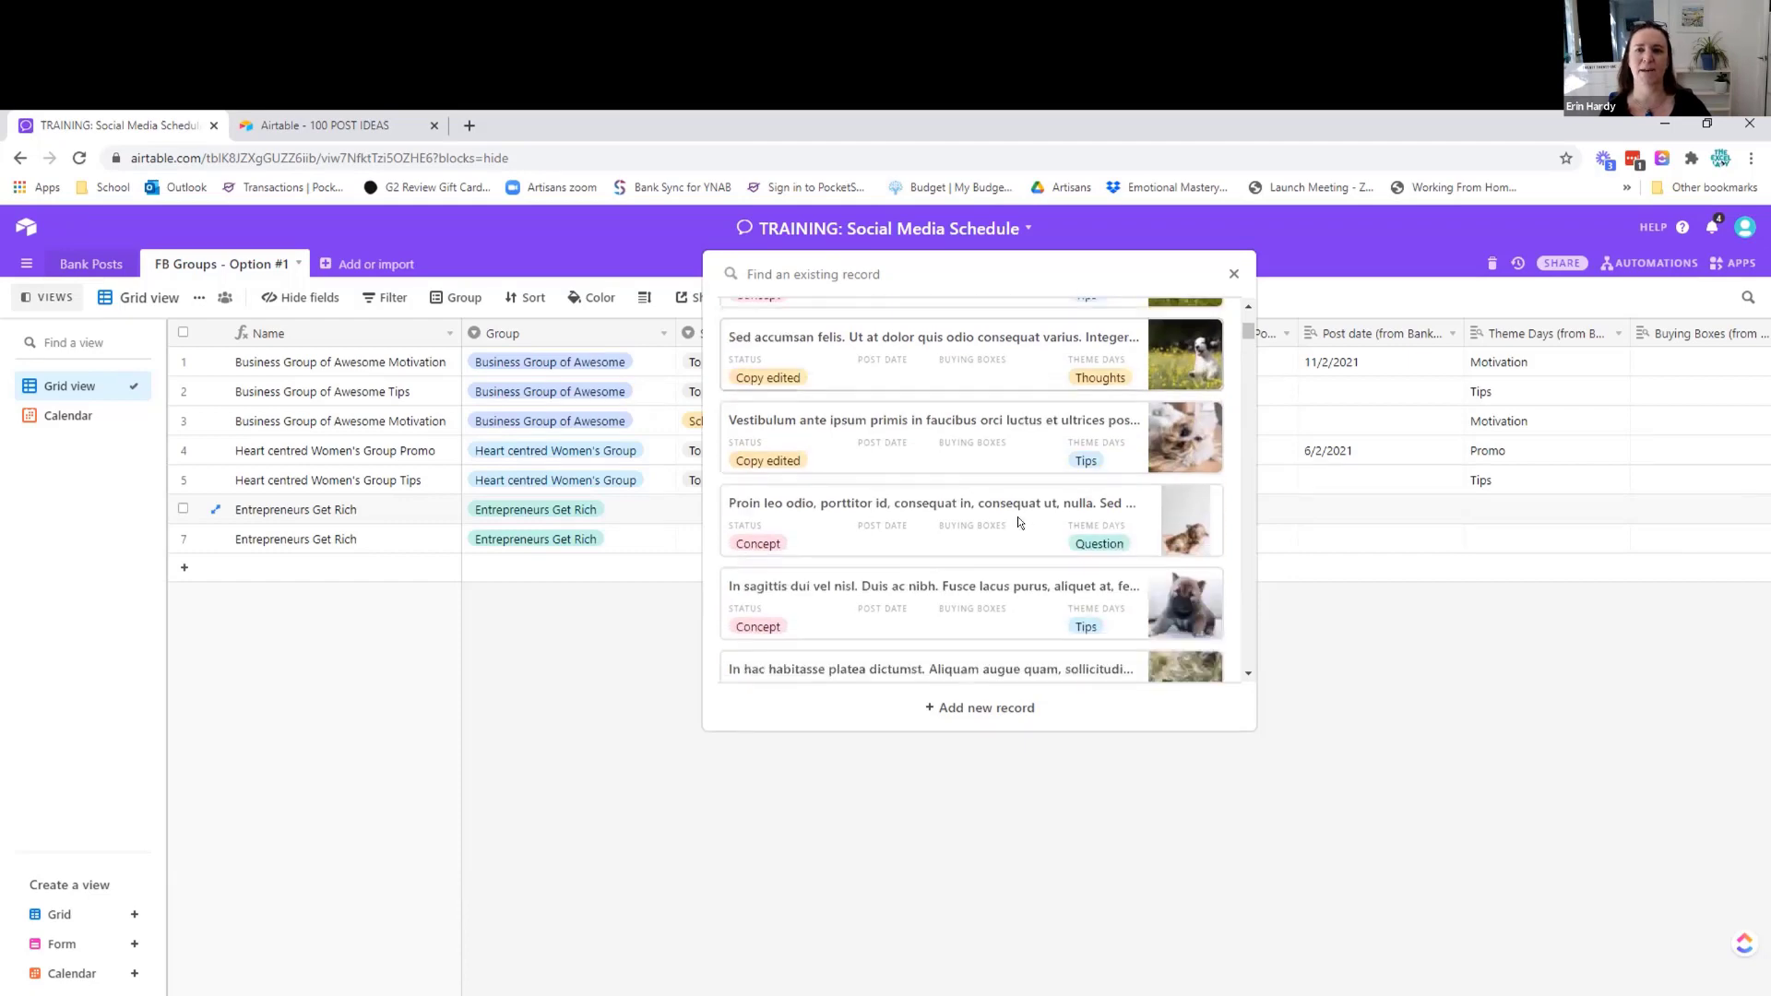
scroll(1027, 526, down, 5)
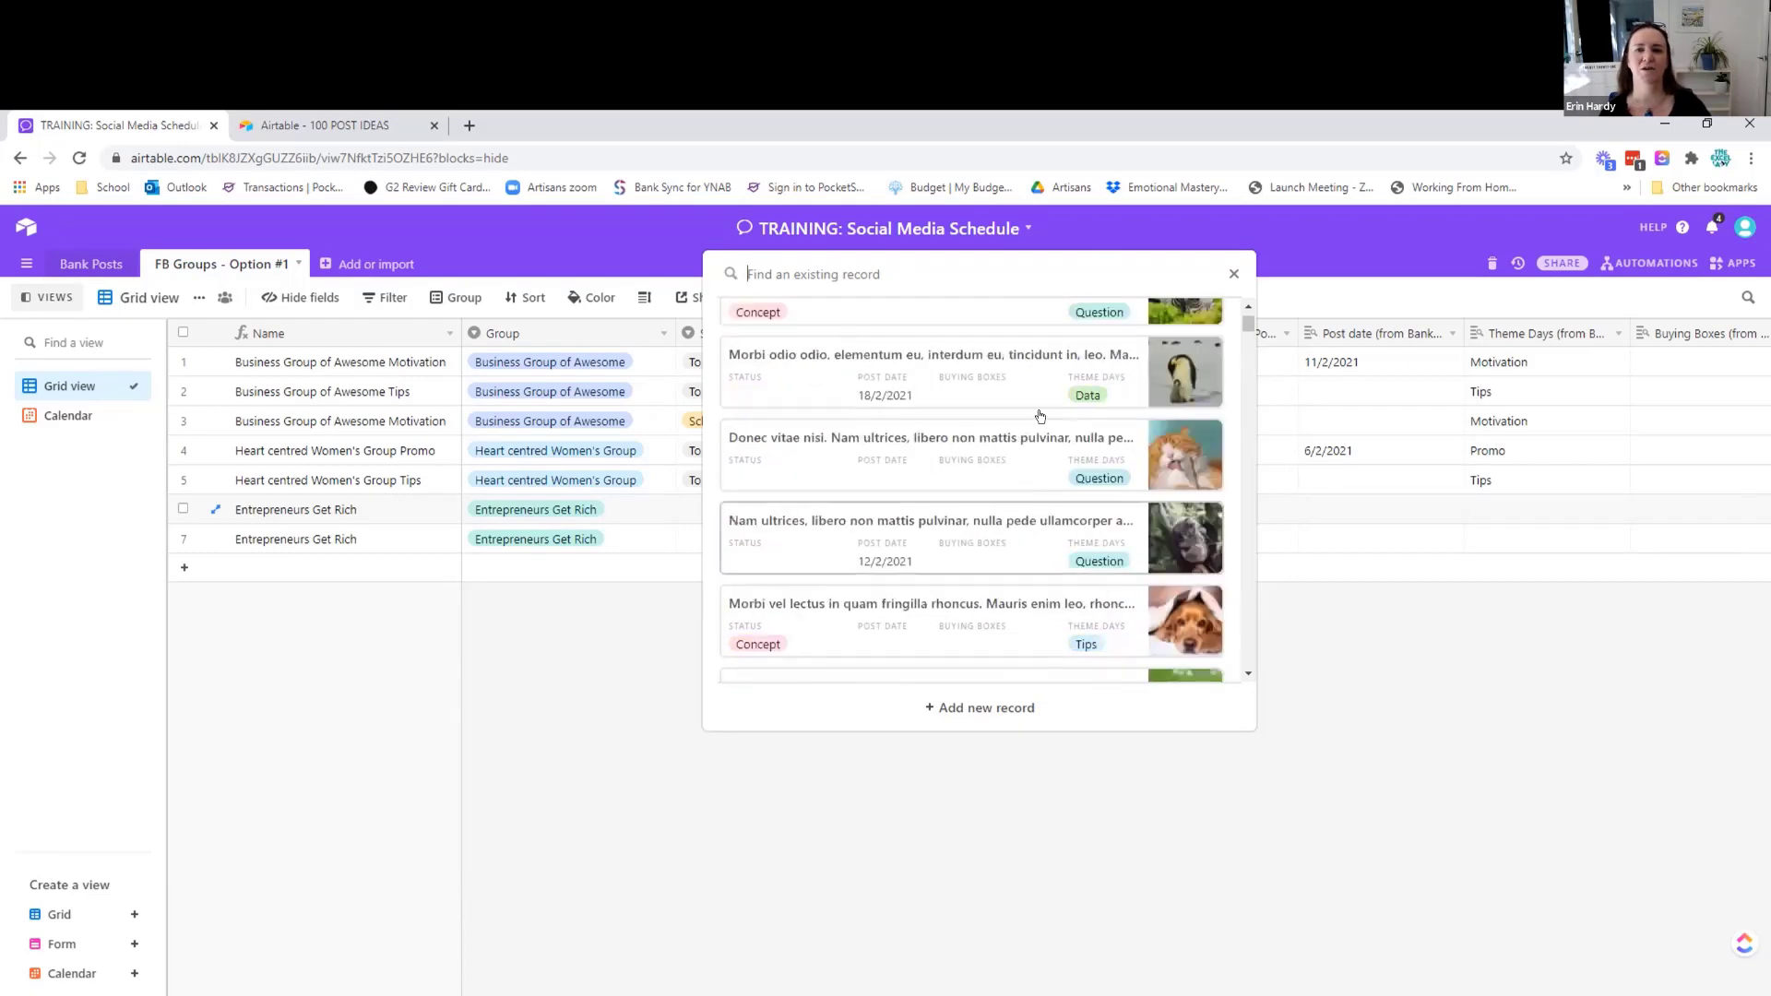
scroll(1035, 366, up, 4)
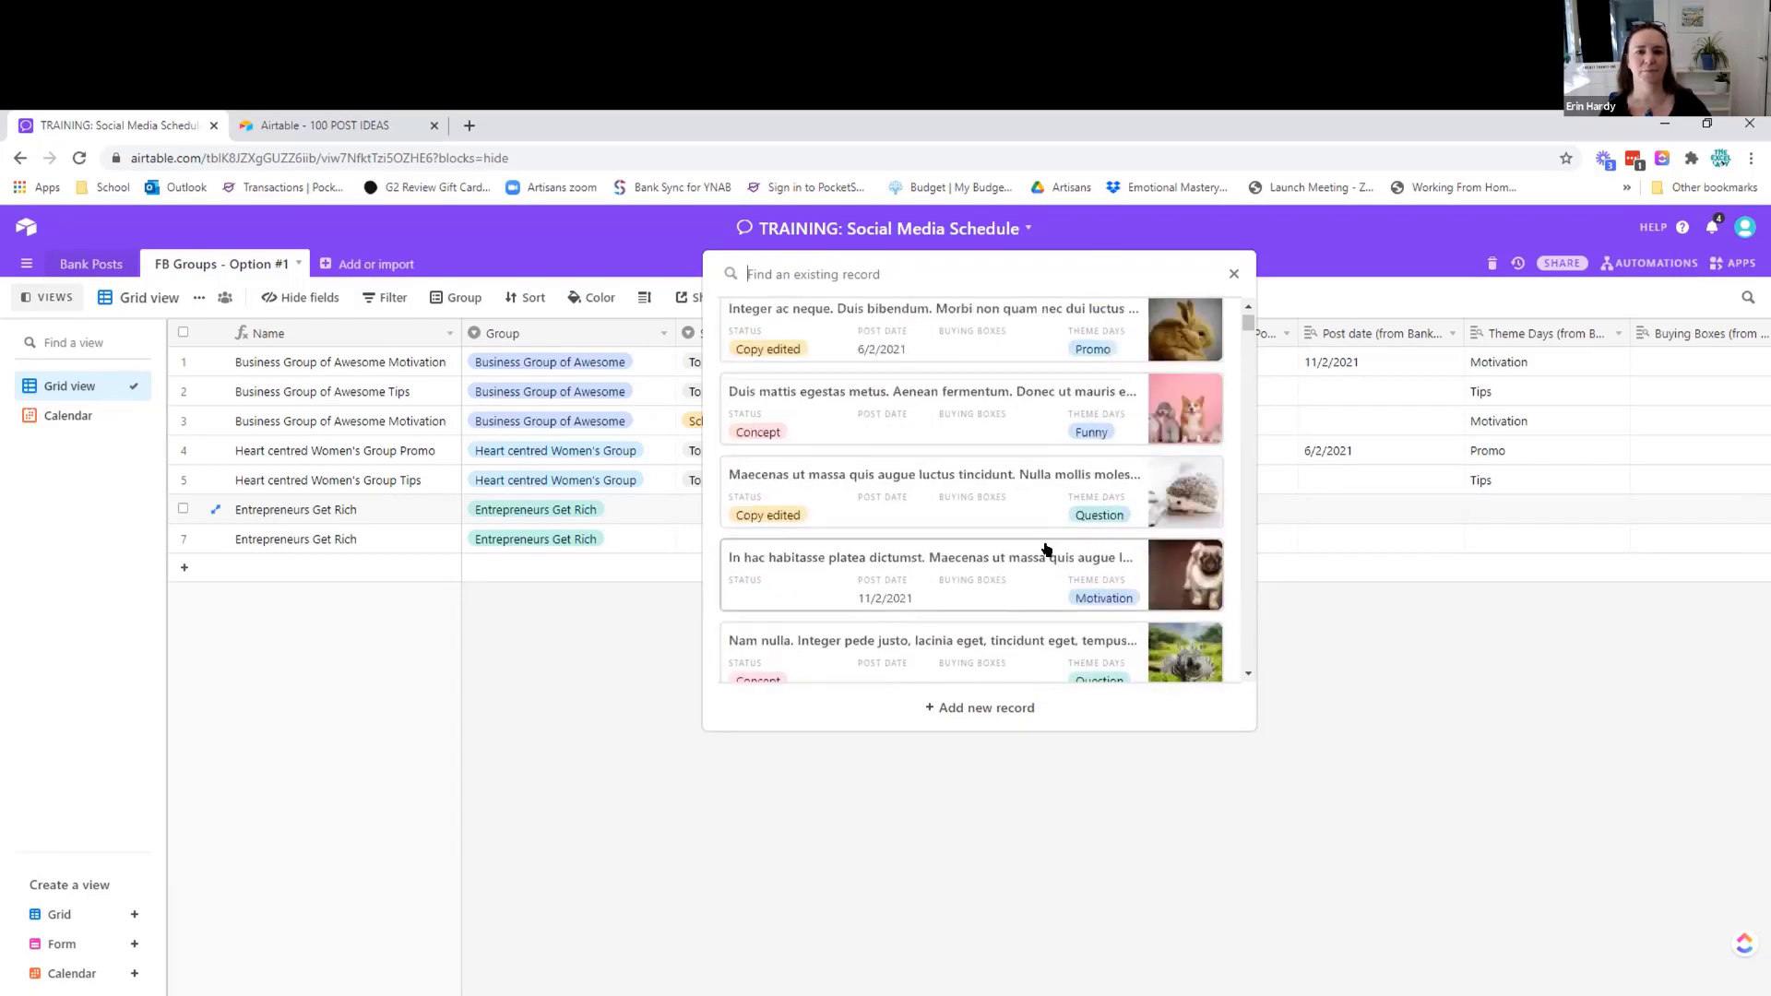
click(1033, 479)
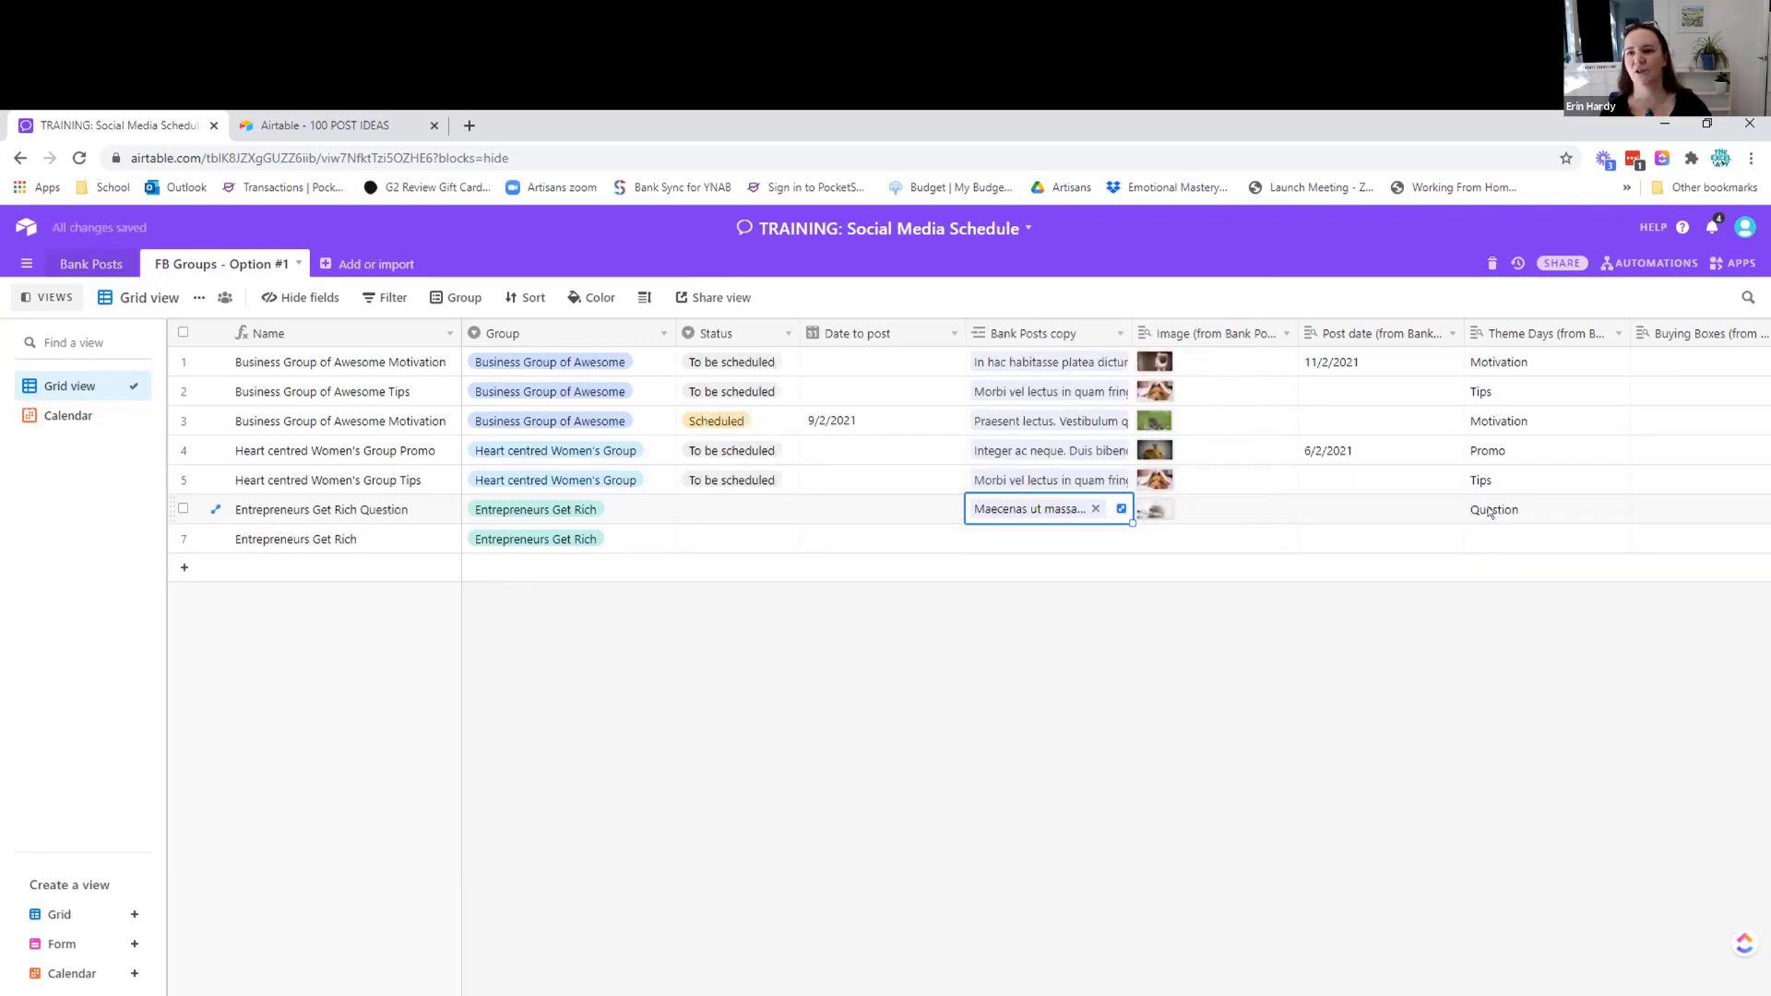
click(1195, 683)
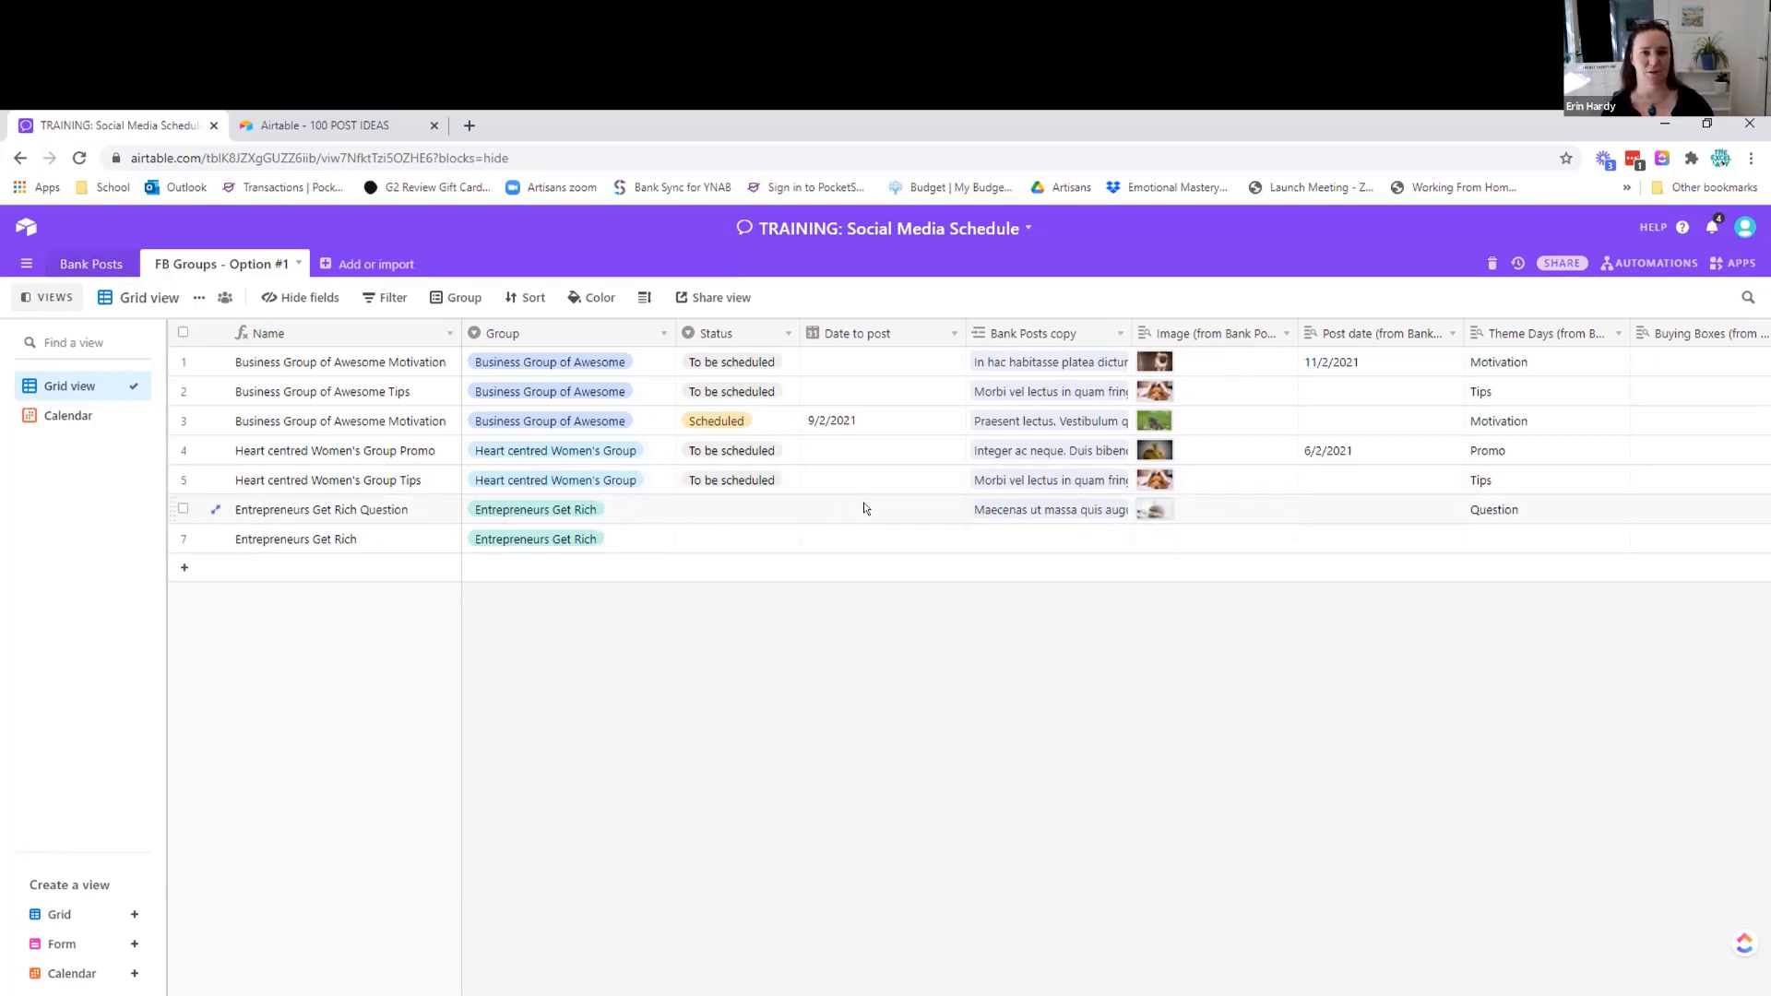
Link the second Entrepreneurs Get Rich record to the Motivation-themed bank post starting "In hac habitasse platea dictumst"
click(1003, 538)
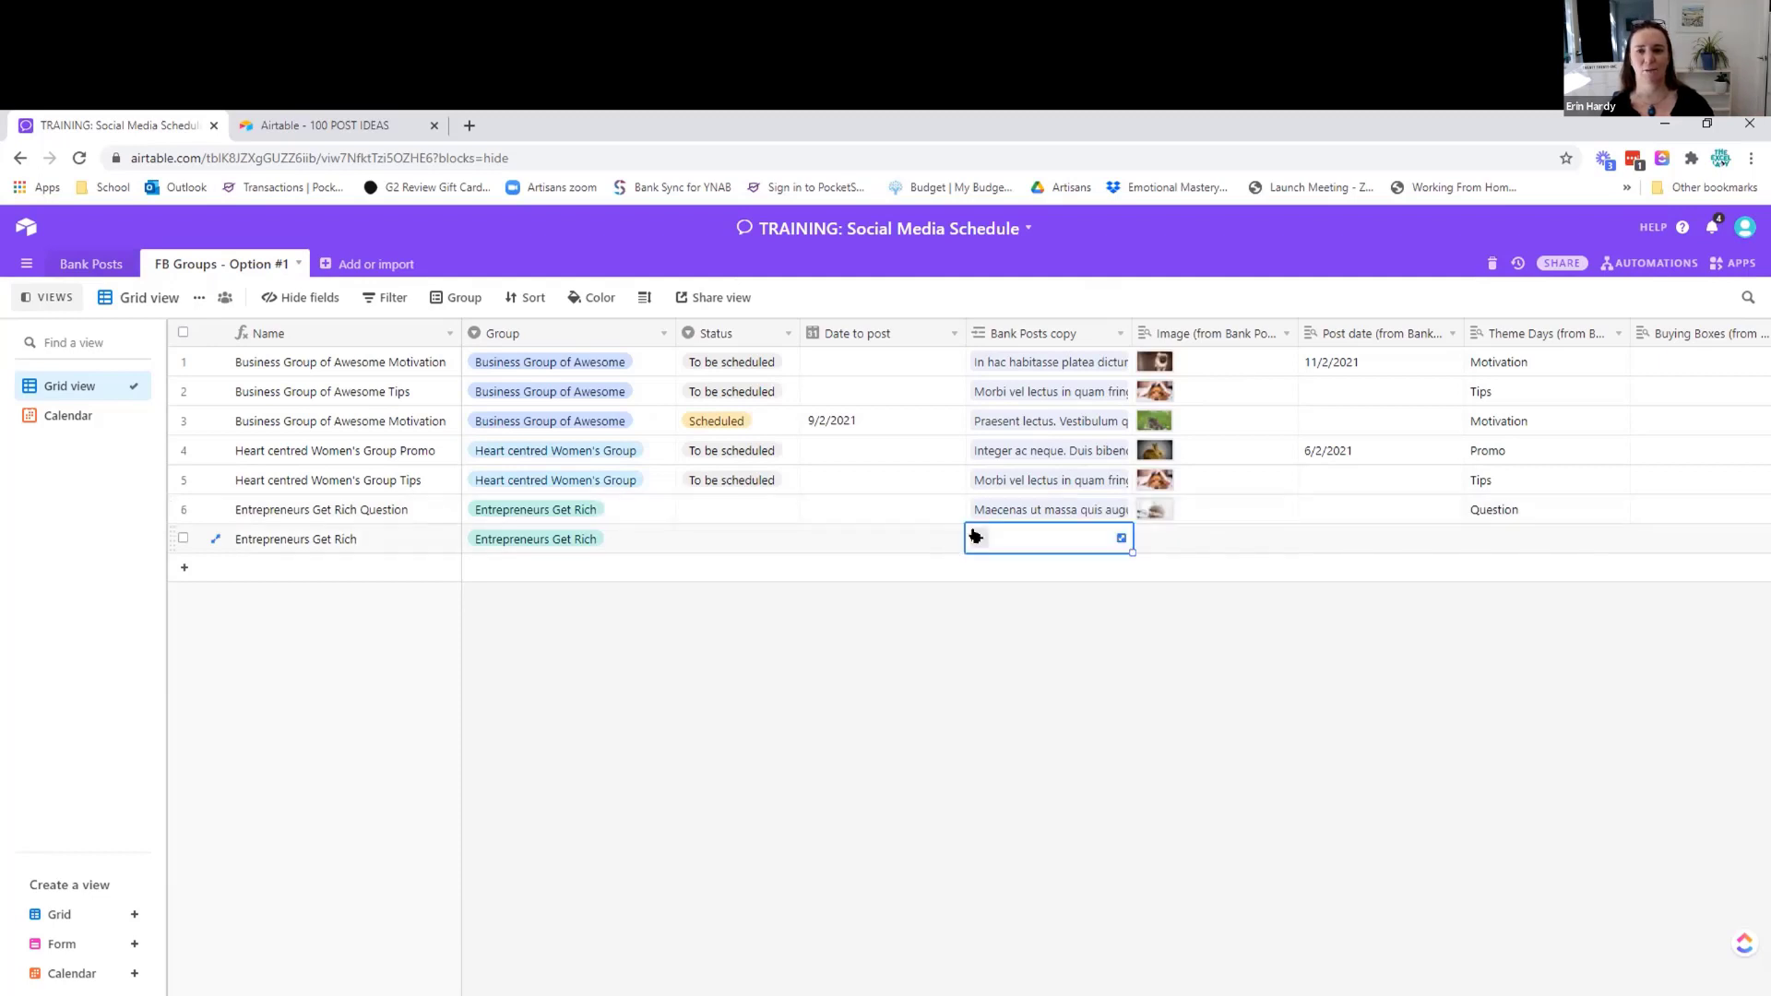
click(971, 535)
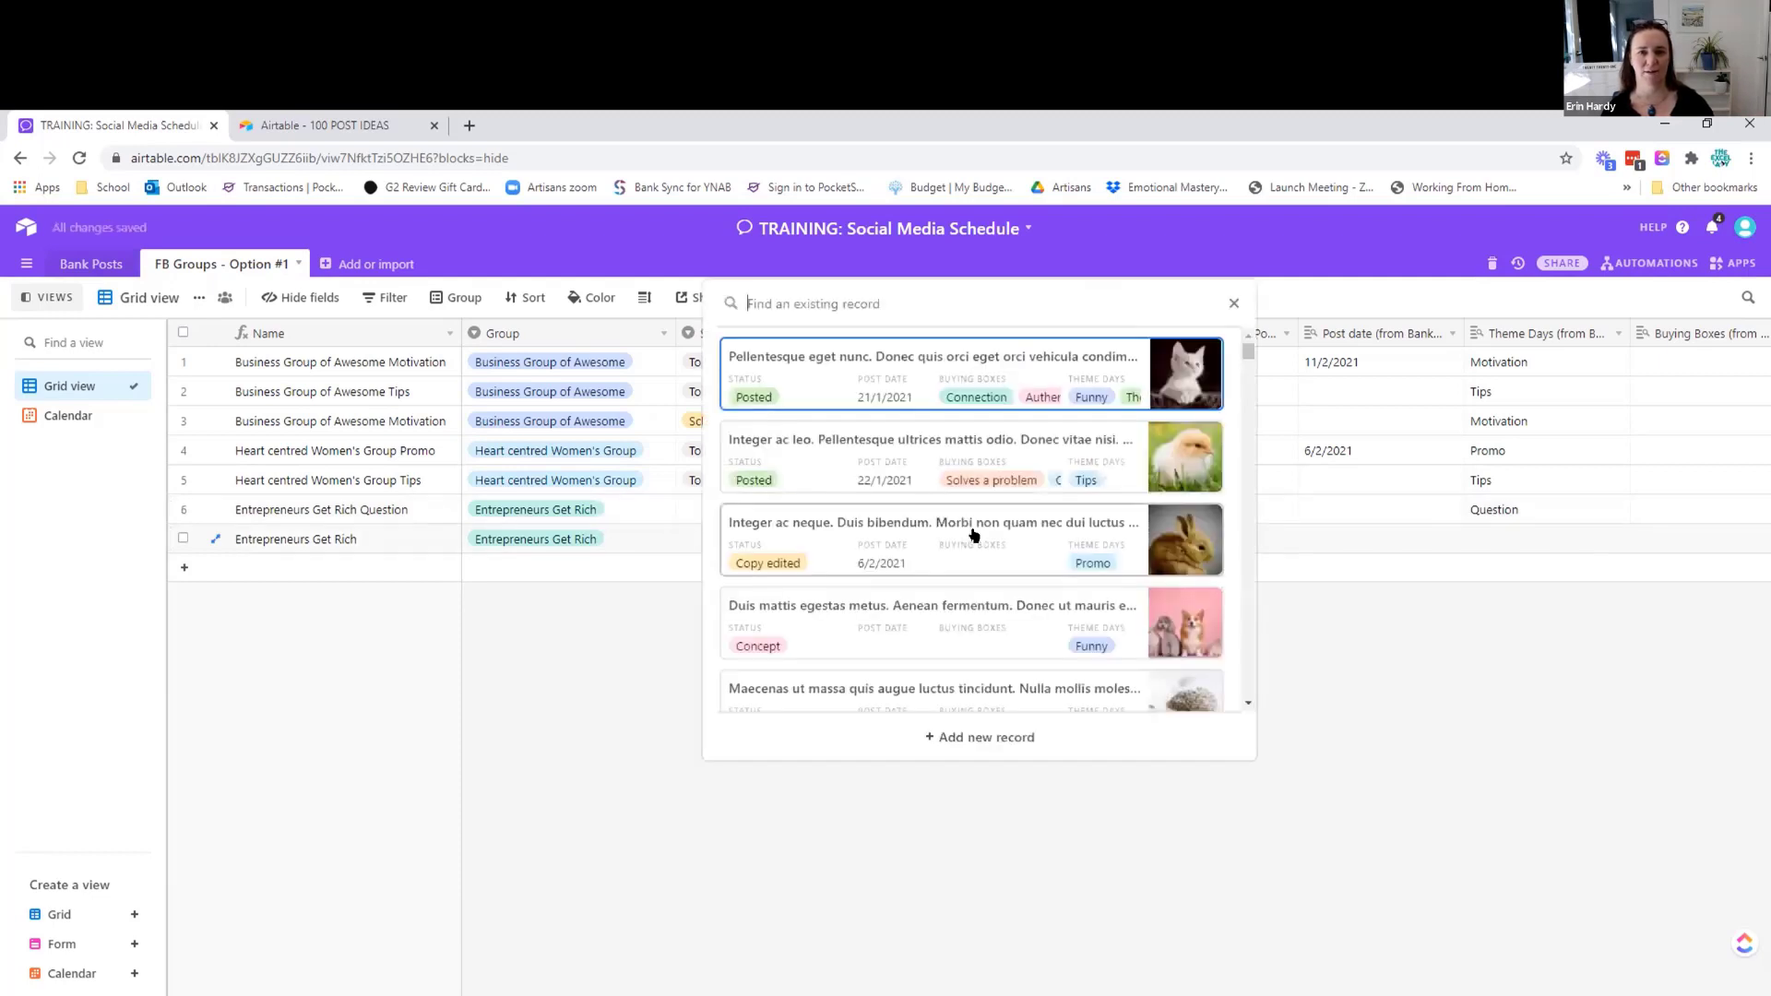
scroll(971, 535, down, 2)
click(983, 595)
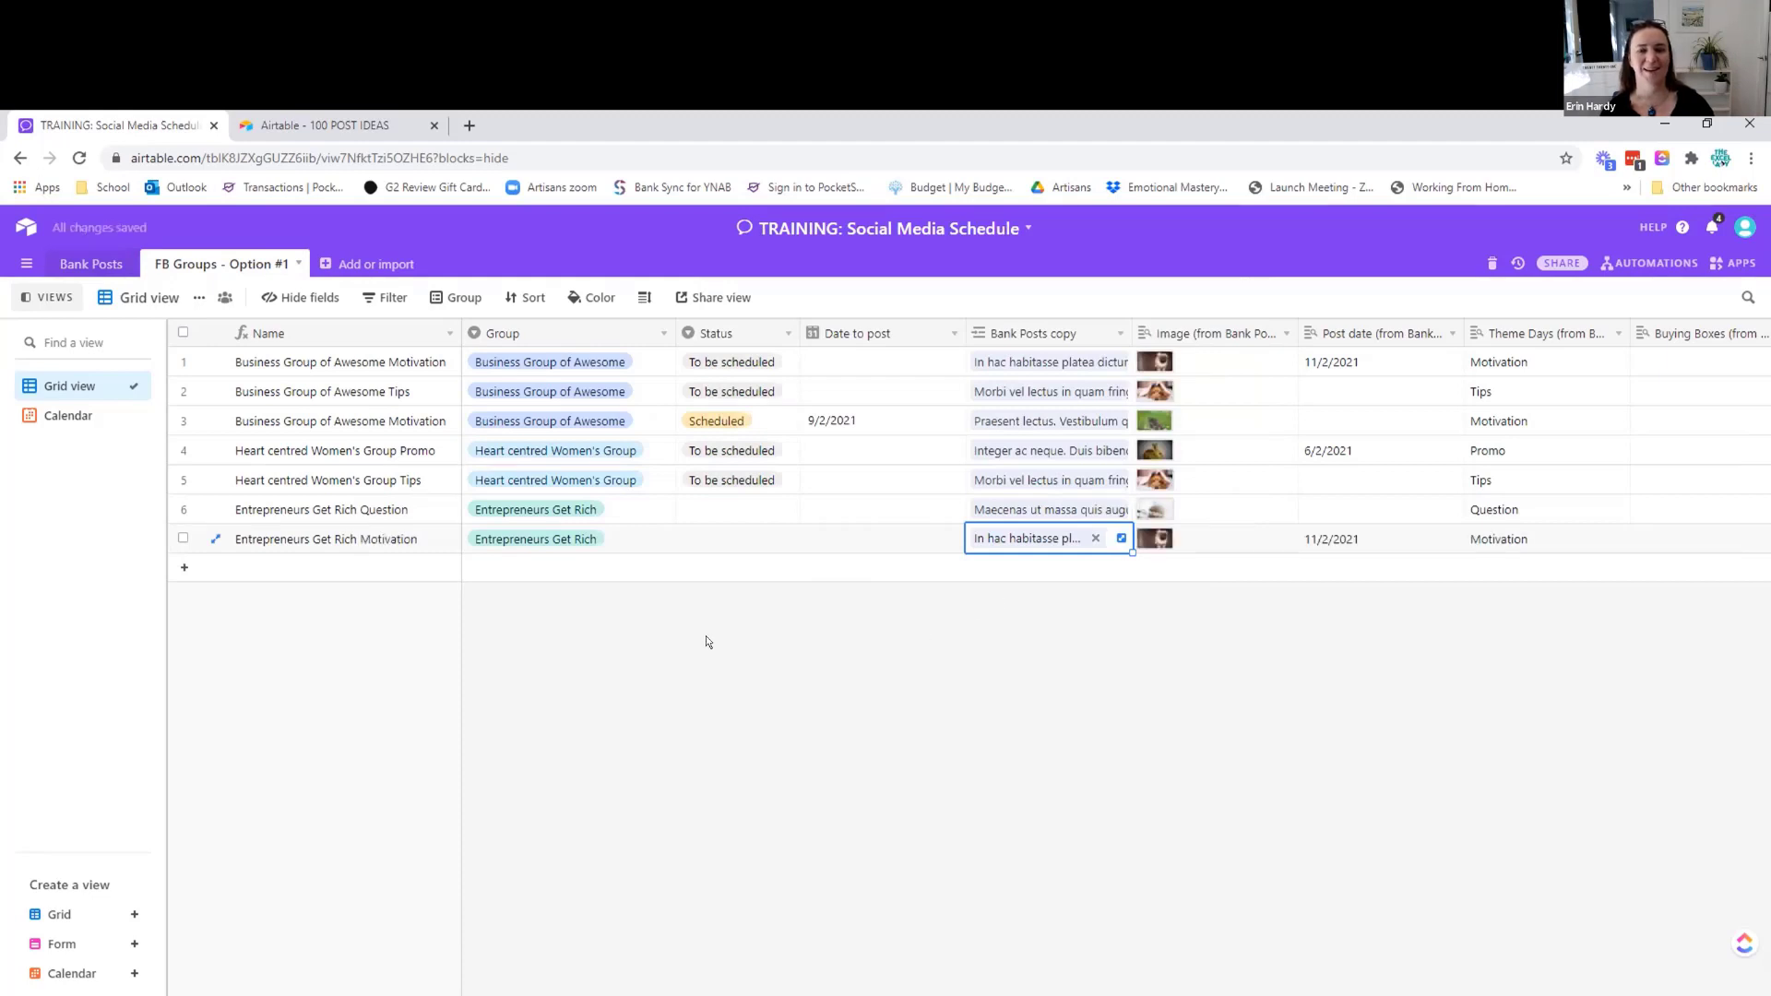
Set the Status of both Entrepreneurs Get Rich records to To be scheduled
click(767, 509)
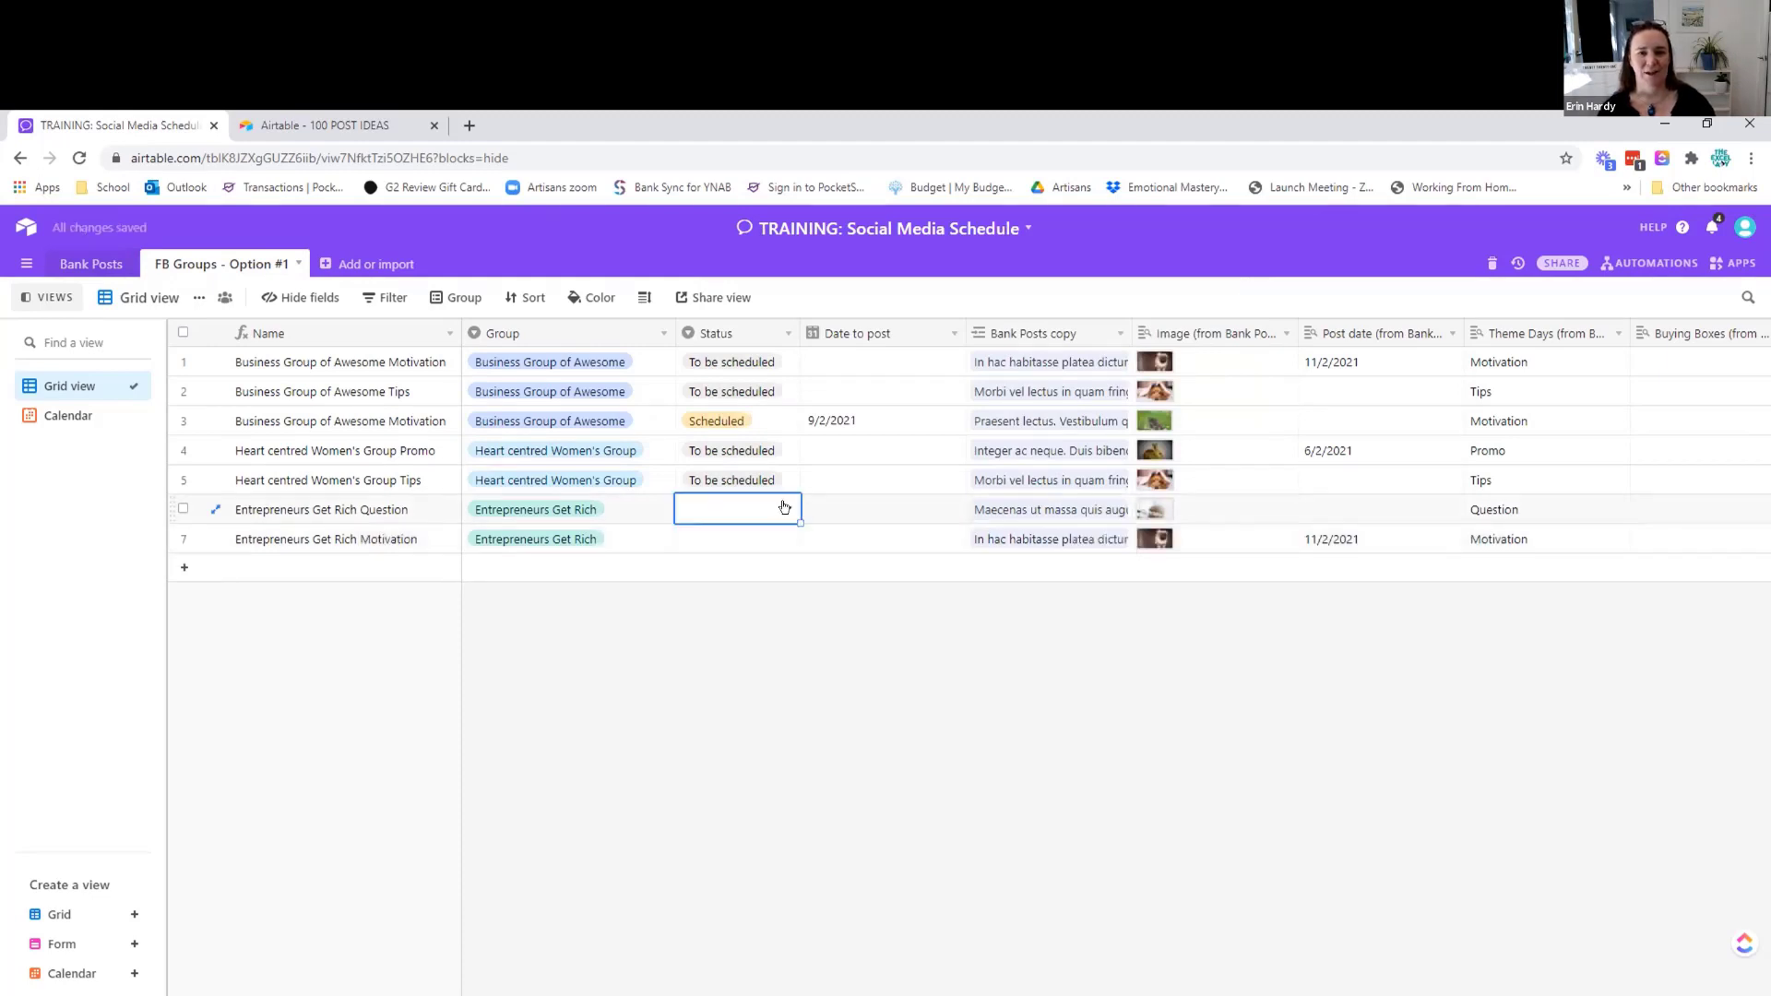
click(780, 512)
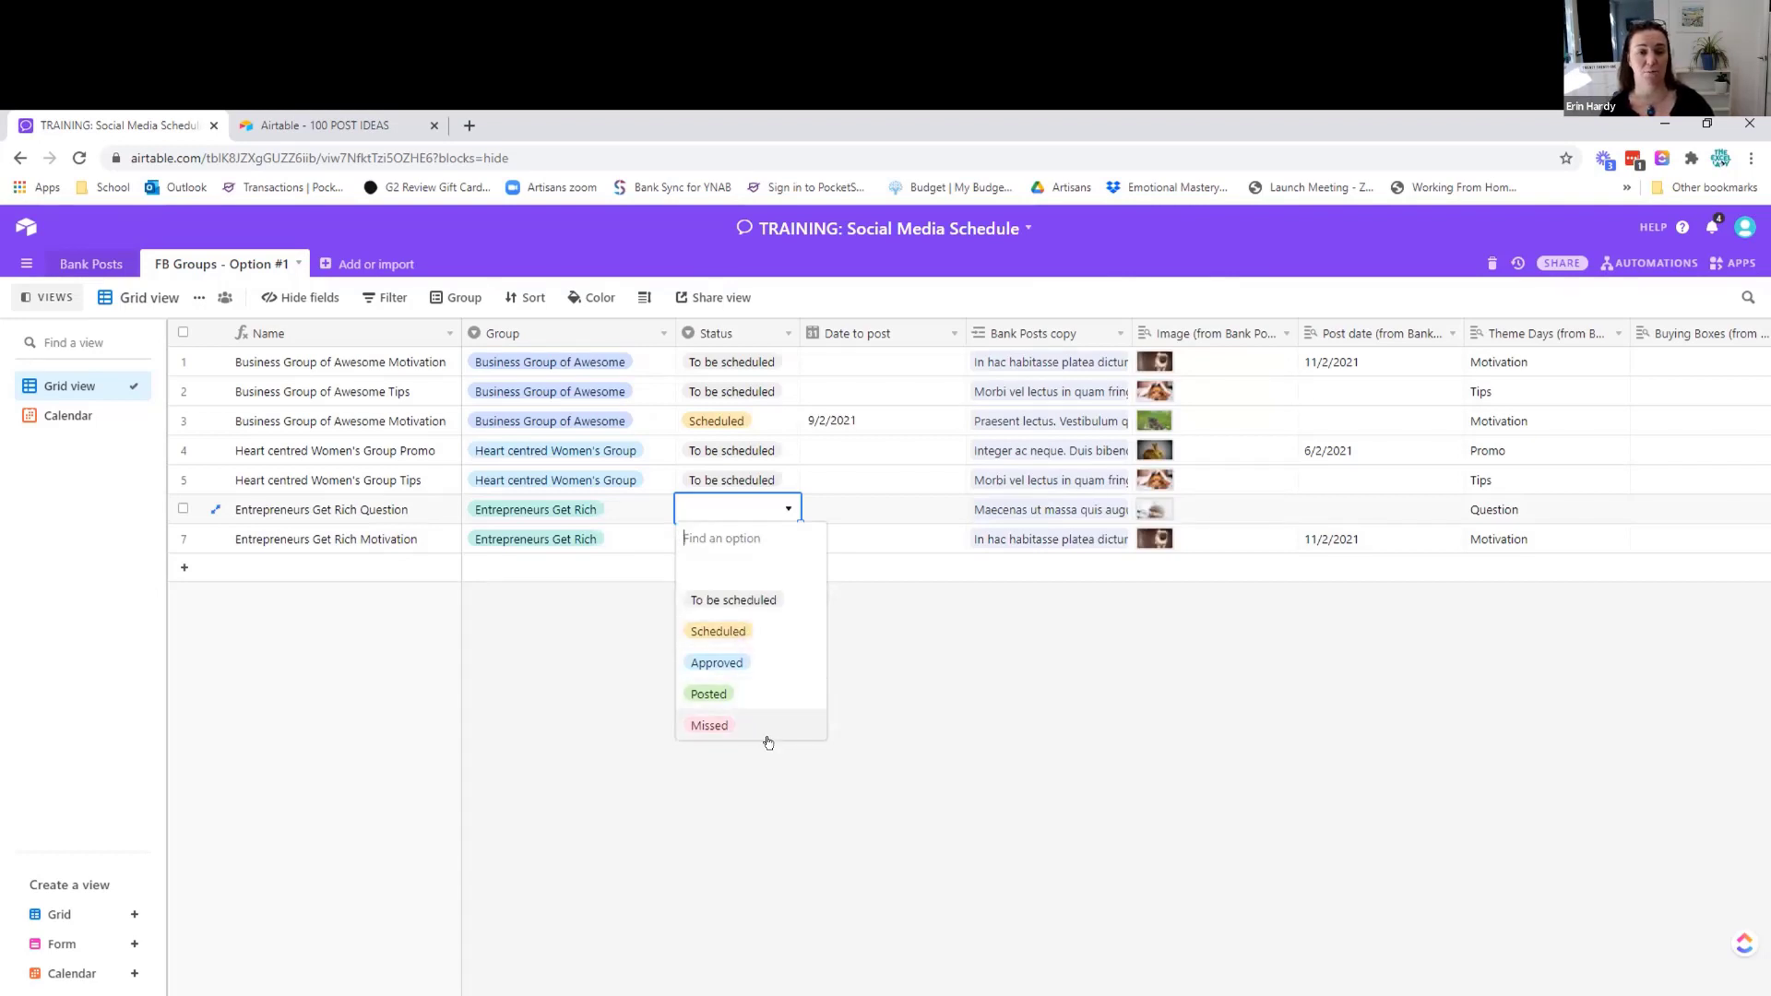
click(751, 600)
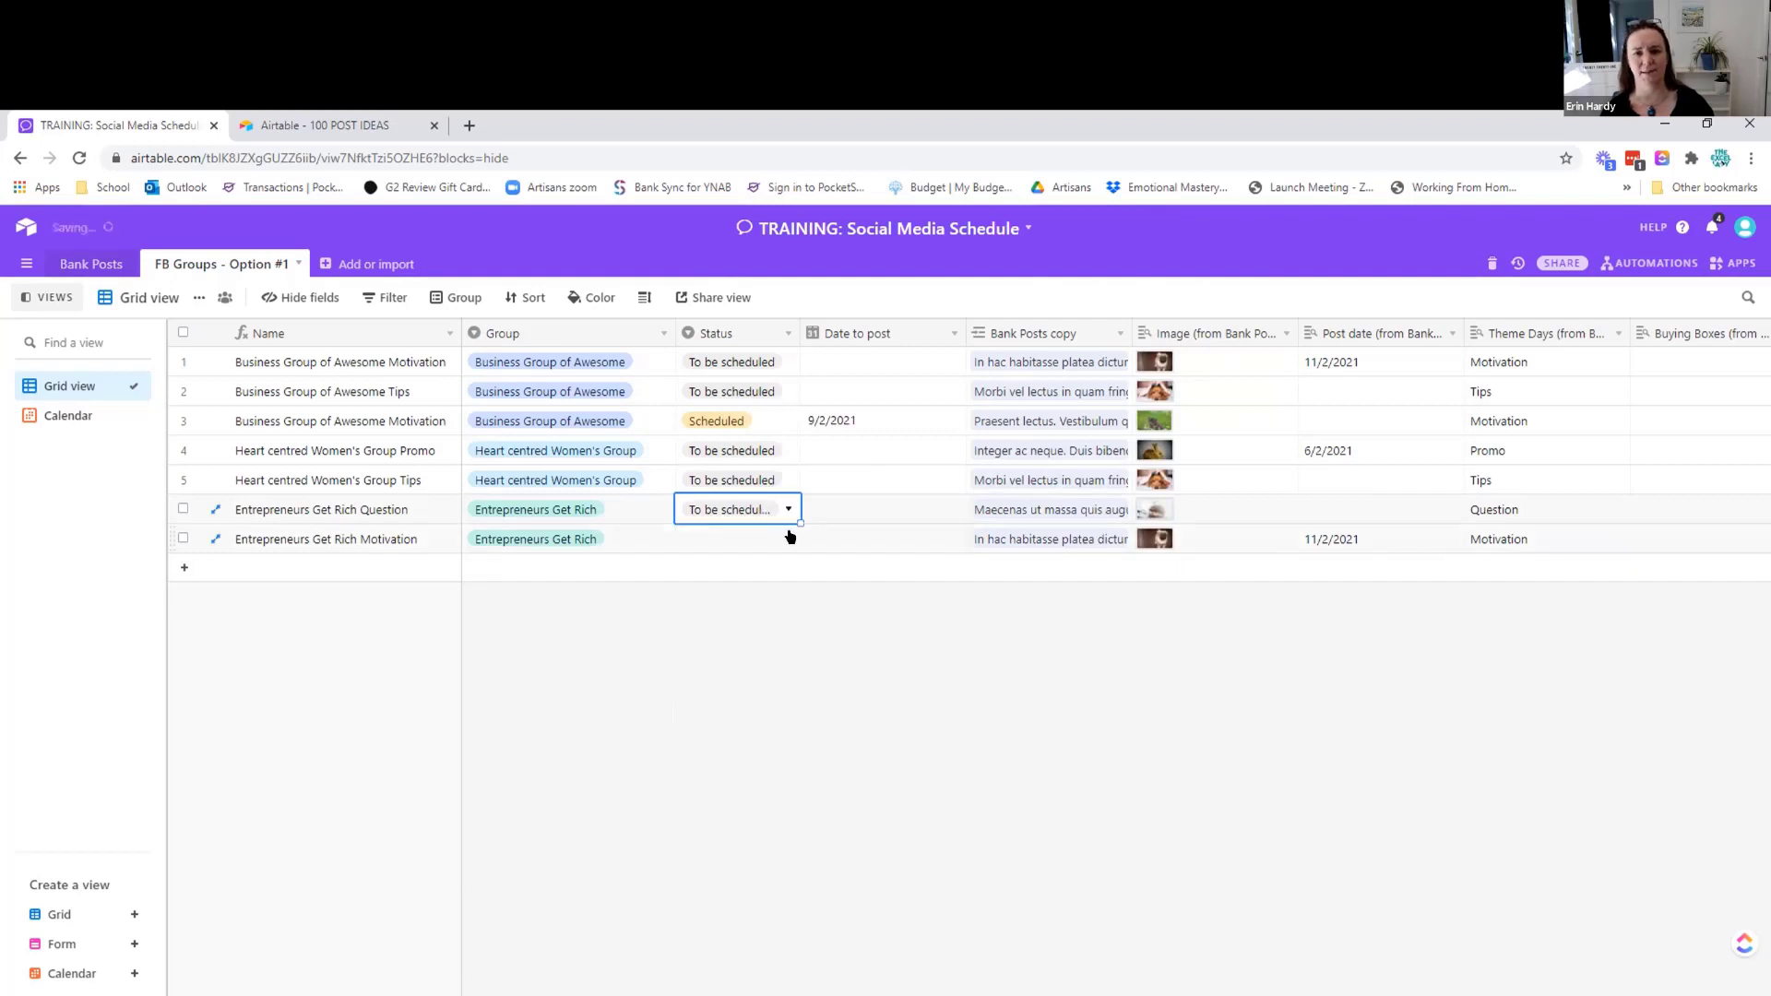
click(784, 535)
click(783, 535)
click(756, 629)
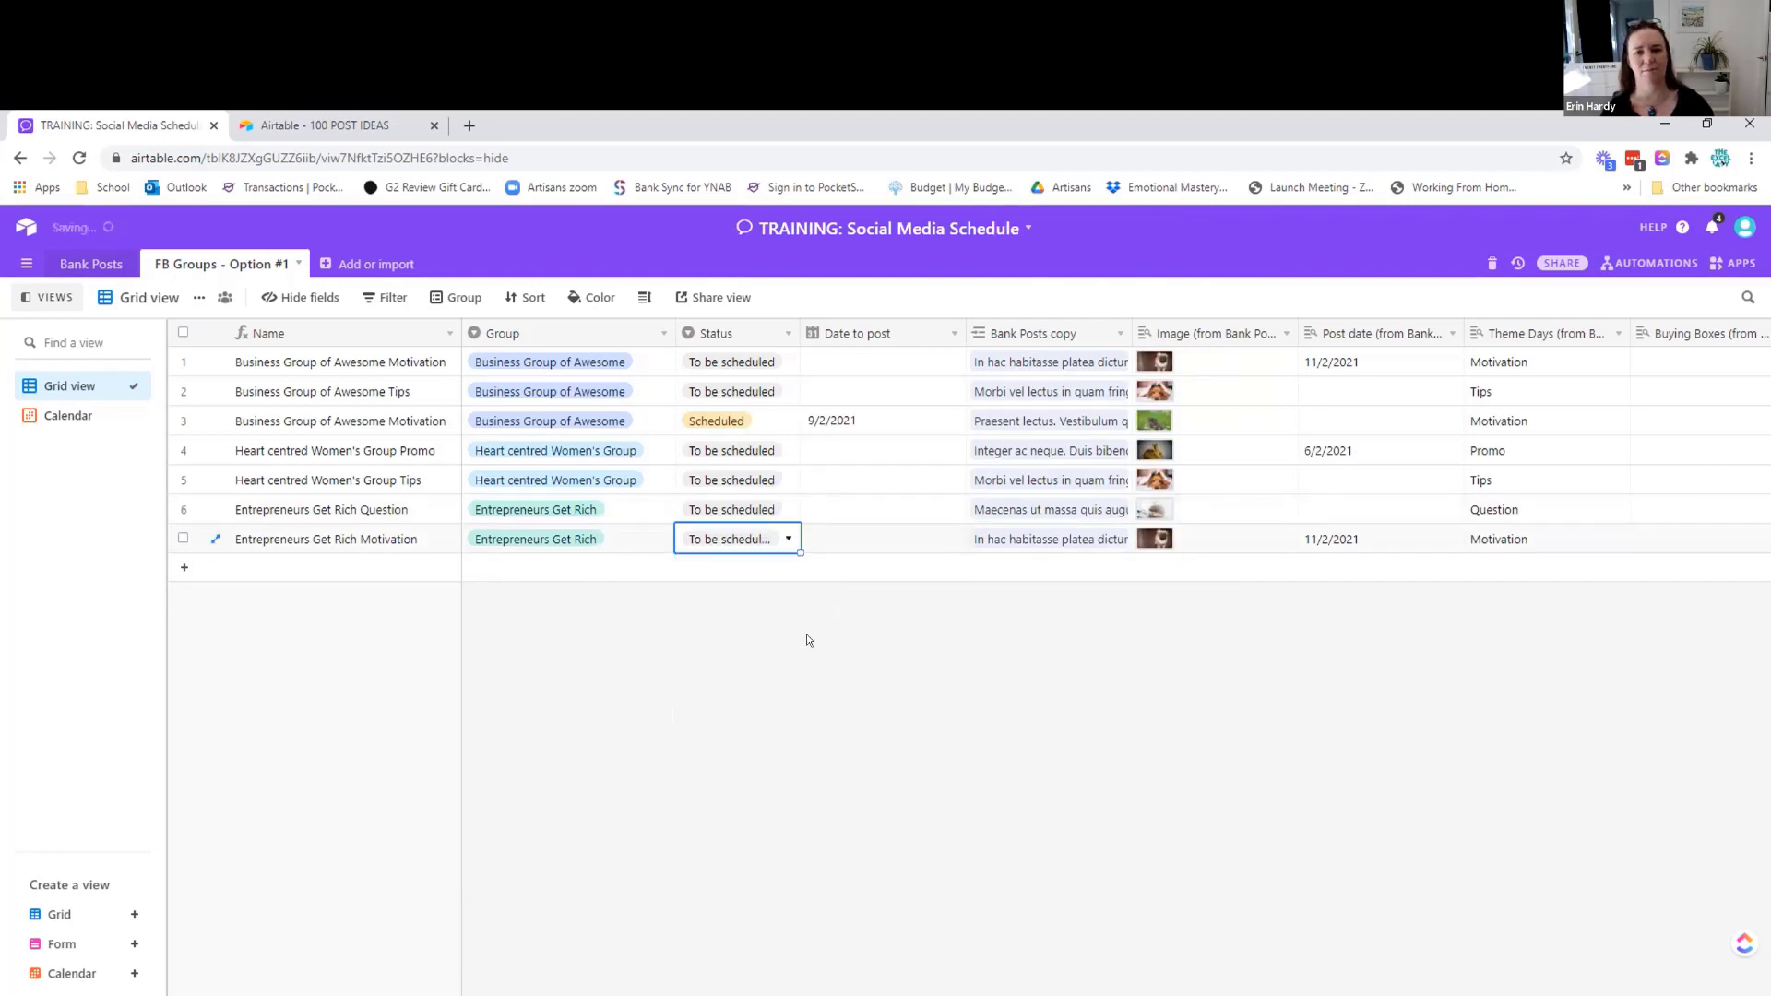
click(821, 644)
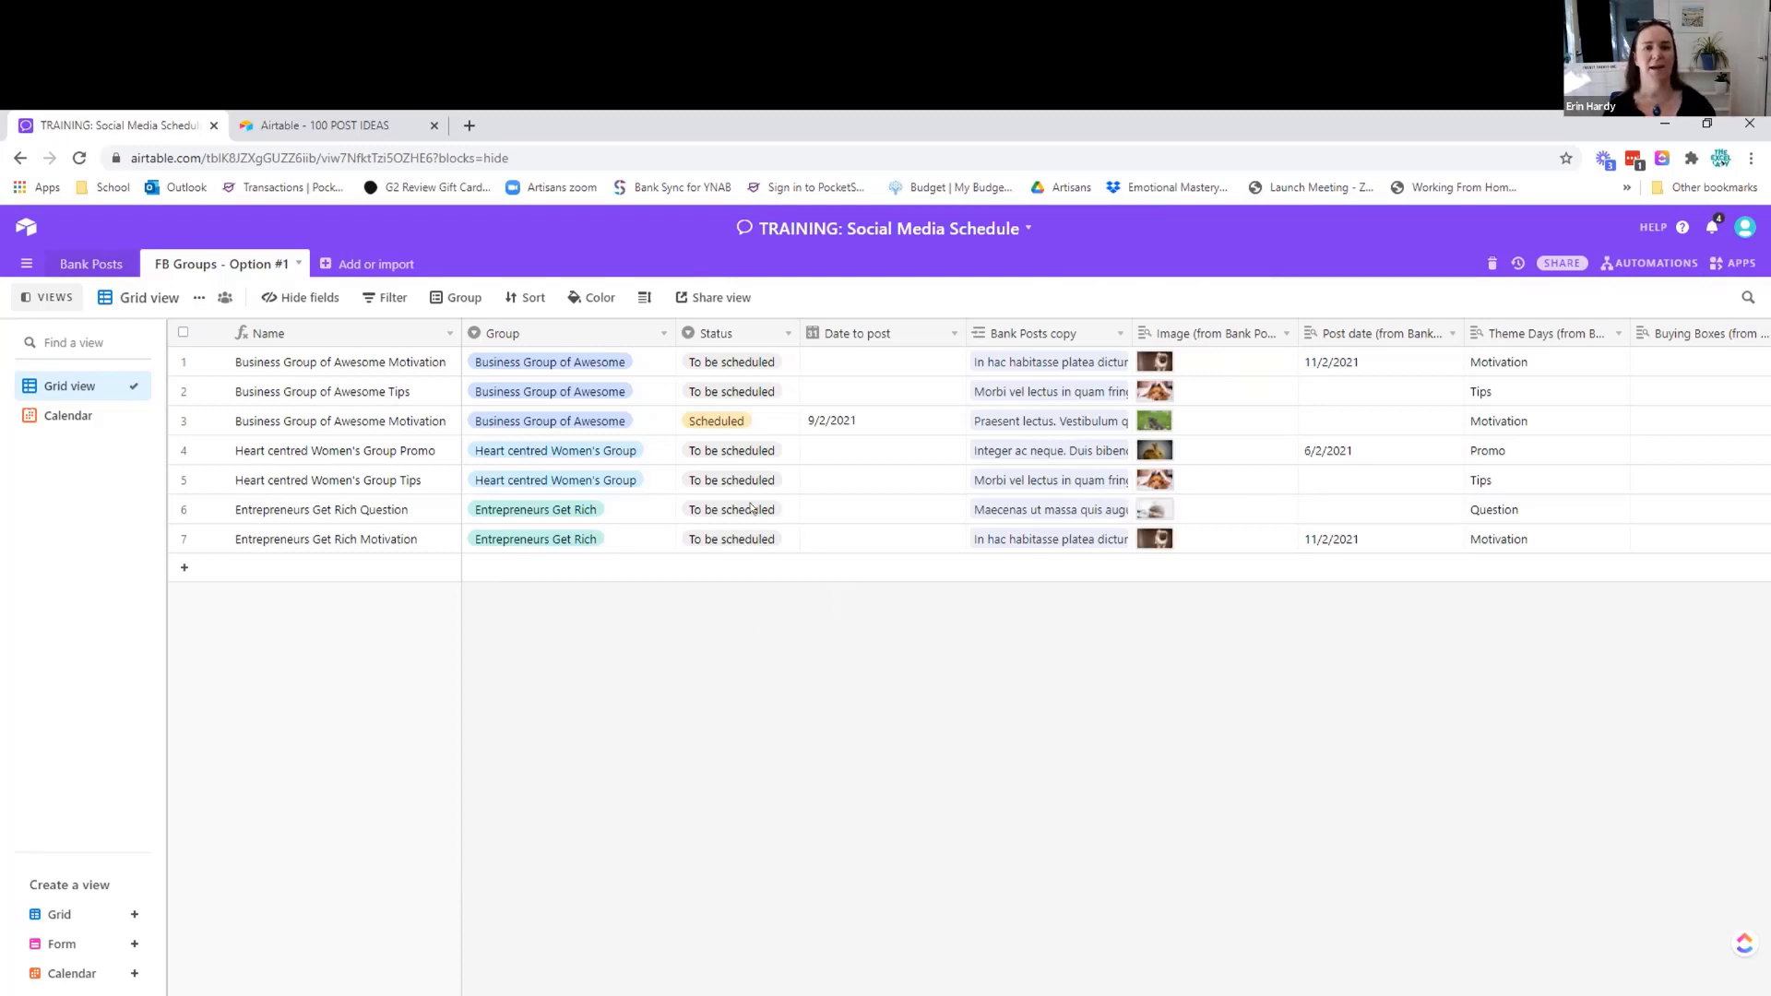
Examine the Date to post column and the Calendar view's undated records, returning to the grid view
click(924, 482)
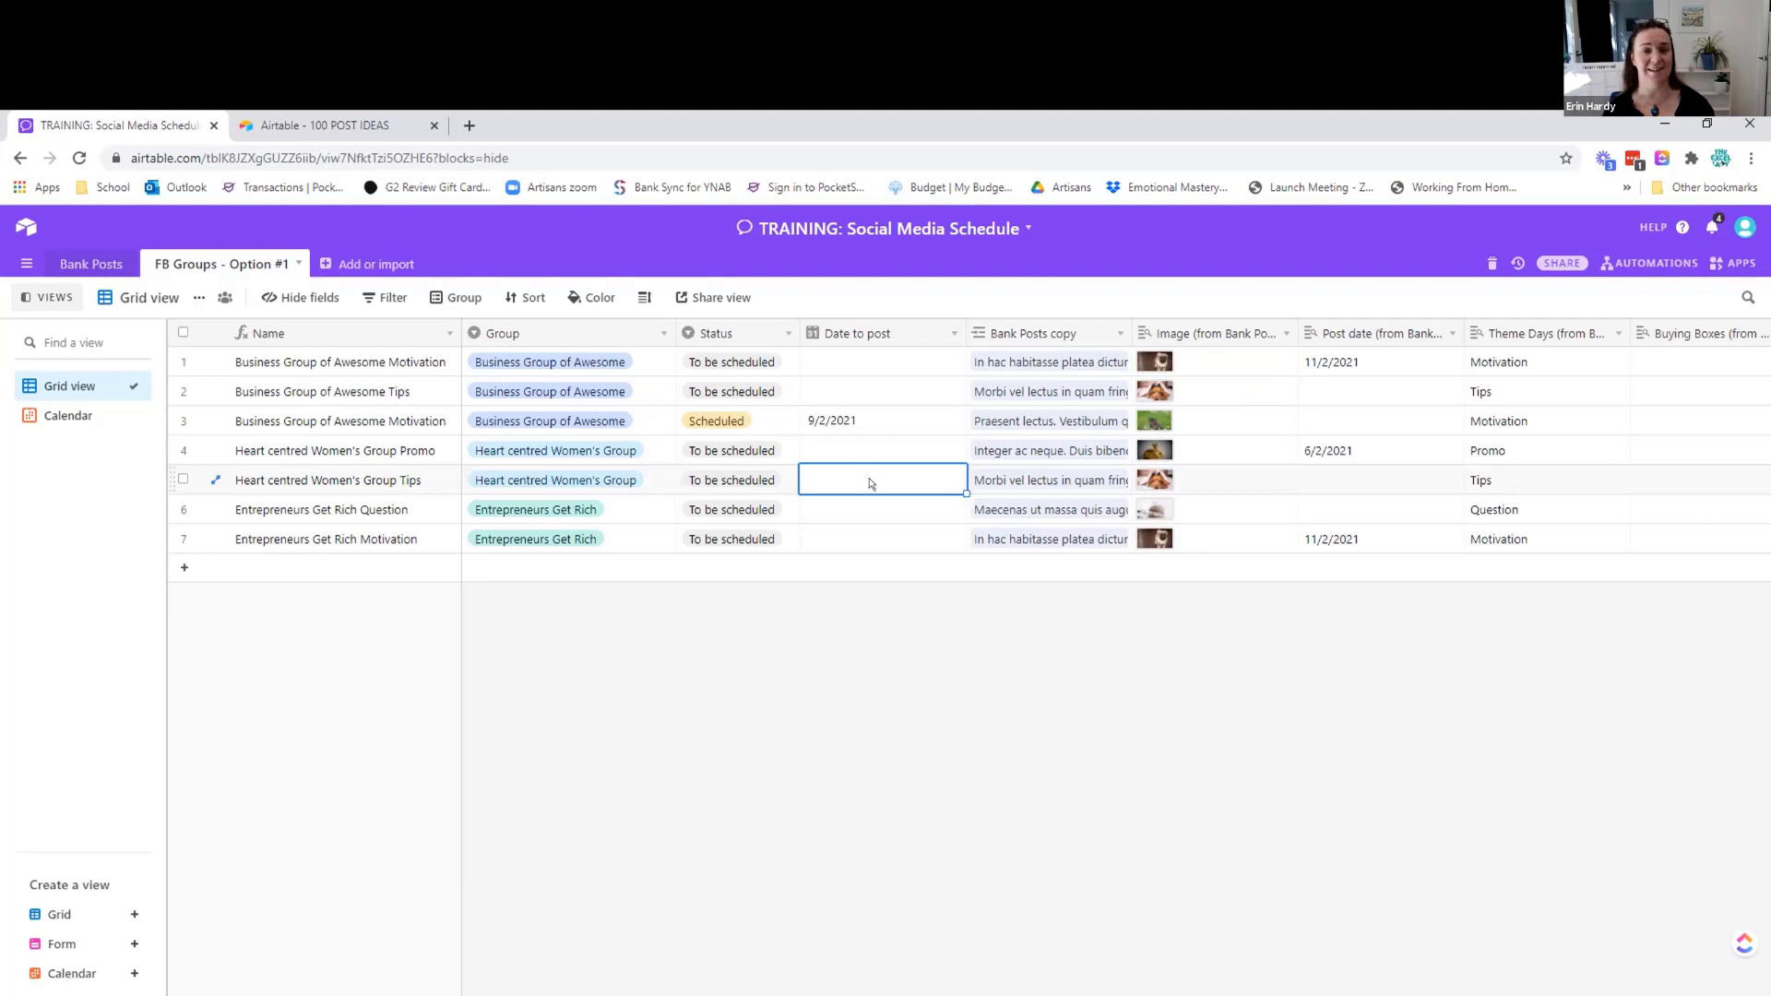
click(867, 644)
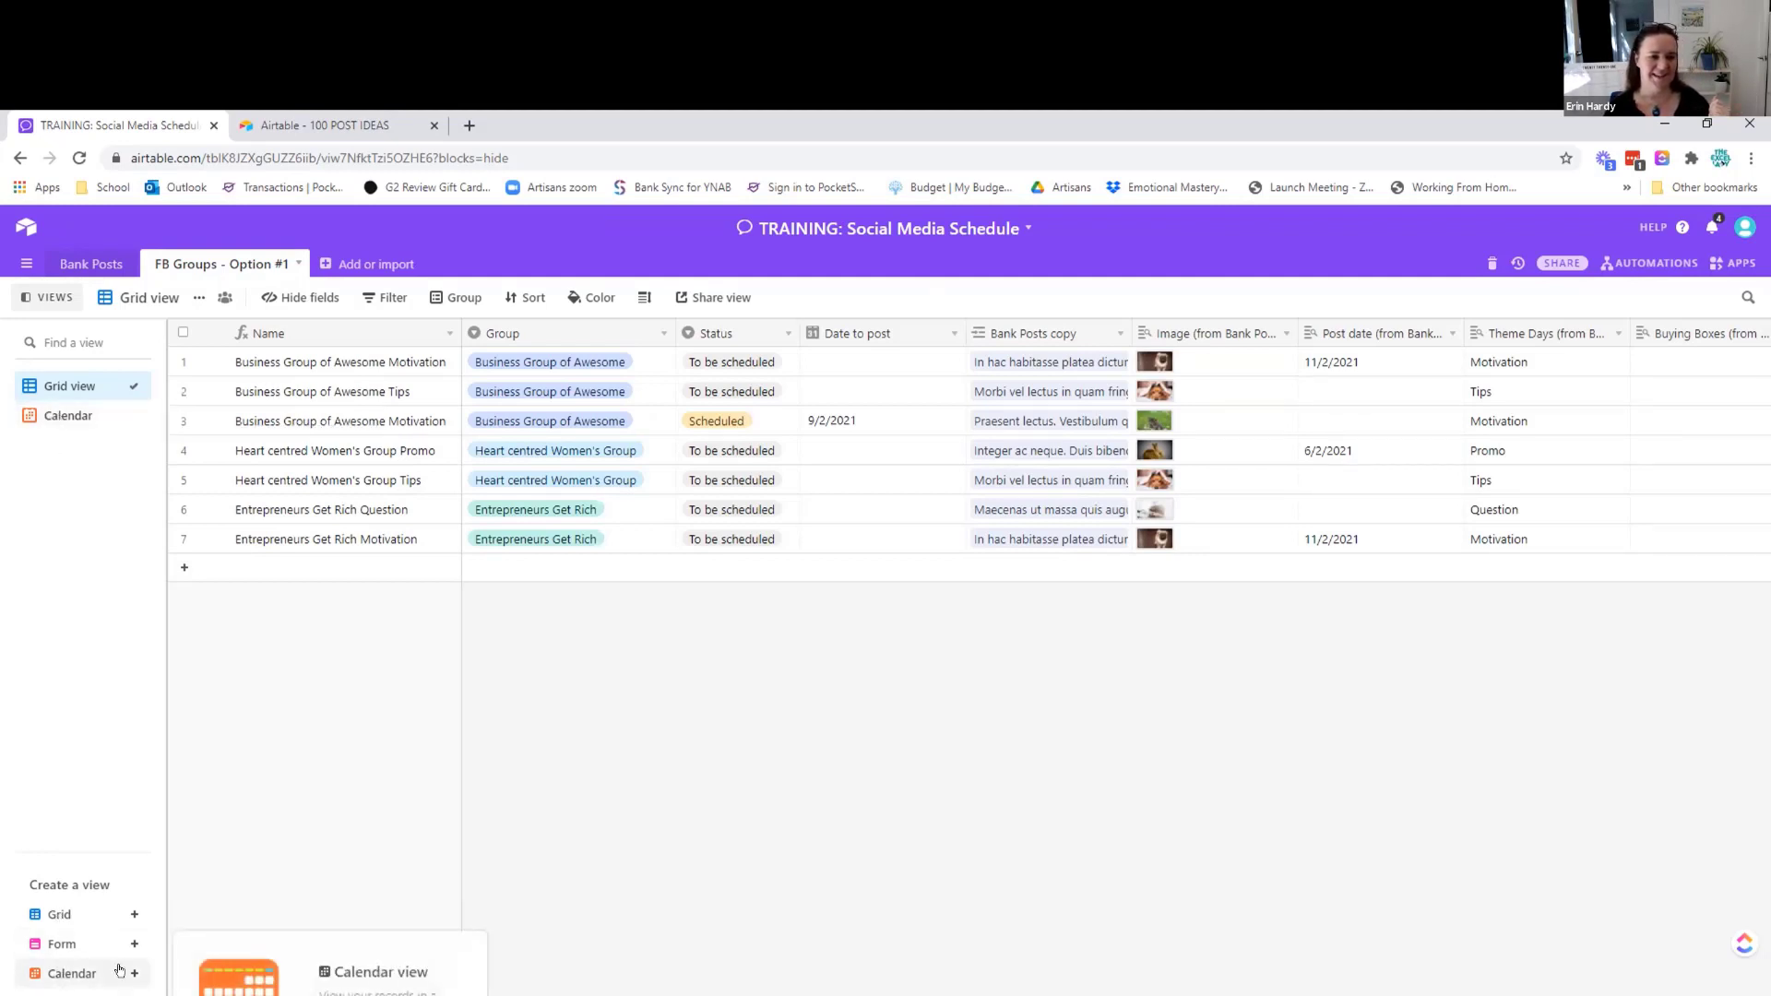
click(58, 418)
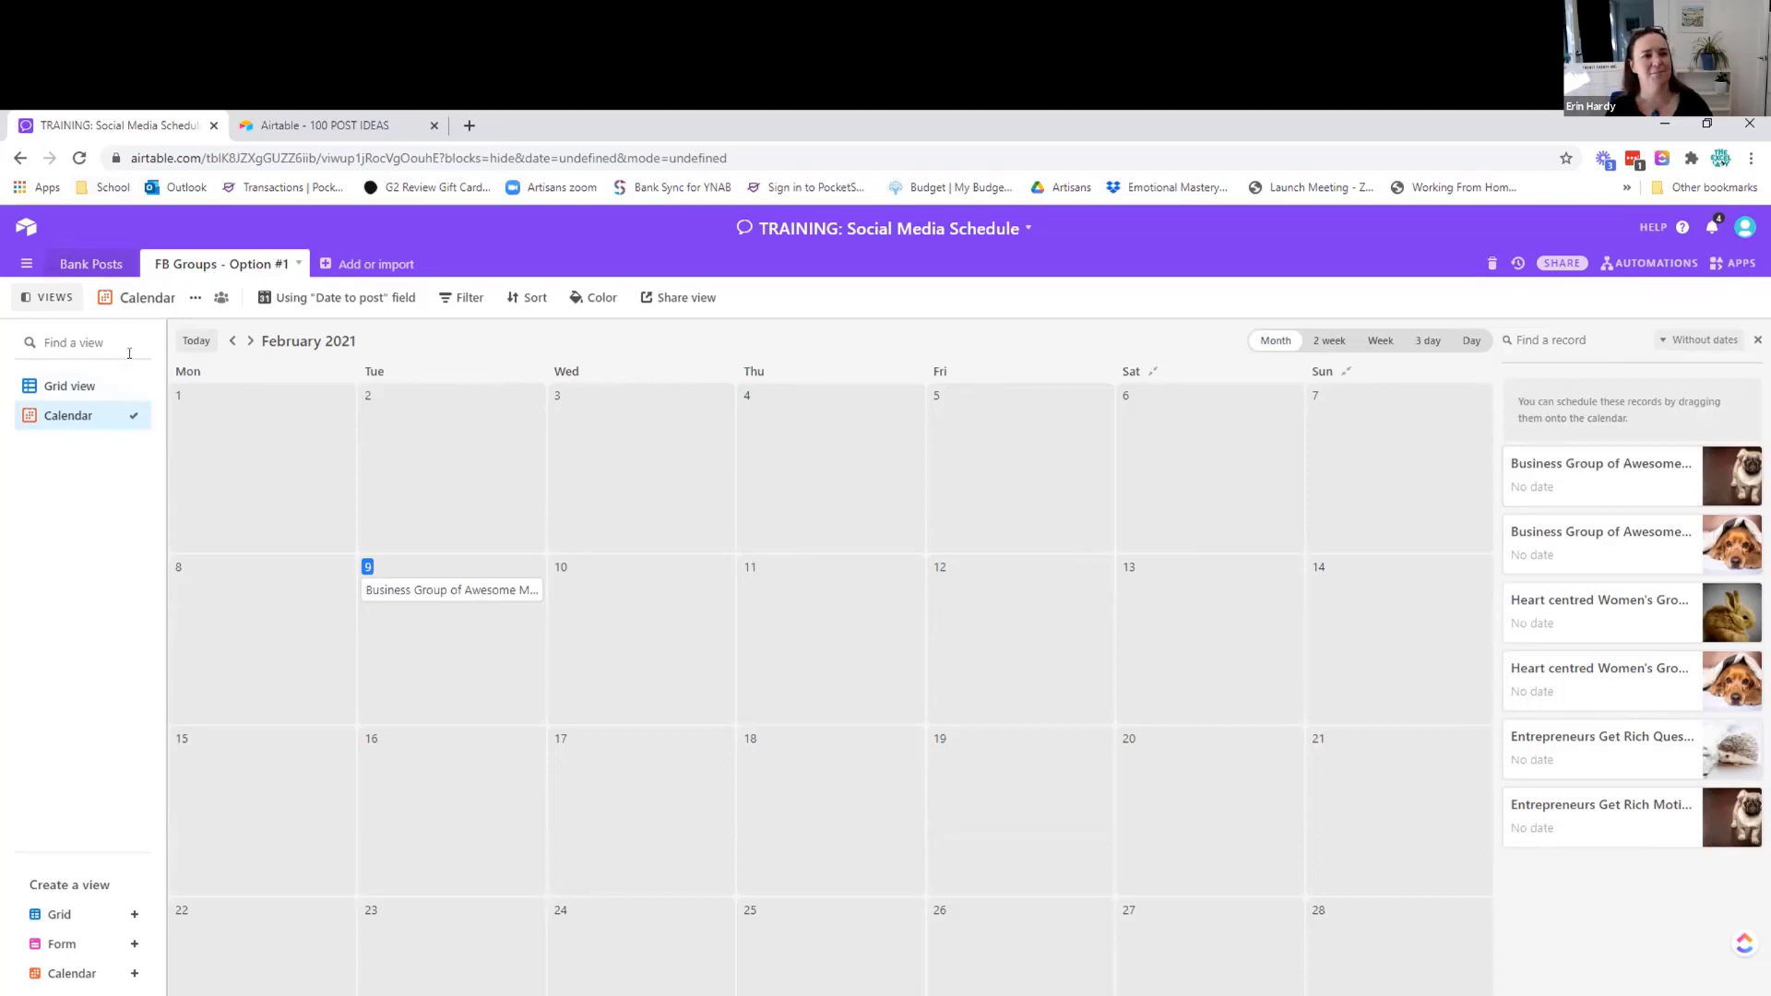
click(73, 389)
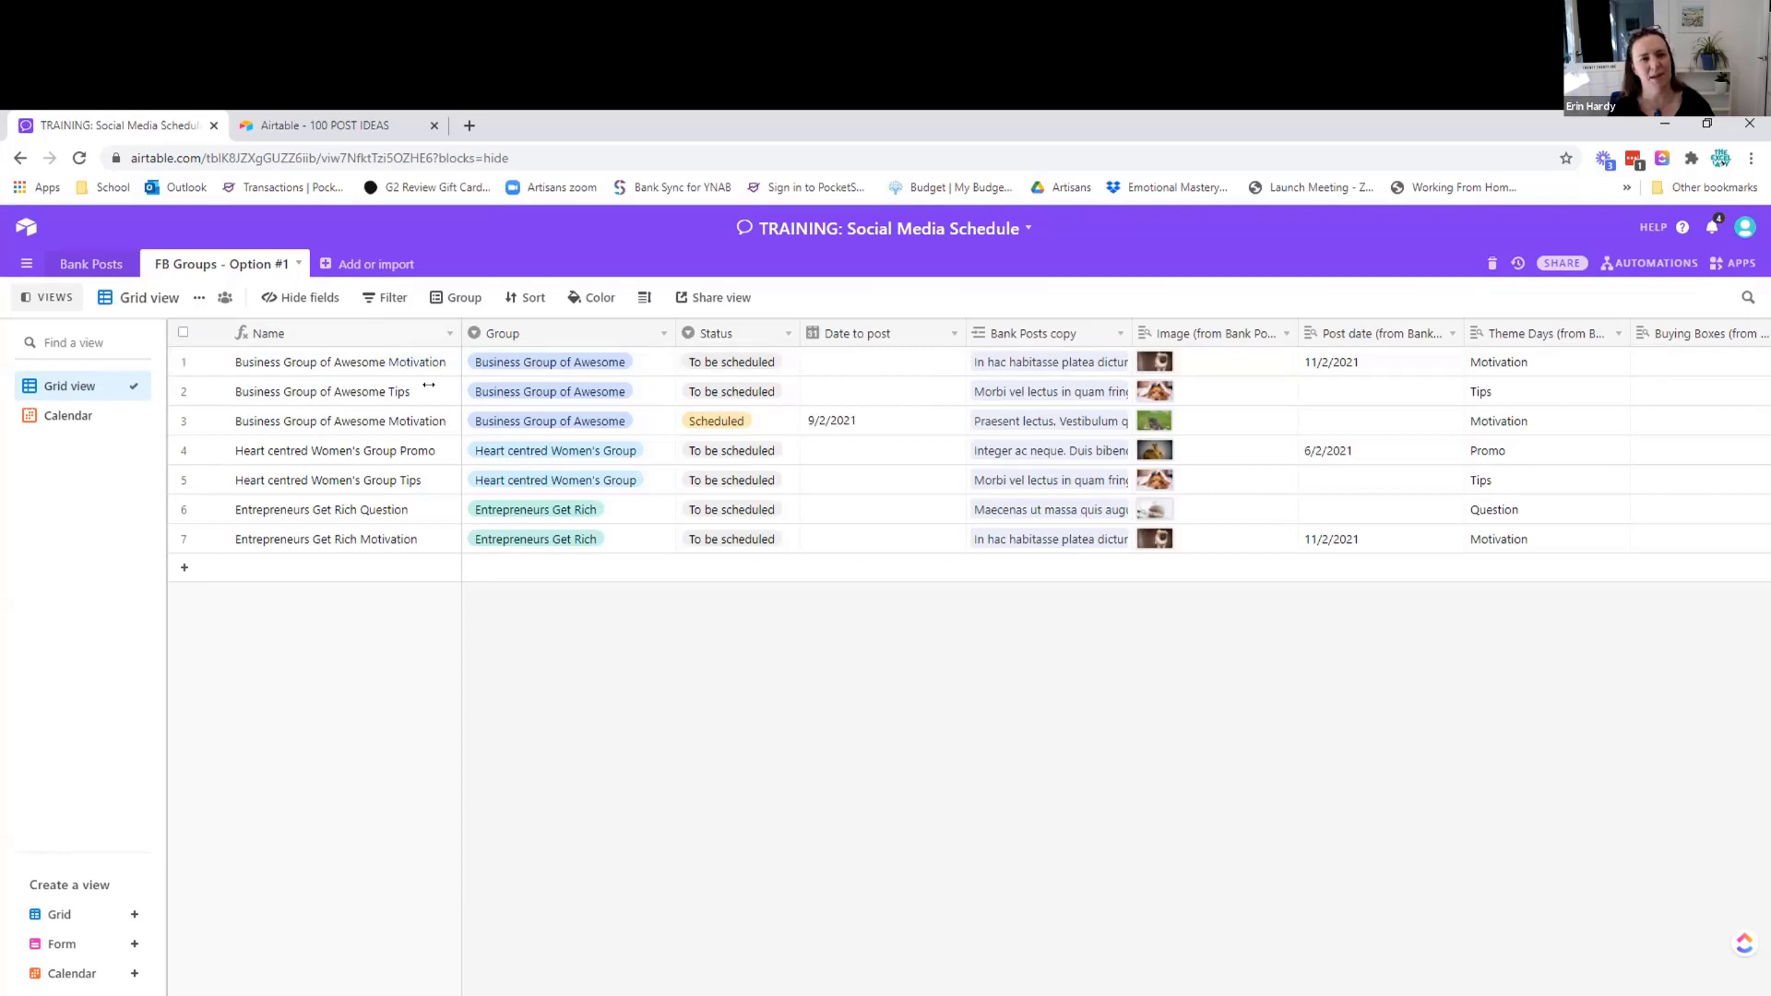
click(60, 419)
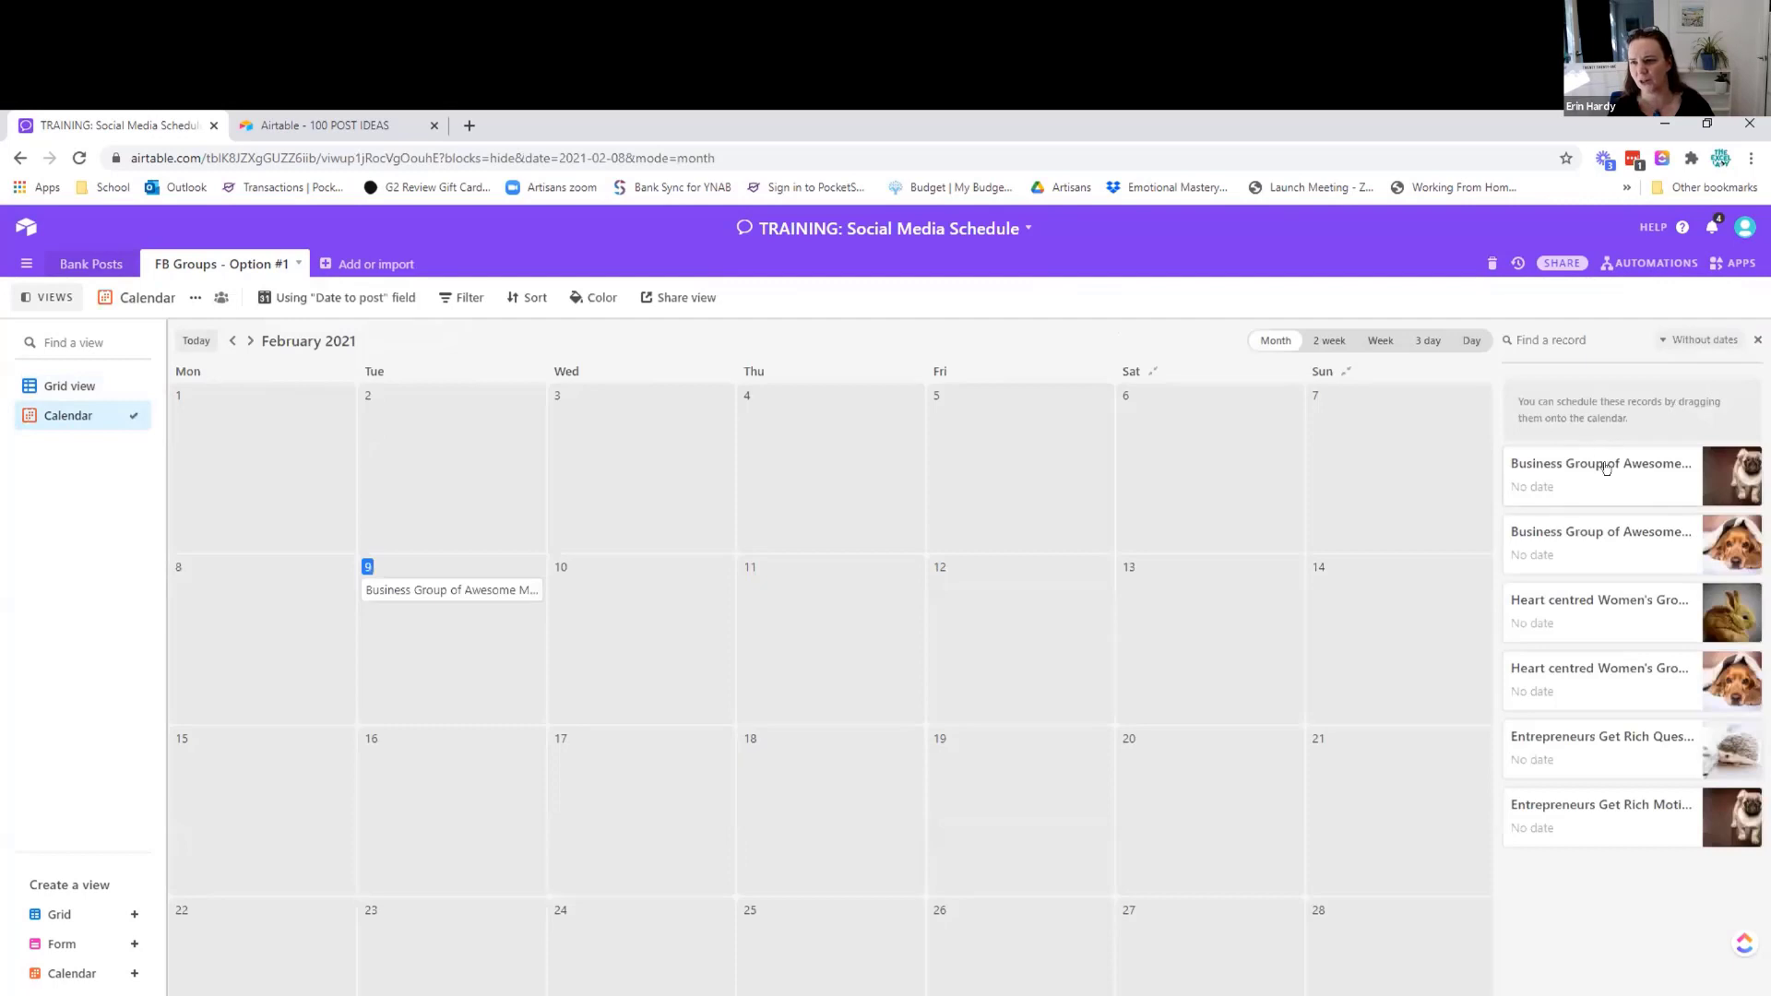
click(71, 383)
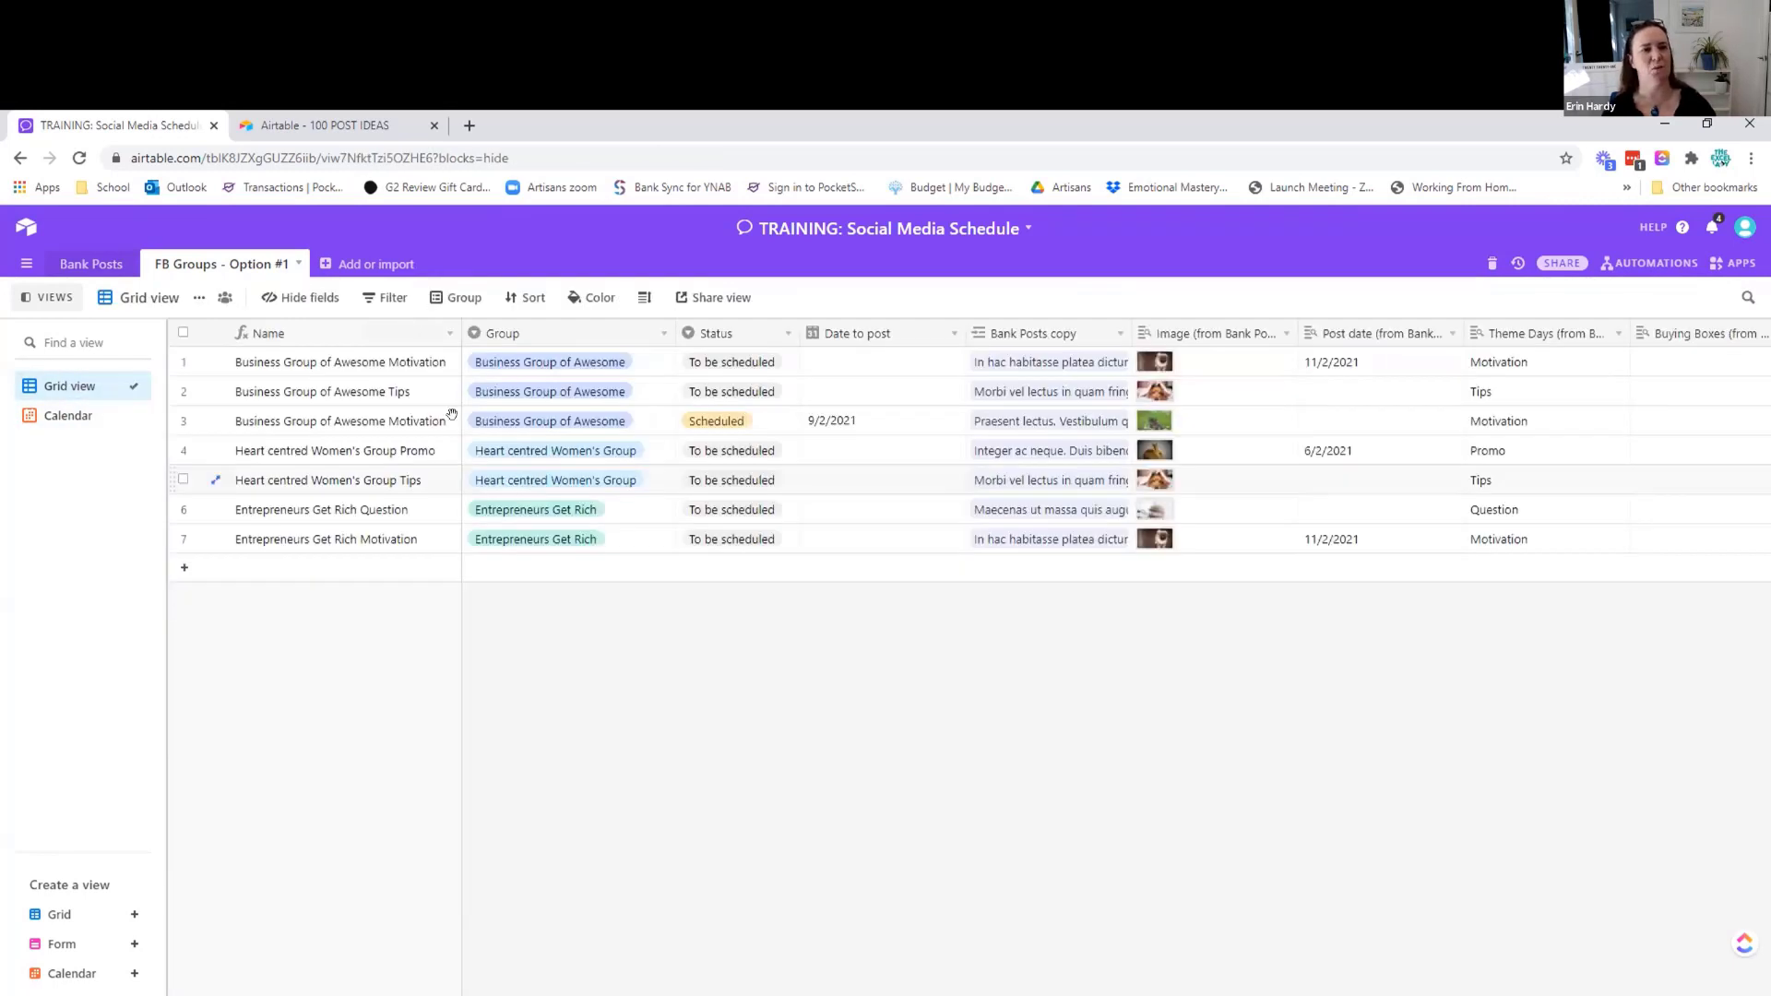
Open the Name field's formula for customization and clear the existing expression
click(355, 363)
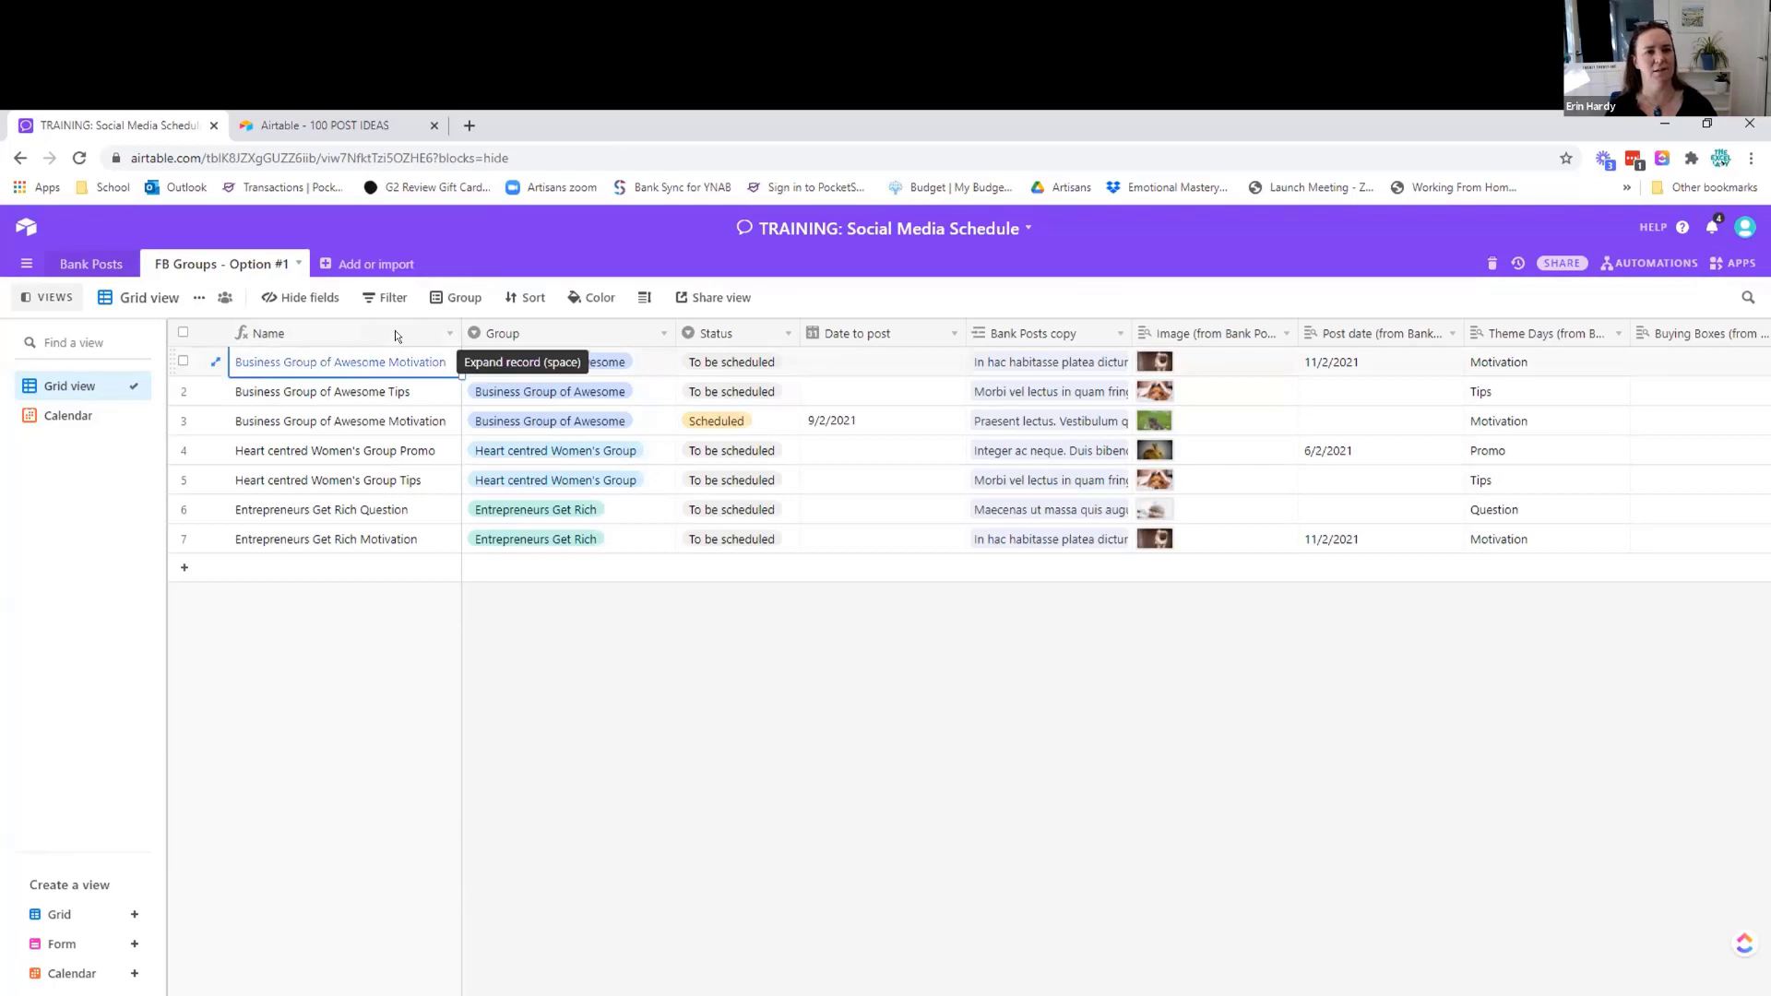
click(449, 332)
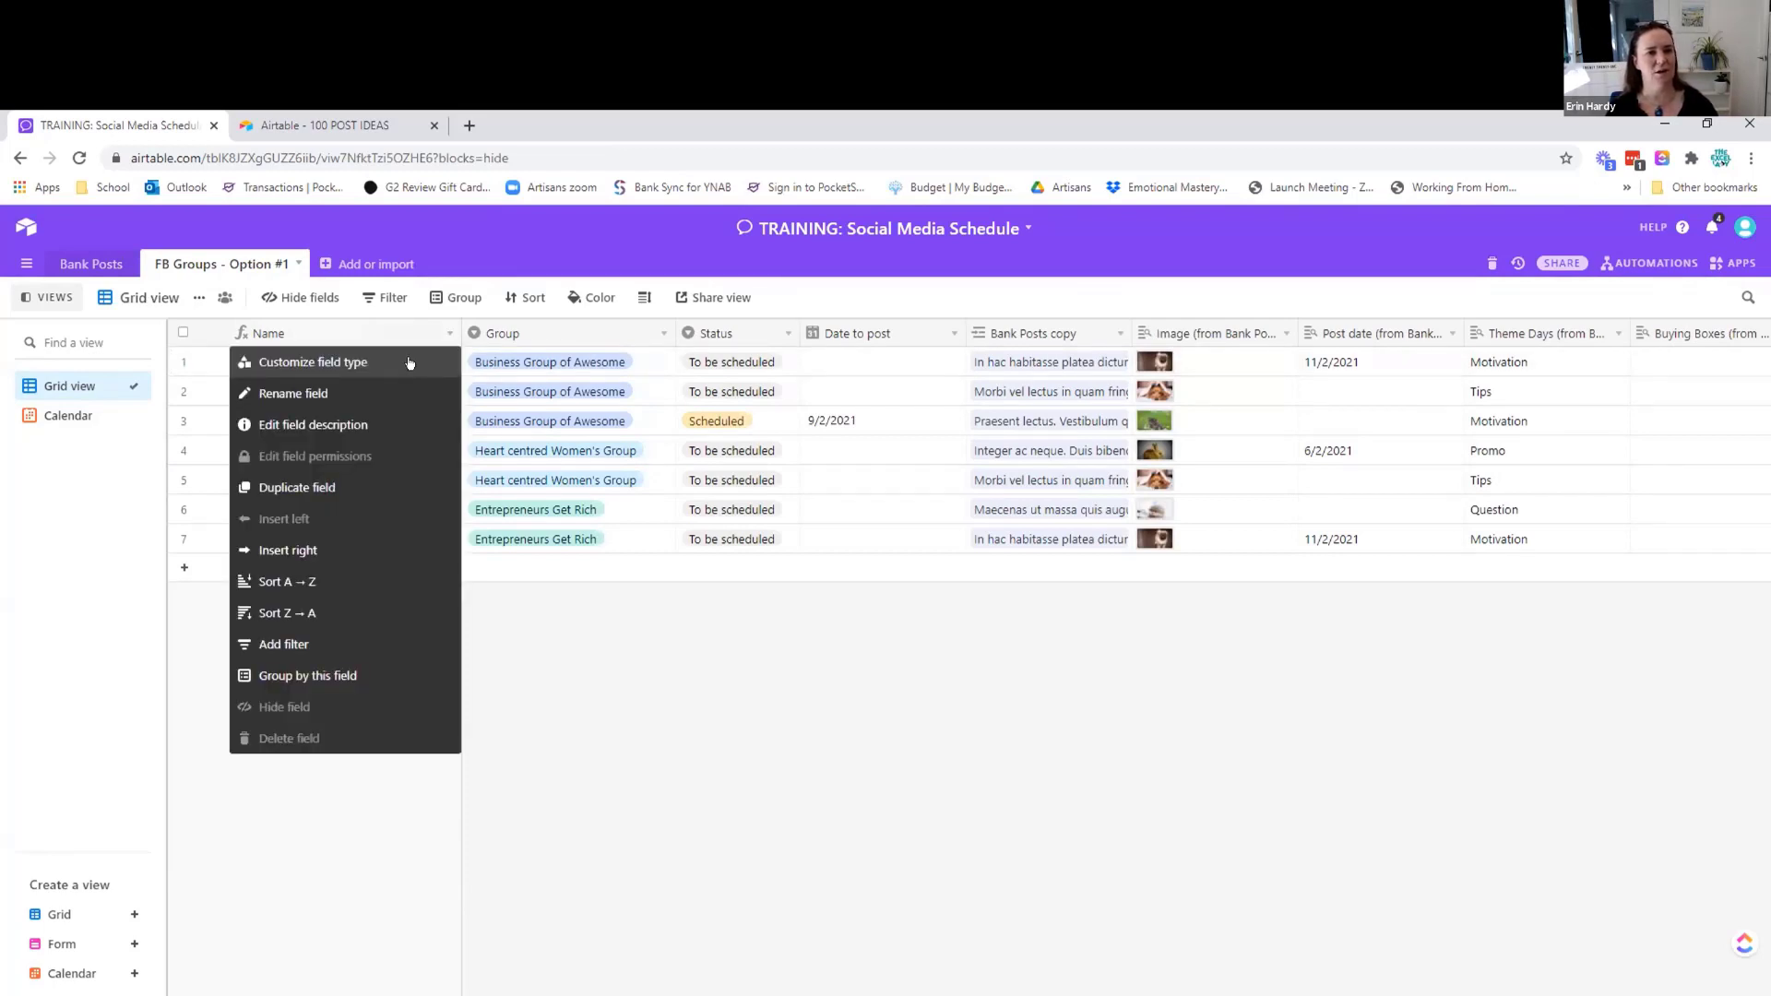
click(373, 362)
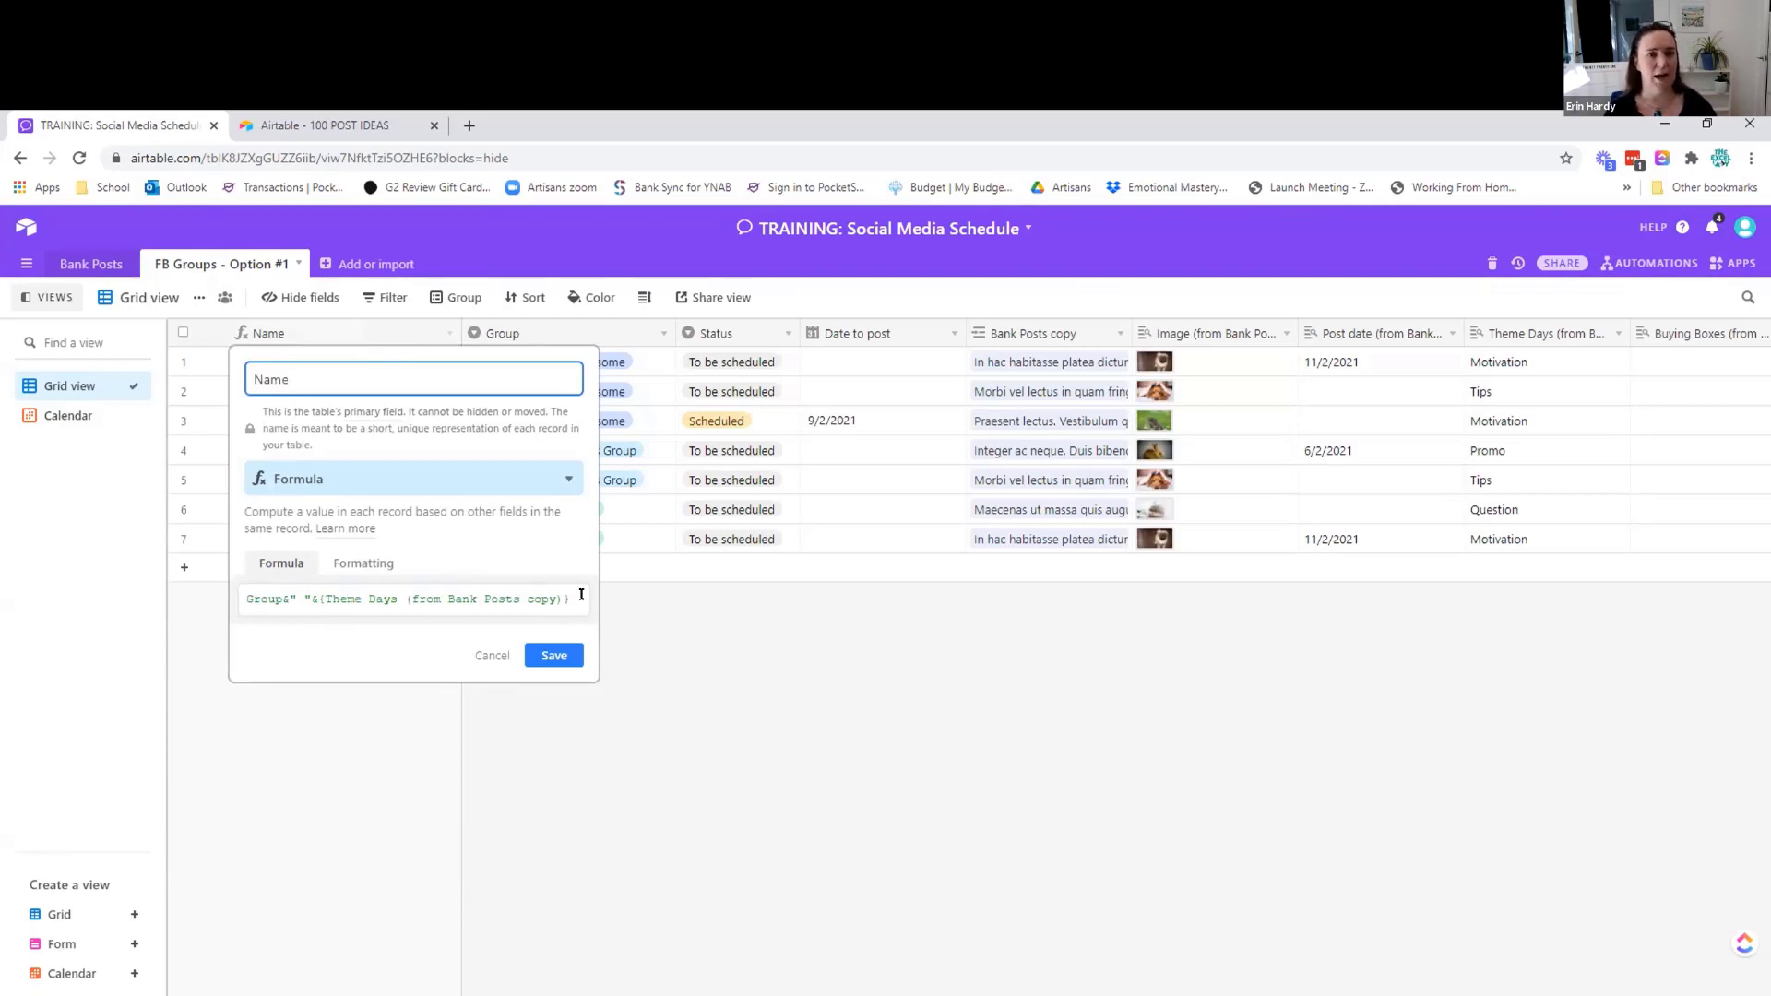
drag(581, 594, 205, 597)
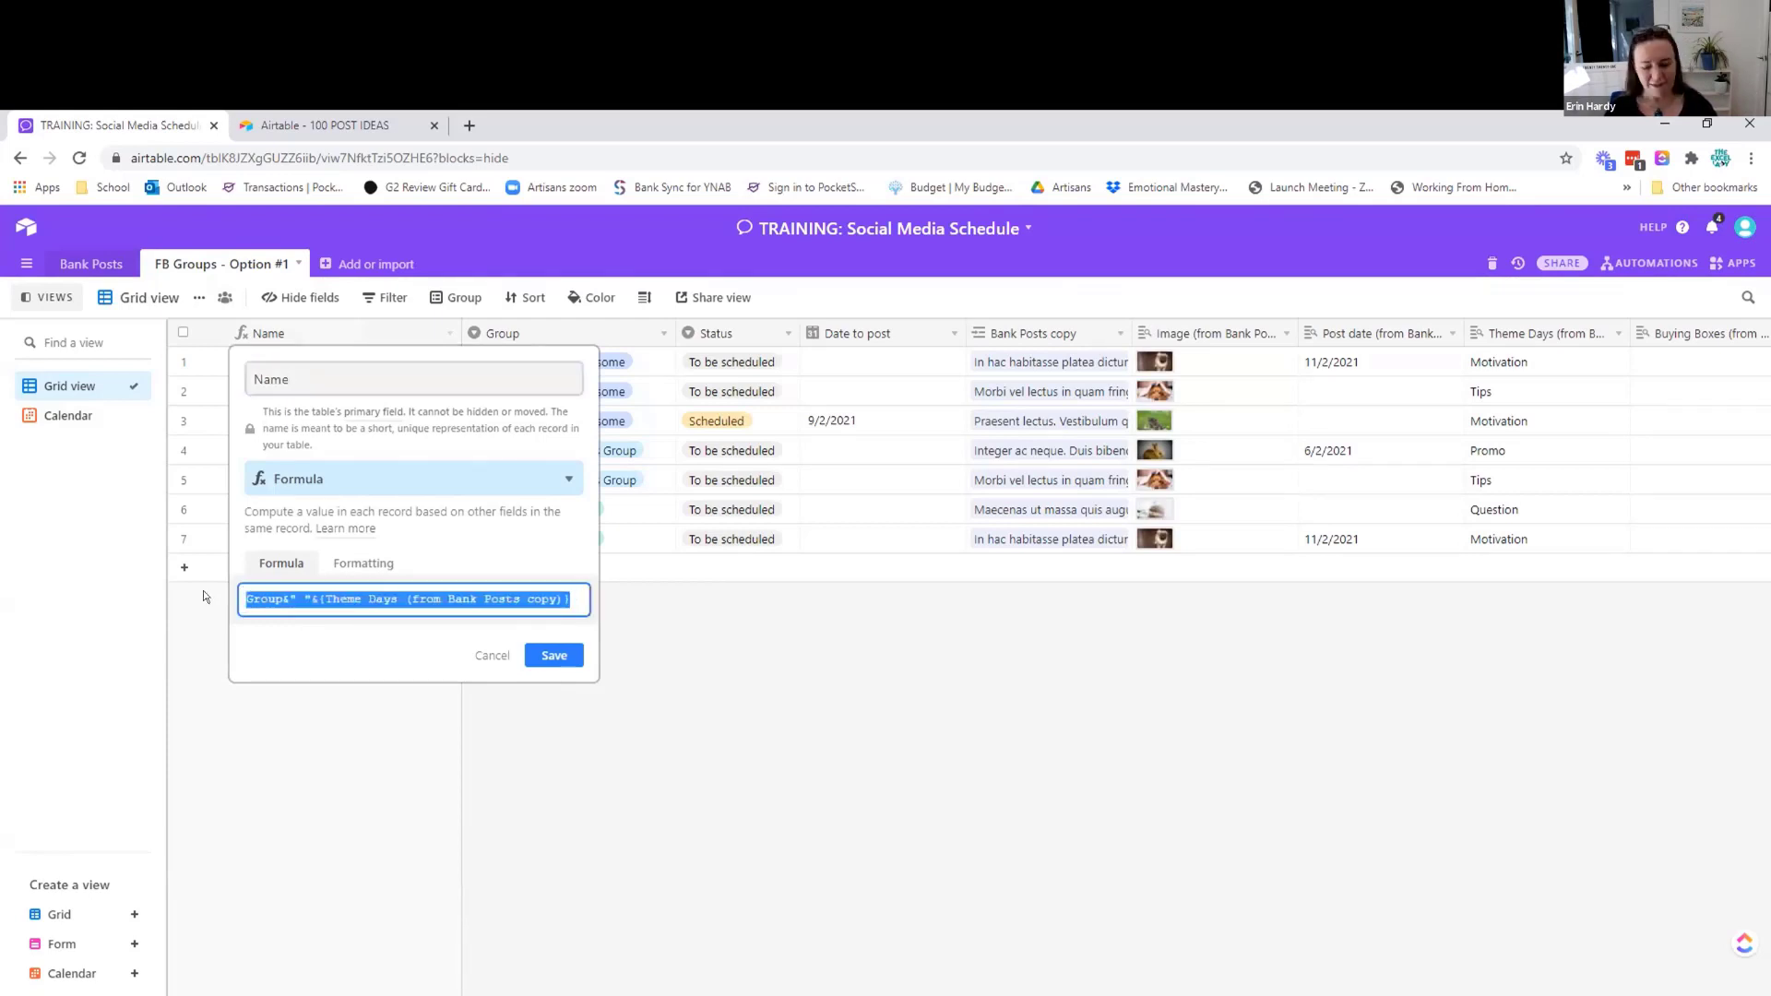
key(BackSpace)
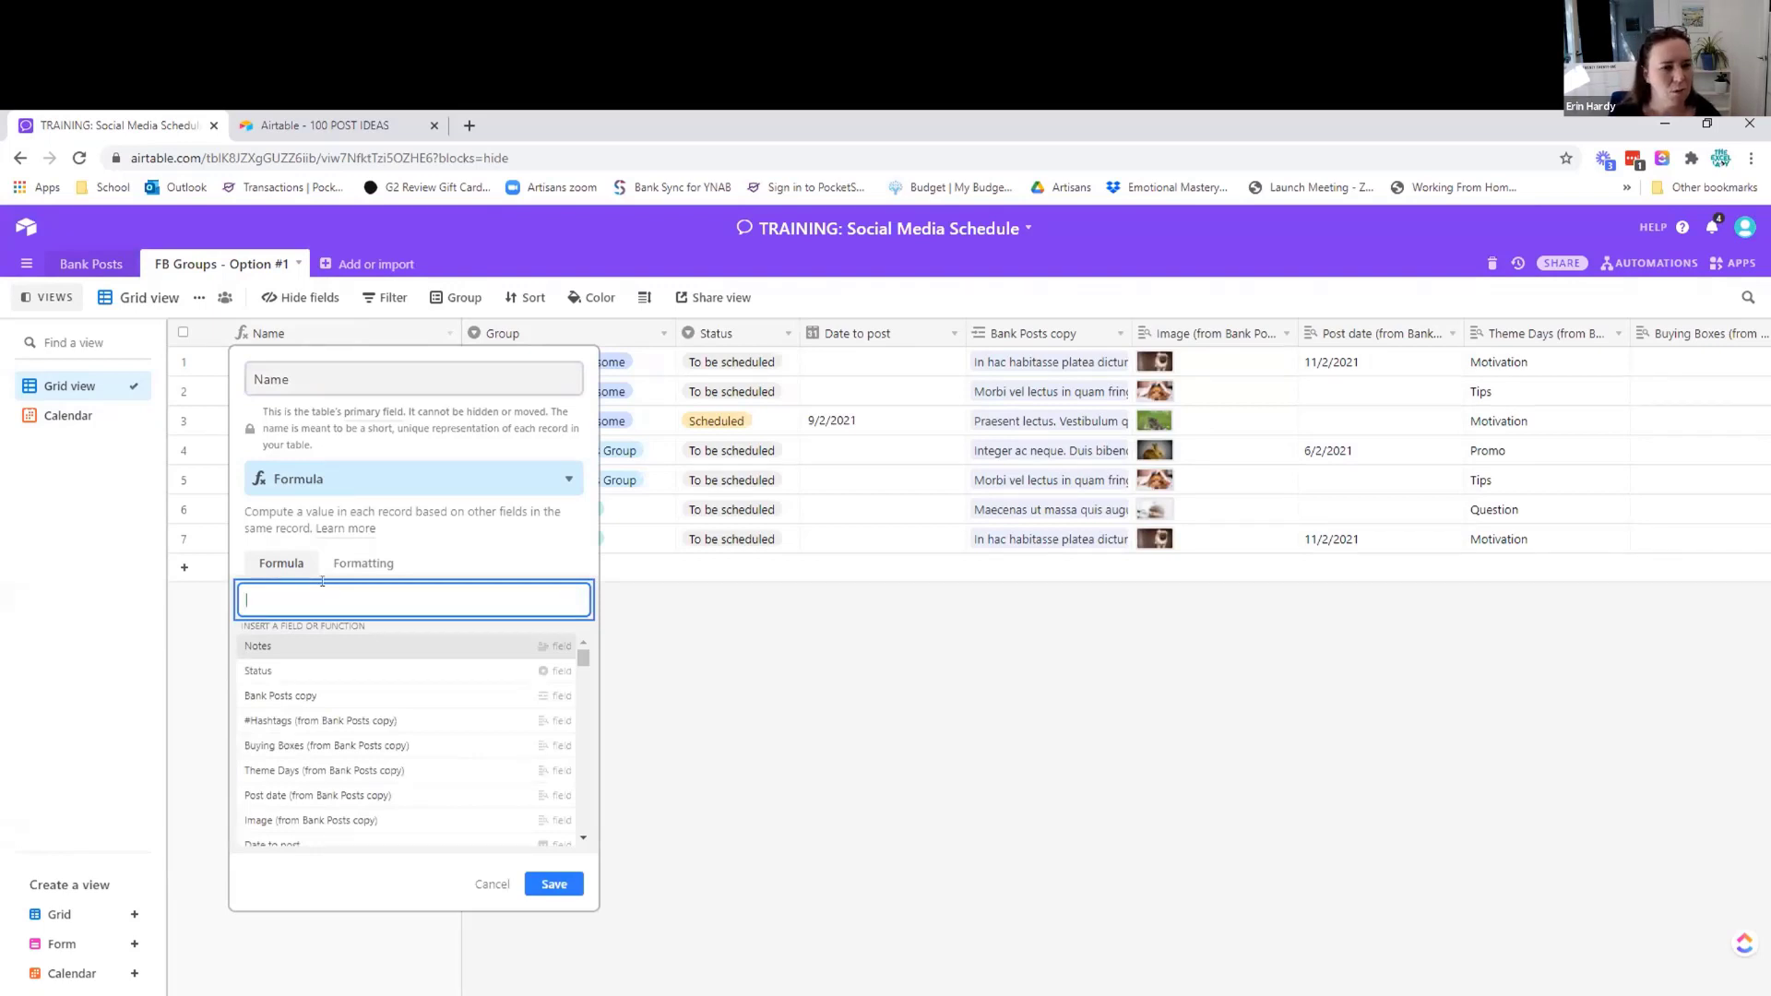
Set the Name field's formula to {Bank Posts copy}&" "&{Date to post} and save it
click(267, 698)
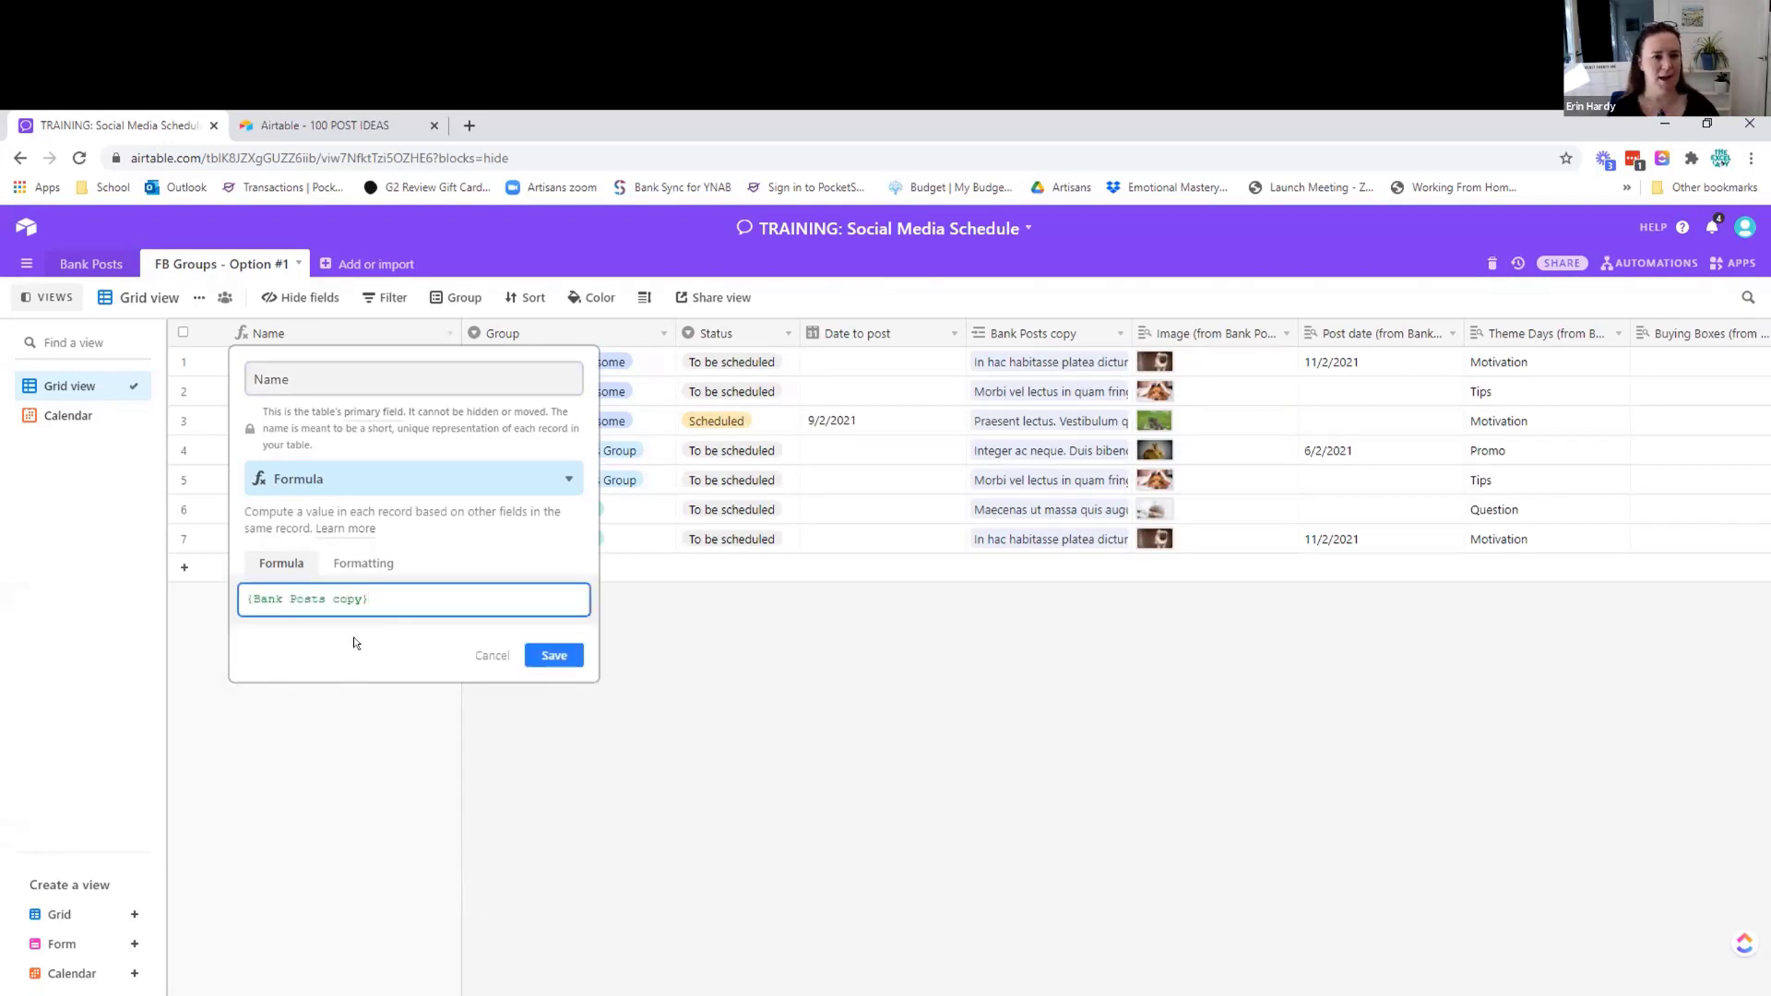
text(&)
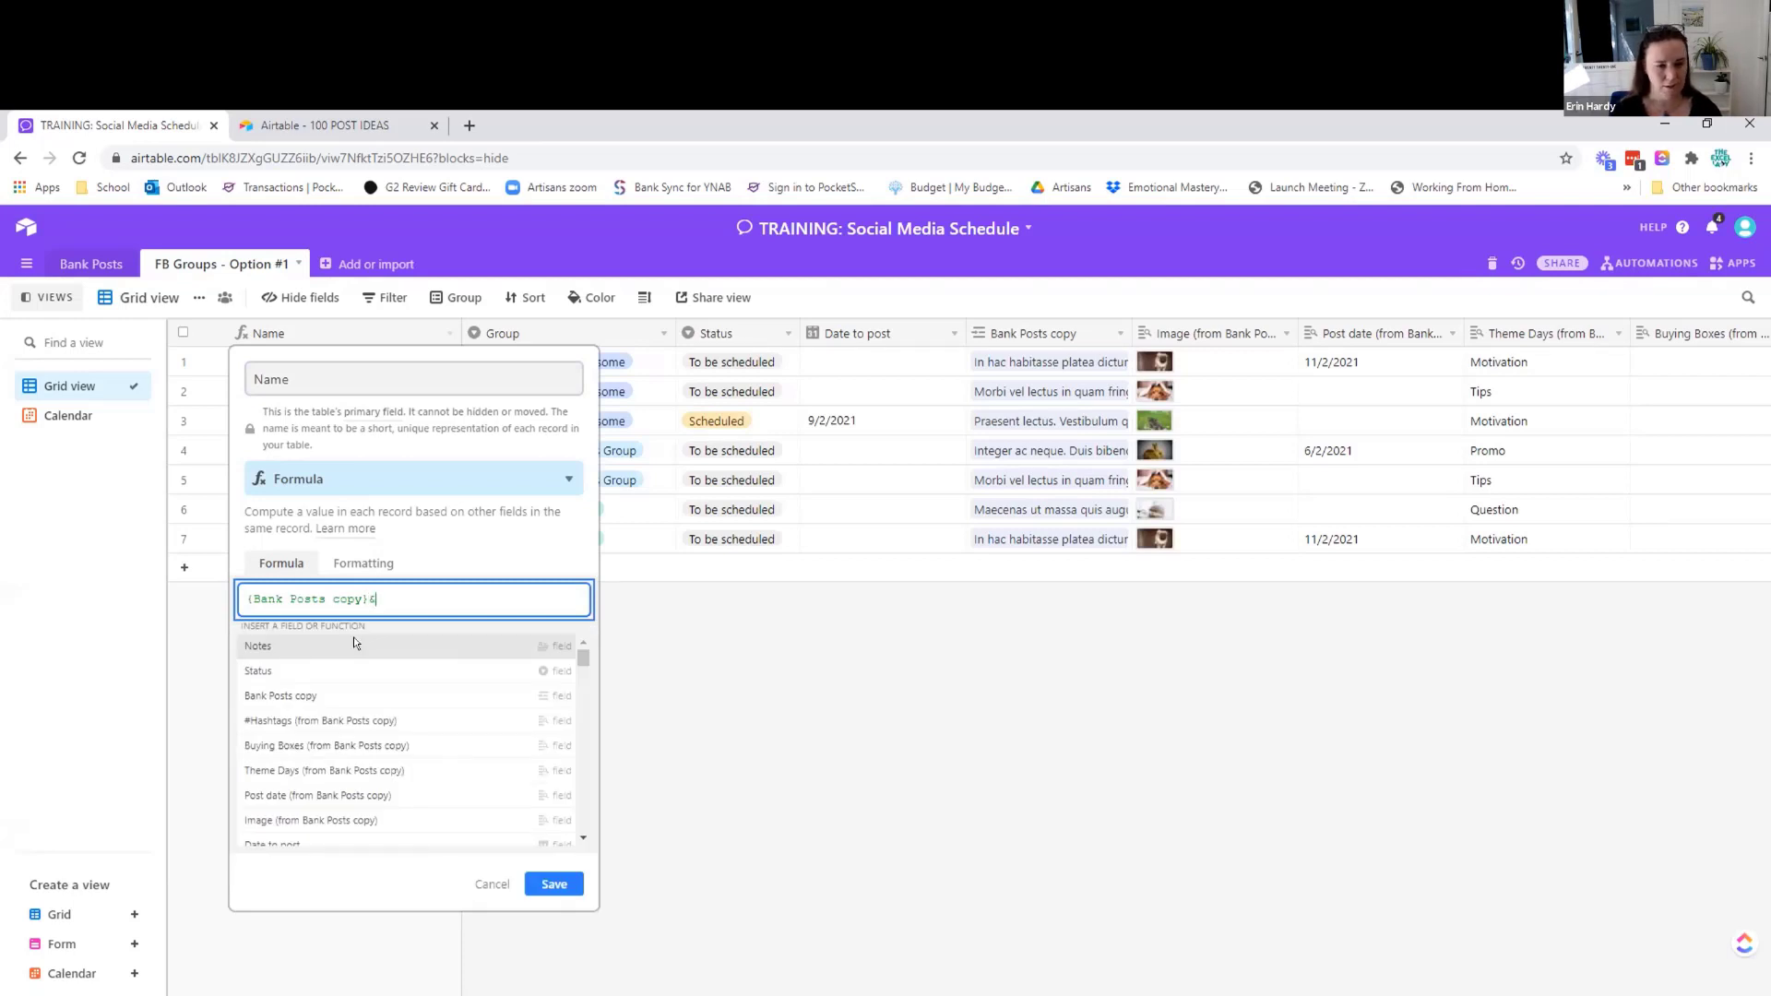
text(" ")
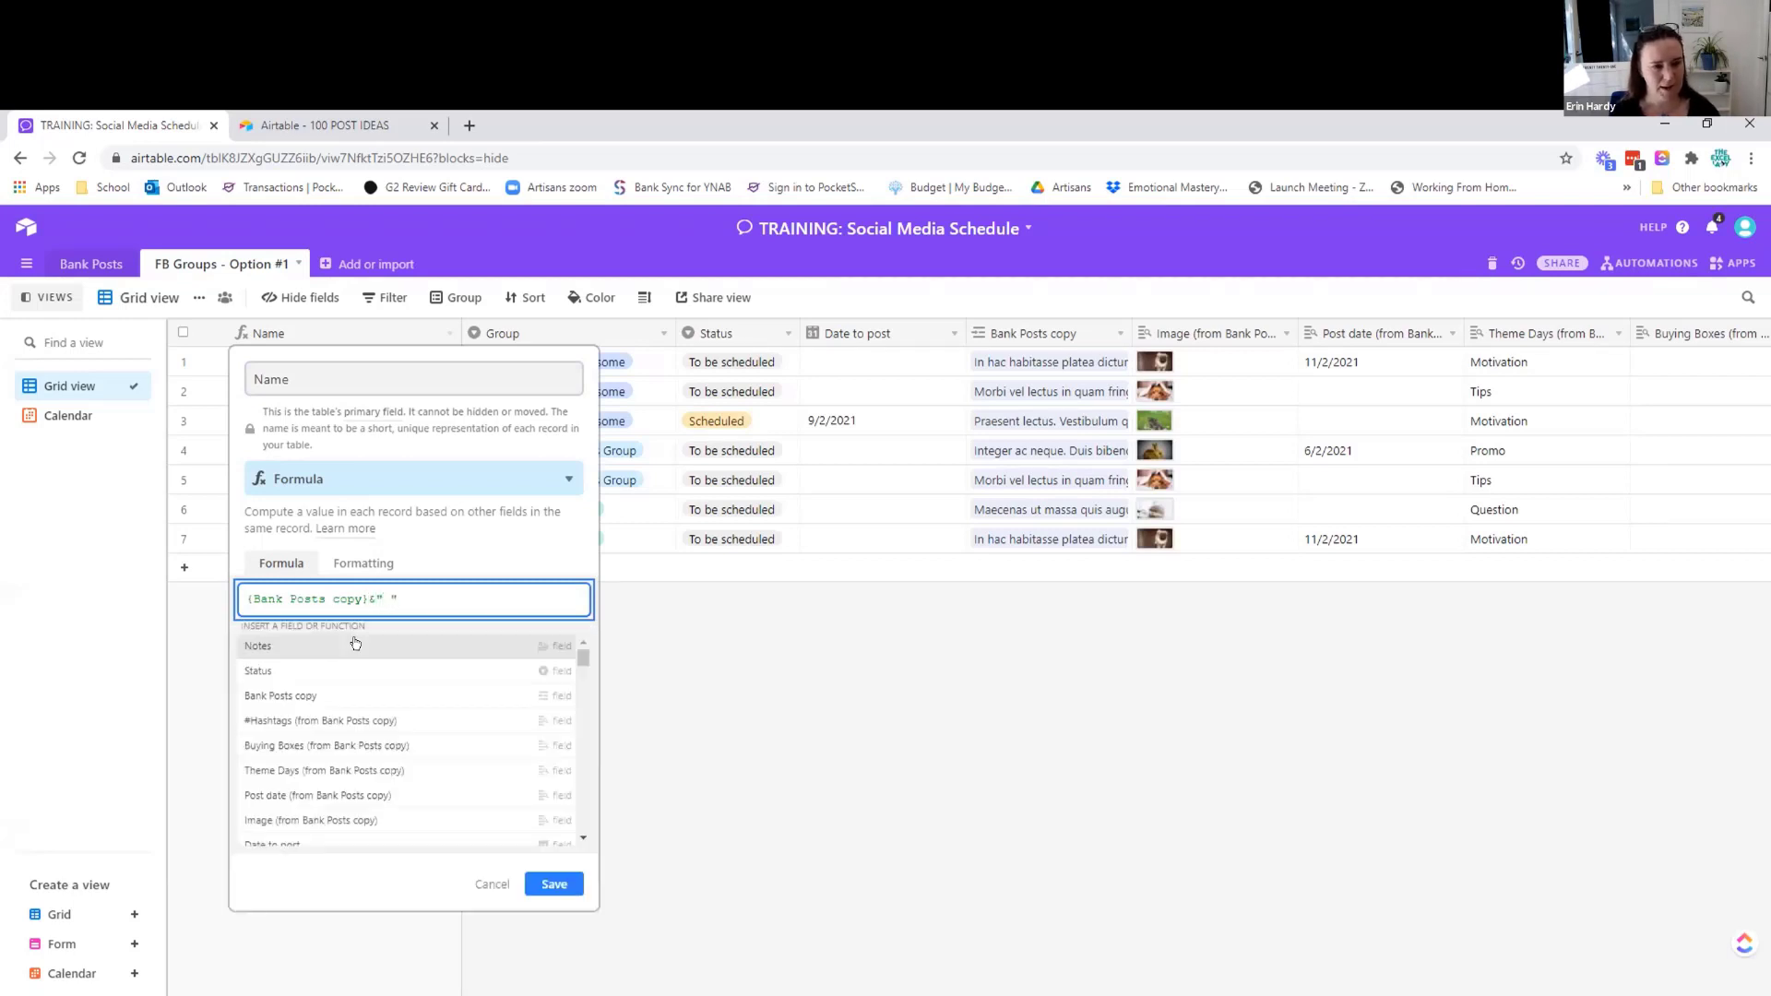
text(&)
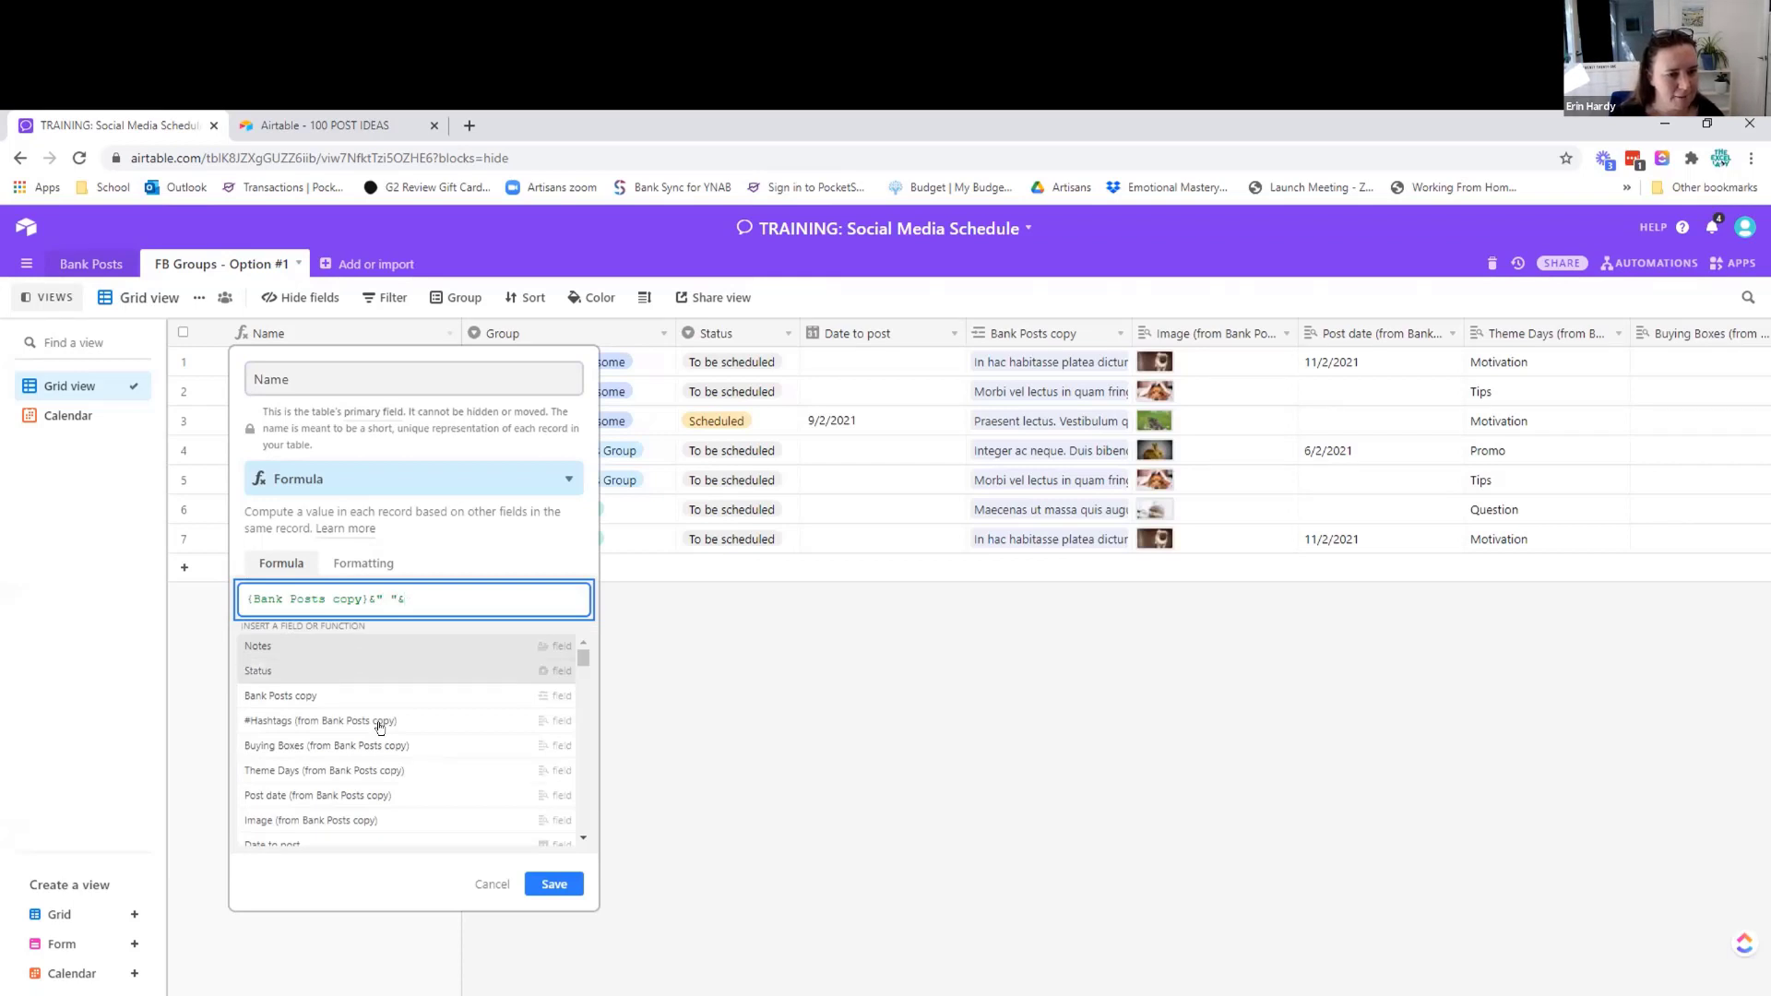
scroll(379, 805, down, 1)
scroll(379, 805, down, 2)
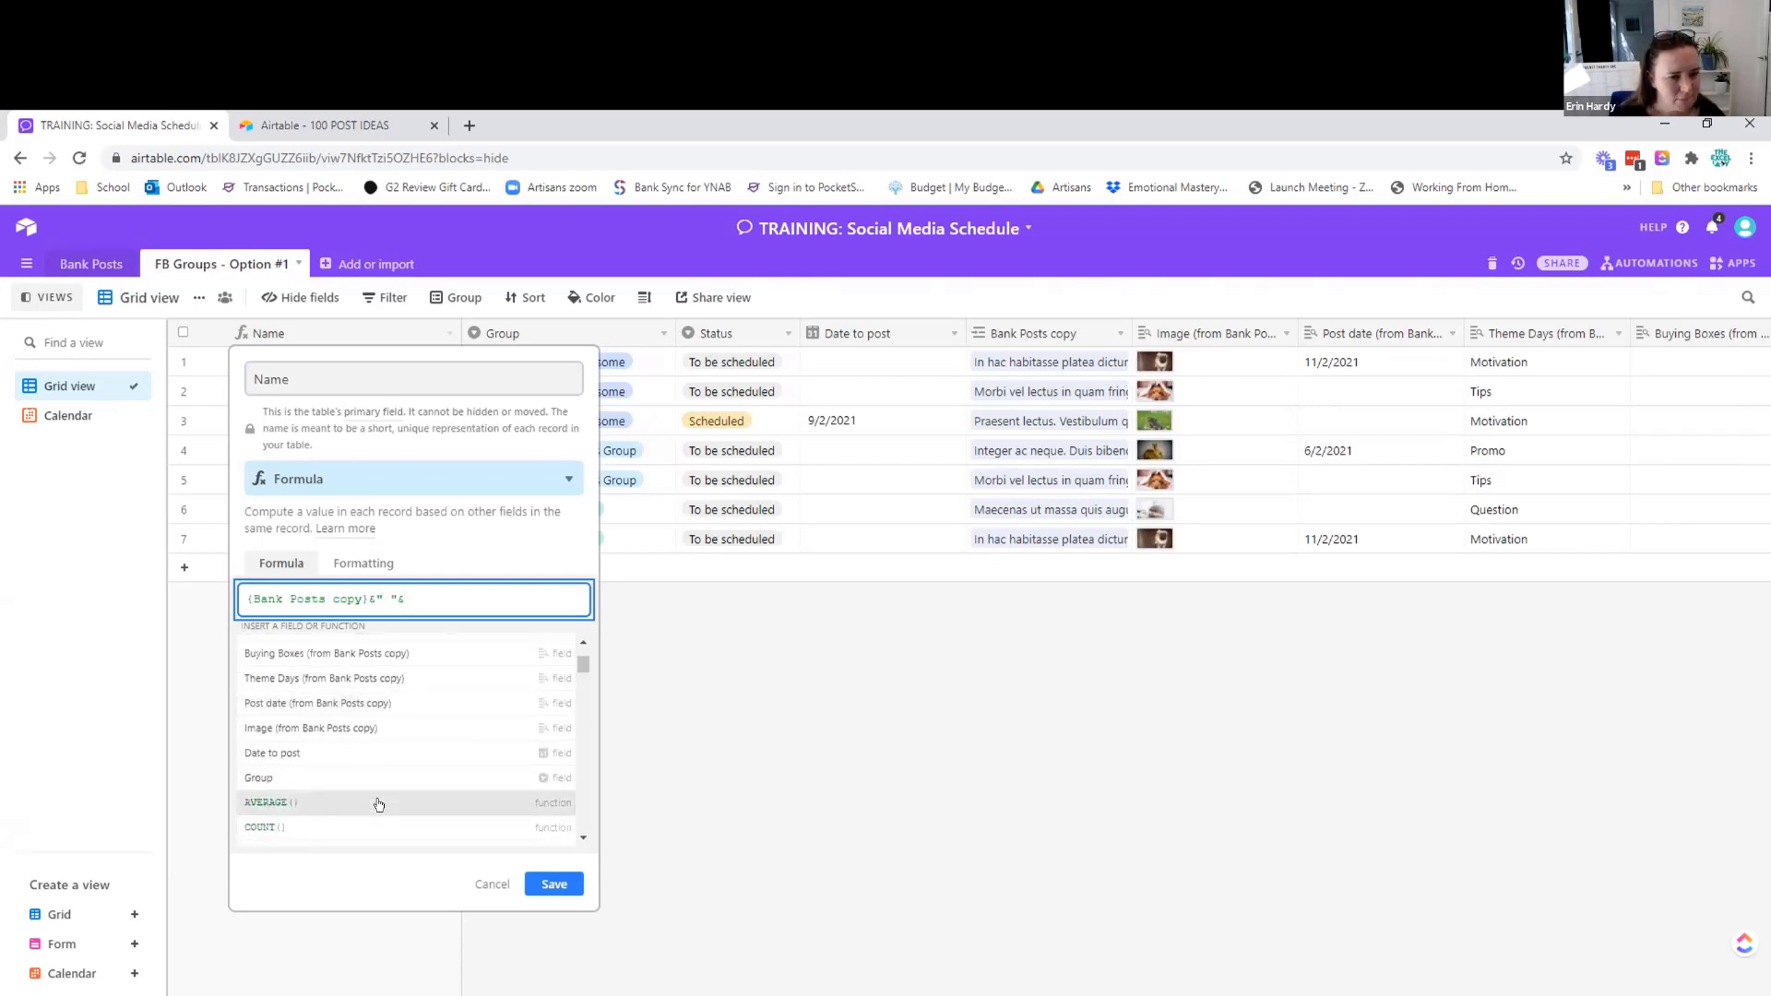
scroll(377, 805, up, 1)
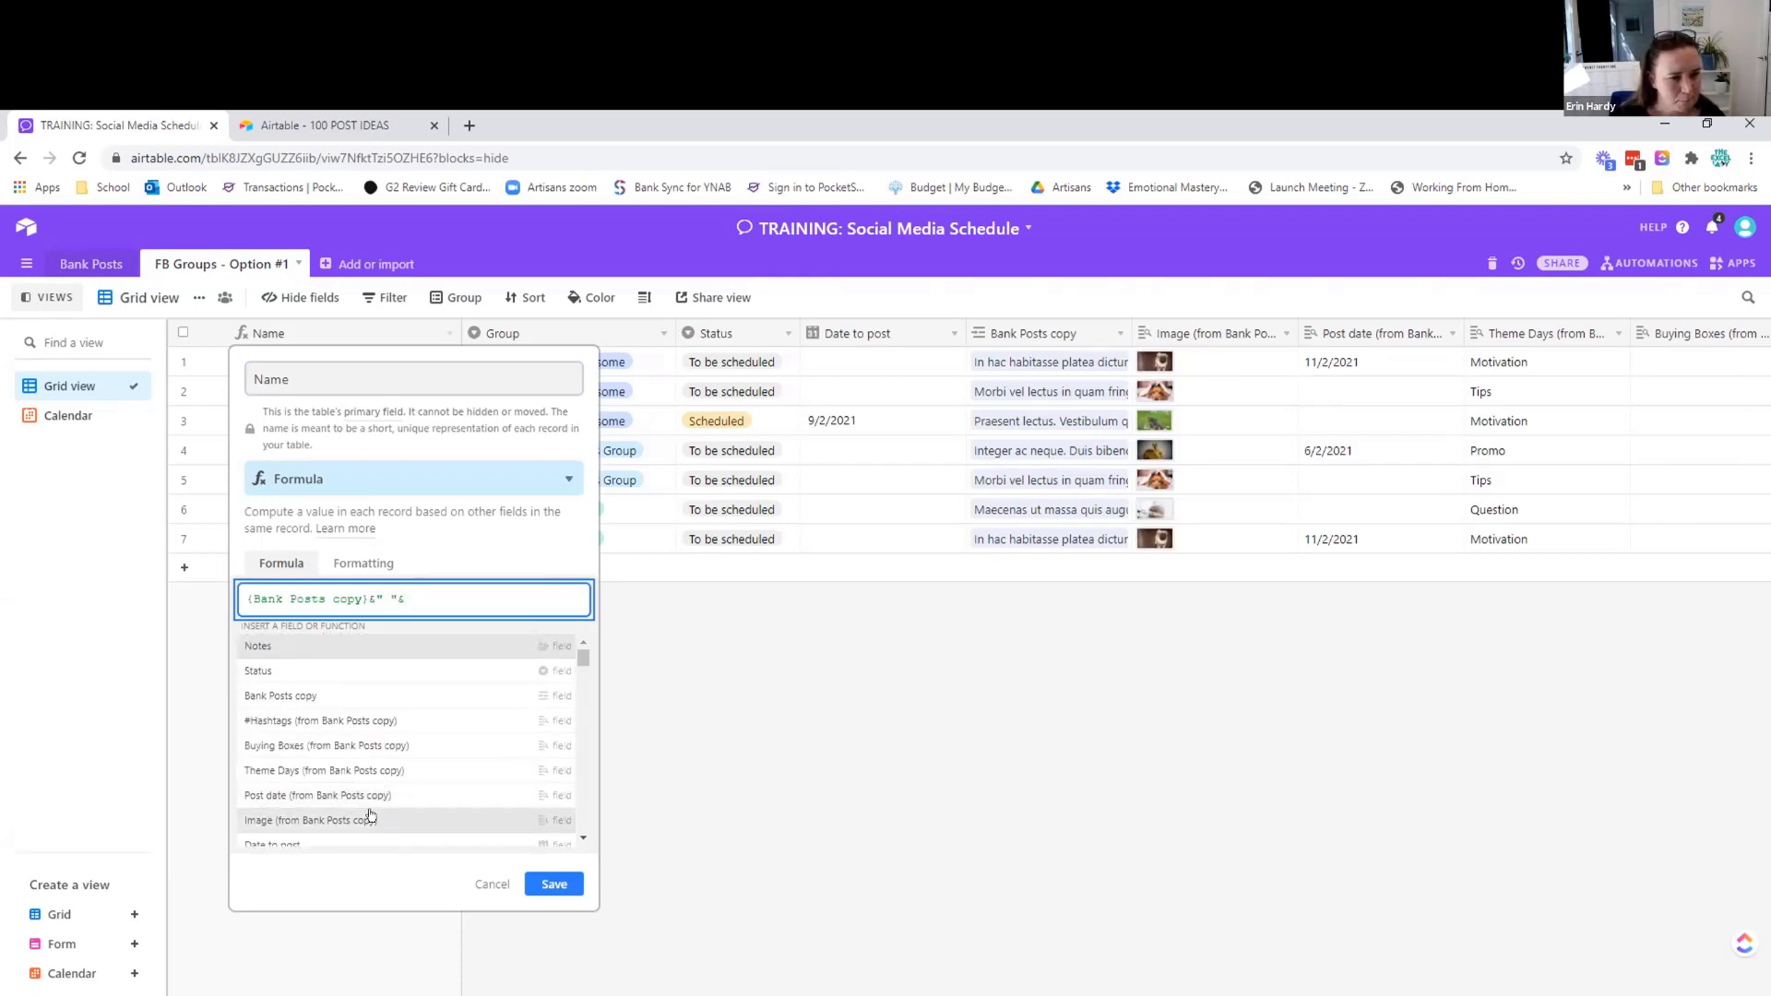
scroll(318, 815, down, 1)
click(277, 752)
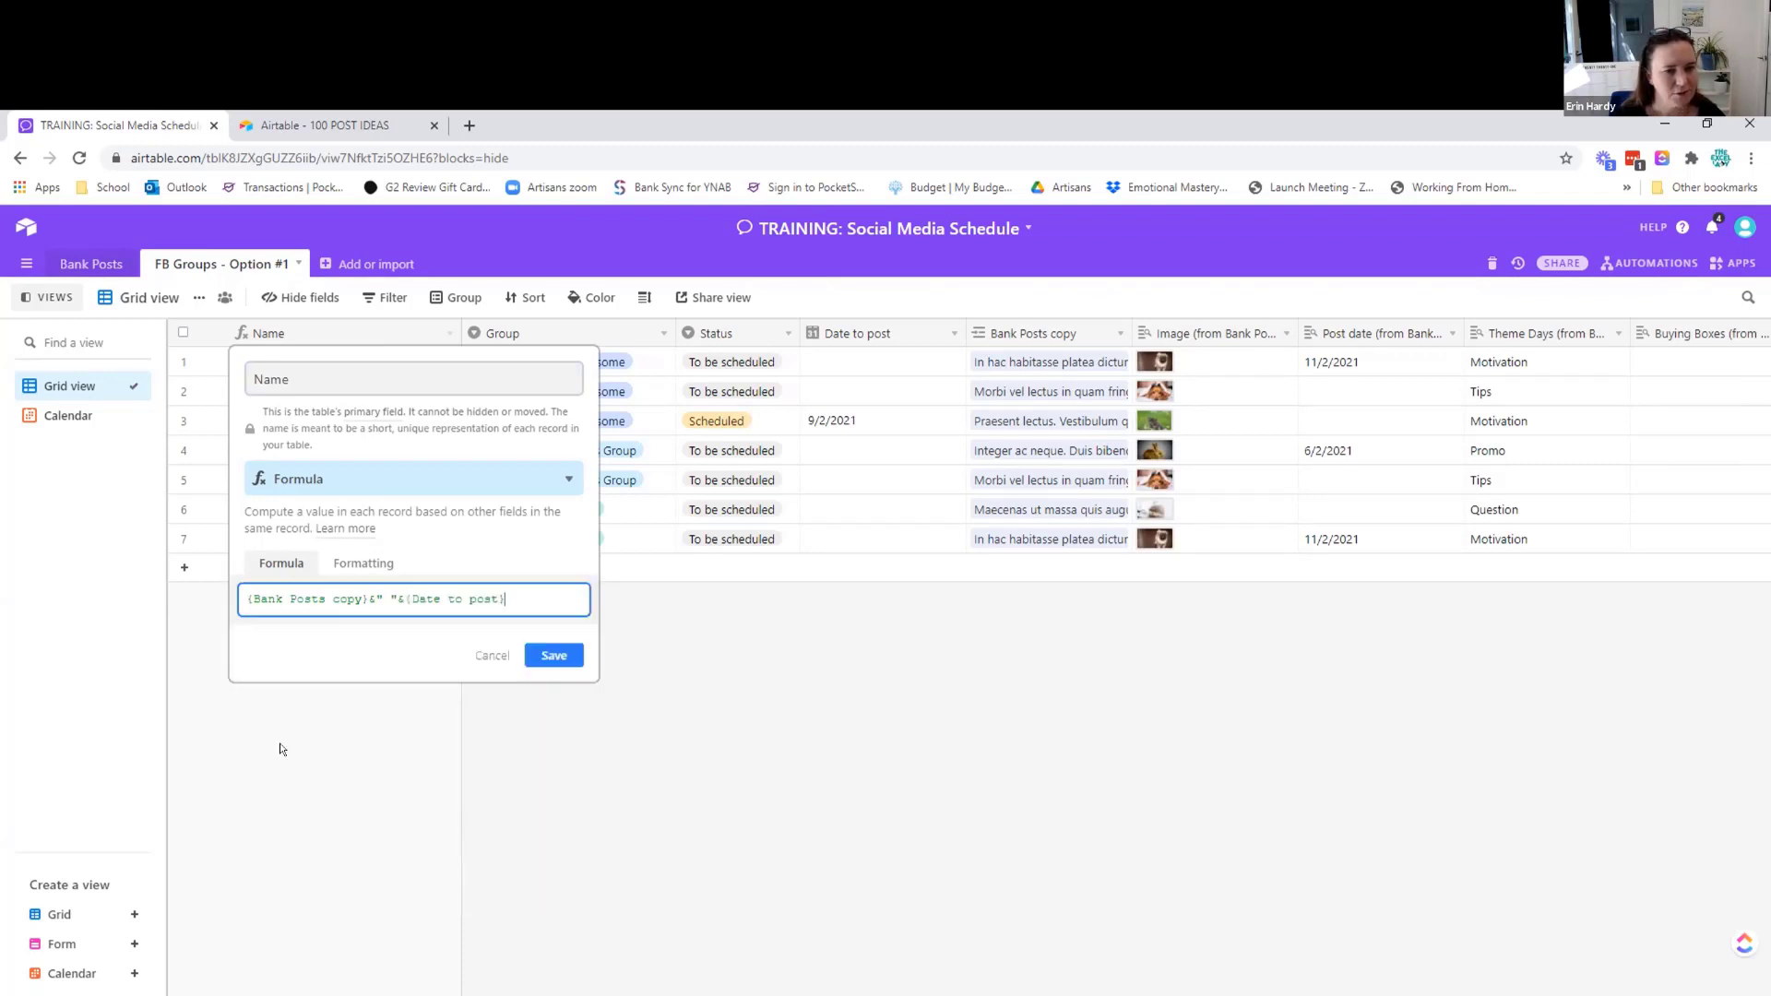
click(553, 655)
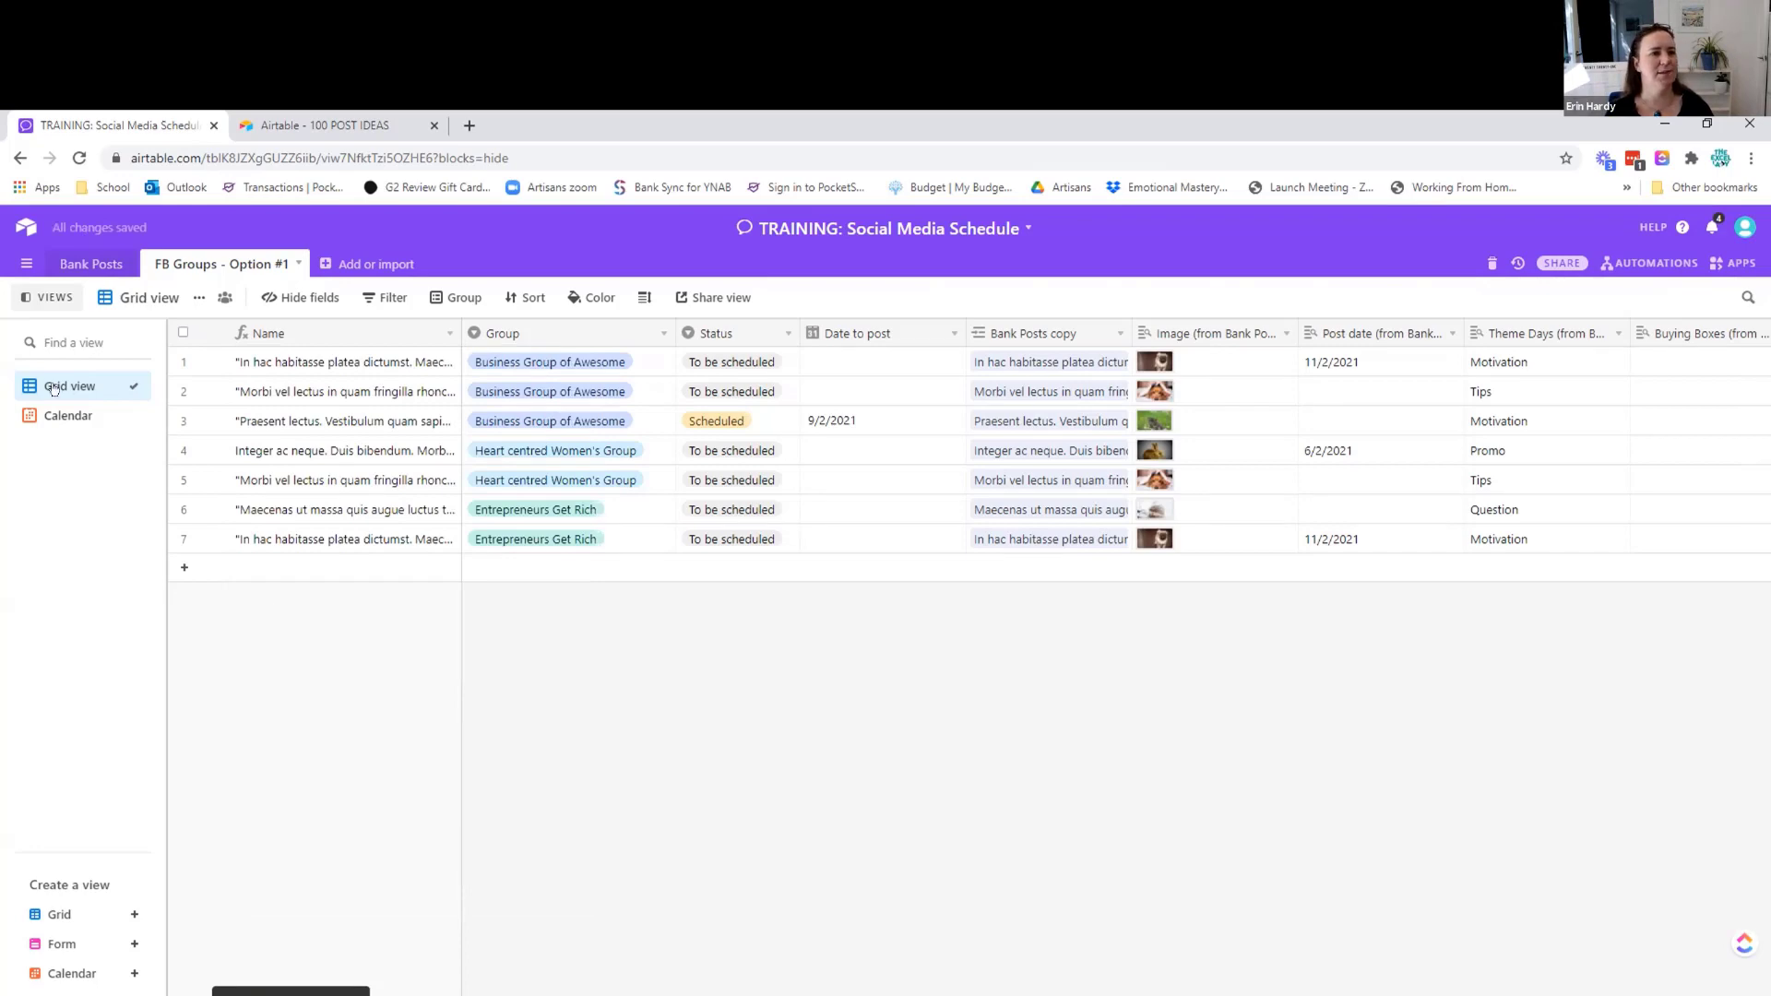
In the Calendar view, schedule the two "In hac habitasse" records on 12 and 11 February 2021 and "Integer ac neque" on 18 February
click(60, 420)
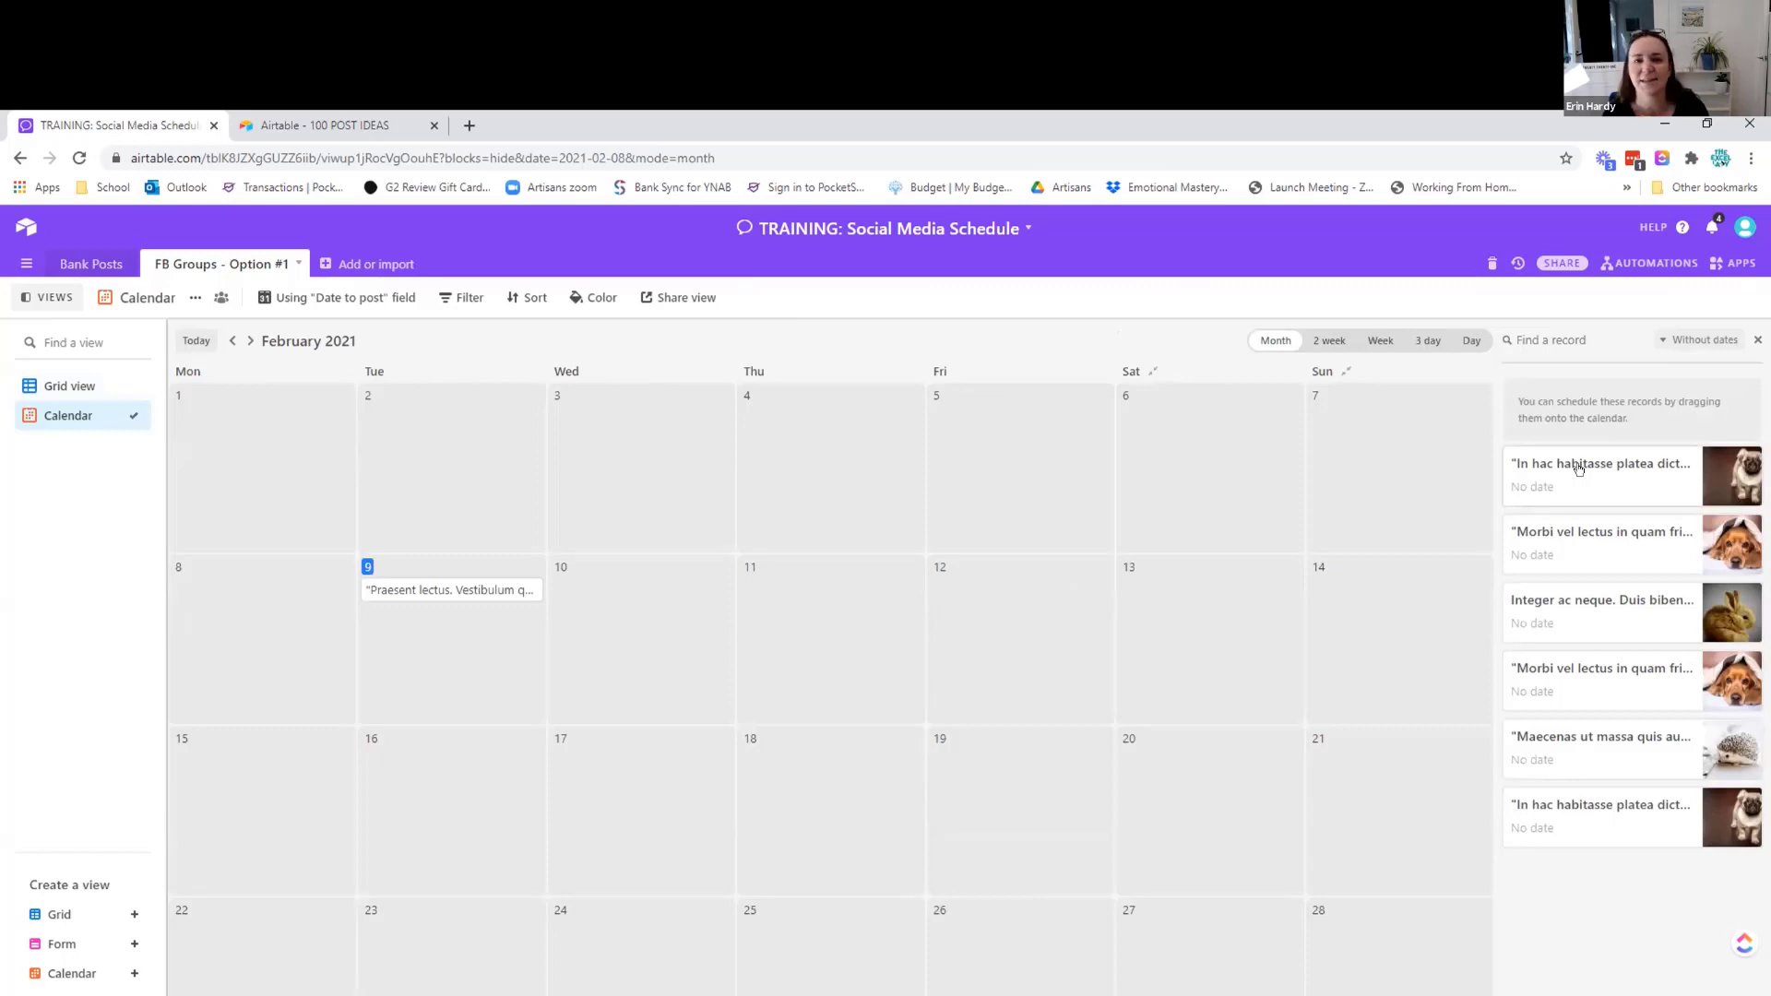
drag(1579, 469, 1003, 612)
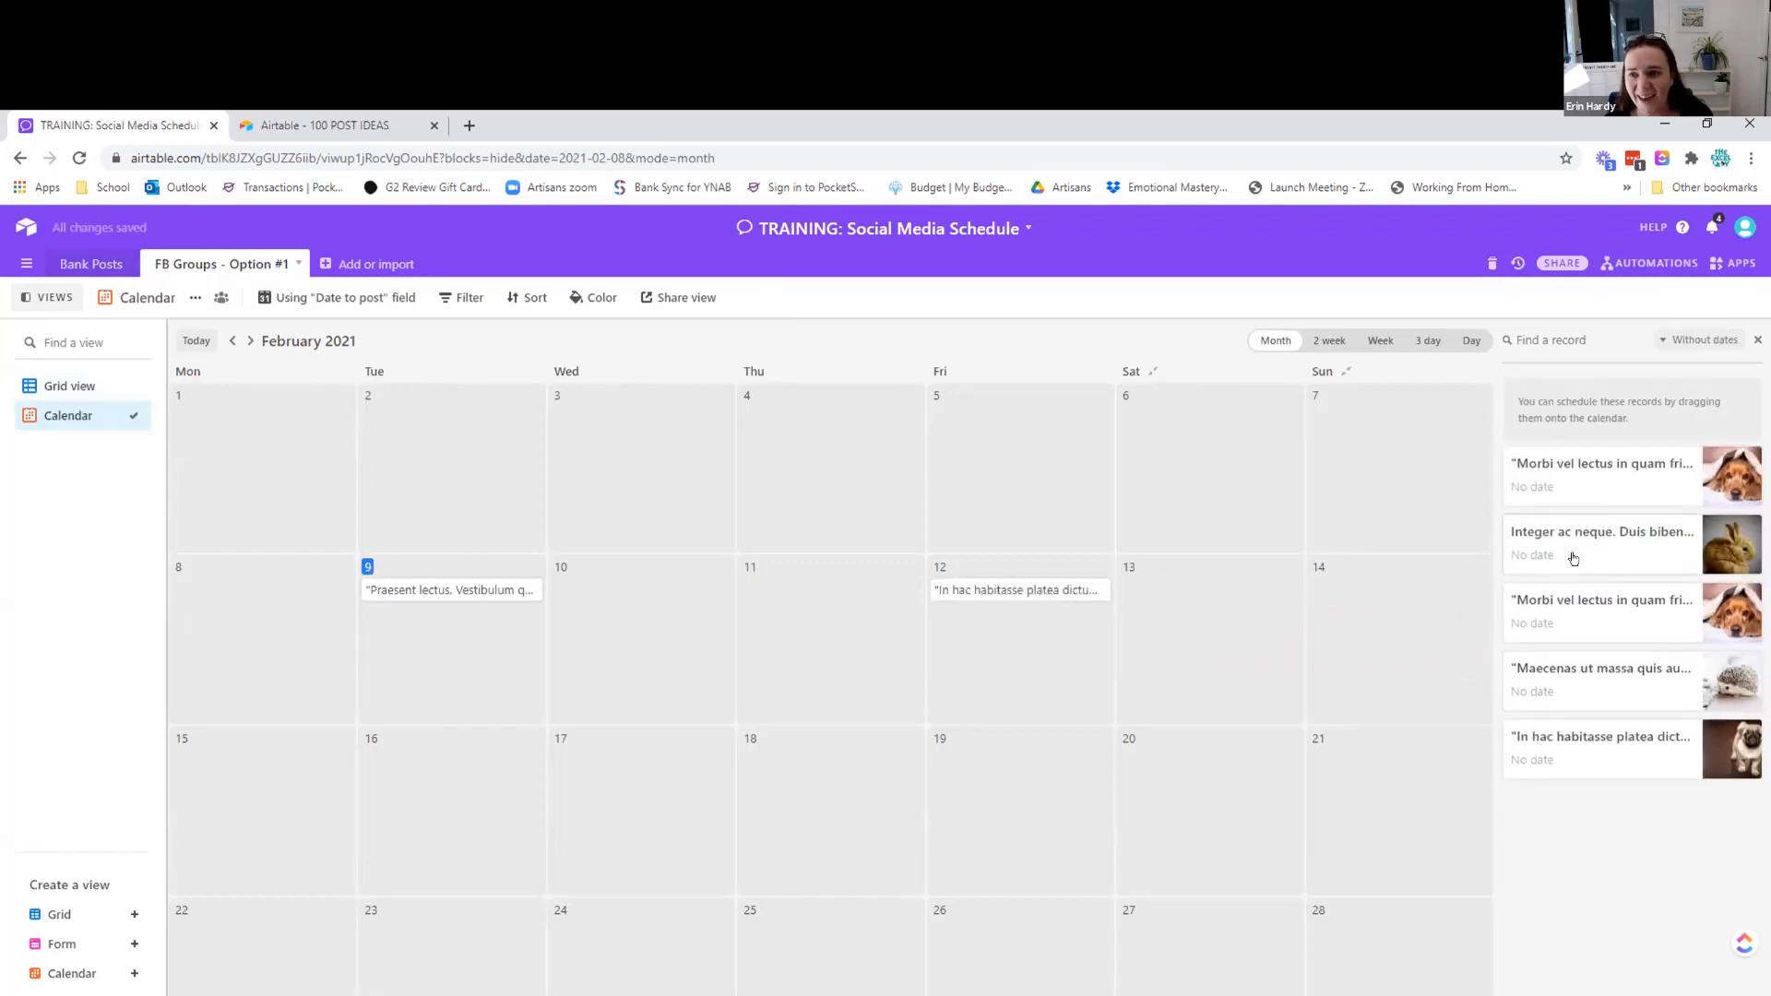
drag(1586, 537, 1020, 727)
drag(838, 754, 812, 692)
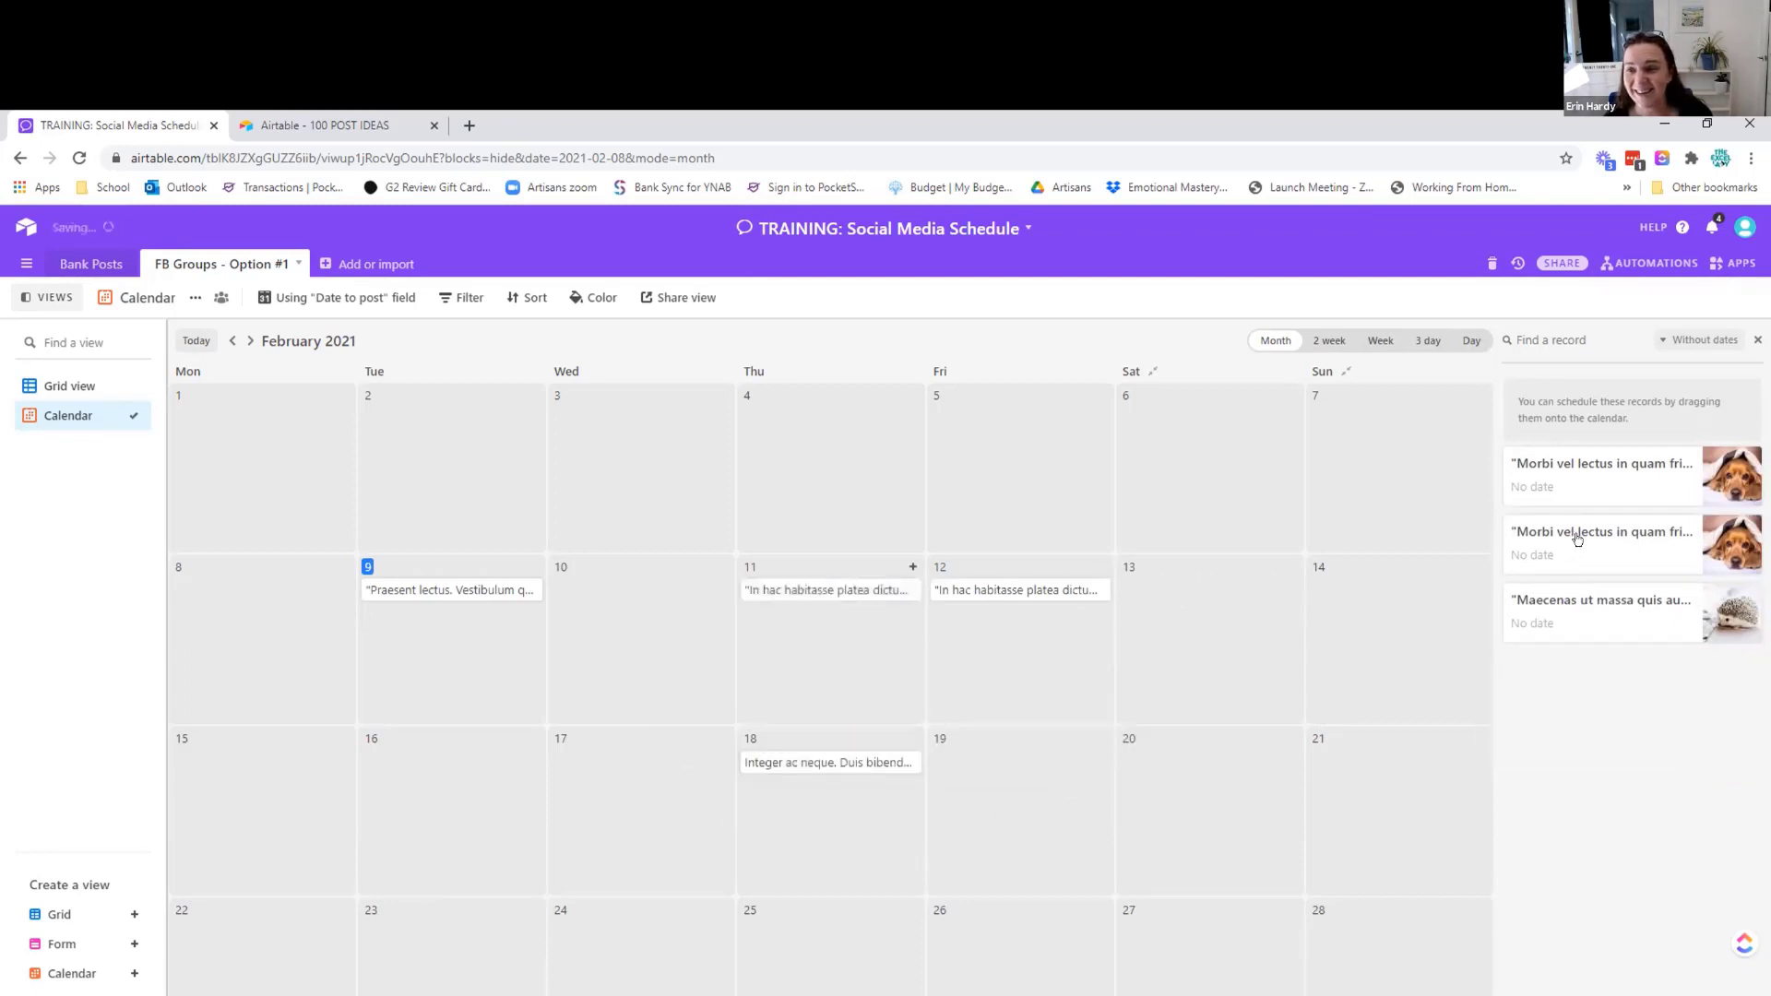
Schedule the two "Morbi vel lectus" records on 19 and 10 February 2021 and "Maecenas ut massa" on 17 February
drag(1578, 539, 1472, 646)
drag(1578, 550, 611, 817)
drag(1559, 478, 605, 607)
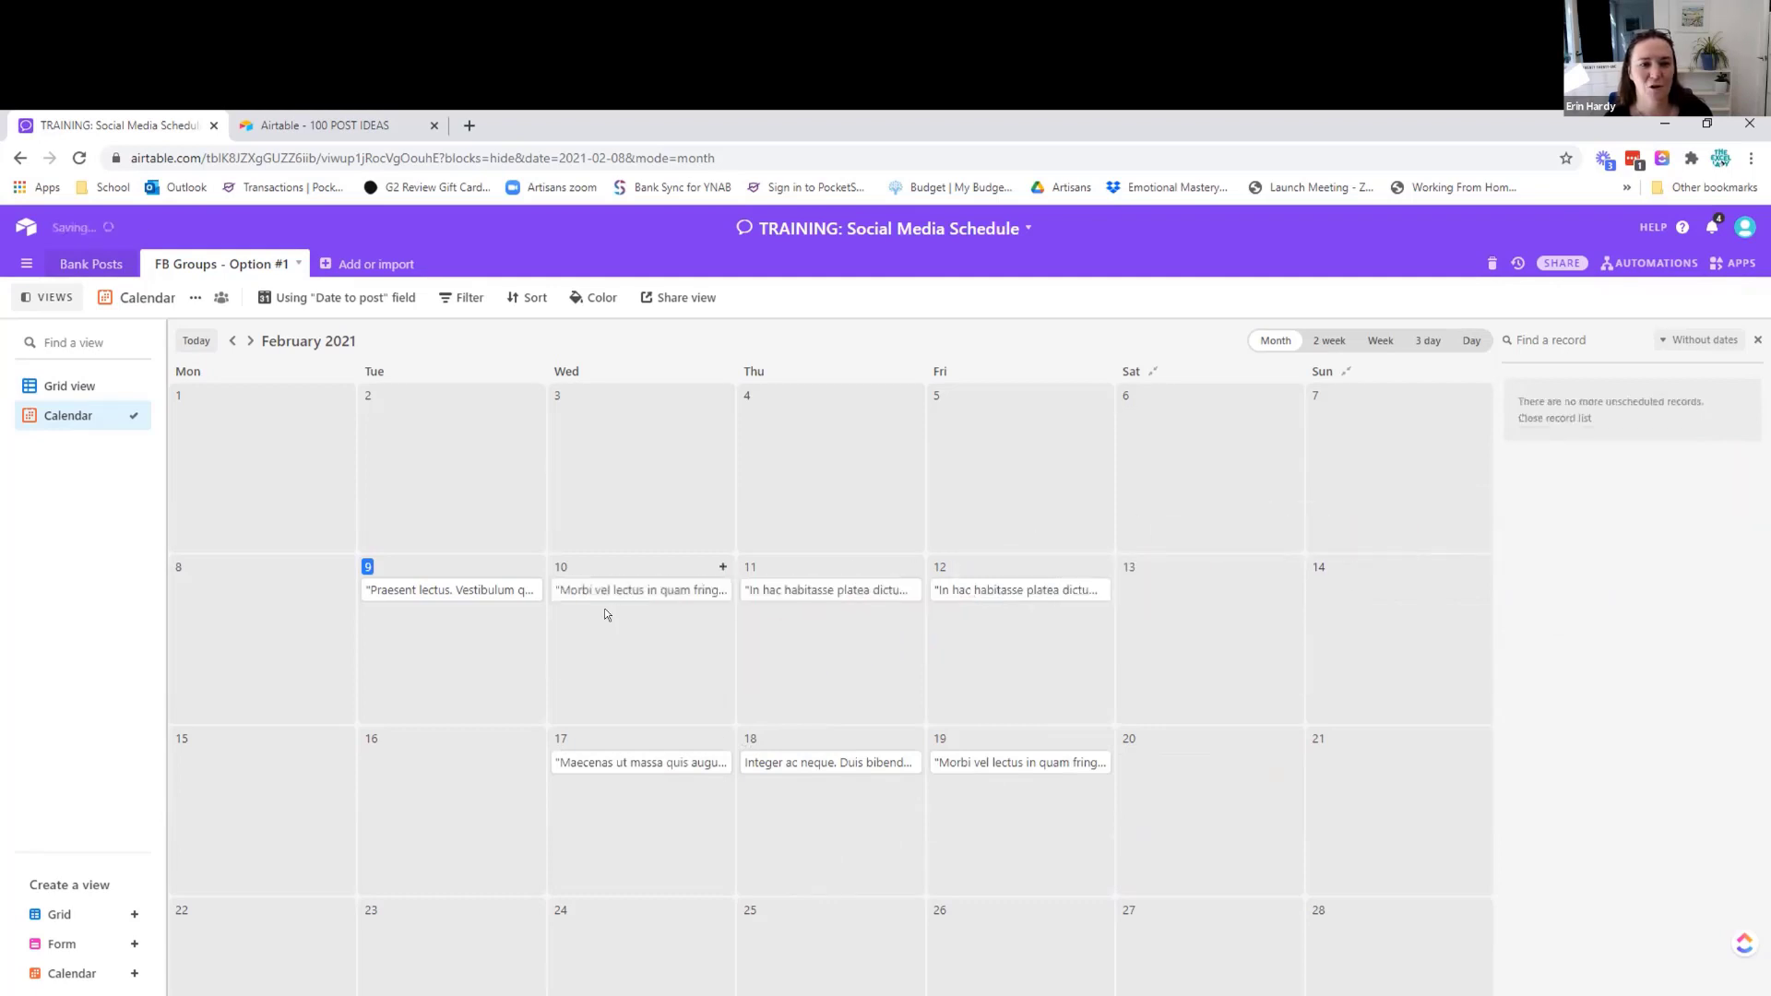
Return to the grid view of FB Groups - Option #1 and review the Date to post column
click(55, 382)
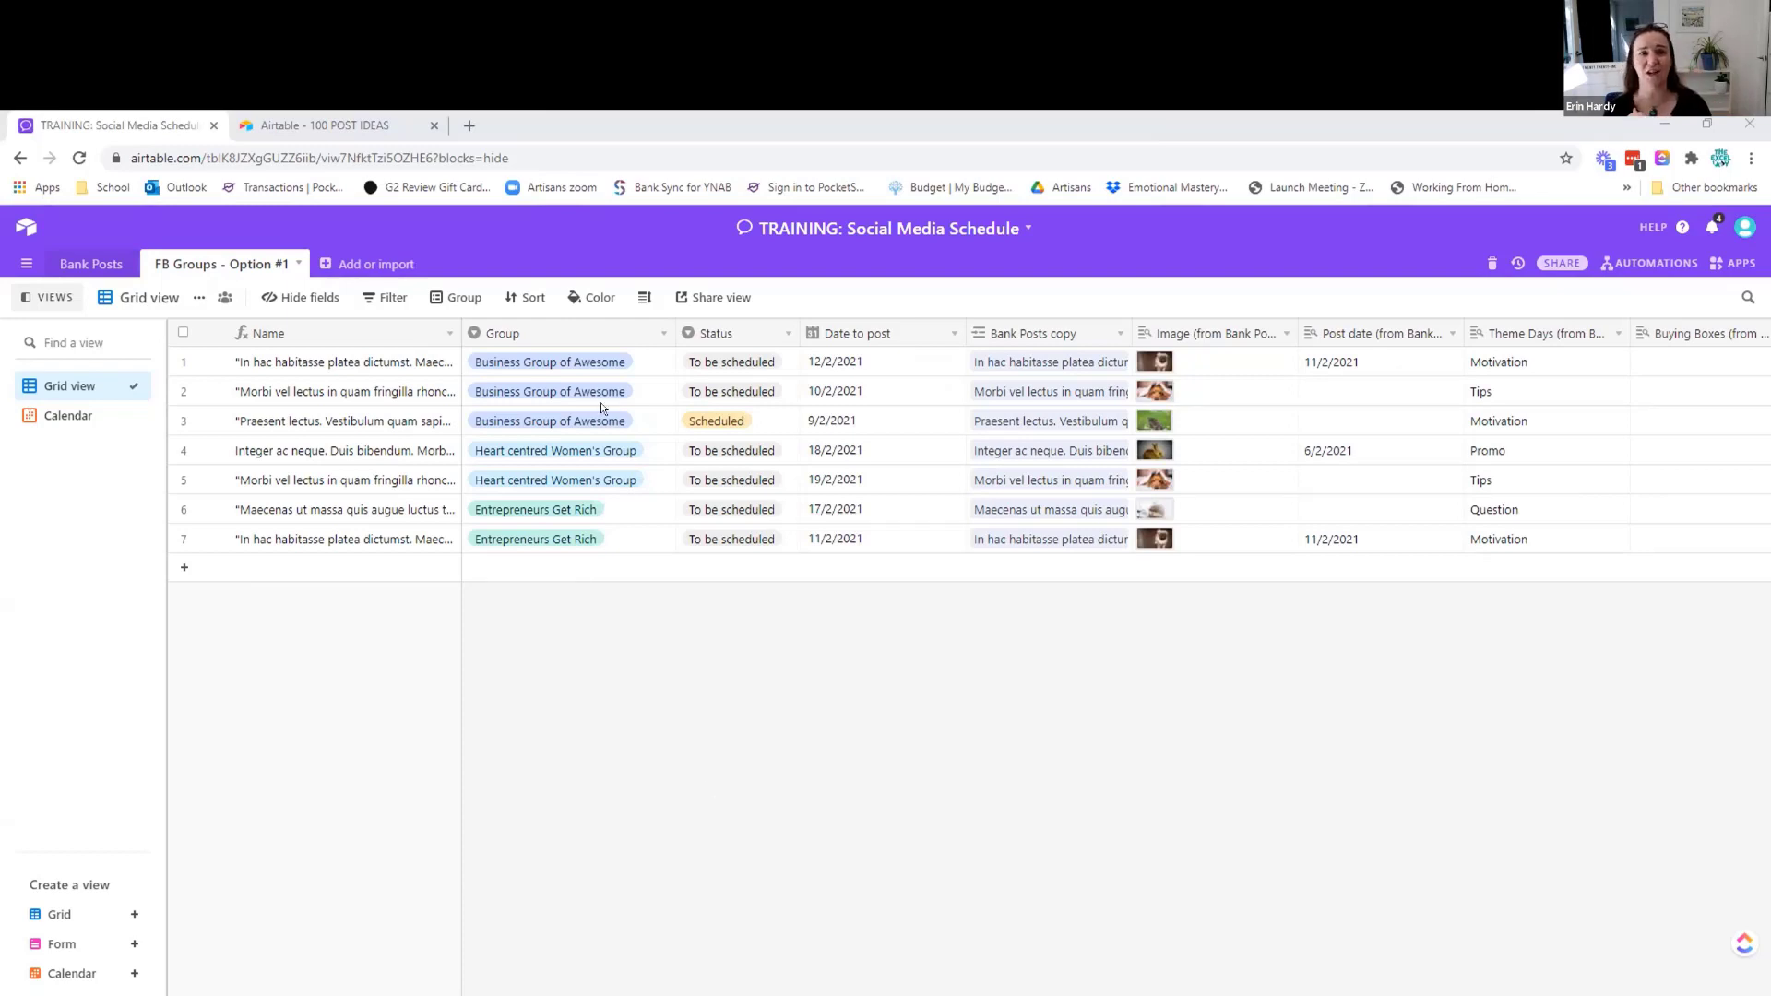
click(338, 263)
click(234, 259)
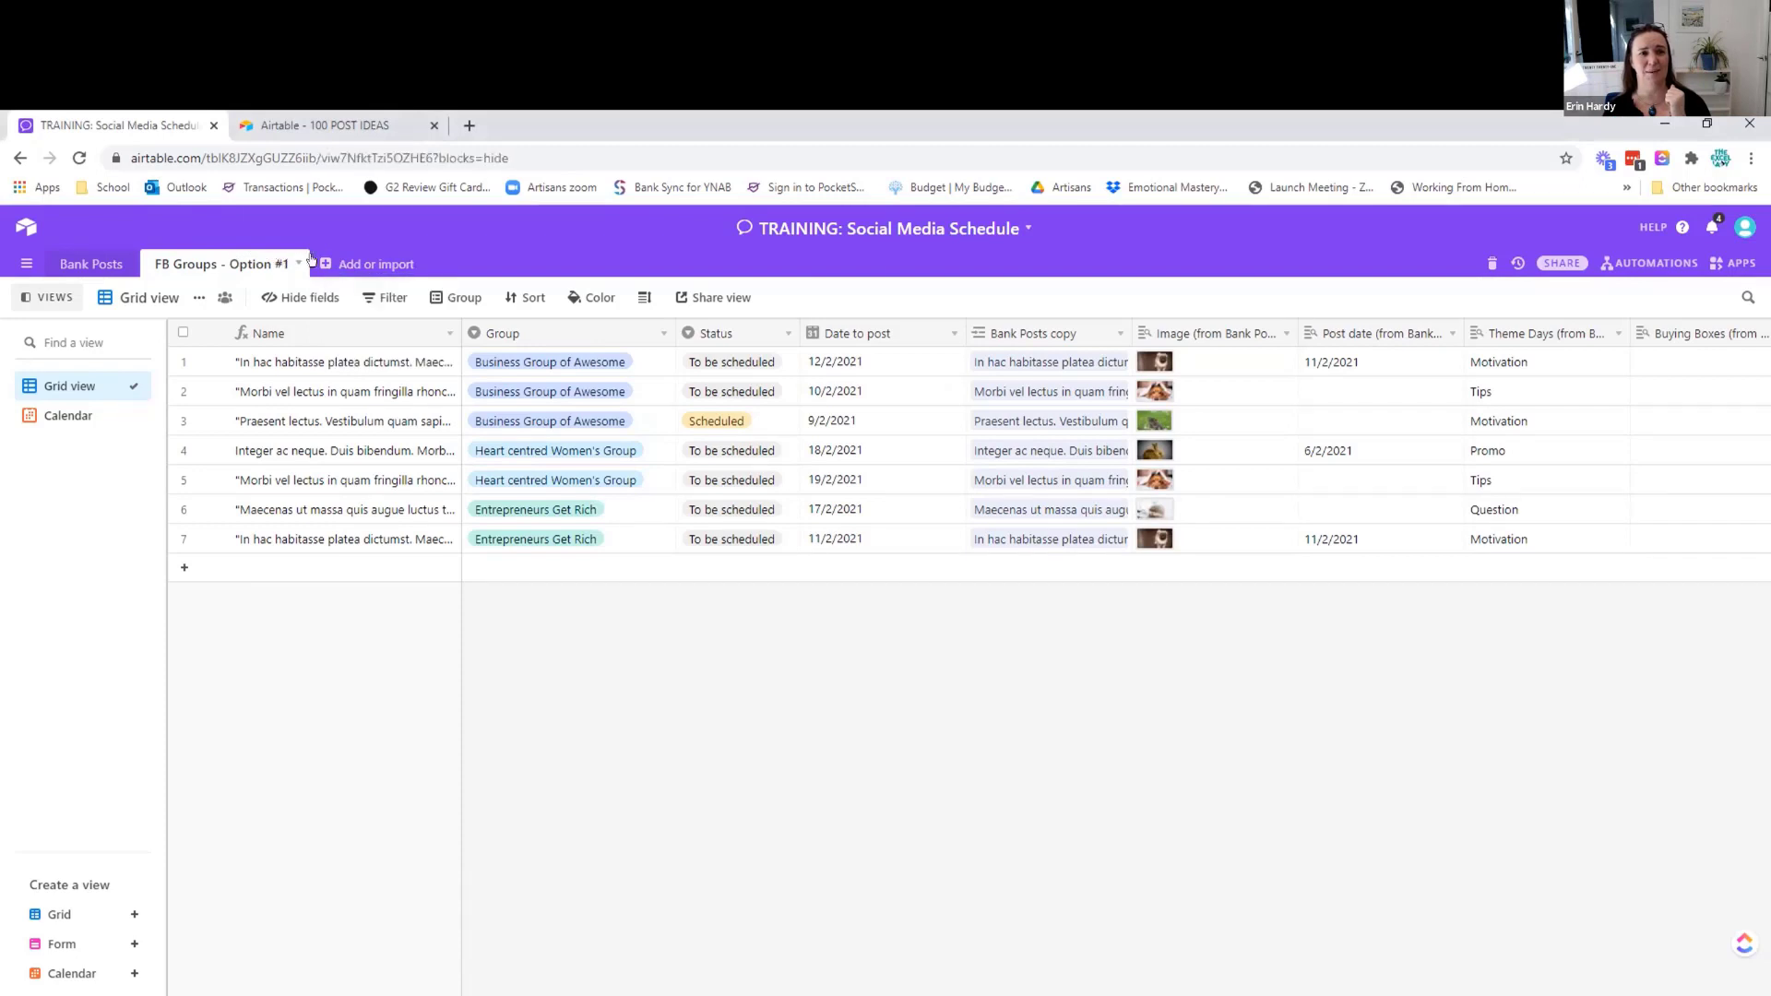